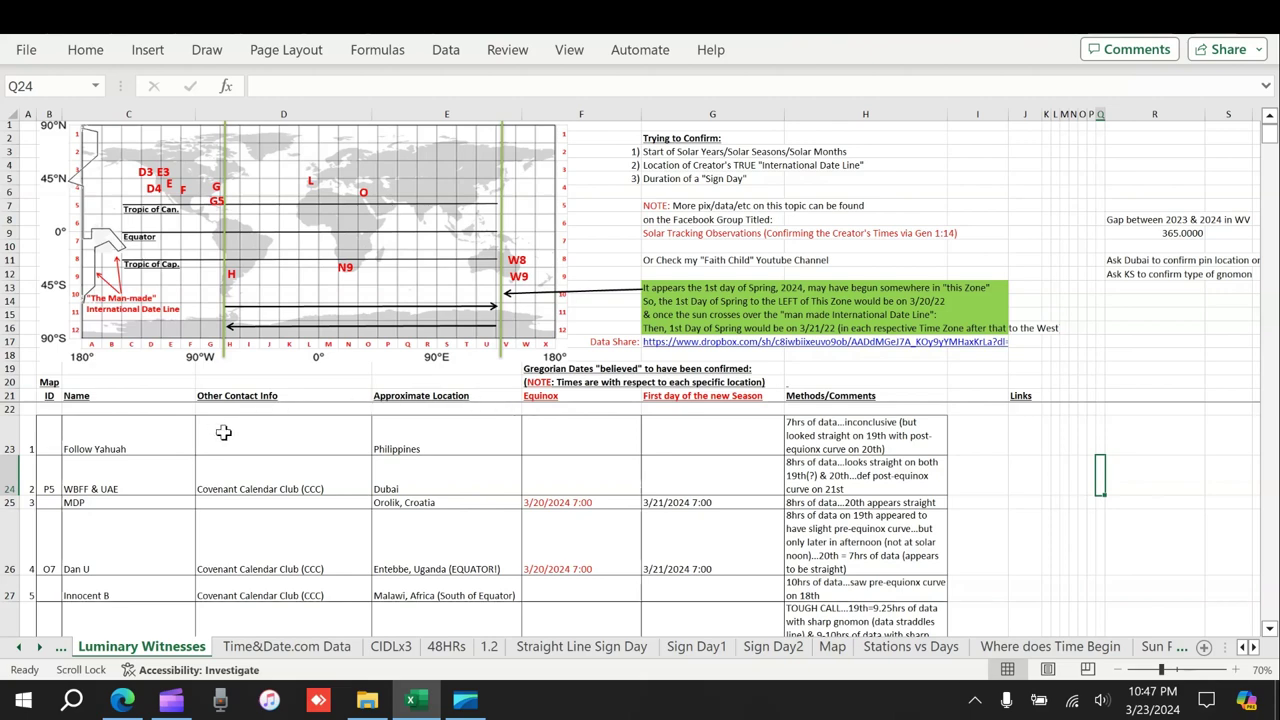
# Skim the witness entries on the Luminary Witnesses sheet and view the Solar Tracking Observations Facebook group in the browser
pyautogui.scroll(-2, 812, 444)
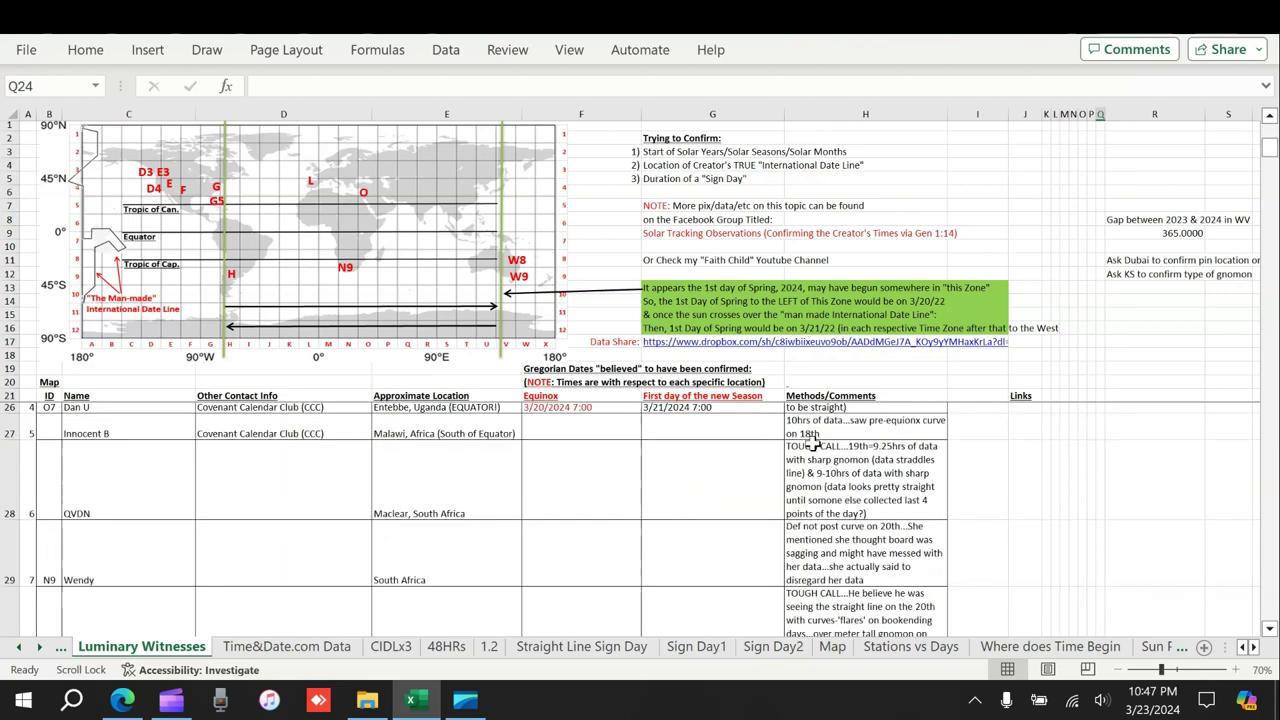
pyautogui.scroll(-3, 812, 444)
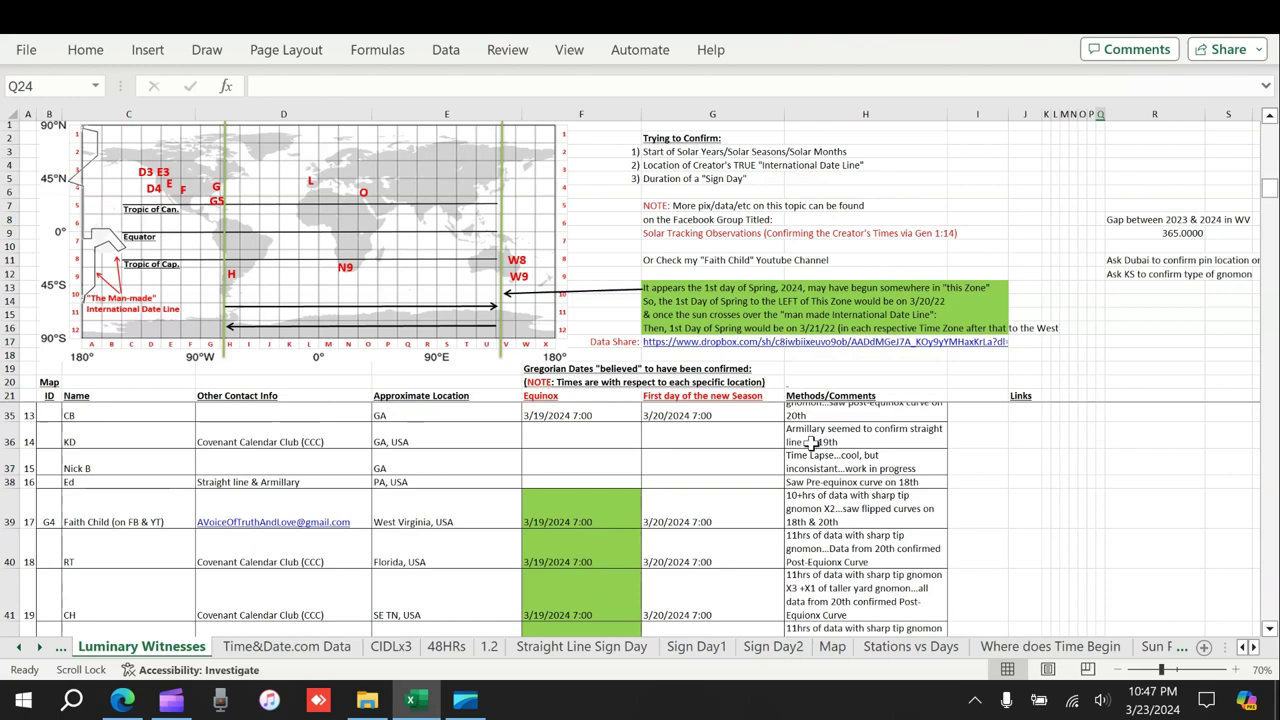
pyautogui.scroll(5, 812, 444)
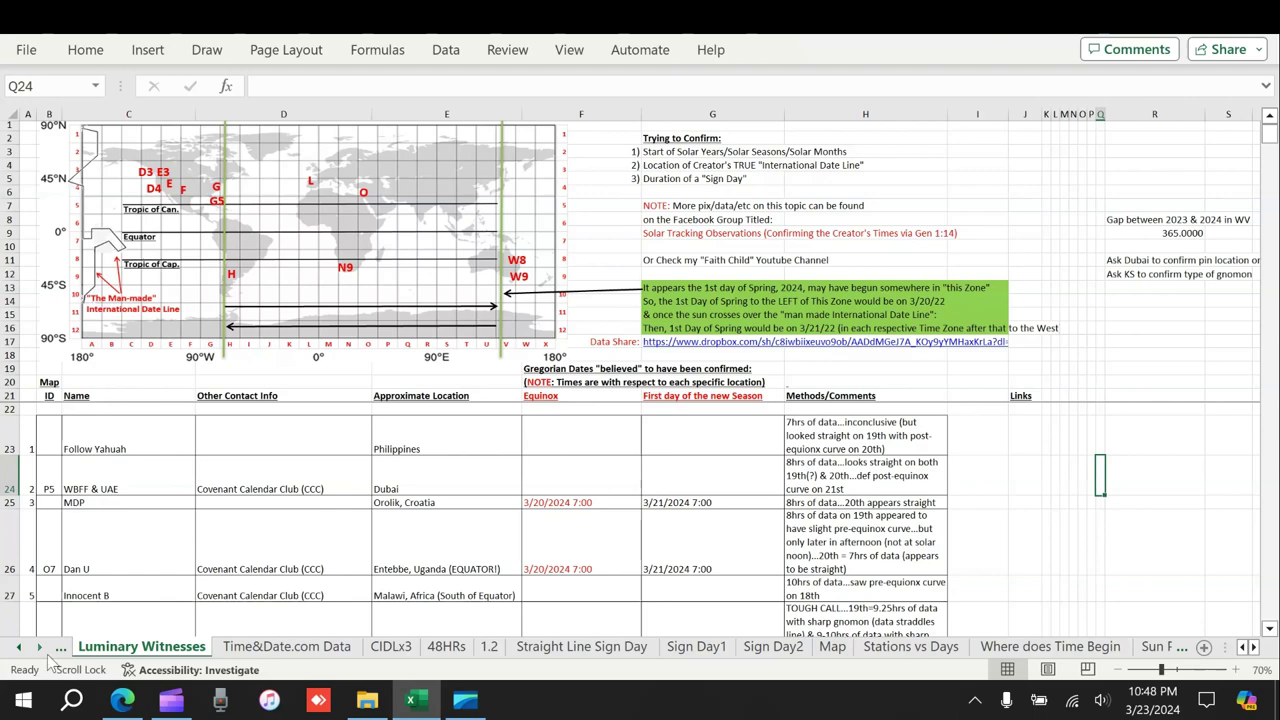
pyautogui.click(122, 700)
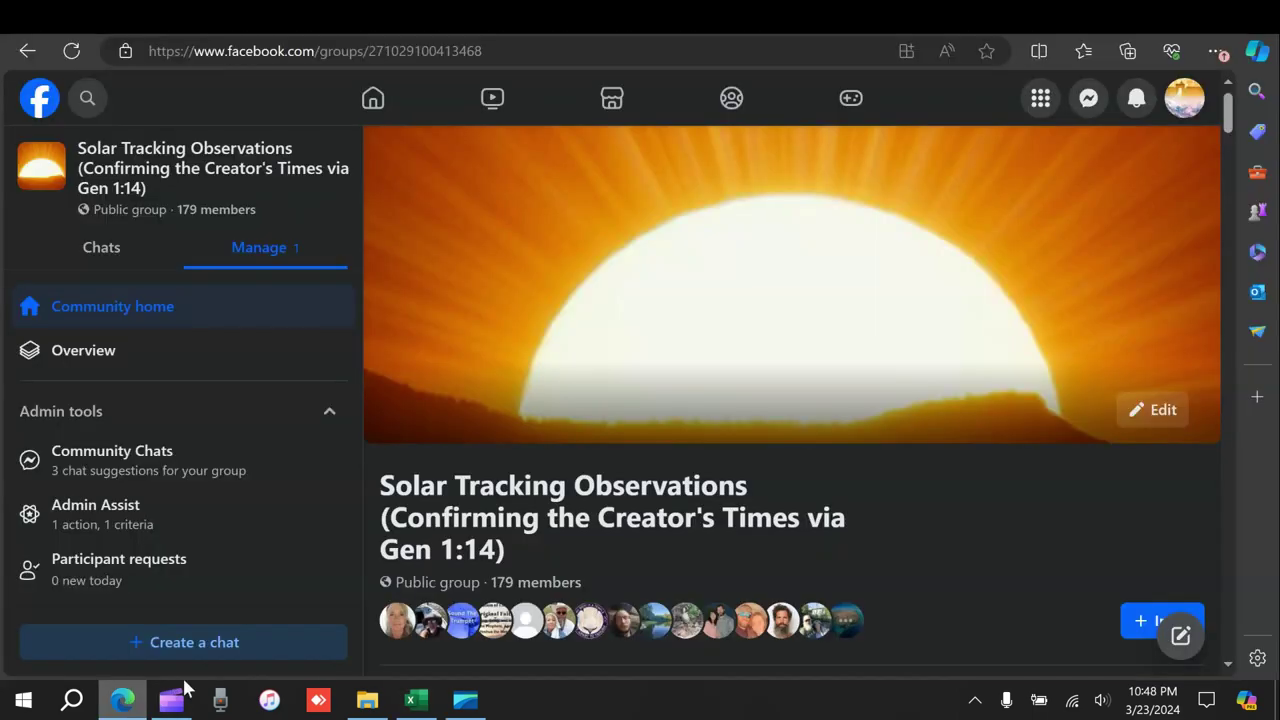
pyautogui.click(138, 706)
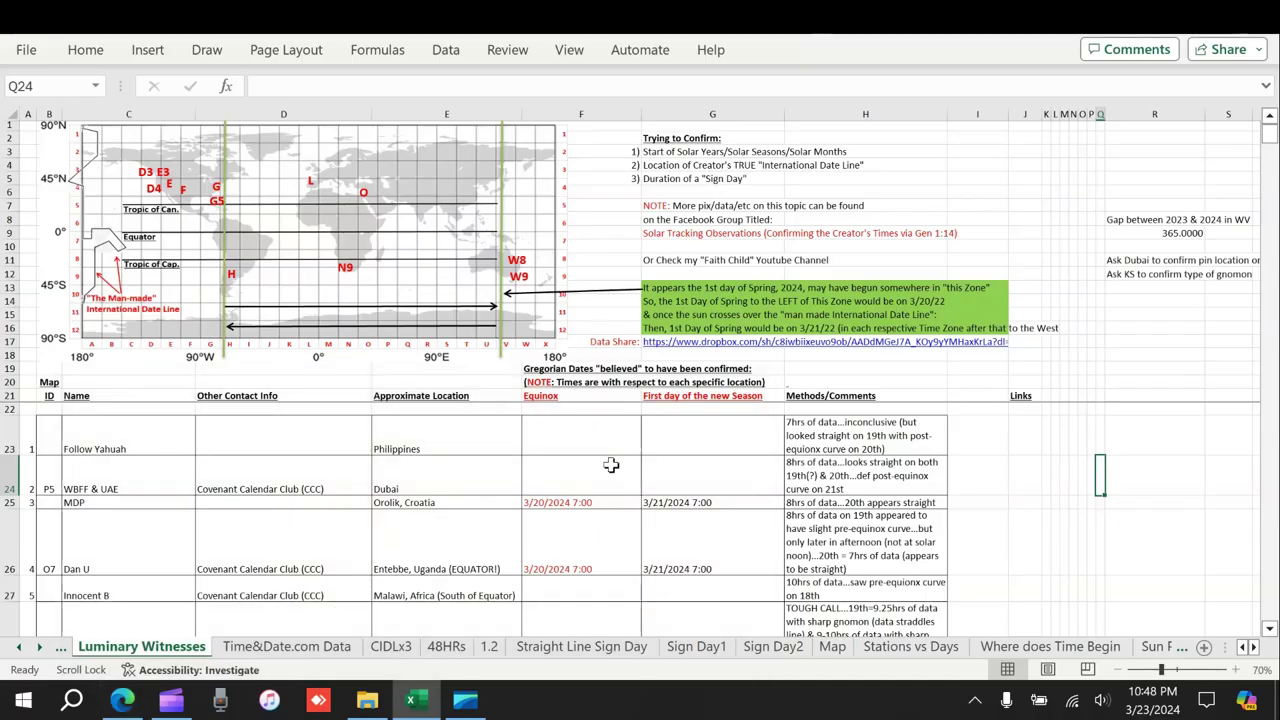
# Switch to File Explorer and locate the 2024 folder, the Samples folder and the Creator's Set Times, 240323a workbook in Pix Of Luminary Data
pyautogui.click(368, 702)
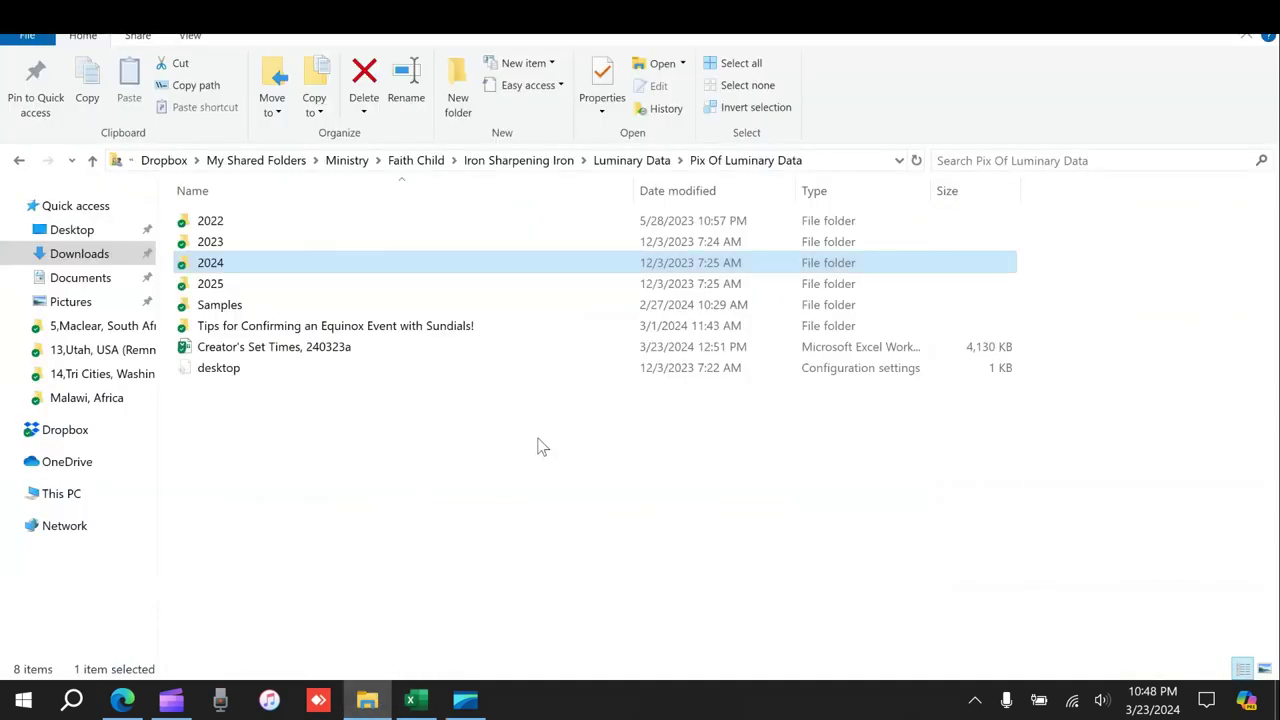
pyautogui.click(212, 263)
pyautogui.press('End')
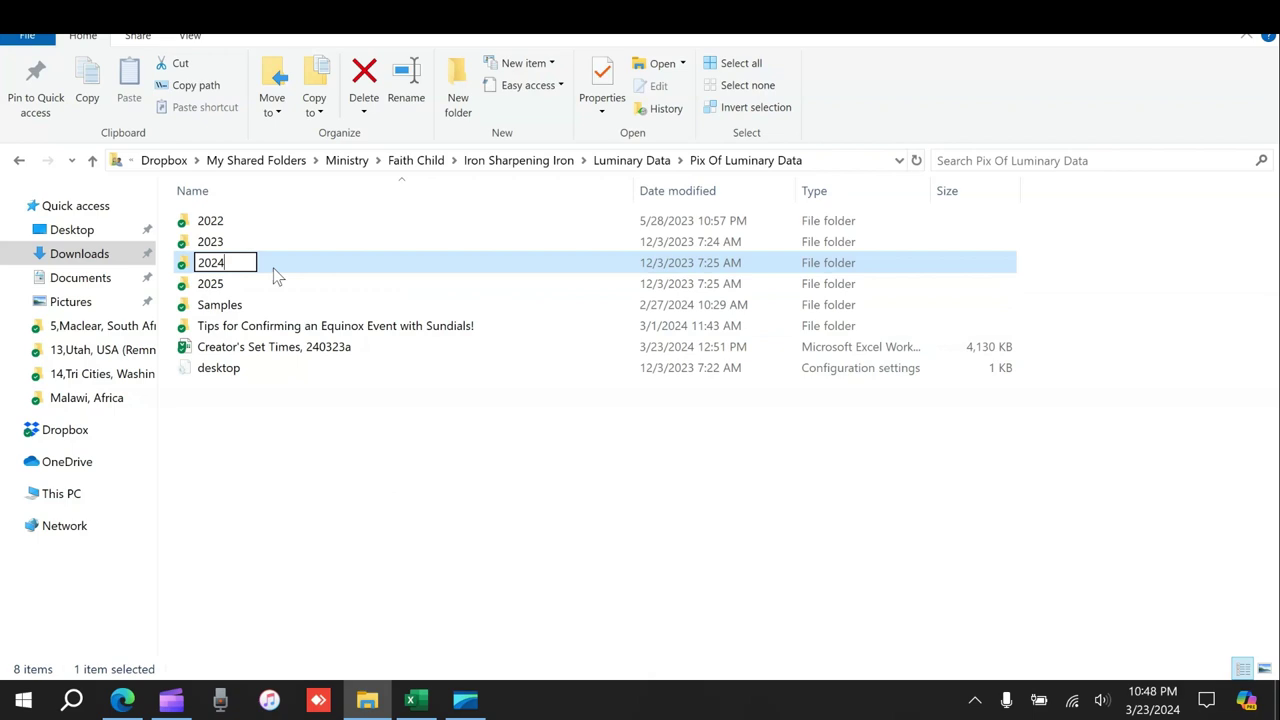
pyautogui.click(327, 305)
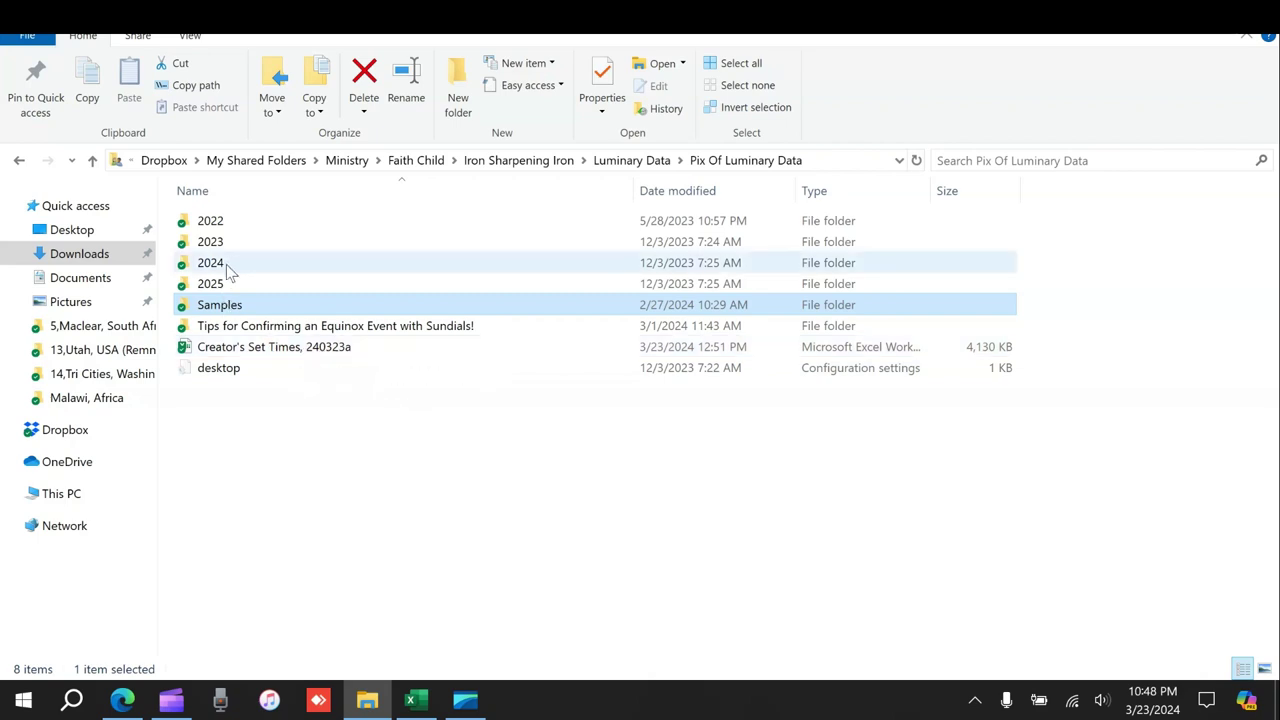
pyautogui.doubleClick(304, 350)
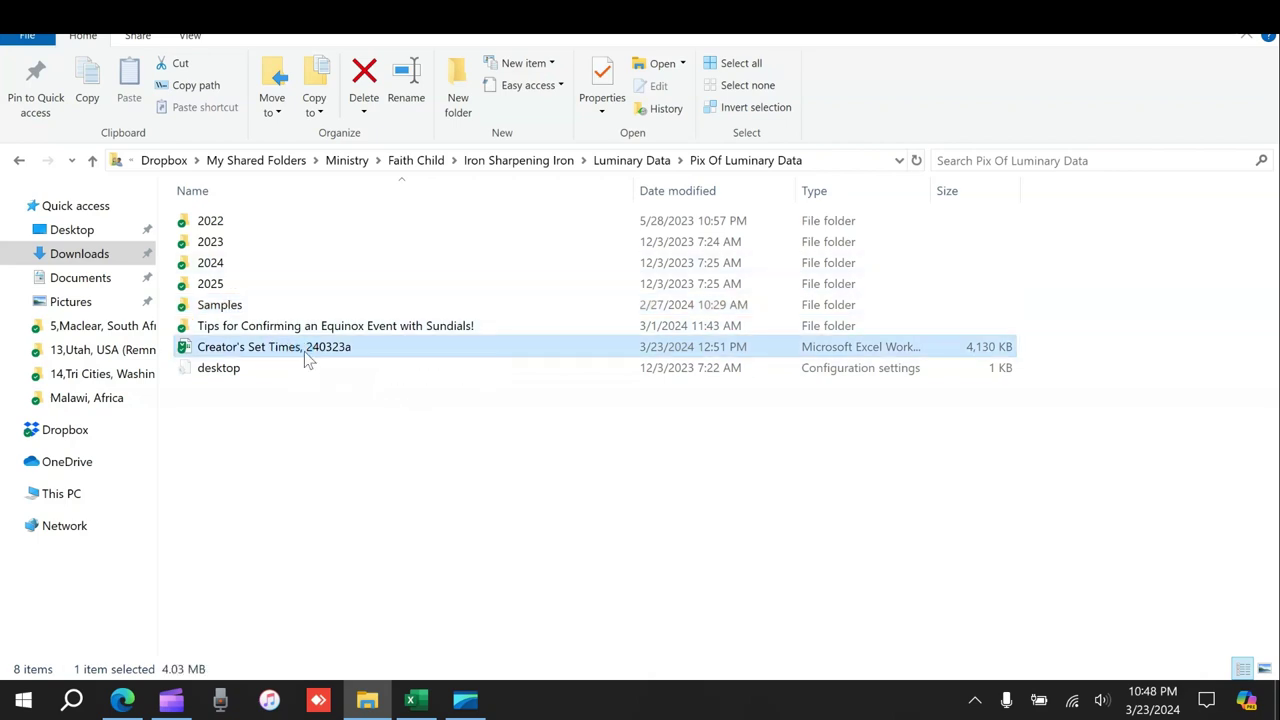
# Open the 2024 folder down to month 03, day 20, view its location folders, and return to the 03 folder
pyautogui.doubleClick(213, 264)
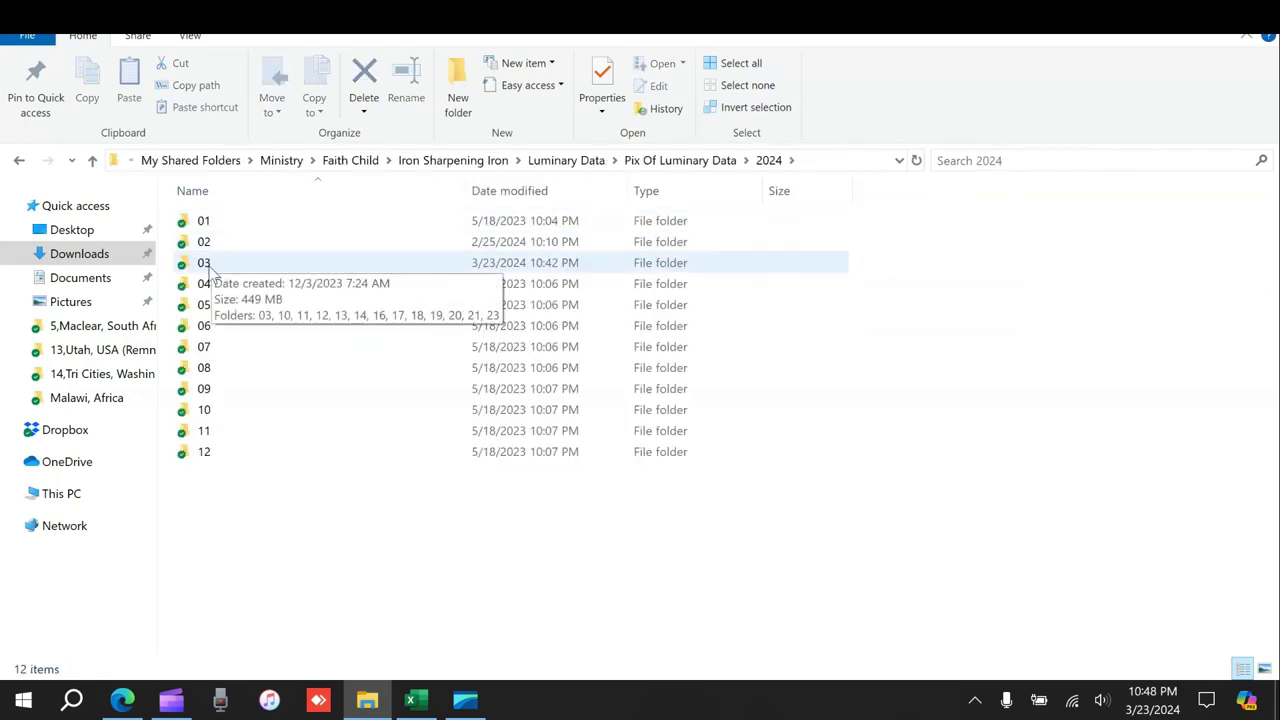
pyautogui.doubleClick(212, 268)
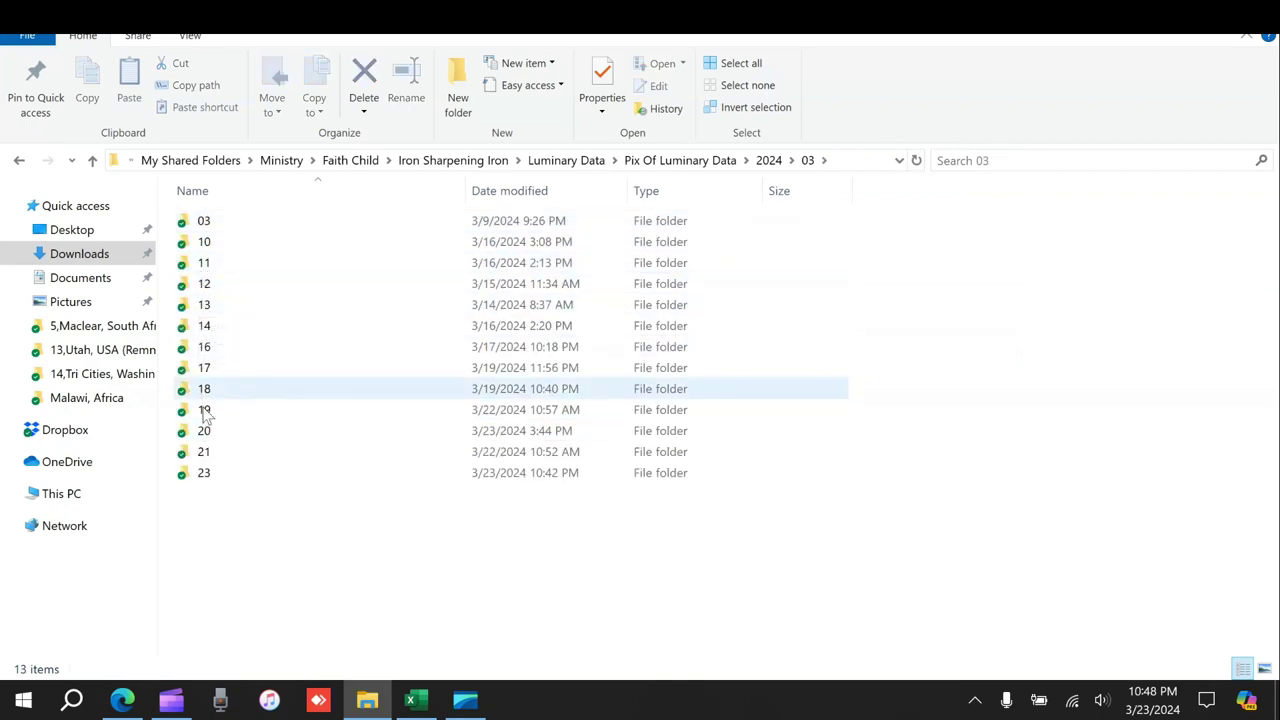
pyautogui.doubleClick(208, 440)
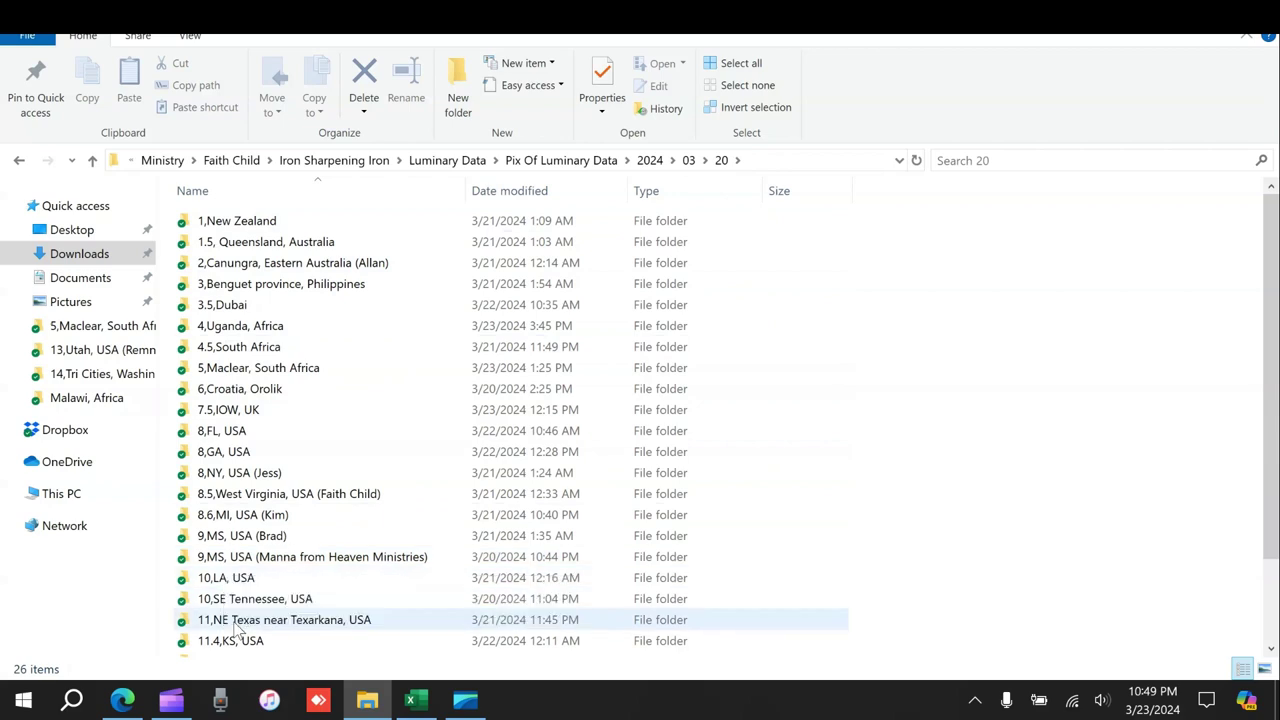
pyautogui.click(20, 163)
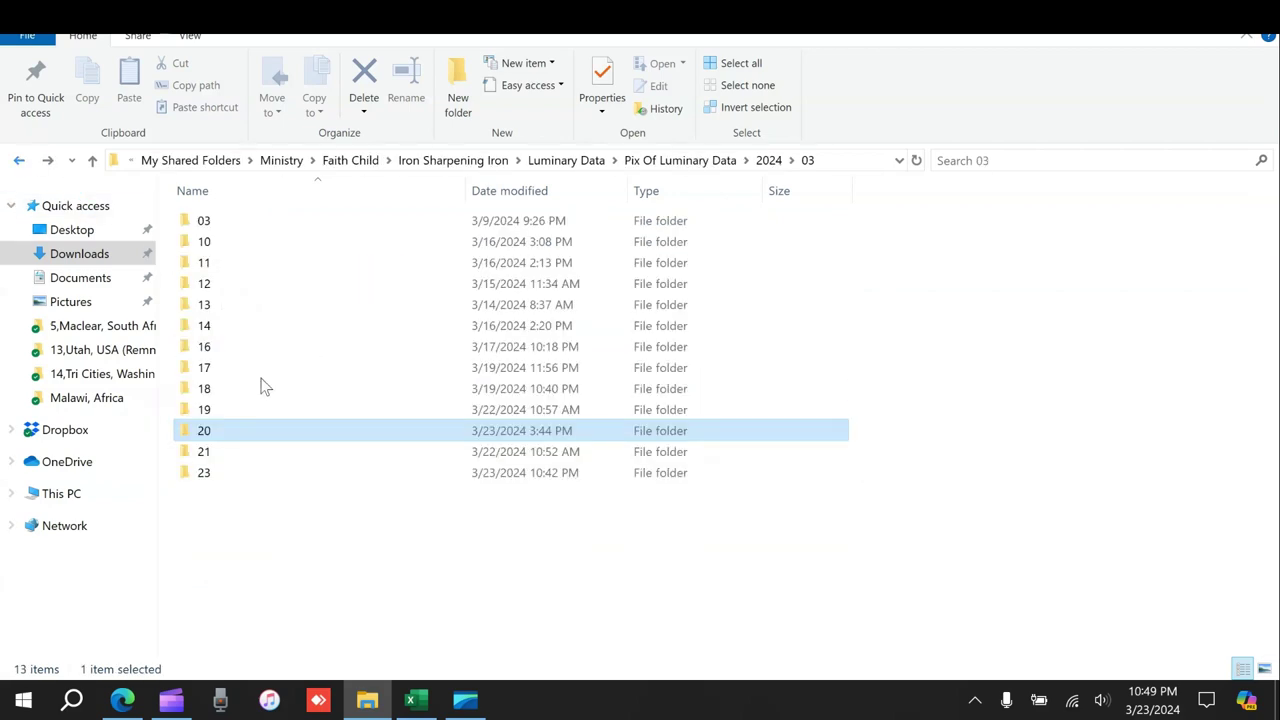
# Switch to Excel, find the last numbered witness entry on the Luminary Witnesses sheet, and return to the start of the table
pyautogui.click(412, 702)
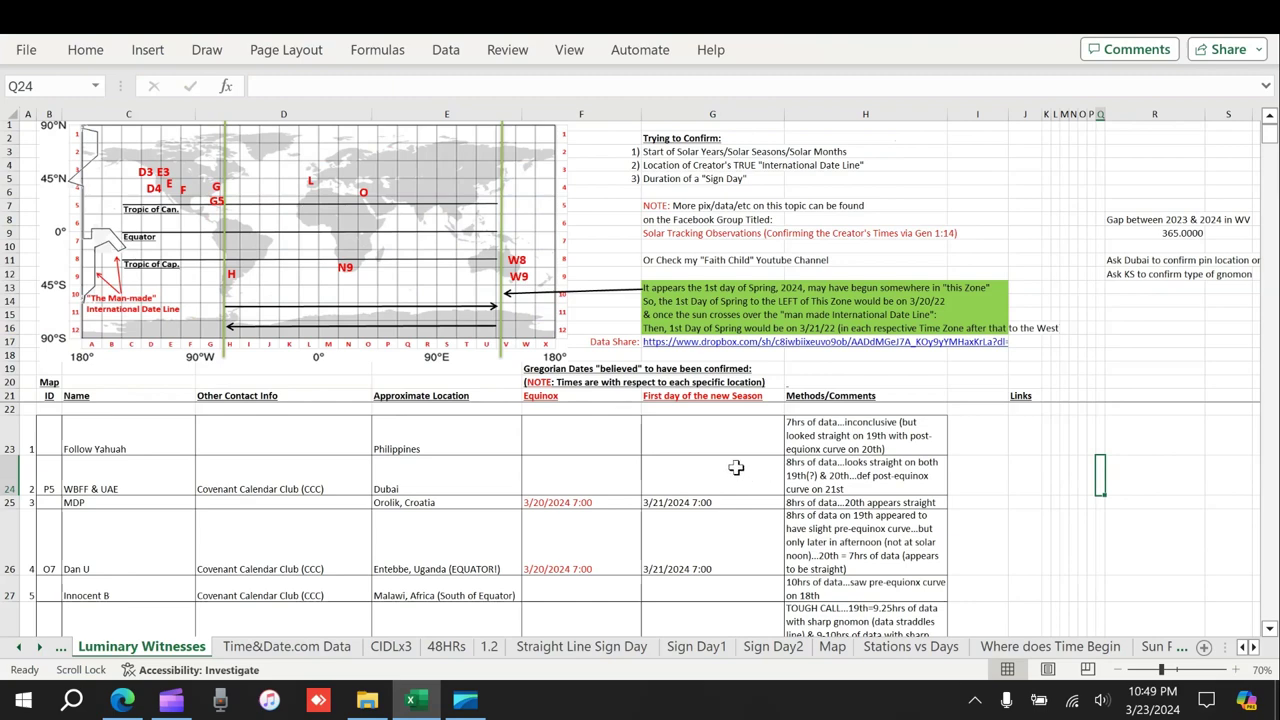
pyautogui.scroll(-9, 72, 484)
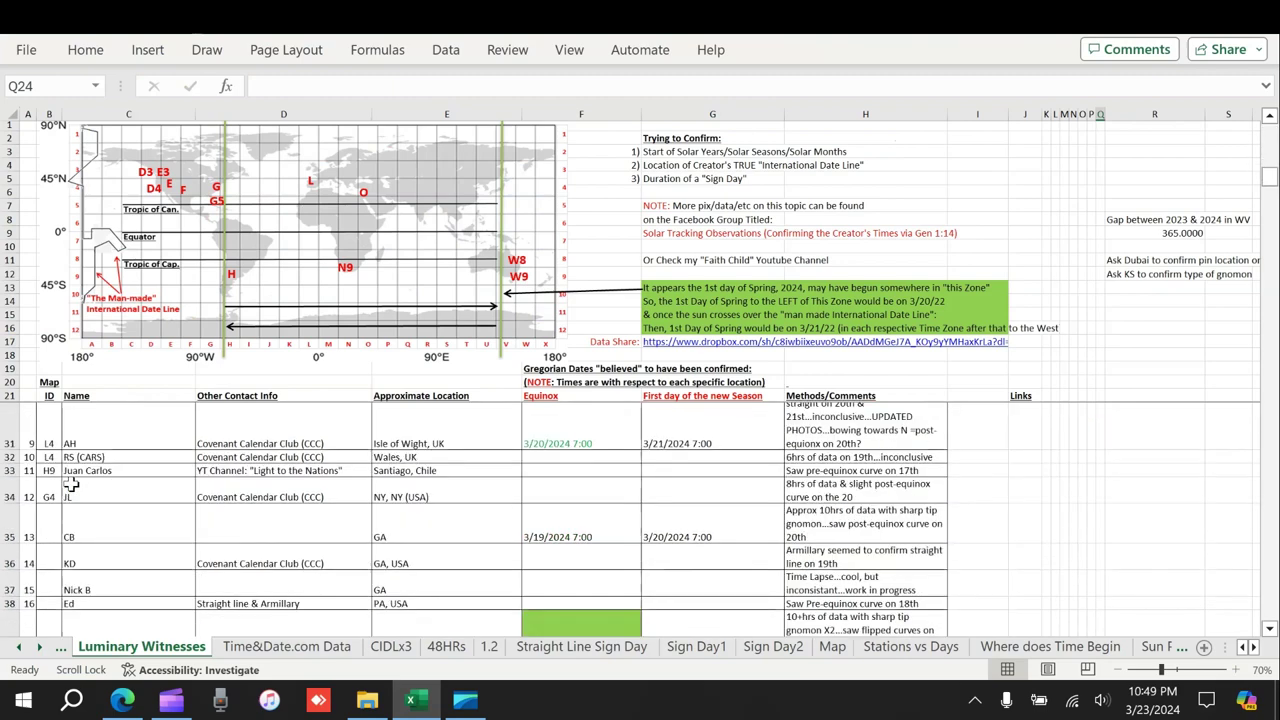
pyautogui.scroll(-4, 72, 484)
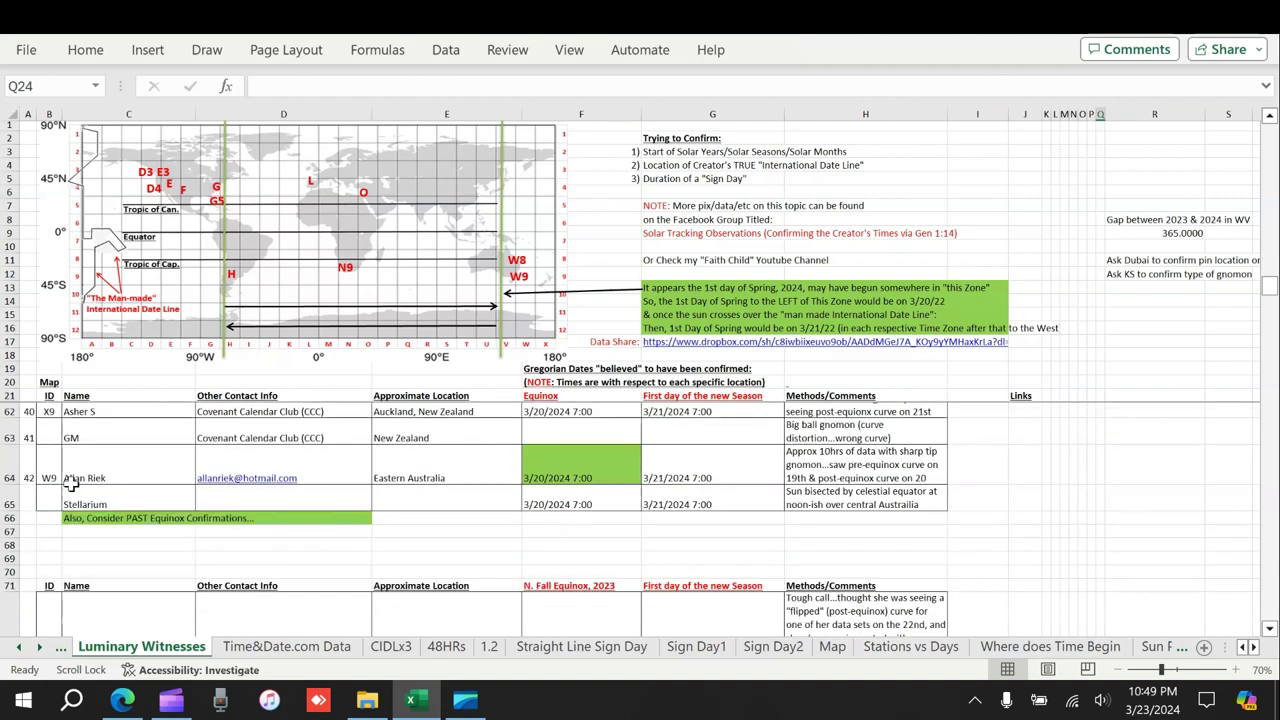
pyautogui.click(36, 518)
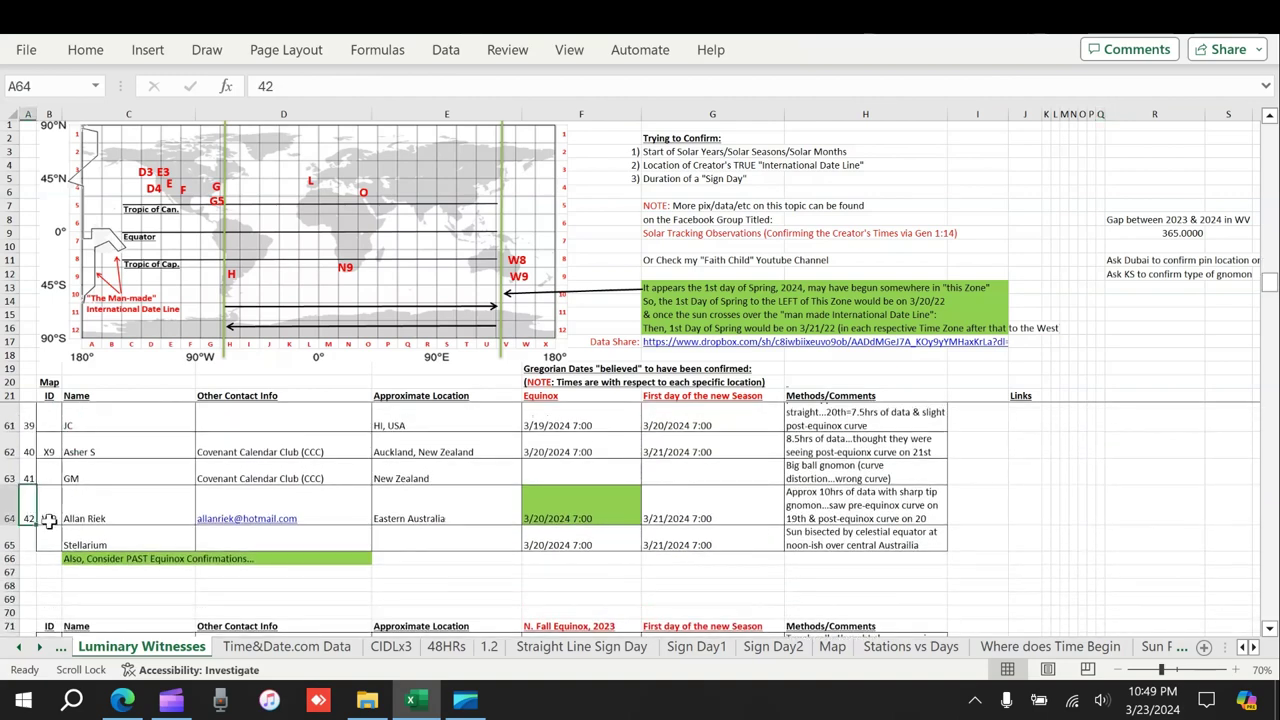
pyautogui.scroll(10, 744, 519)
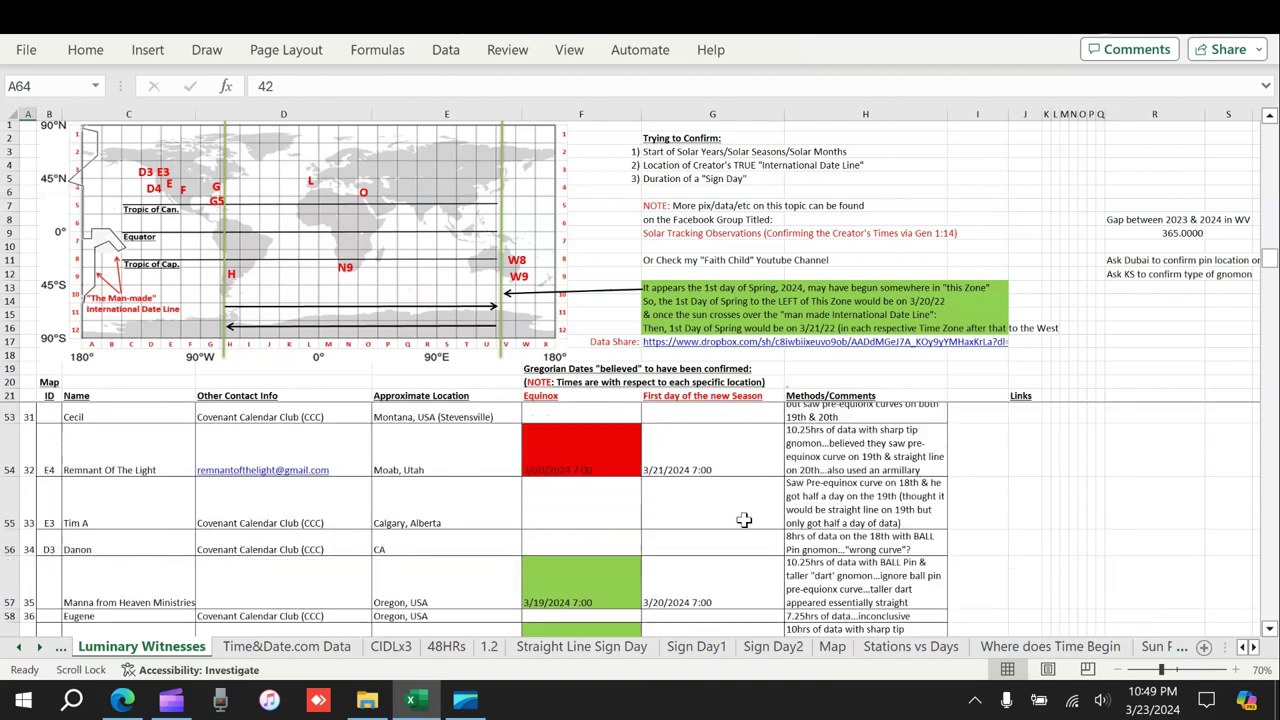
pyautogui.scroll(5, 744, 519)
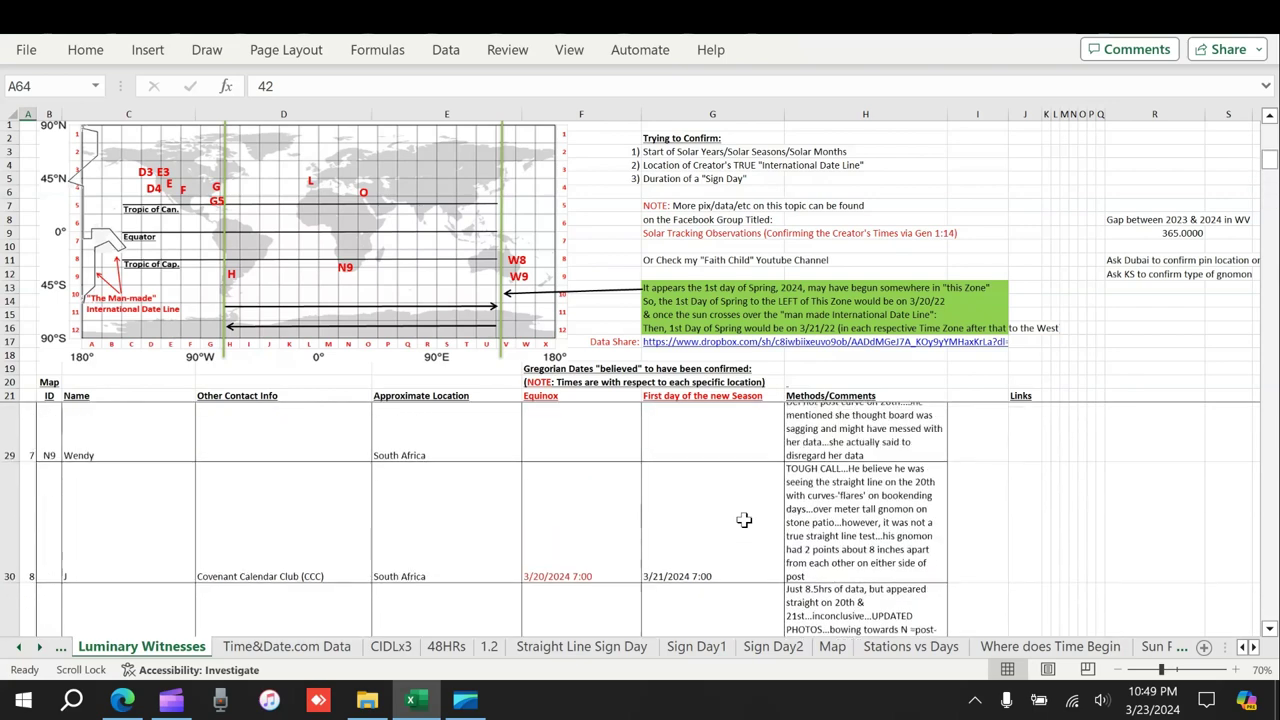
pyautogui.scroll(1, 744, 519)
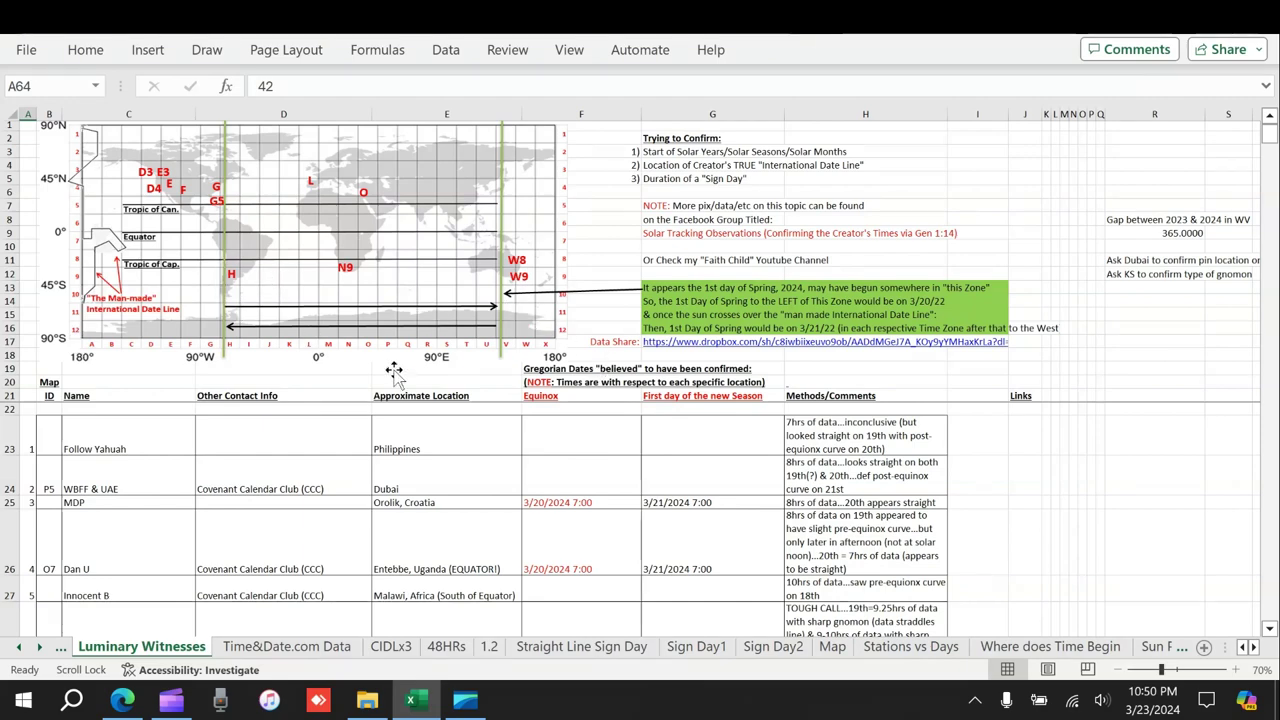
# Examine the green-highlighted equinox dates starting at the West Virginia entry and the method comment for the Florida entry
pyautogui.scroll(-1, 594, 458)
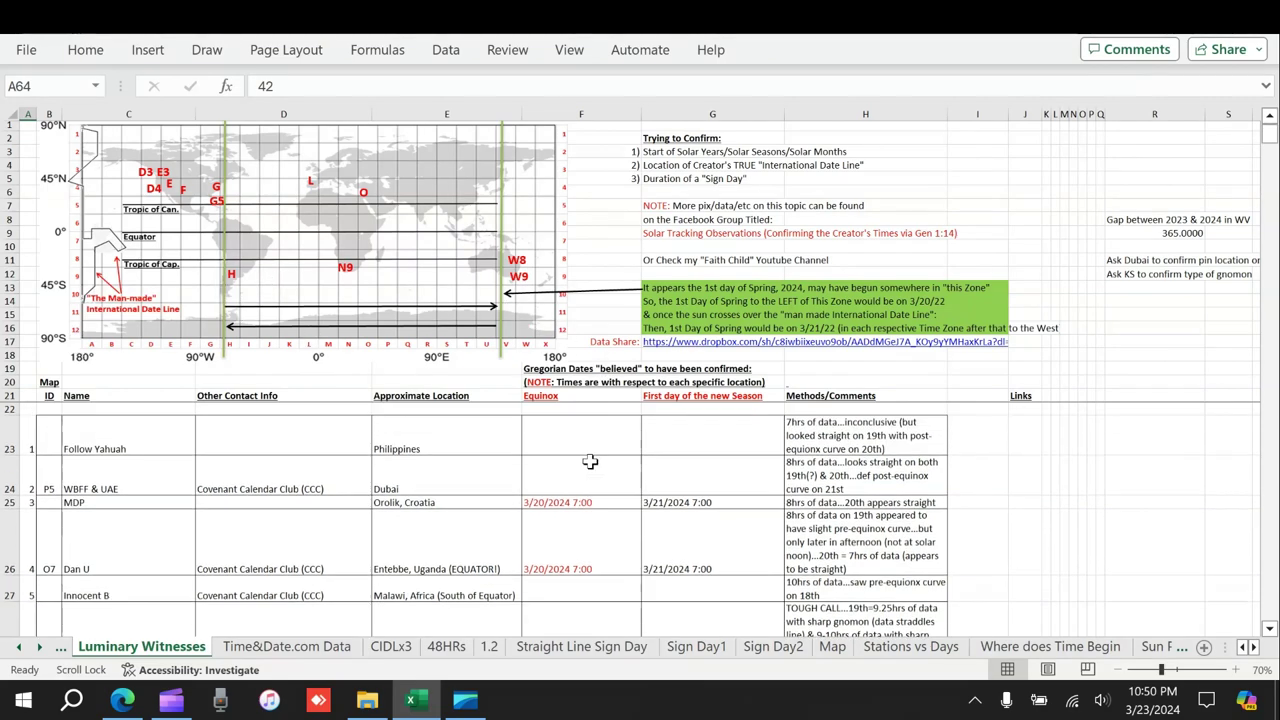
pyautogui.click(589, 462)
pyautogui.scroll(-1, 580, 450)
pyautogui.scroll(-4, 564, 439)
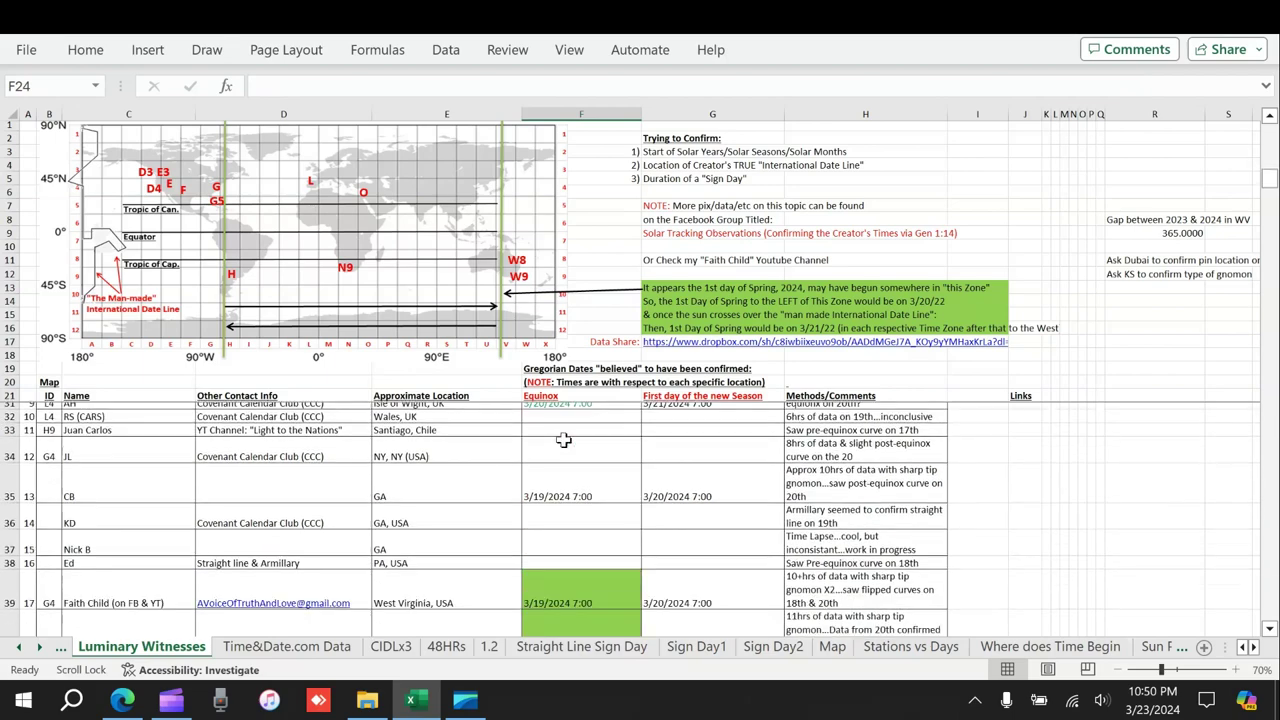
pyautogui.click(549, 556)
pyautogui.scroll(-2, 555, 530)
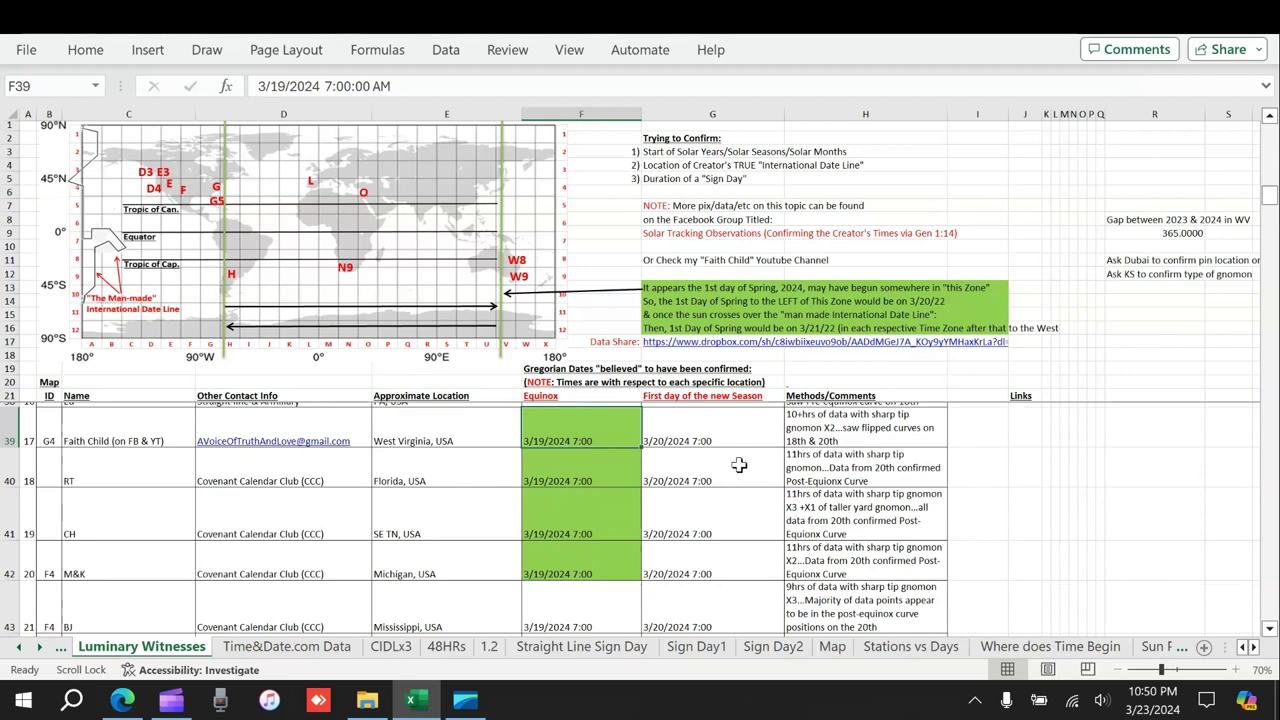
pyautogui.click(884, 468)
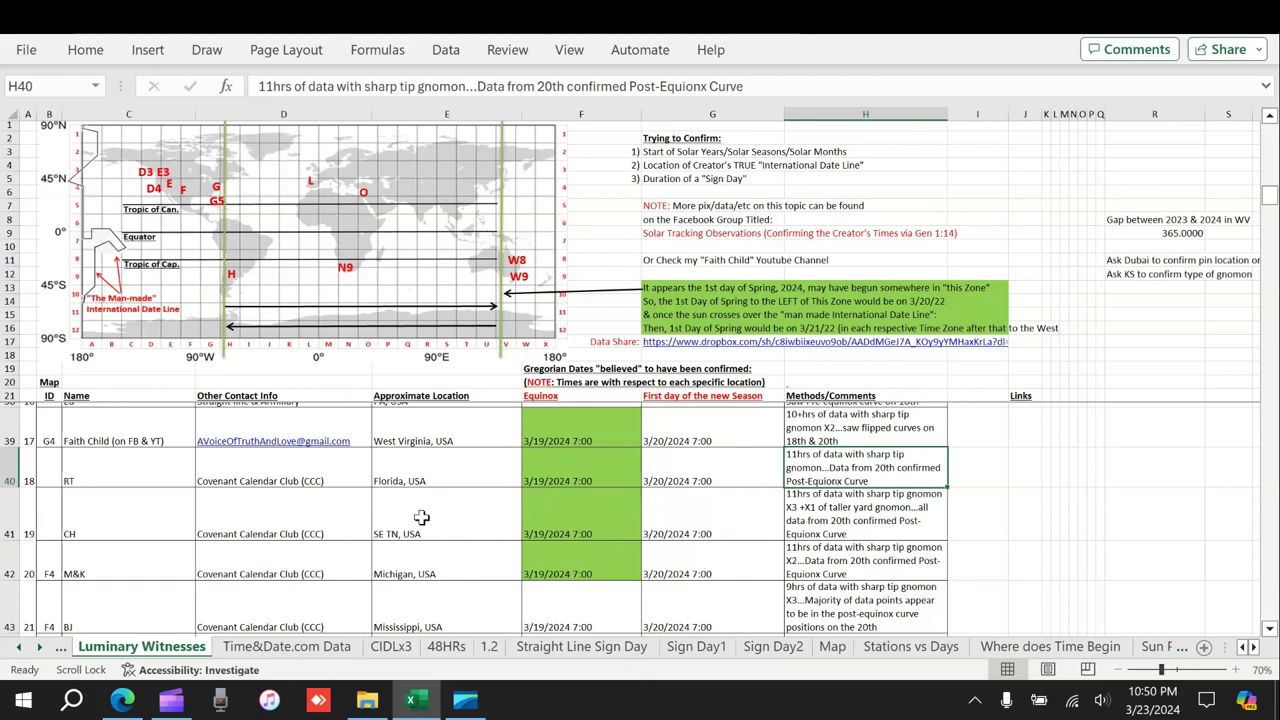
# Compare the red-highlighted Moab, Utah equinox entry with the green-highlighted Montana, Oregon and Washington entries around it
pyautogui.scroll(-2, 605, 520)
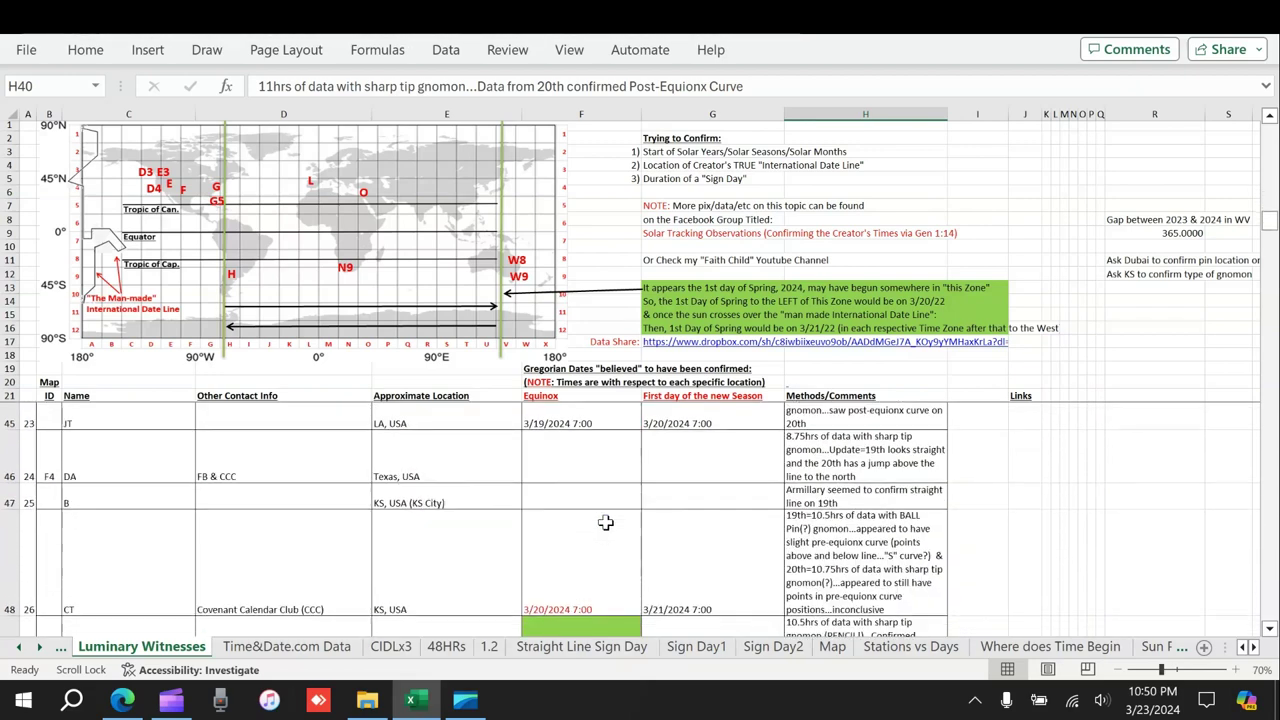
pyautogui.scroll(-3, 605, 520)
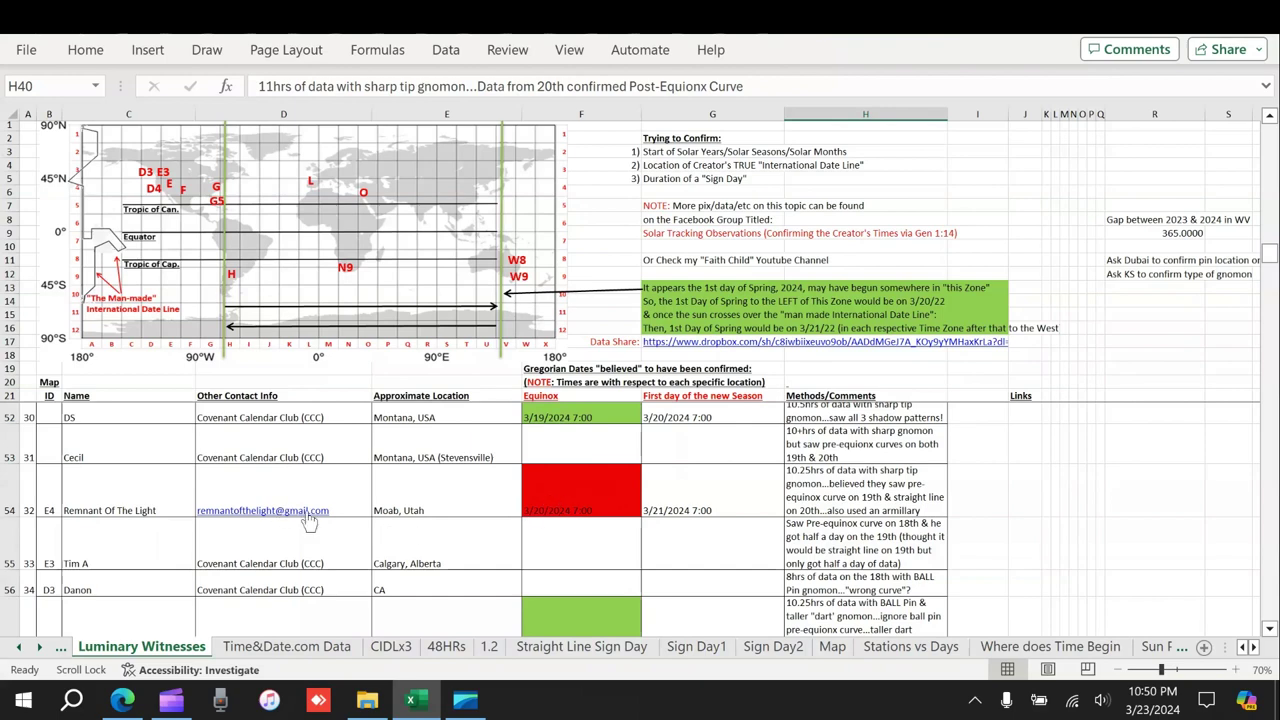
pyautogui.scroll(1, 586, 491)
pyautogui.scroll(4, 591, 492)
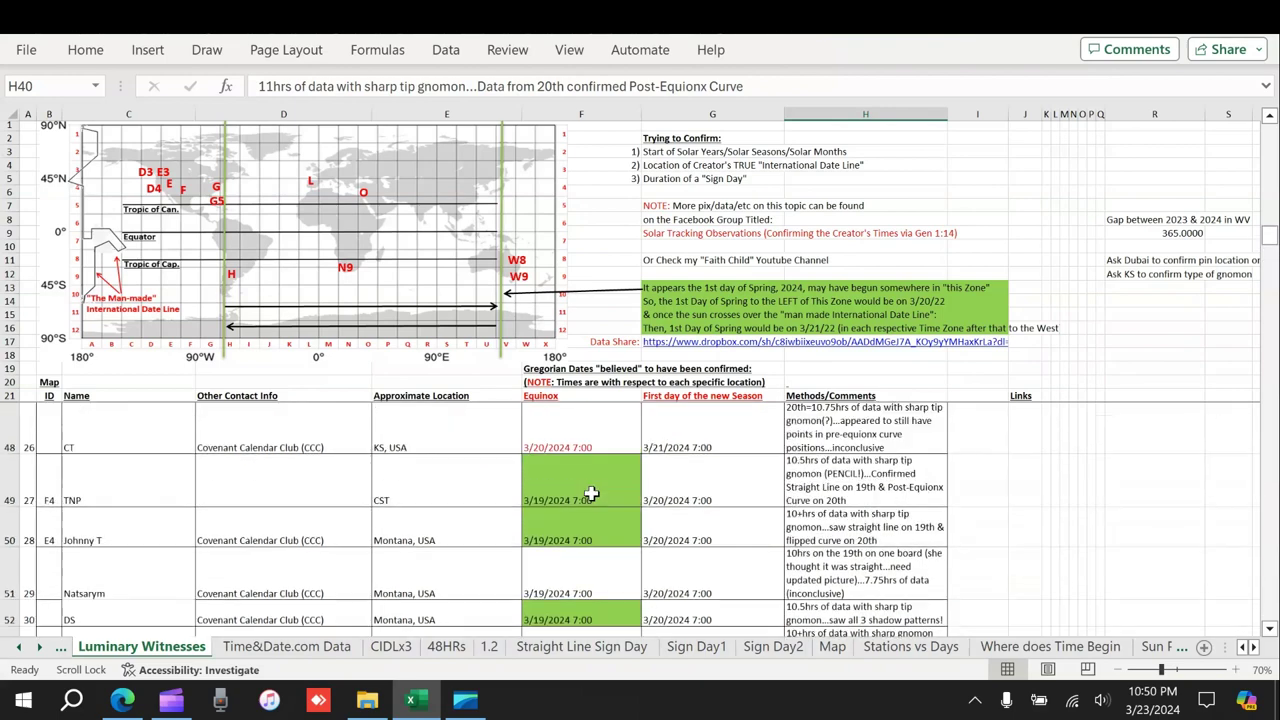
pyautogui.scroll(-4, 594, 456)
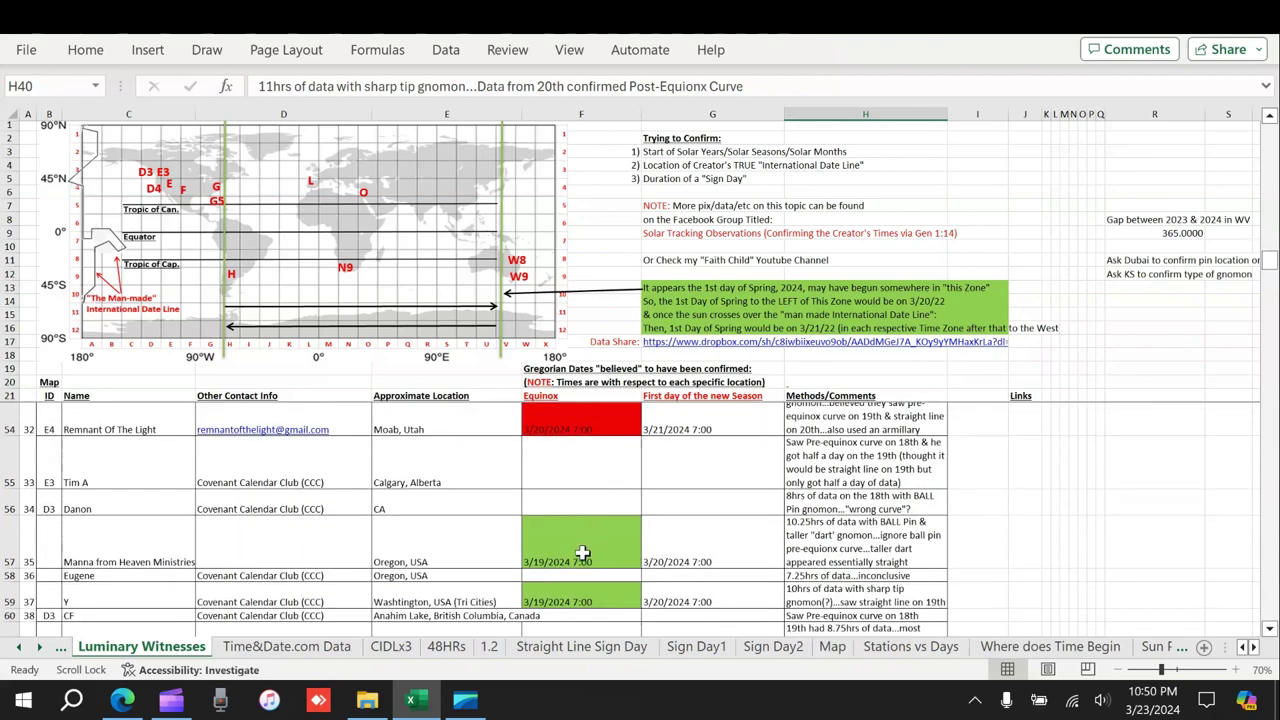
pyautogui.scroll(5, 560, 450)
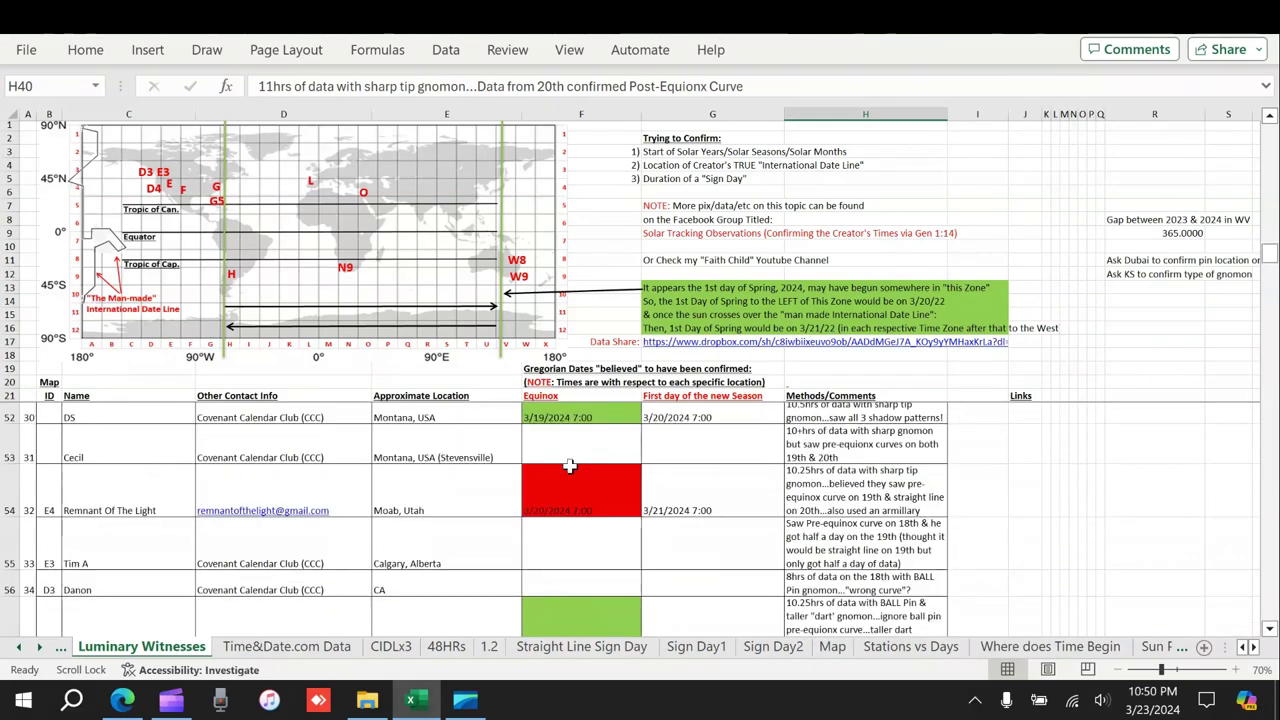
pyautogui.scroll(-2, 569, 466)
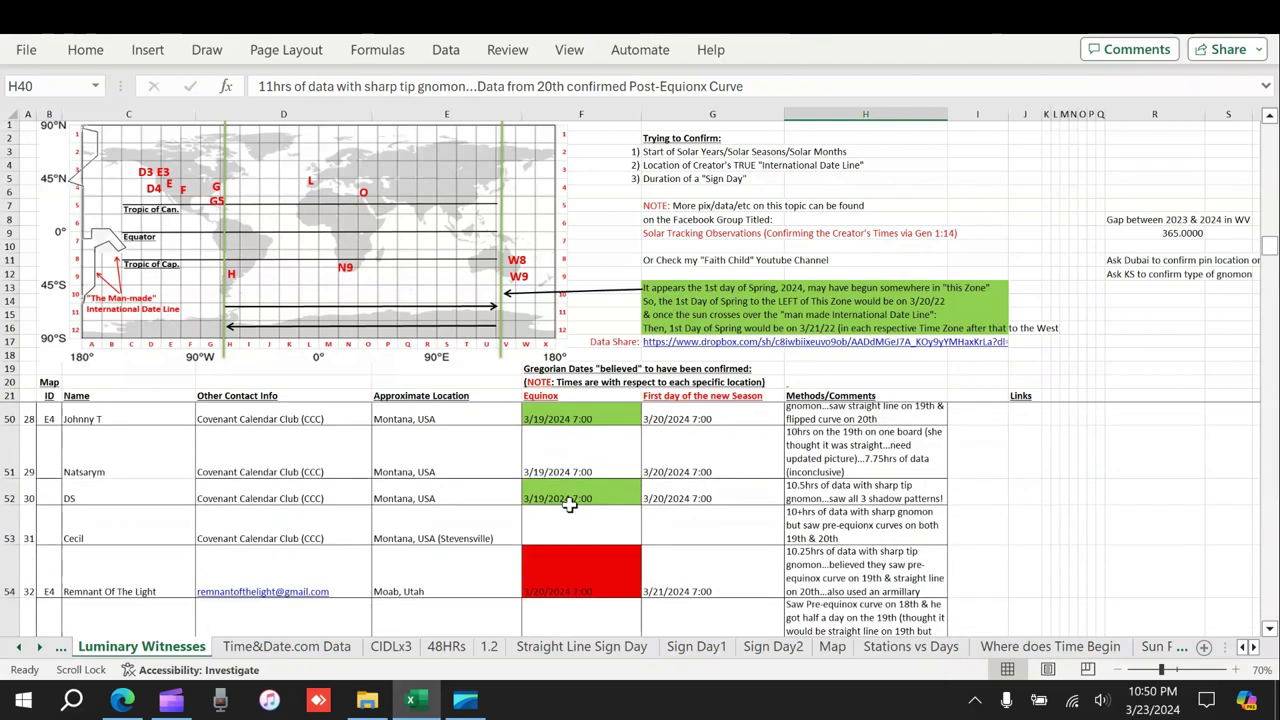
pyautogui.scroll(-3, 573, 537)
pyautogui.scroll(1, 555, 450)
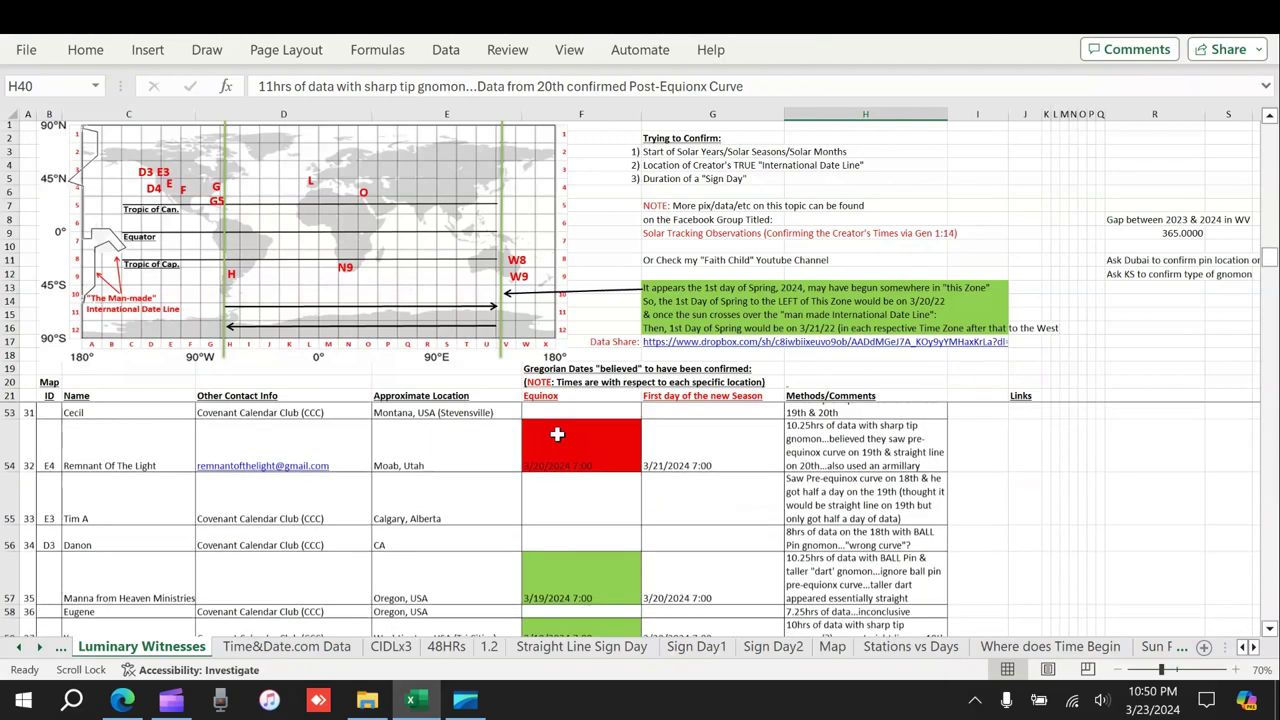
pyautogui.scroll(-1, 585, 476)
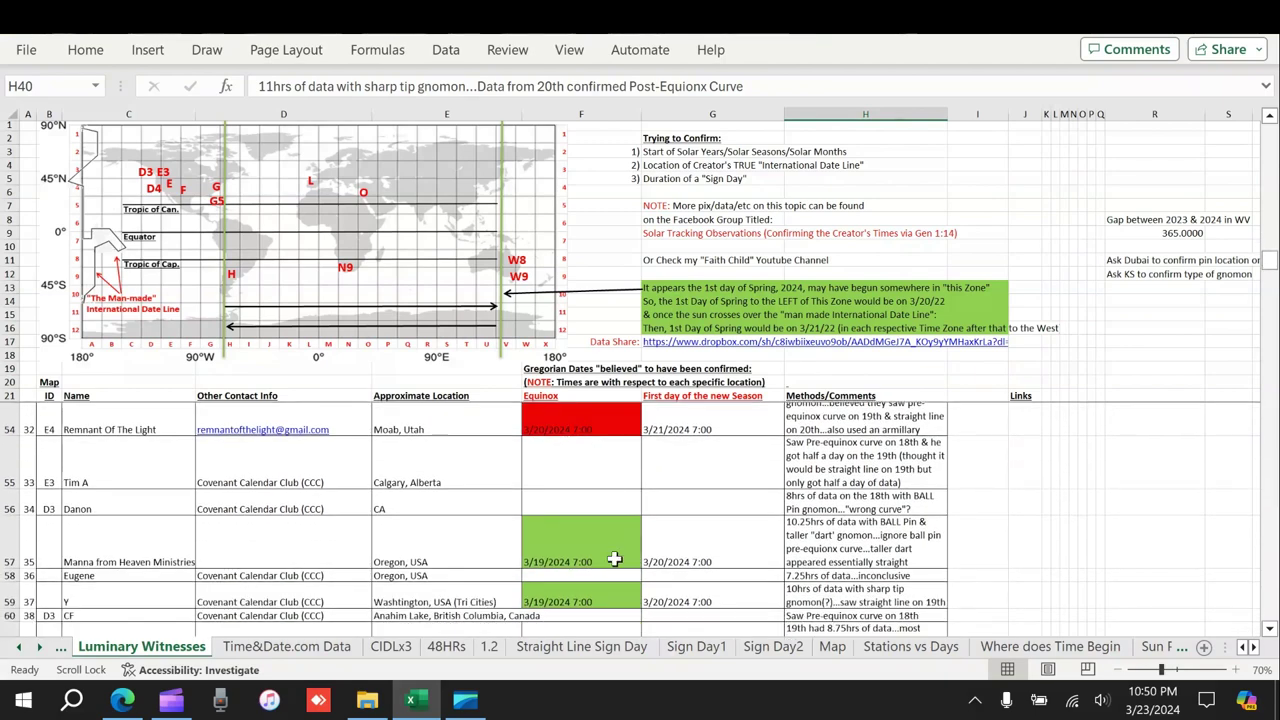
# Check the equinox dates for the Hawaii, New Zealand and Eastern Australia entries, and return to the Kansas and Montana rows
pyautogui.scroll(-3, 599, 507)
pyautogui.scroll(-3, 599, 507)
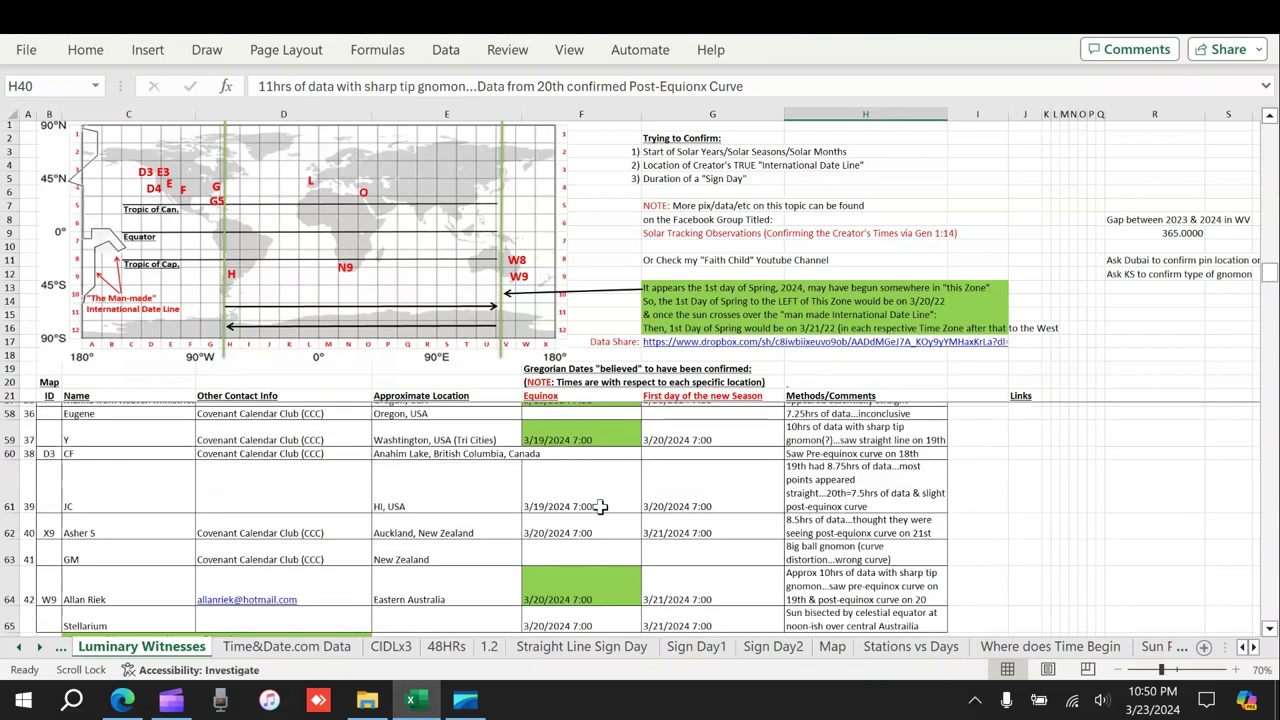
pyautogui.scroll(1, 599, 508)
pyautogui.scroll(1, 599, 507)
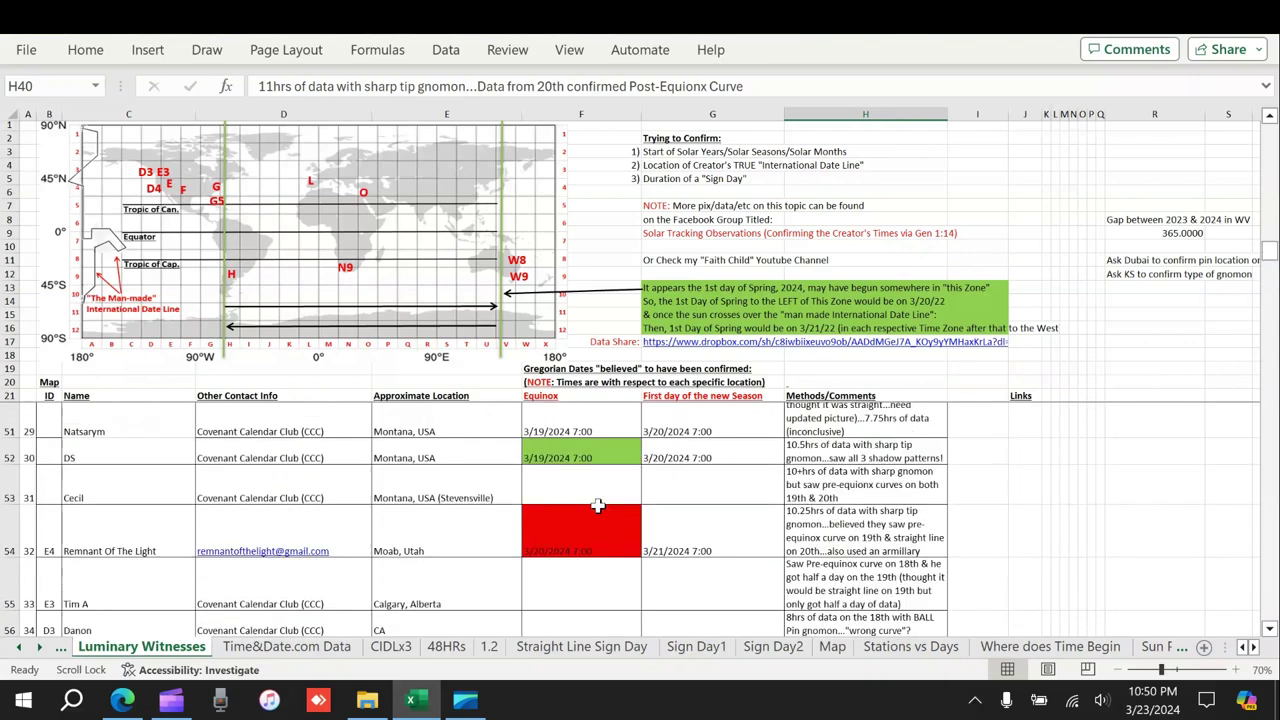
pyautogui.scroll(2, 598, 506)
pyautogui.scroll(2, 597, 507)
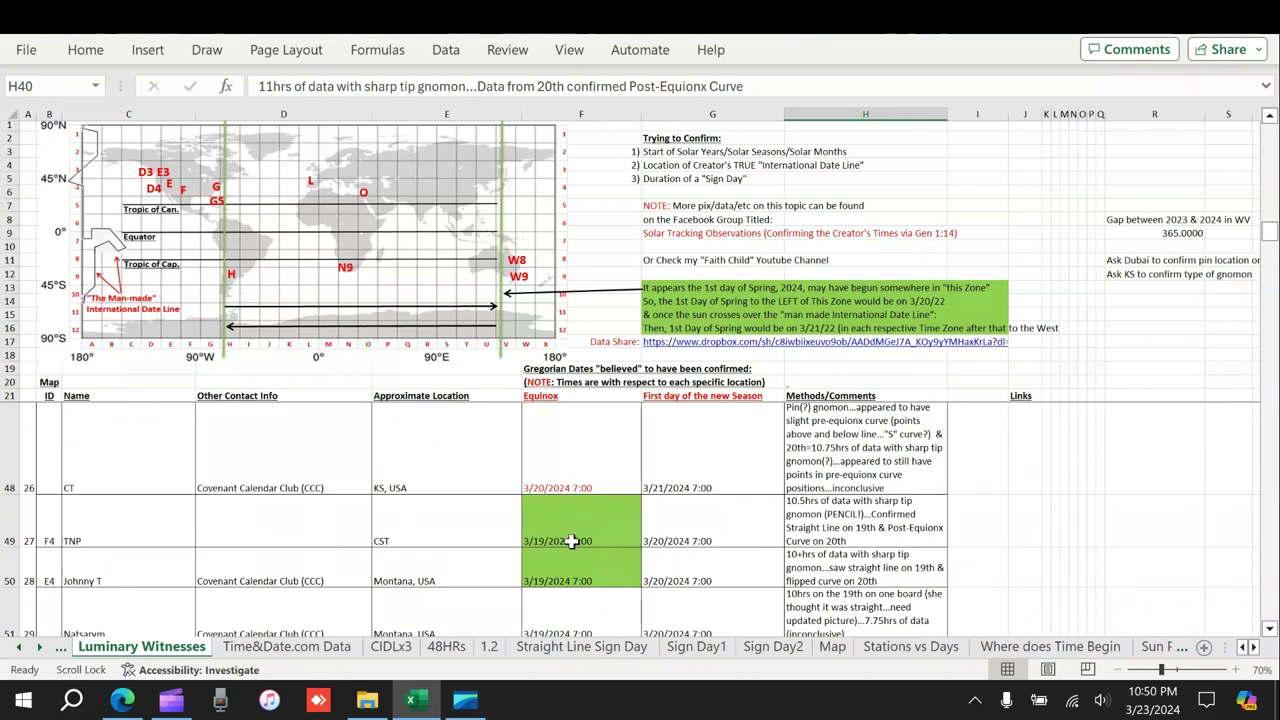
# Glance at the March 2024 photo folders and examine the West Virginia entry's equinox date and method comment on the witness sheet
pyautogui.scroll(5, 571, 541)
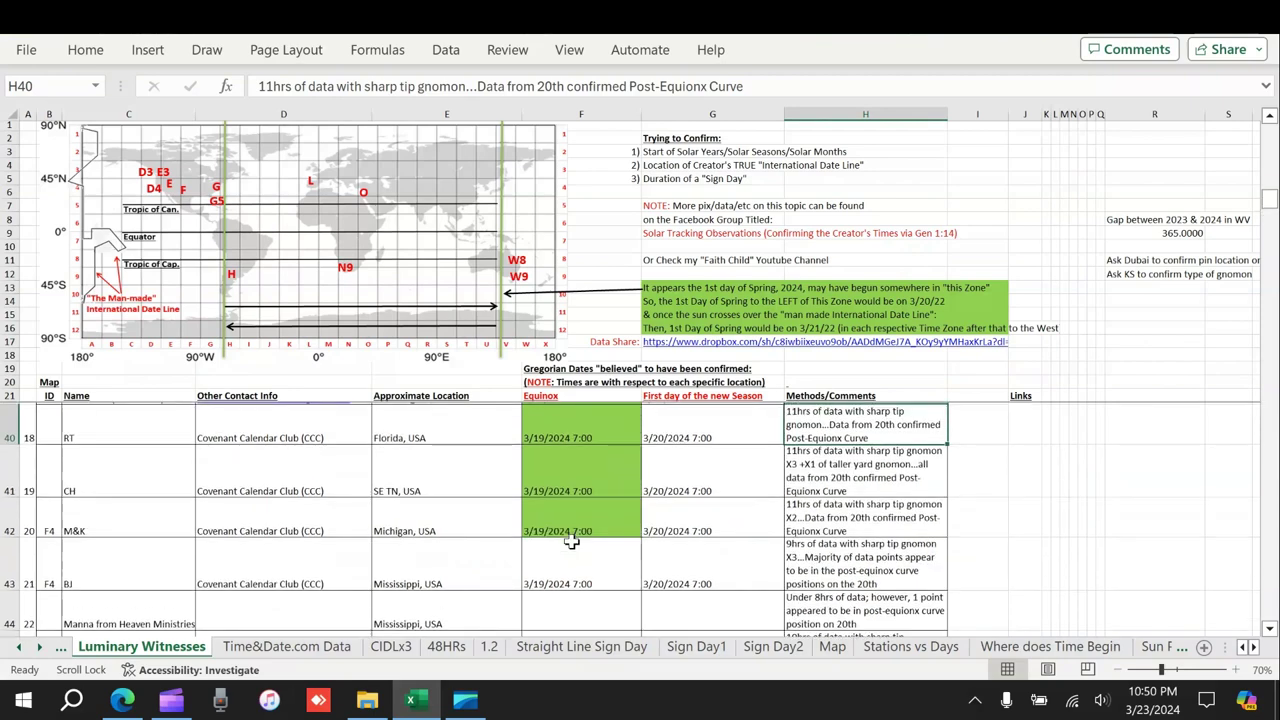
pyautogui.scroll(3, 571, 541)
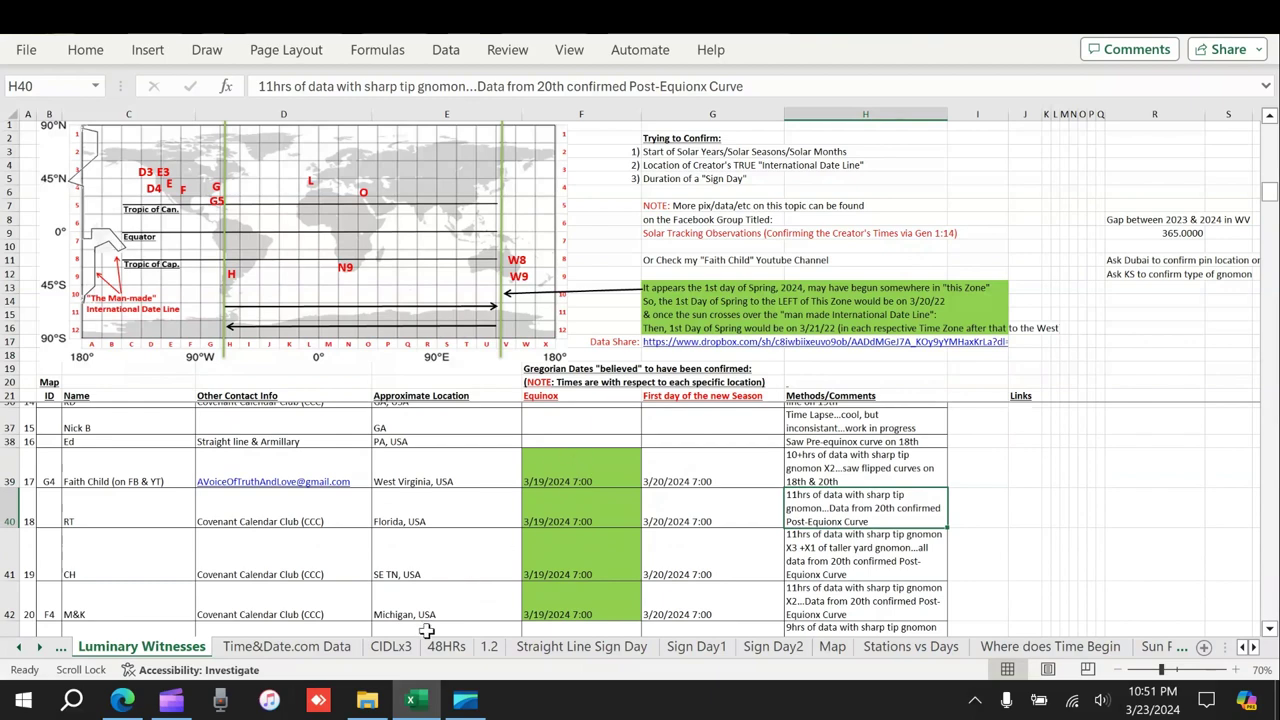
pyautogui.click(367, 700)
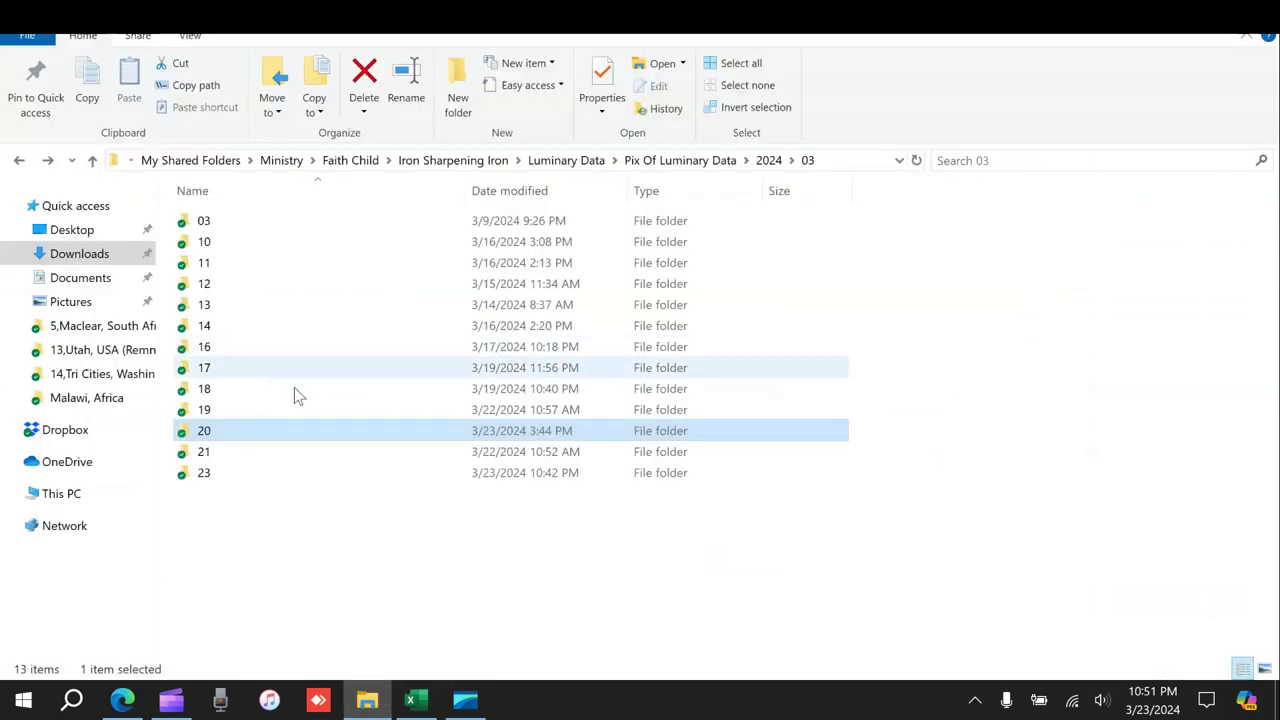
pyautogui.click(368, 700)
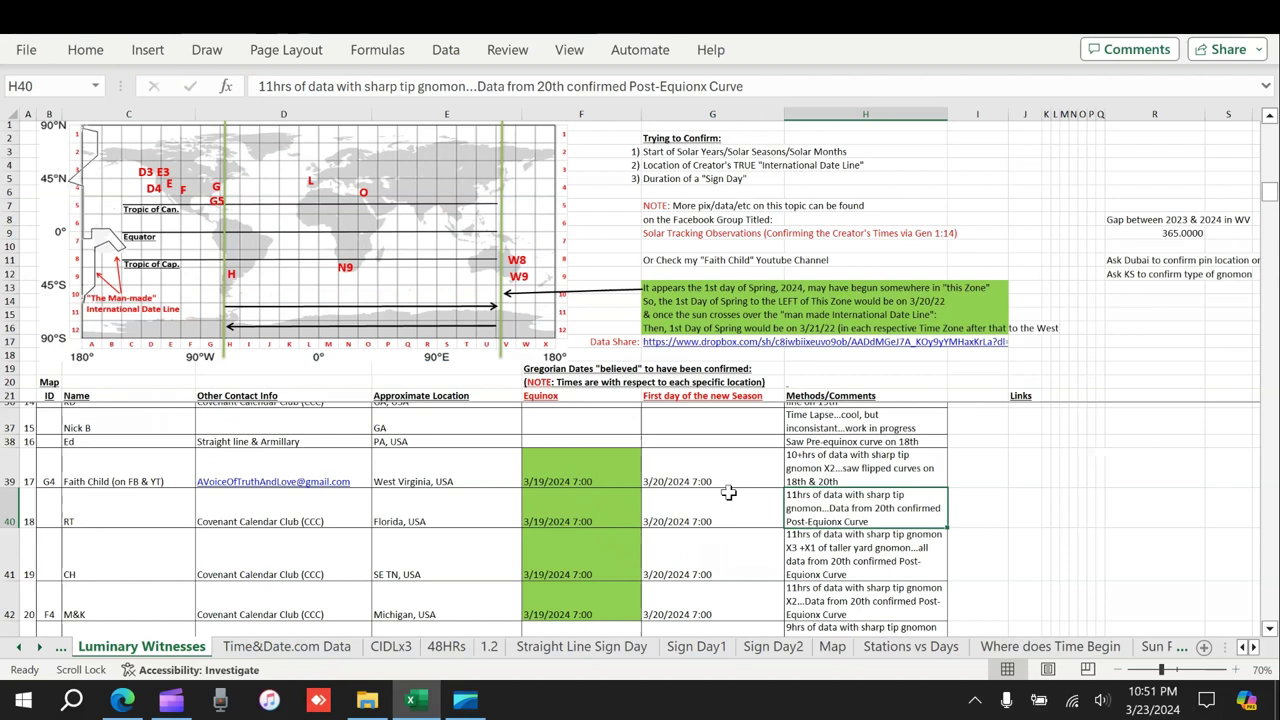
pyautogui.click(596, 481)
pyautogui.click(833, 470)
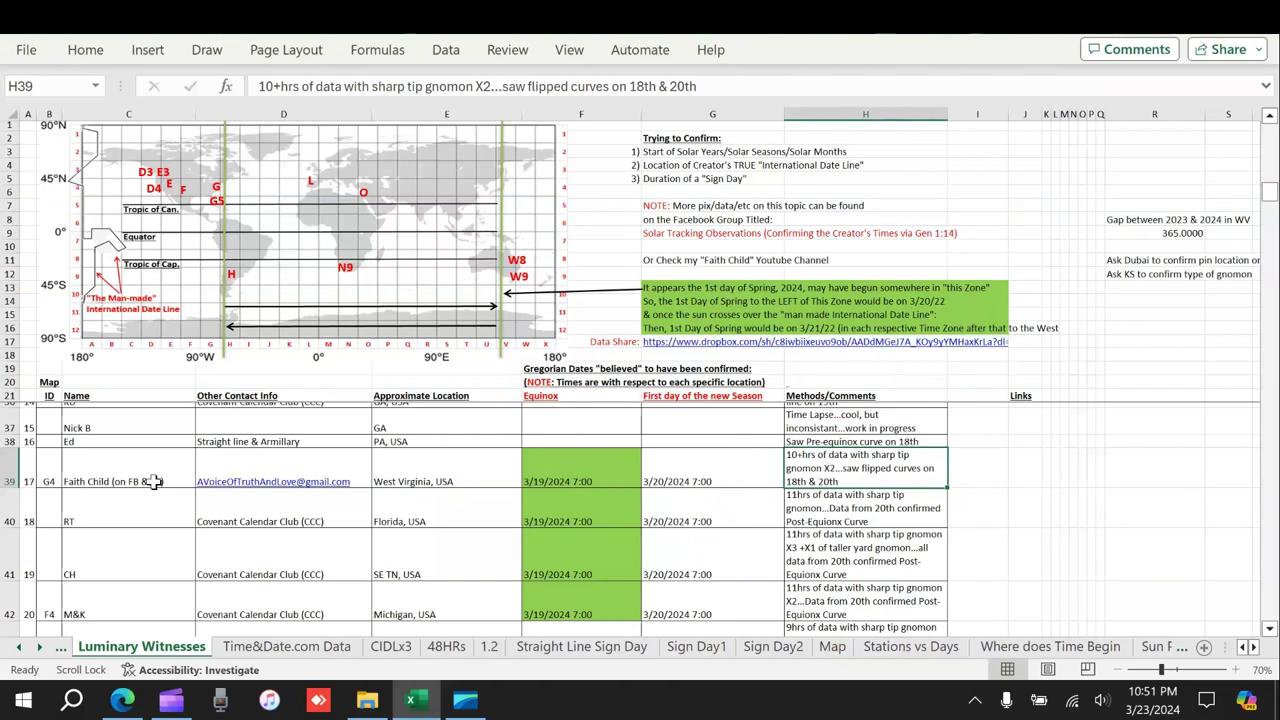
pyautogui.scroll(3, 643, 506)
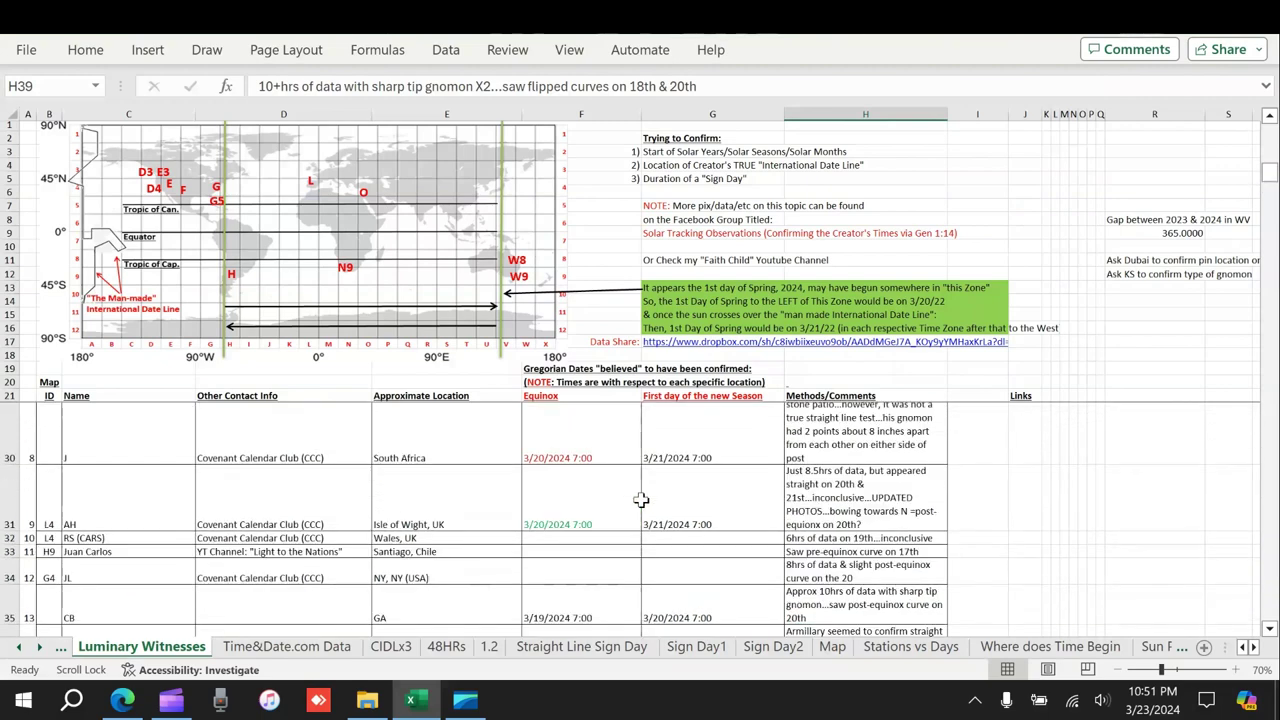
pyautogui.scroll(-1, 586, 530)
pyautogui.scroll(-2, 558, 553)
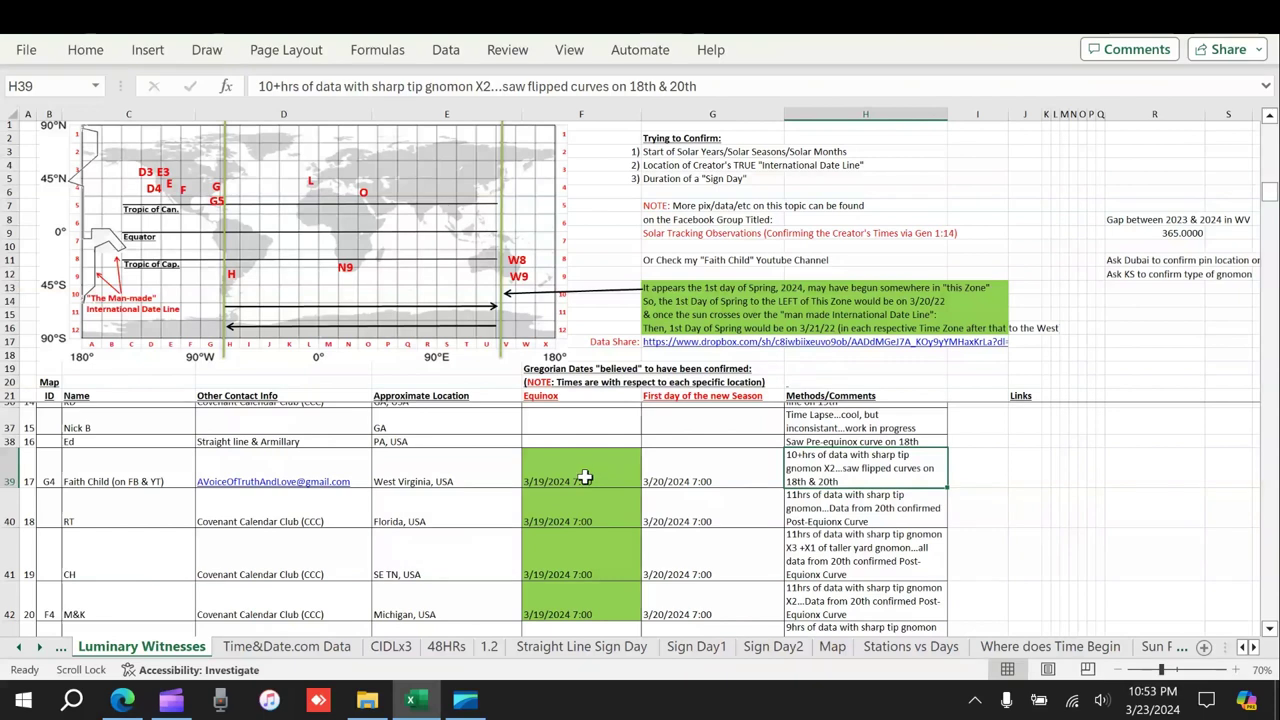
# Read the full method comments for the Florida, SE Tennessee and Michigan entries one after another
pyautogui.click(831, 510)
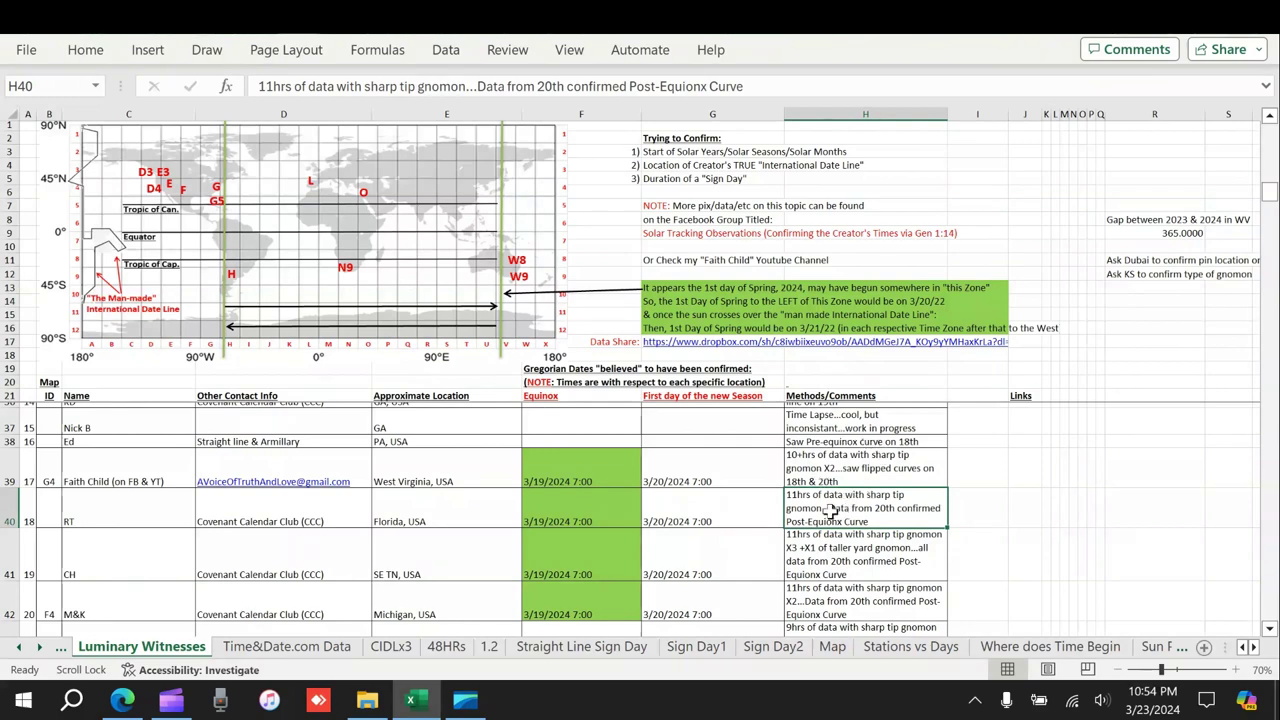
pyautogui.scroll(-1, 836, 510)
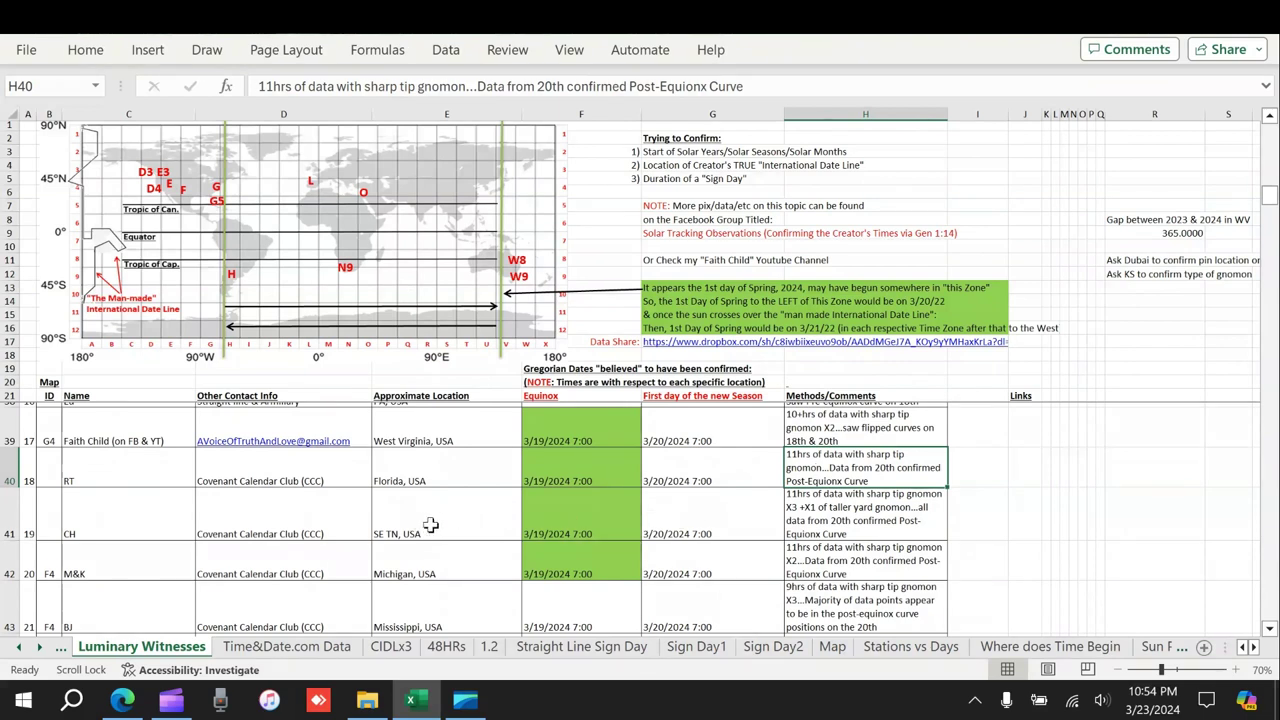
pyautogui.click(848, 512)
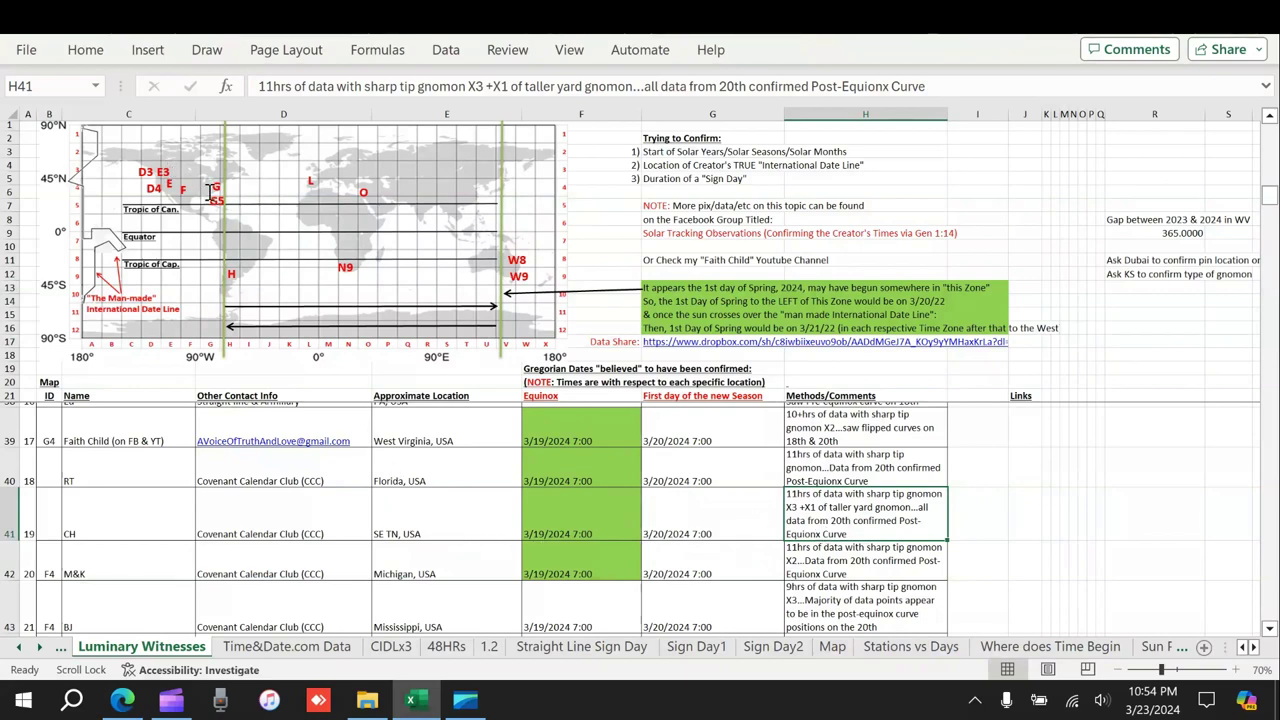
pyautogui.scroll(-1, 551, 478)
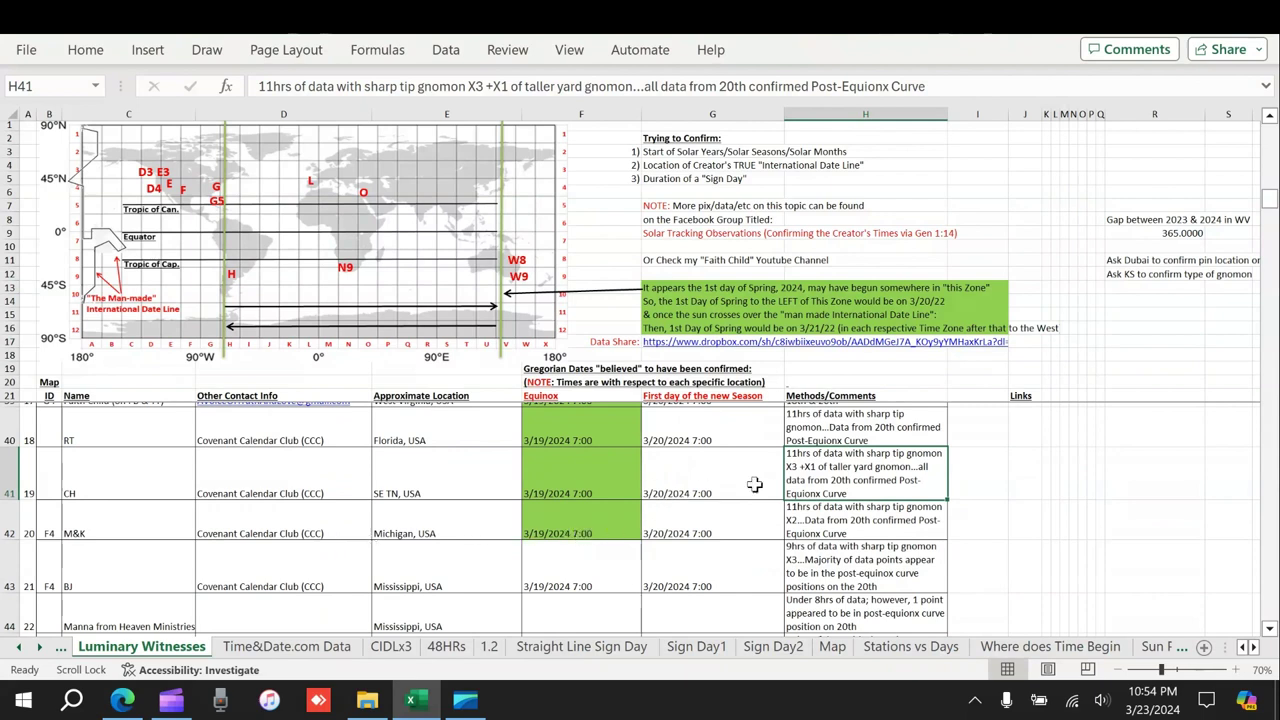
pyautogui.click(840, 528)
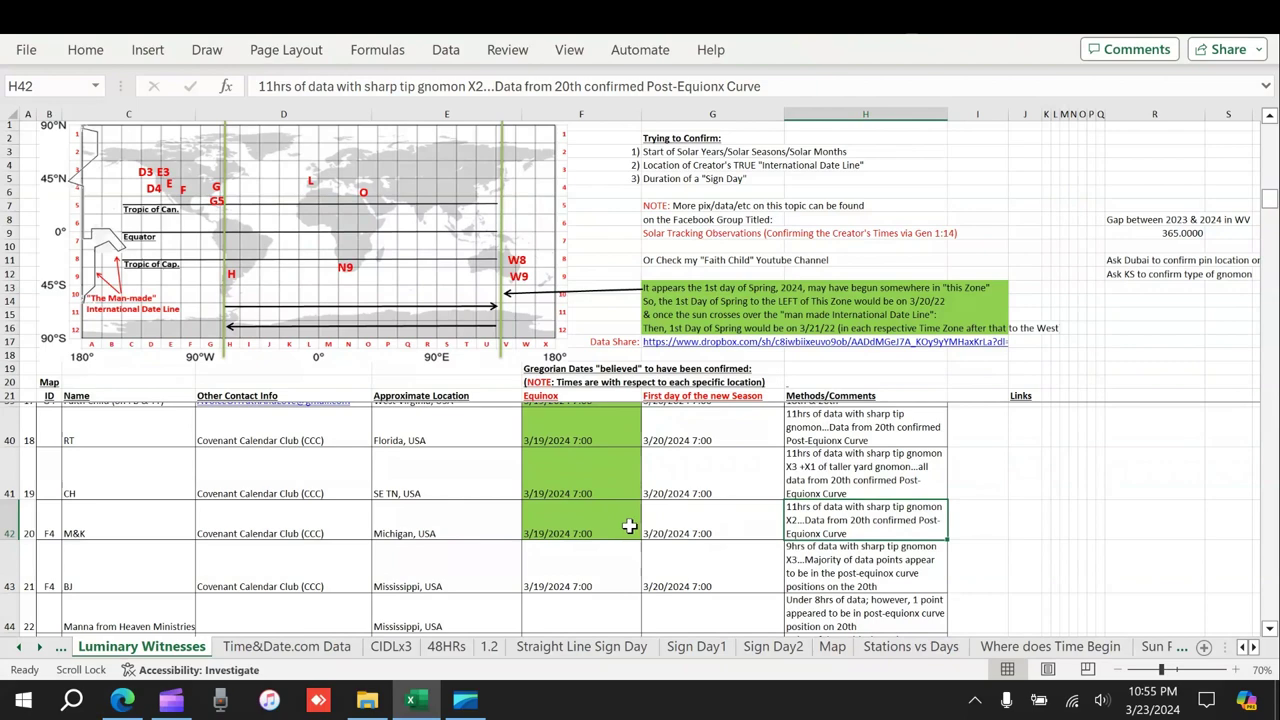
# Review the entries between Mississippi and Montana, and select the red-text equinox date of the Kansas entry
pyautogui.scroll(-2, 740, 564)
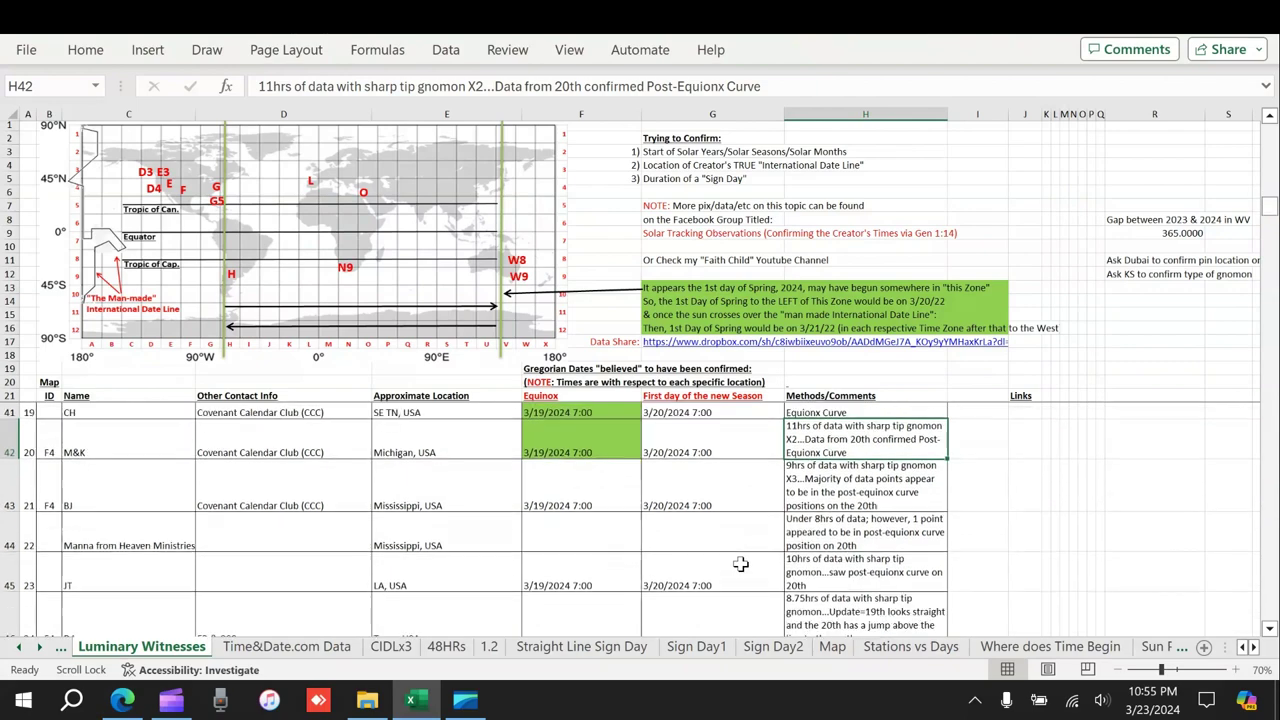
pyautogui.scroll(-3, 740, 564)
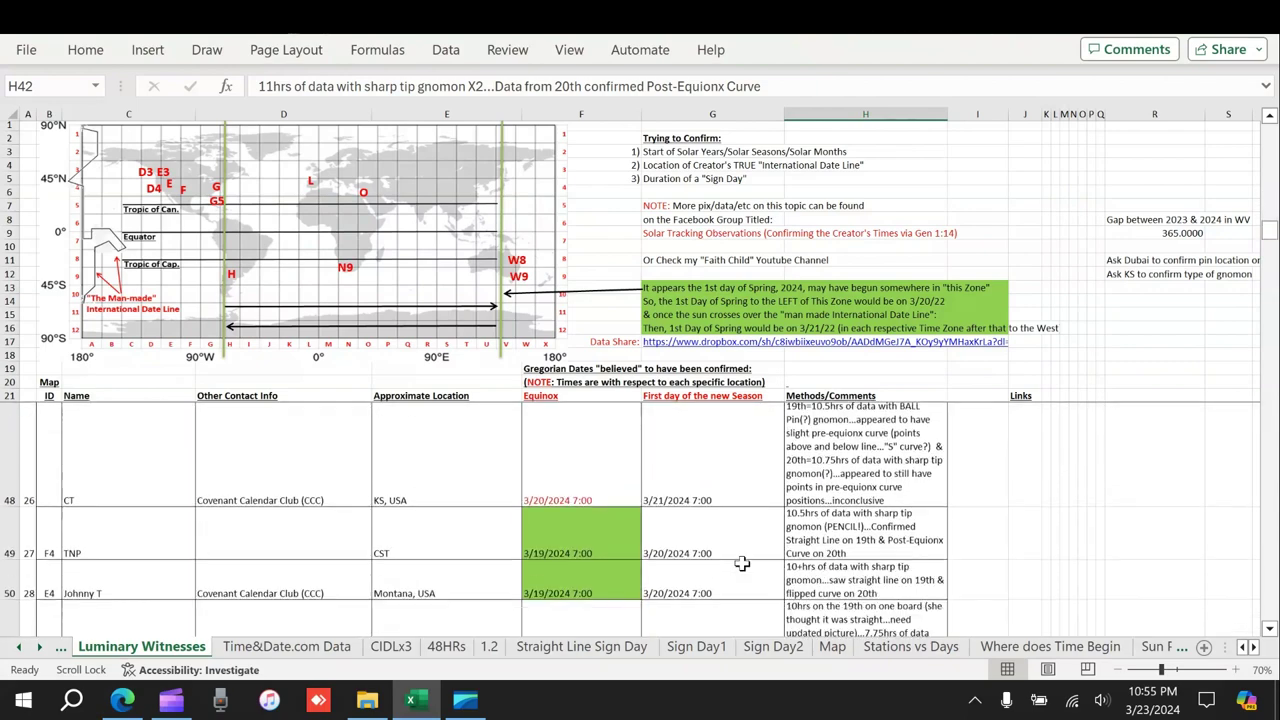
pyautogui.scroll(-1, 742, 564)
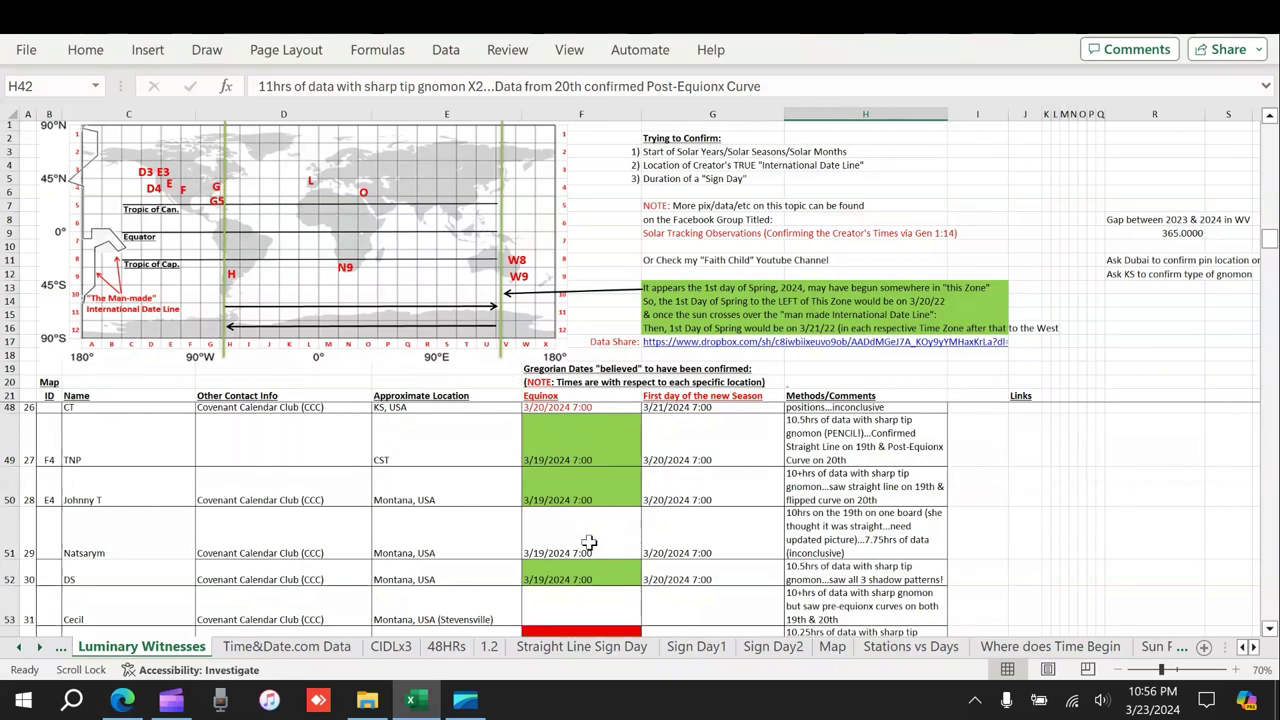
pyautogui.scroll(1, 540, 537)
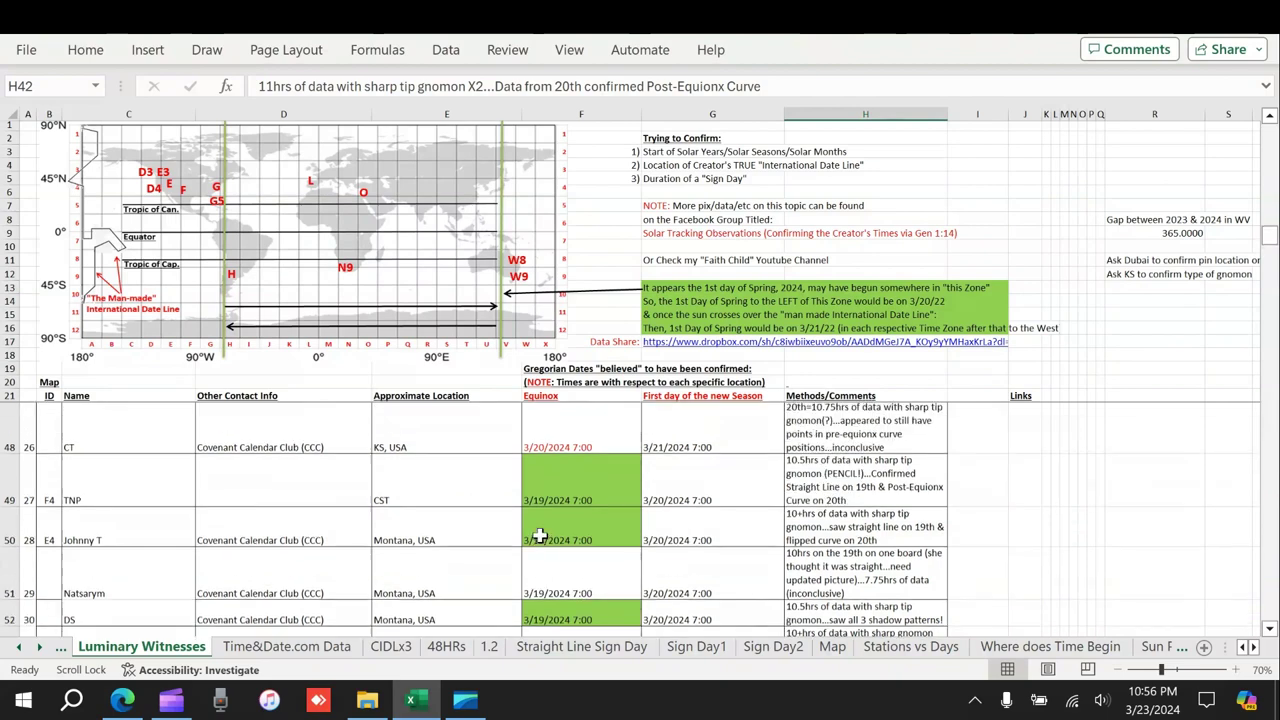
pyautogui.scroll(1, 540, 537)
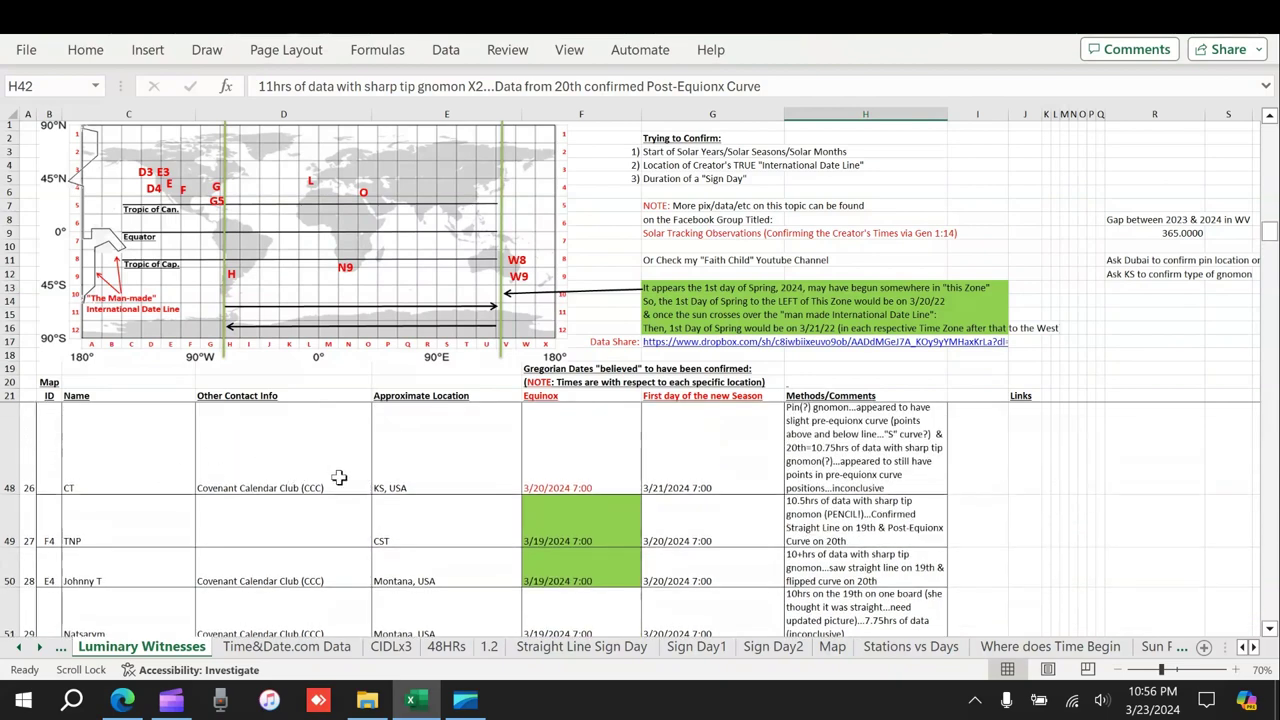
pyautogui.scroll(1, 360, 485)
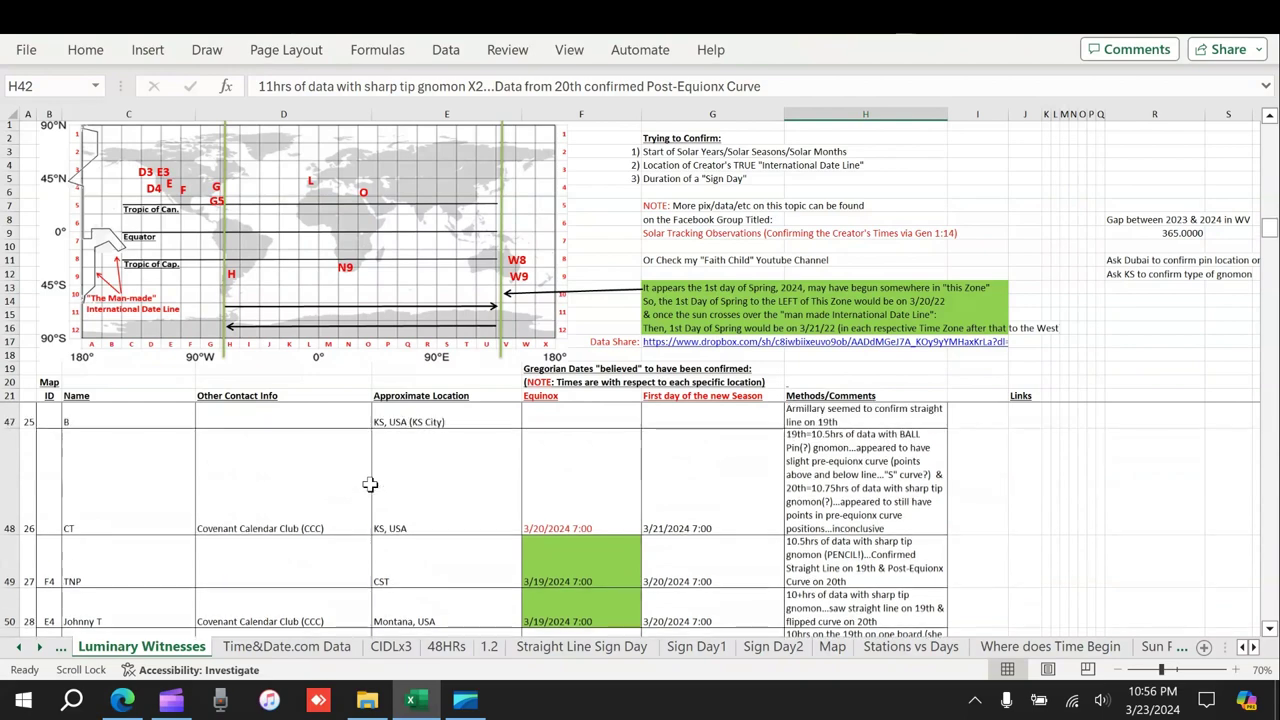
pyautogui.scroll(1, 150, 436)
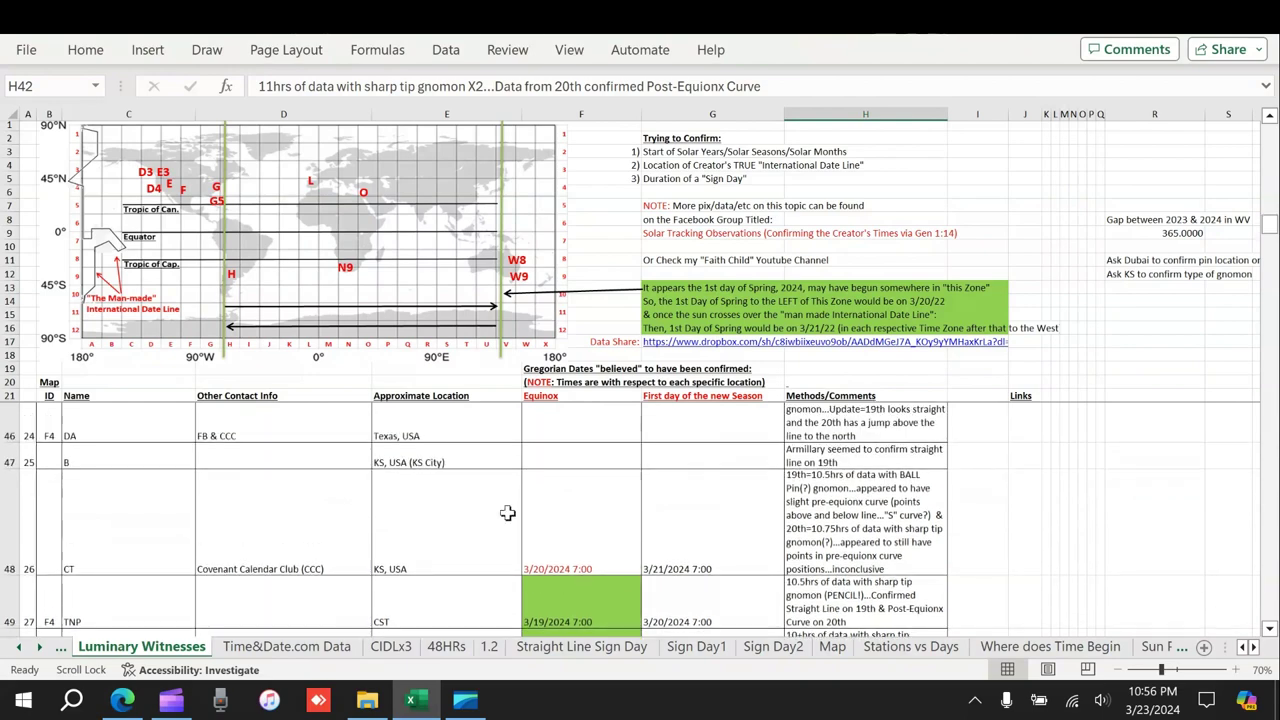
pyautogui.scroll(1, 464, 502)
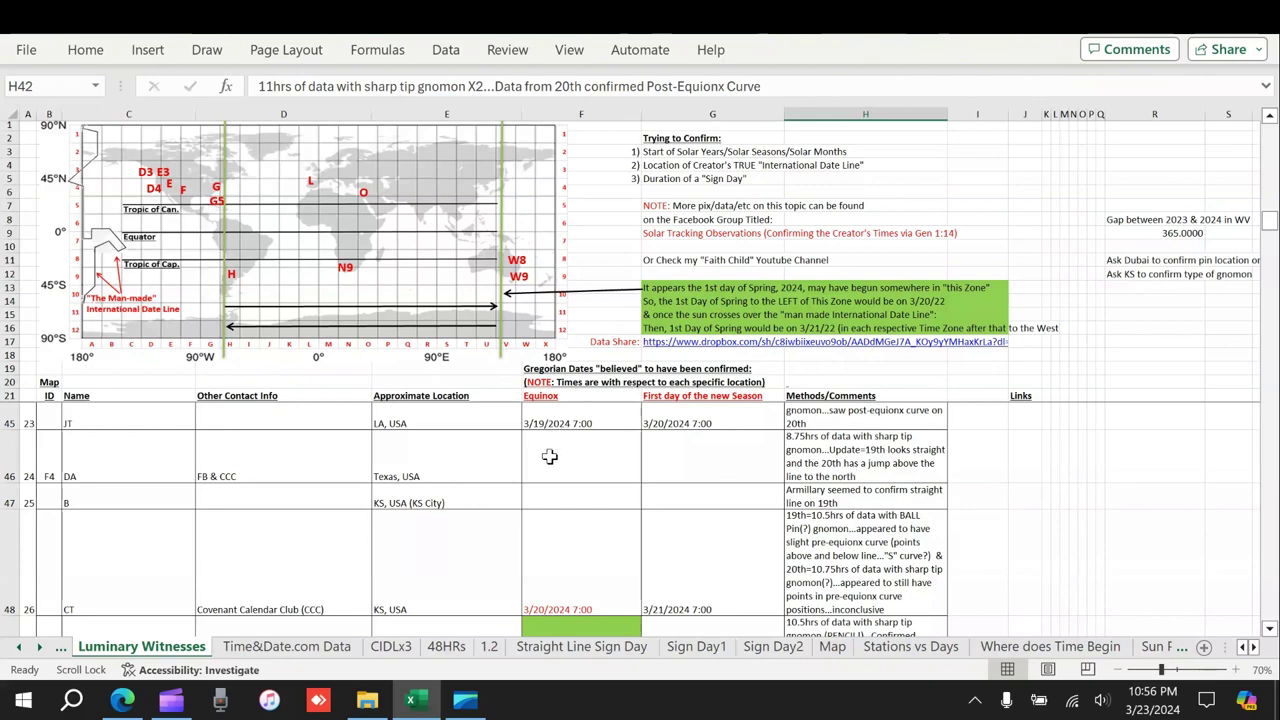
pyautogui.scroll(1, 549, 456)
pyautogui.scroll(1, 556, 458)
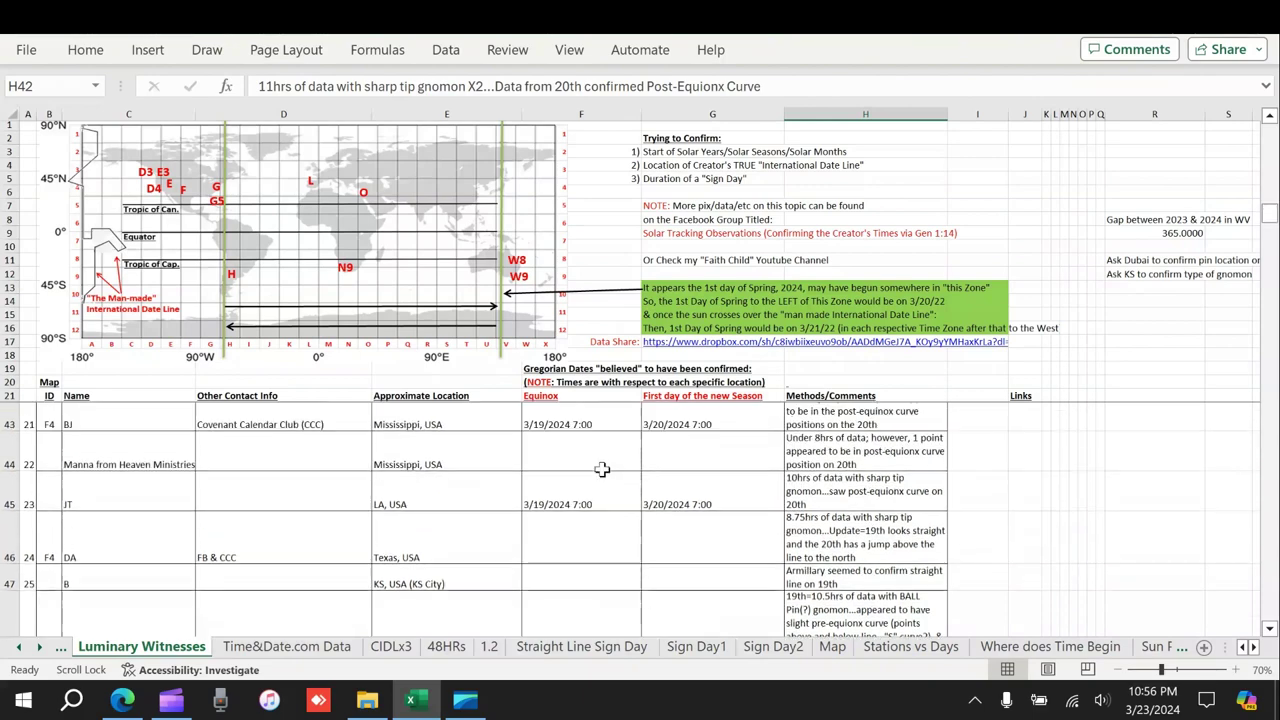
pyautogui.scroll(-3, 559, 507)
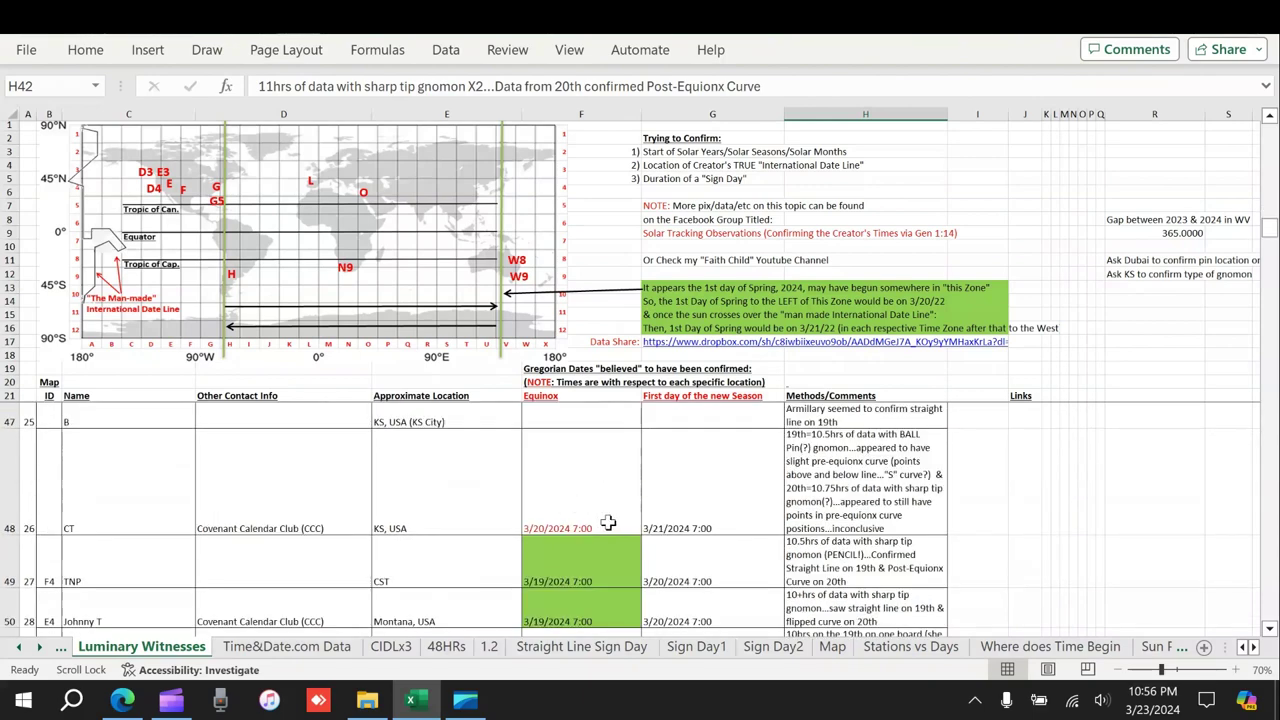
pyautogui.click(603, 518)
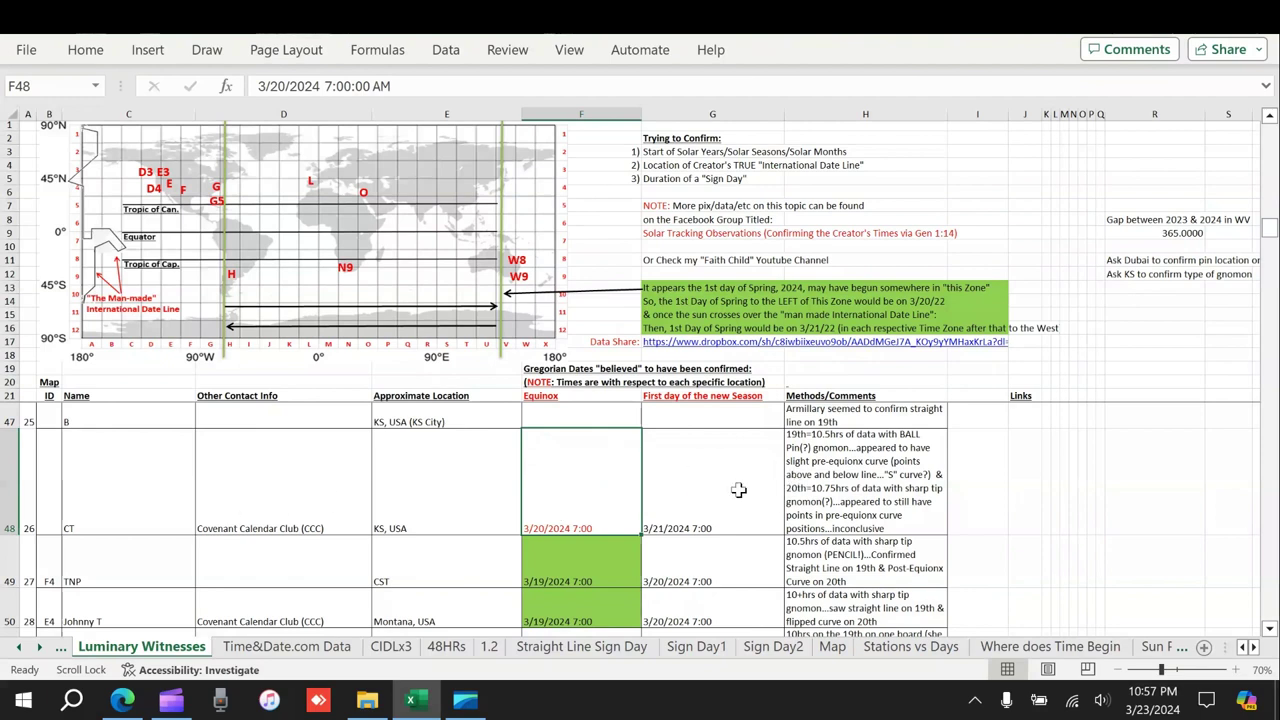
# Compare the equinox dates and method comments of the Montana entries with those of the red-highlighted Moab, Utah entry
pyautogui.scroll(-3, 579, 518)
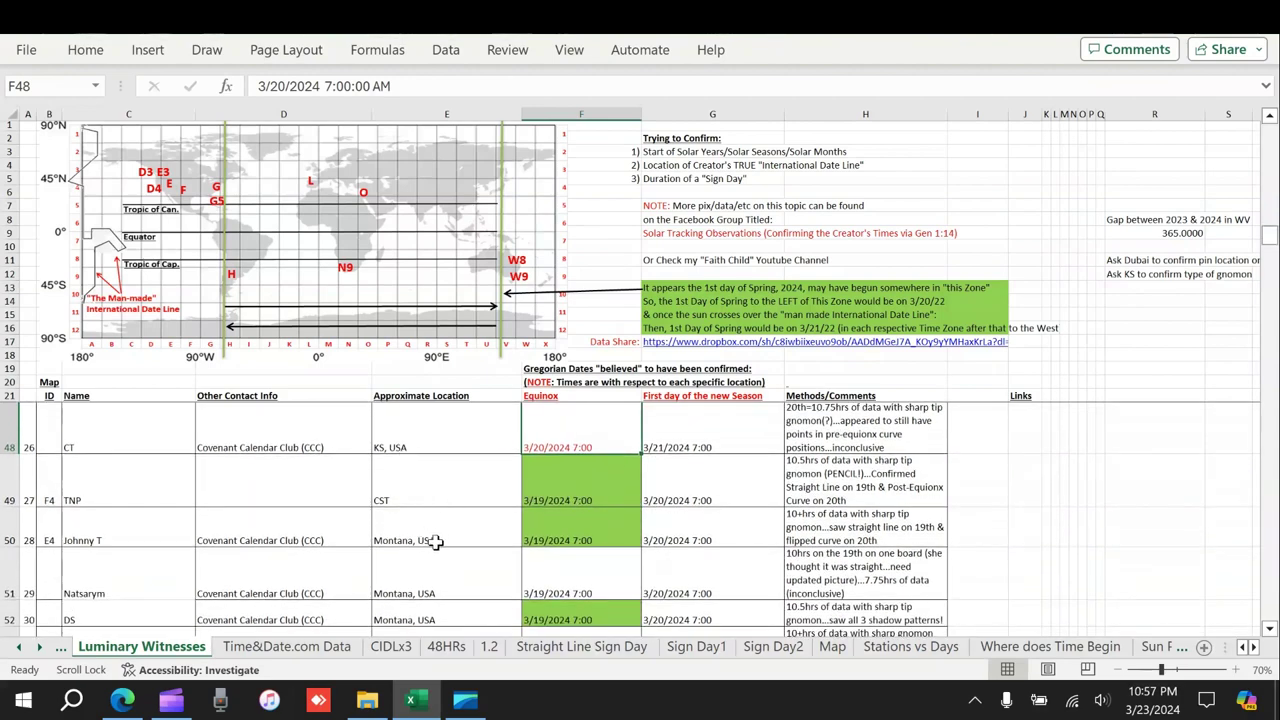
pyautogui.scroll(-1, 499, 505)
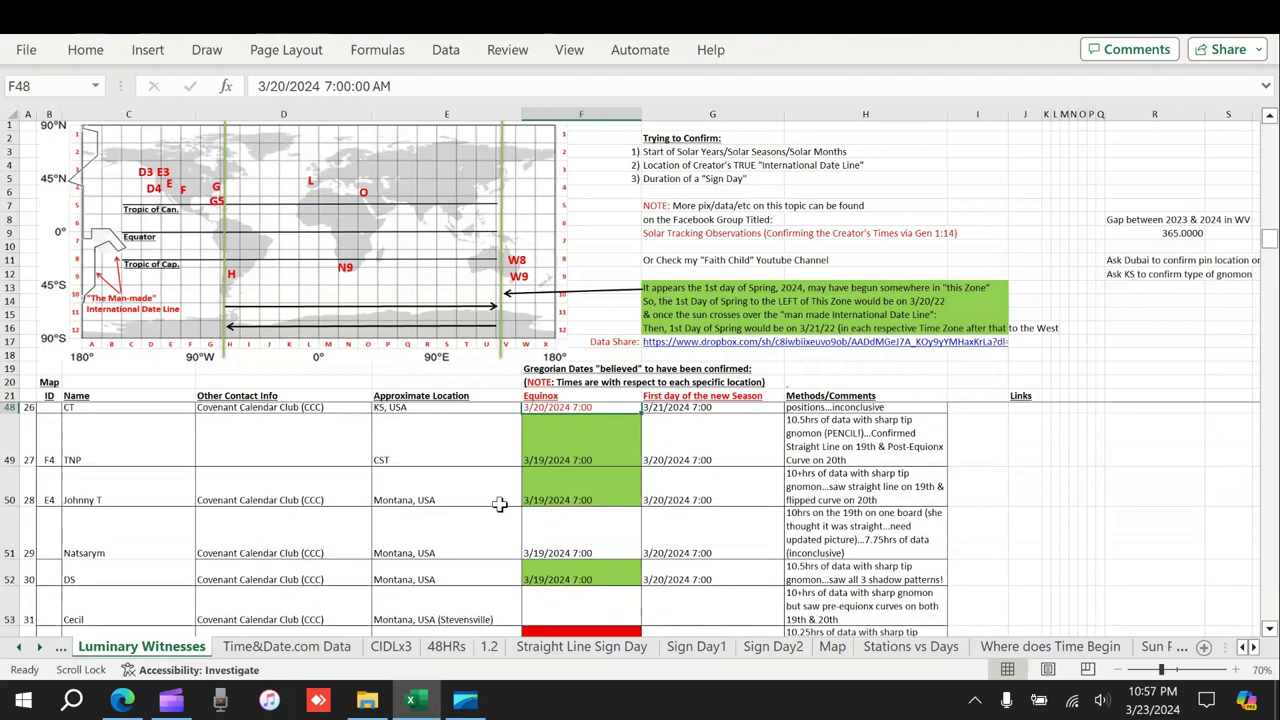
pyautogui.scroll(-1, 509, 489)
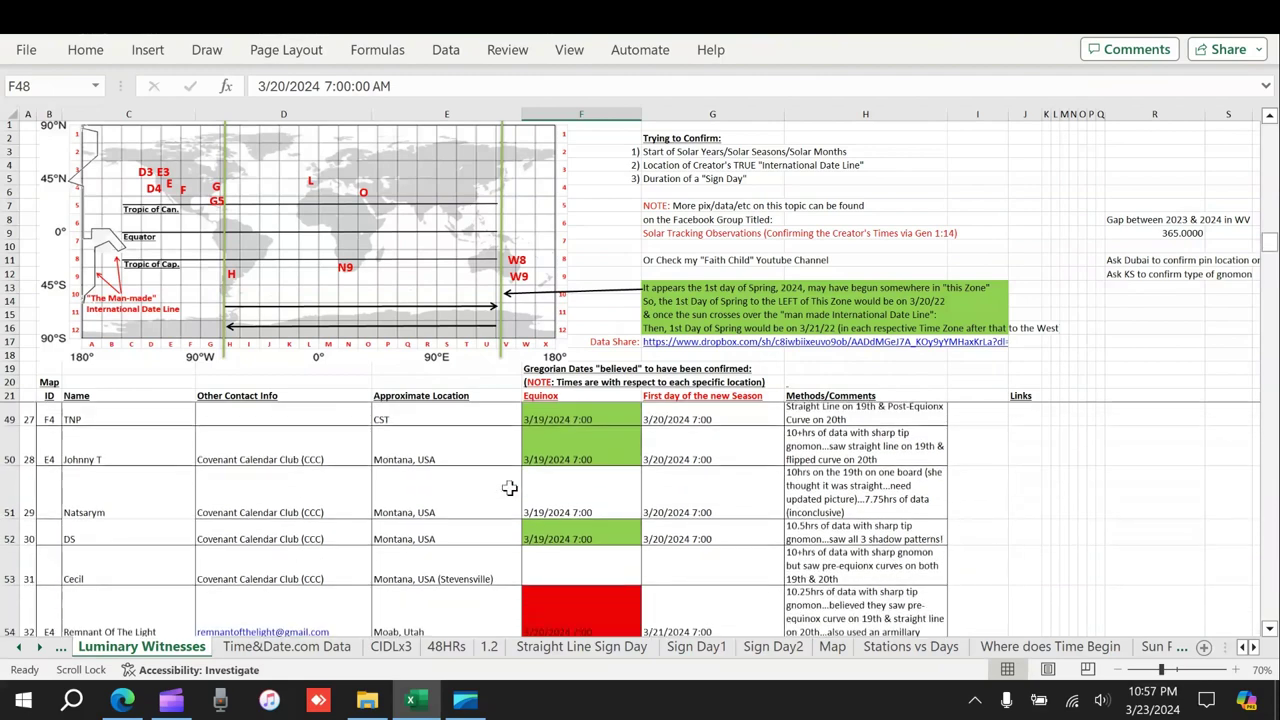
pyautogui.scroll(1, 509, 489)
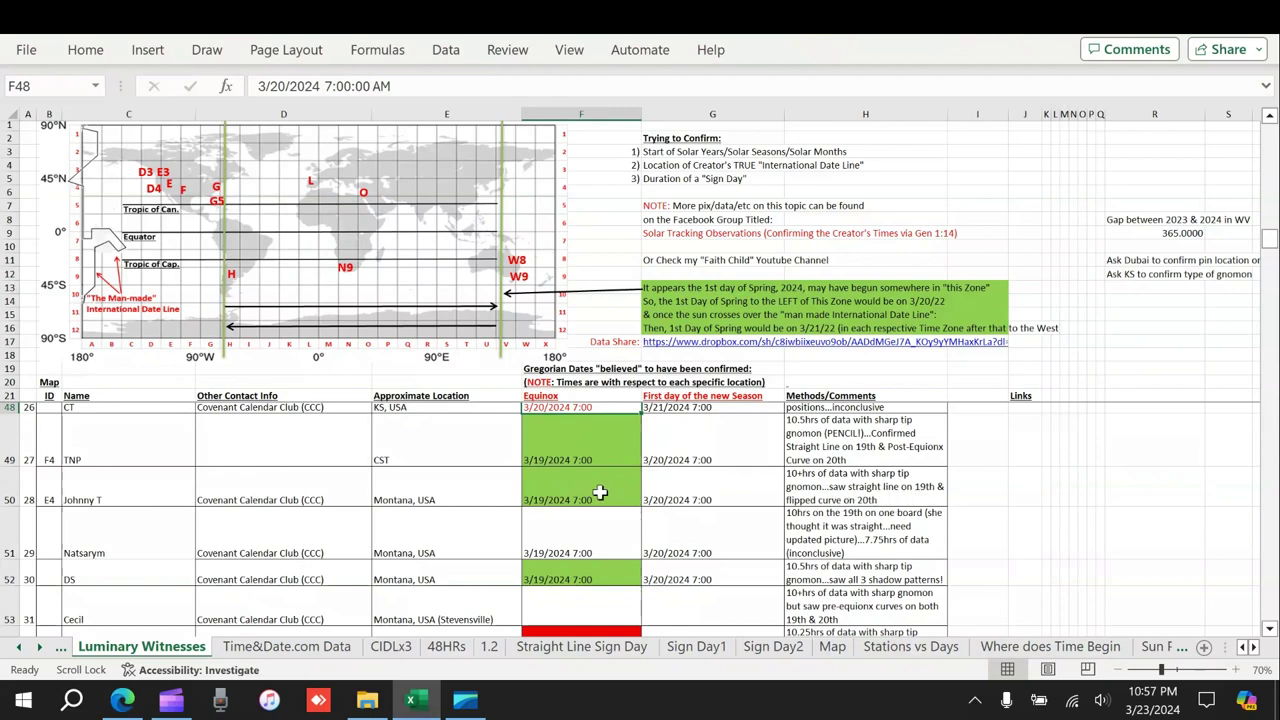
pyautogui.scroll(-1, 612, 494)
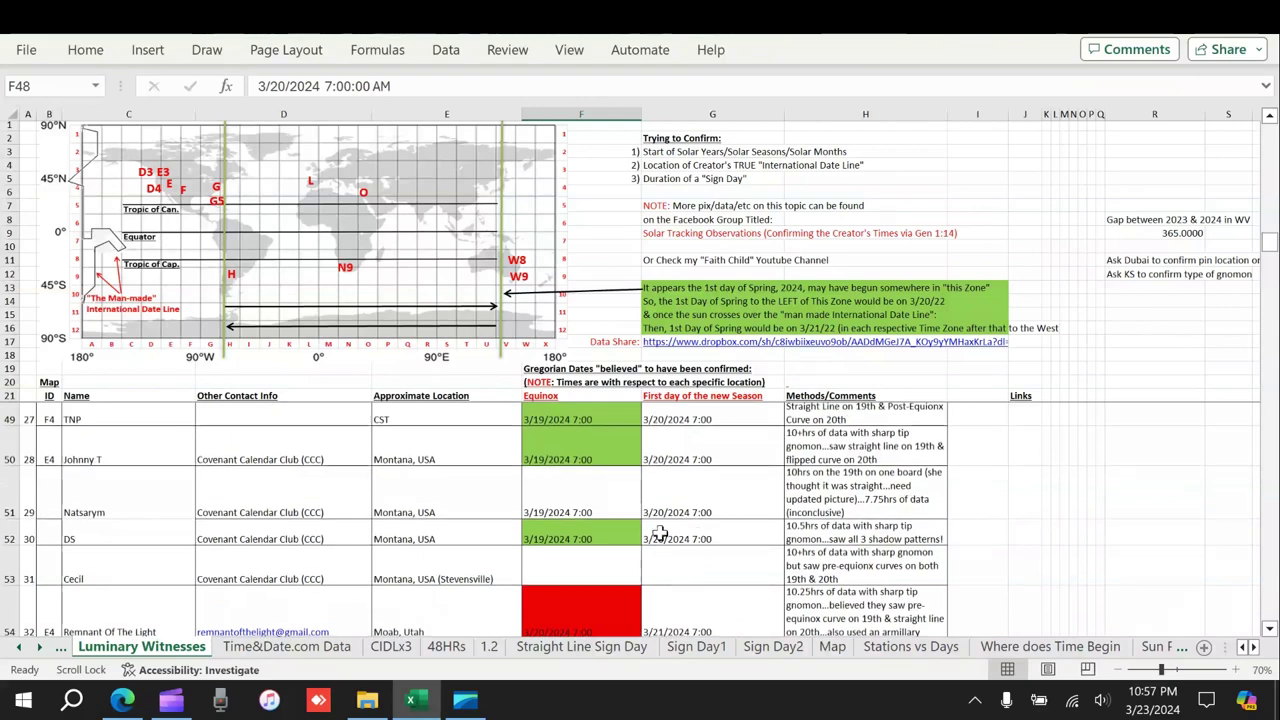
pyautogui.scroll(-1, 657, 531)
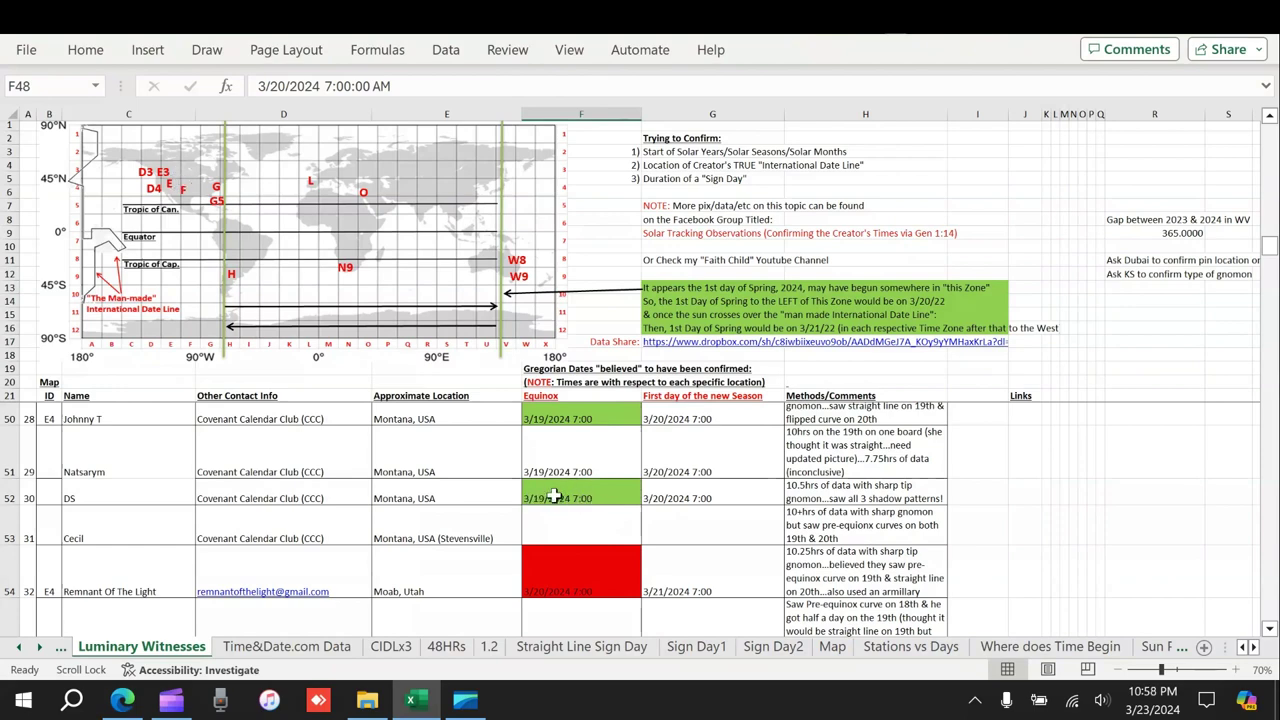
pyautogui.scroll(-2, 612, 477)
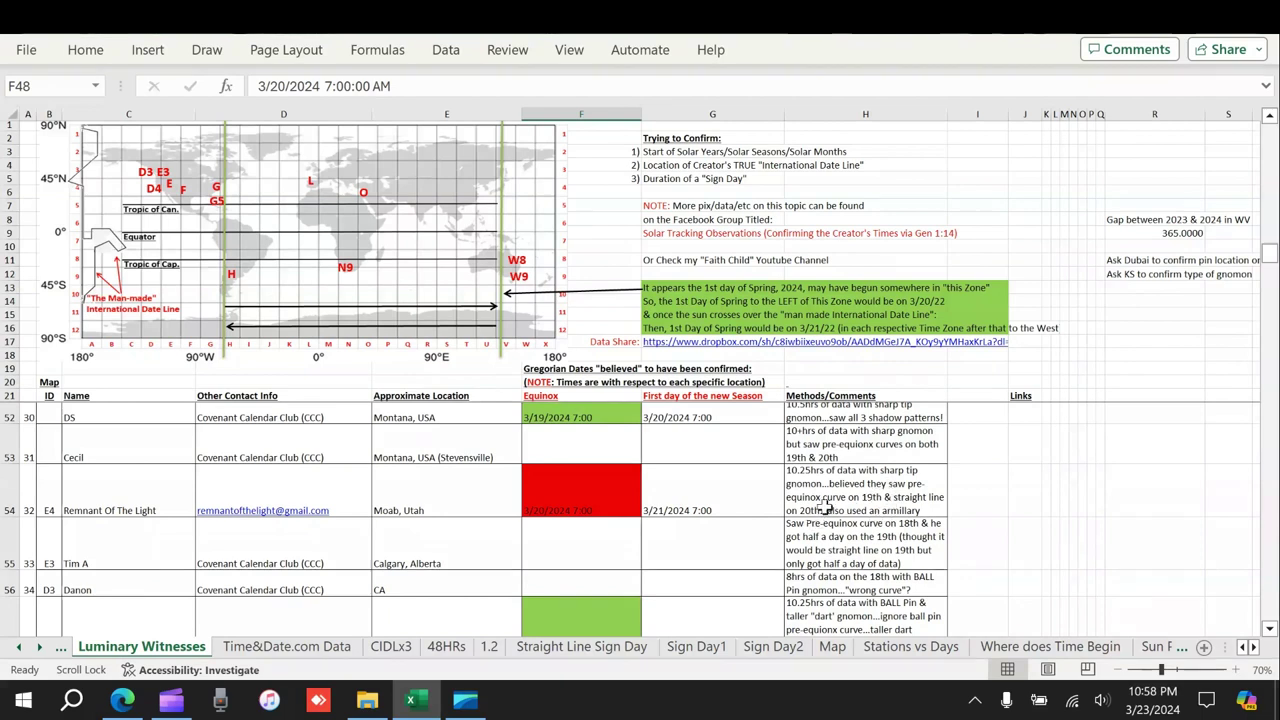
pyautogui.scroll(1, 660, 504)
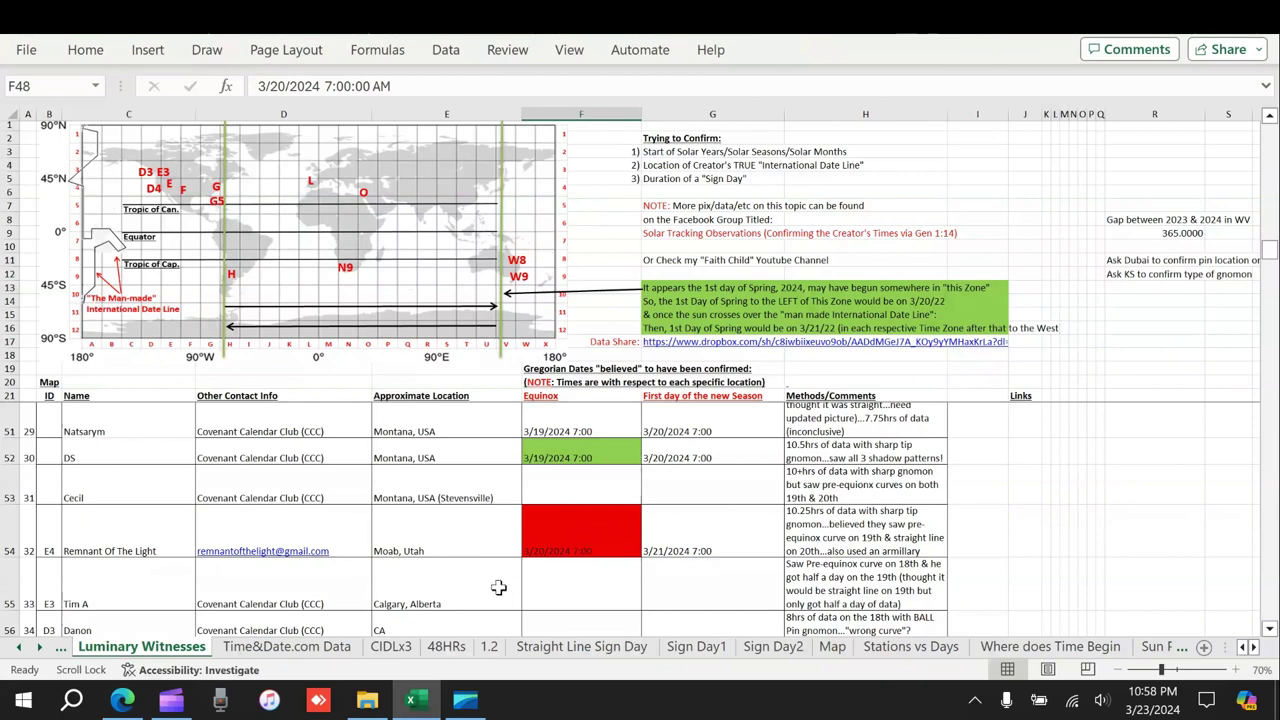
# Switch to File Explorer, open the 20 folder of March 2024, and select the "13,Utah, USA" photo folder
pyautogui.click(370, 703)
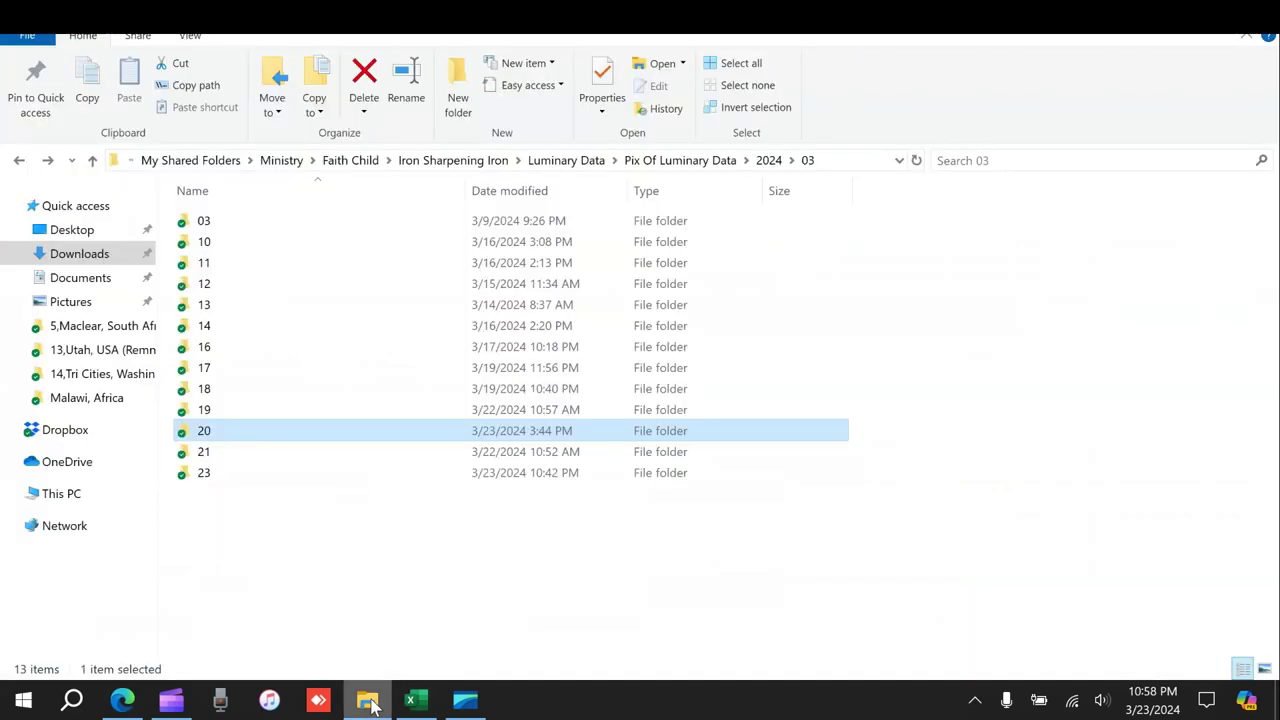
pyautogui.click(219, 438)
pyautogui.click(222, 450)
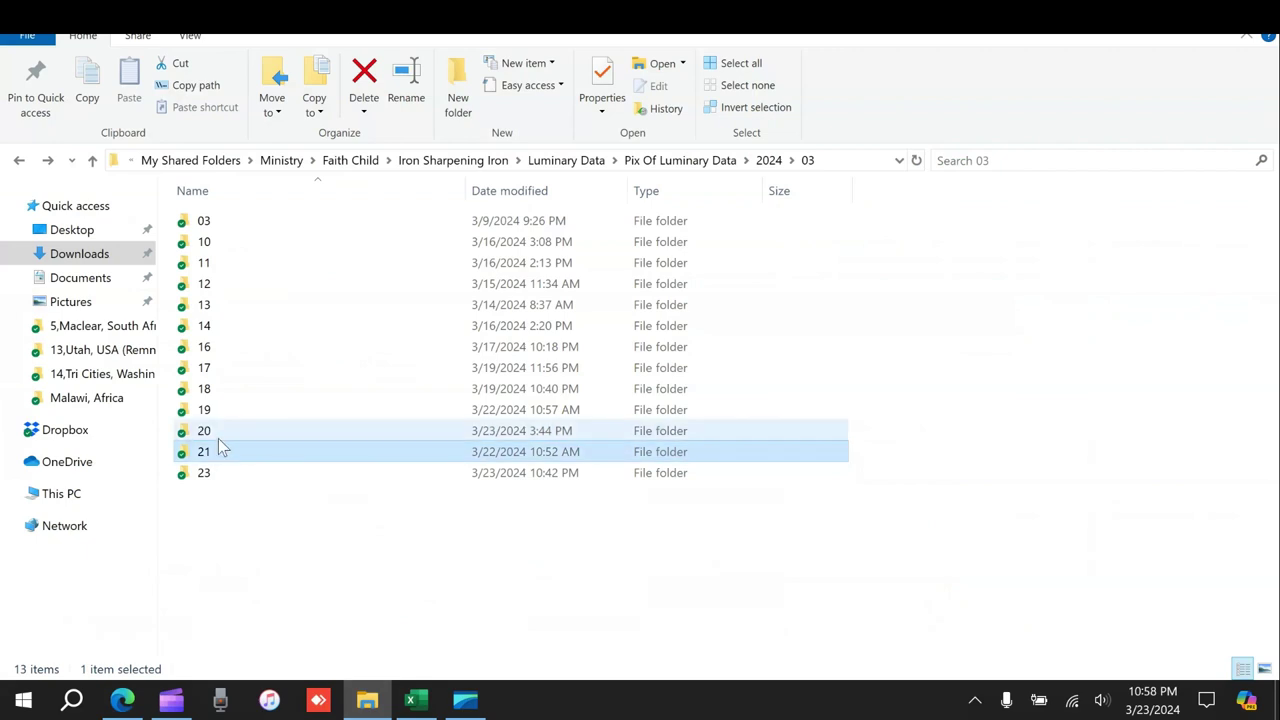
pyautogui.click(222, 432)
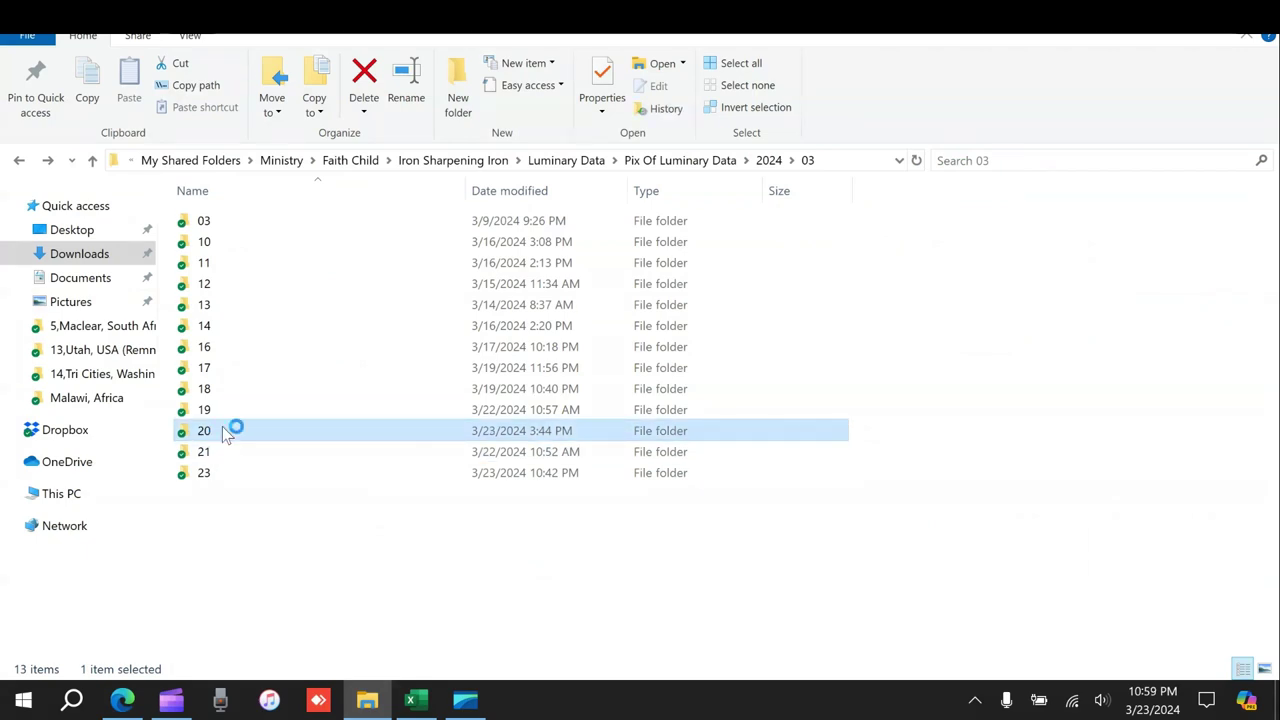
pyautogui.scroll(-3, 300, 510)
pyautogui.click(275, 605)
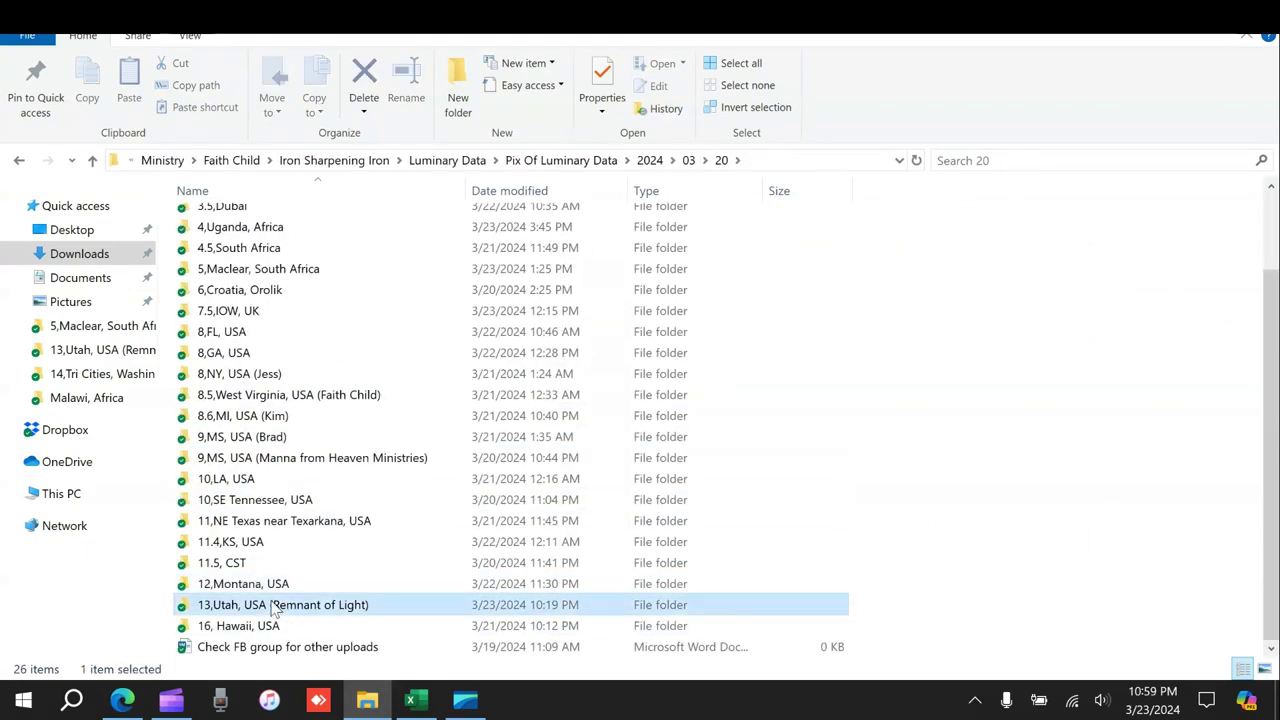
# Open the Utah folder's end-of-day morning photo, browse the midday and evening ruler photos as well, and close the viewer
pyautogui.doubleClick(275, 605)
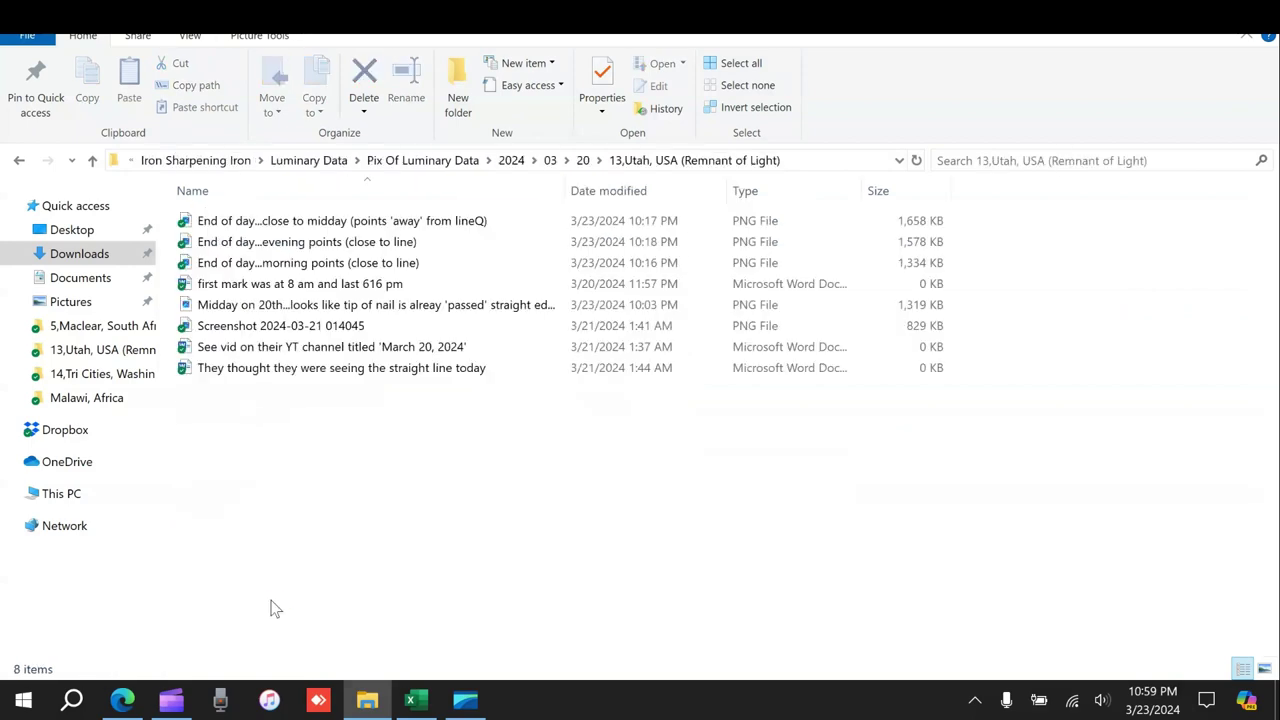
pyautogui.click(315, 270)
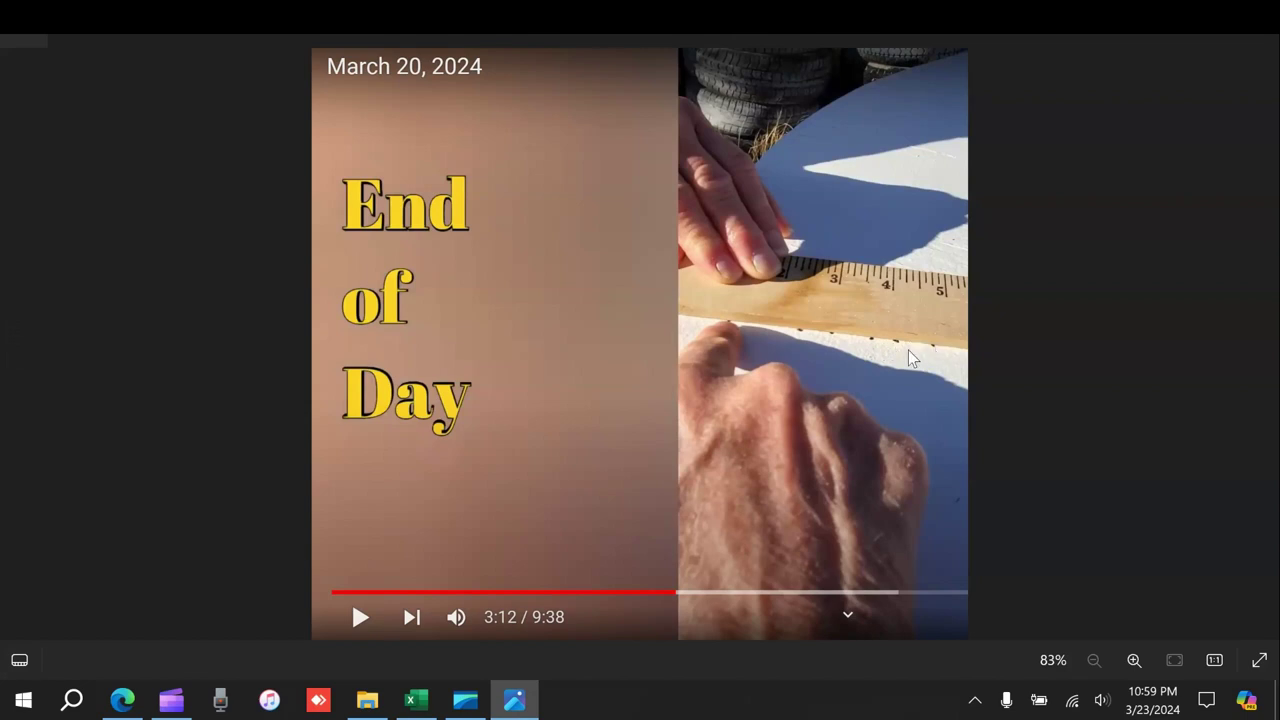
pyautogui.click(18, 345)
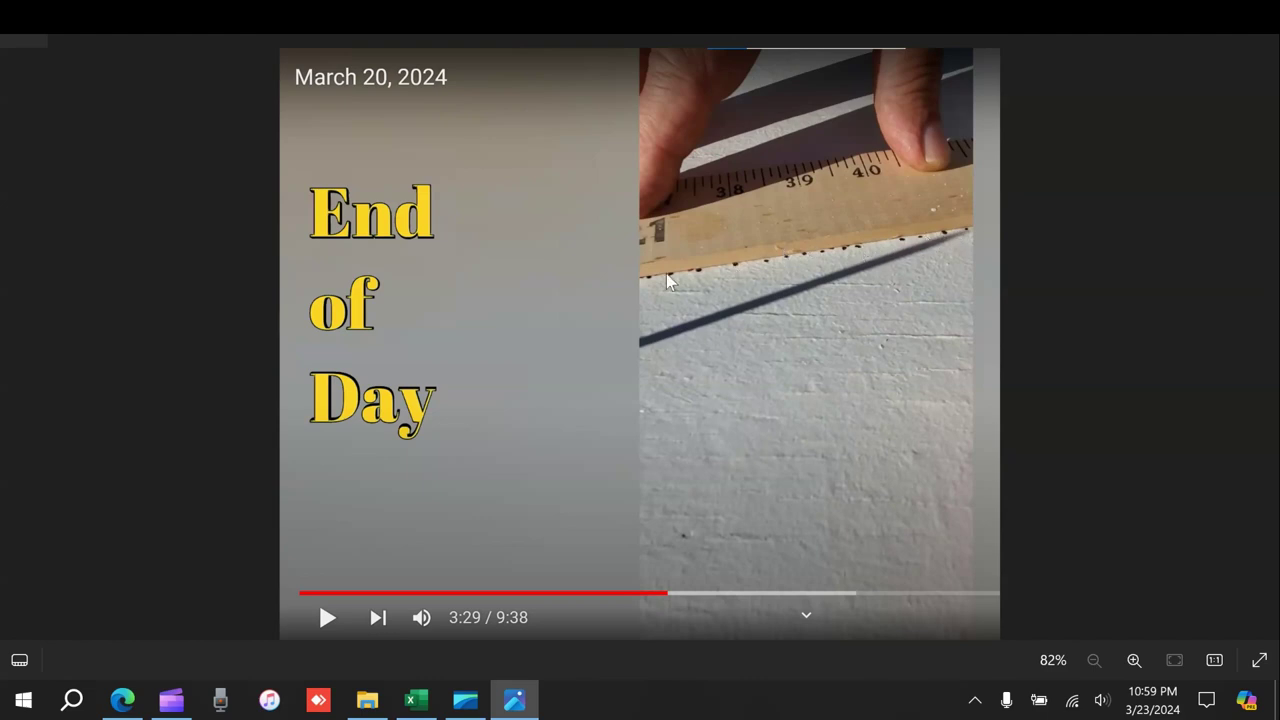
pyautogui.click(17, 350)
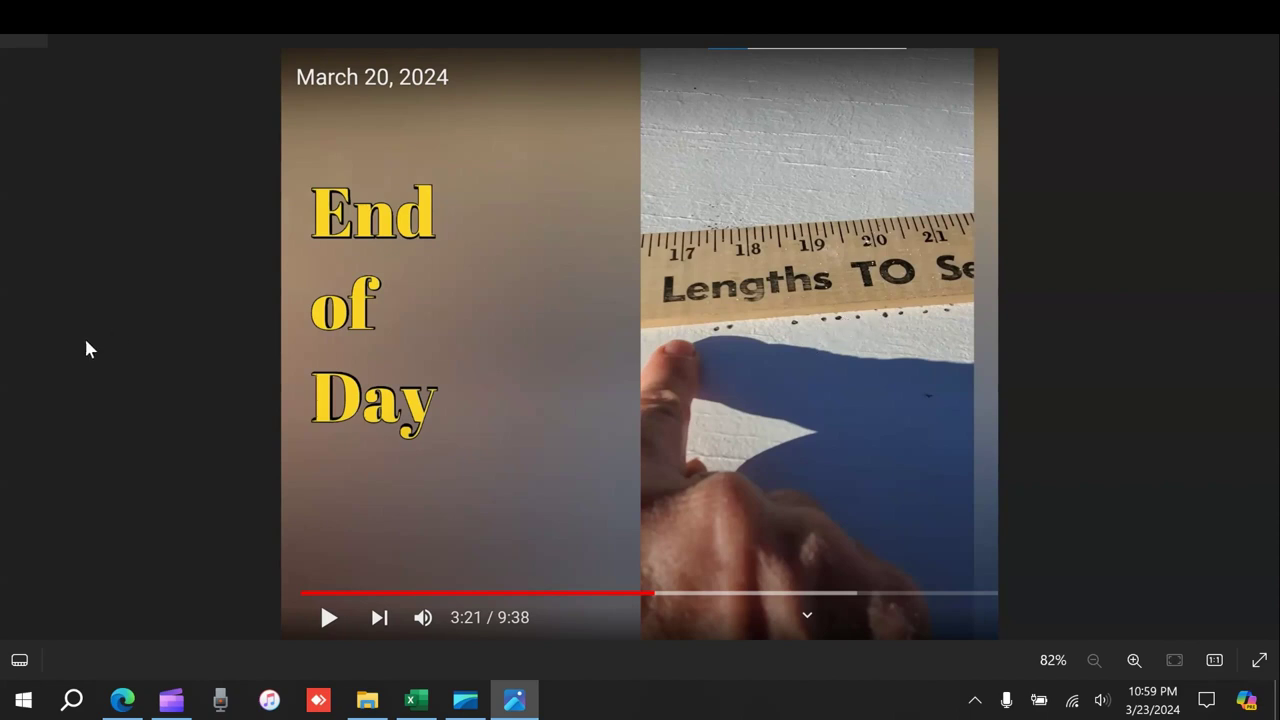
pyautogui.click(1260, 341)
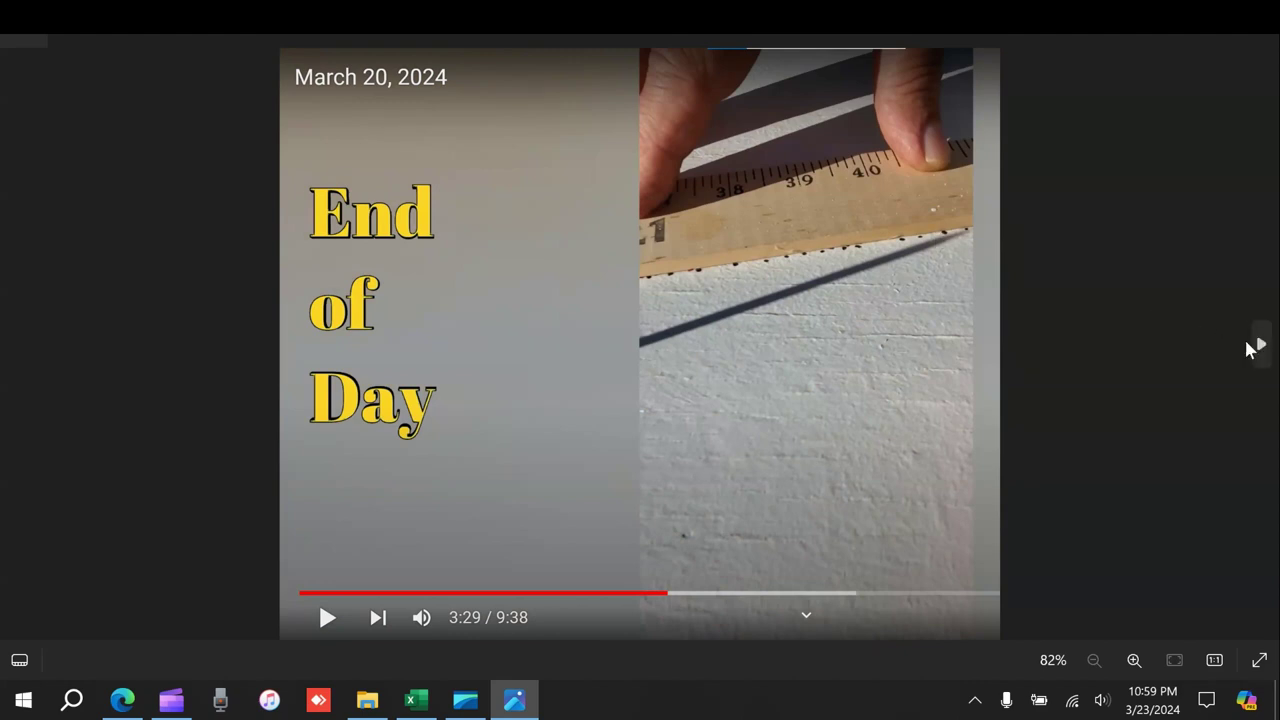
pyautogui.click(1258, 344)
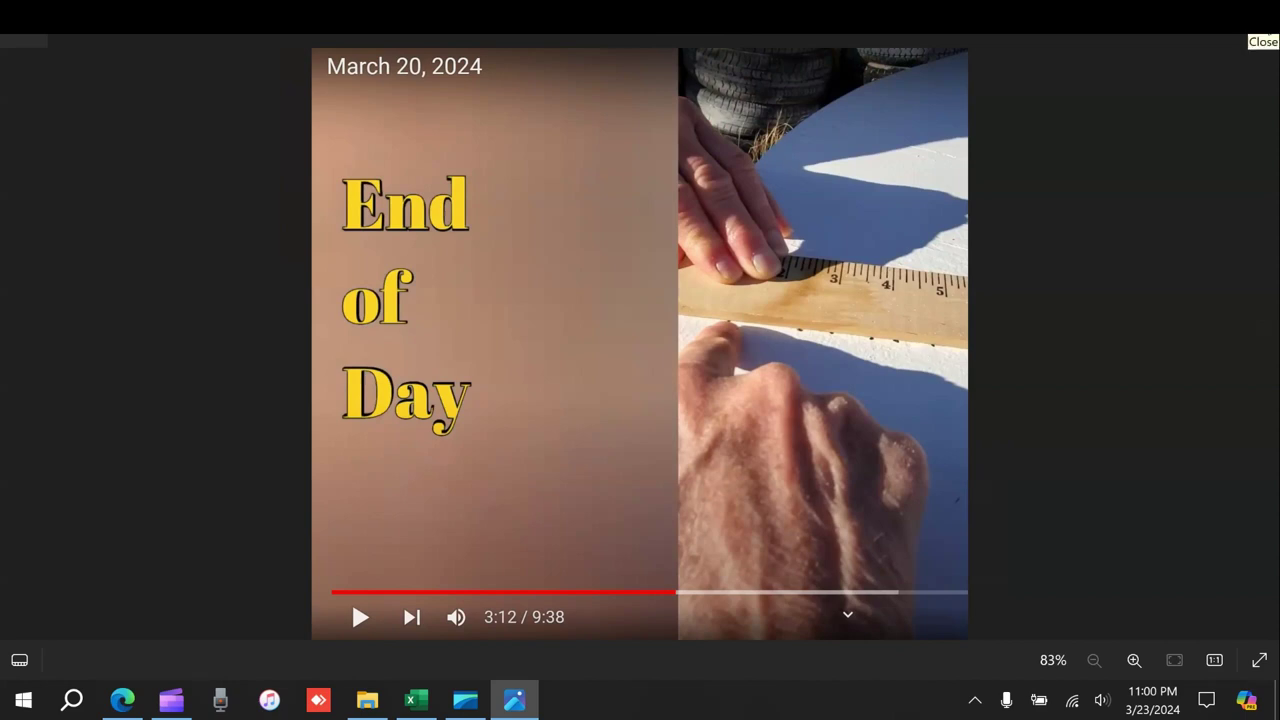
pyautogui.click(1263, 40)
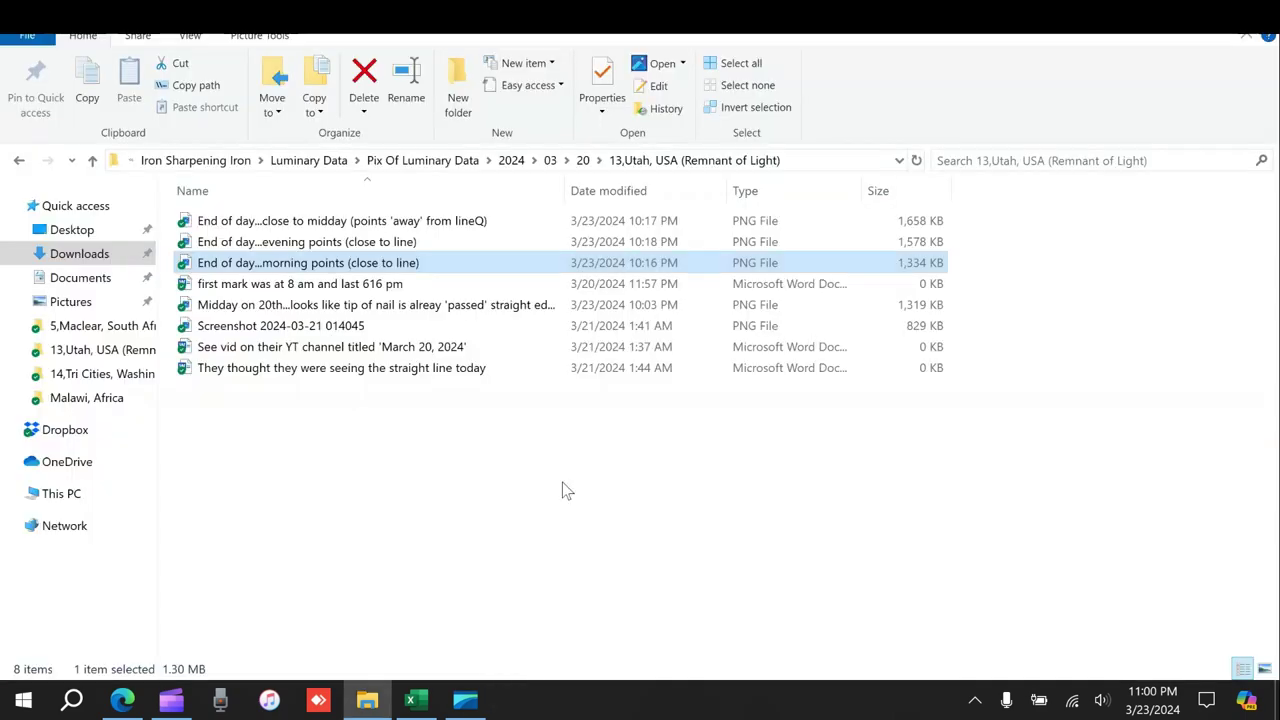
# Return to the 03 folder, switch to the Excel witness spreadsheet, and read the full method comment of the Moab, Utah entry
pyautogui.click(19, 160)
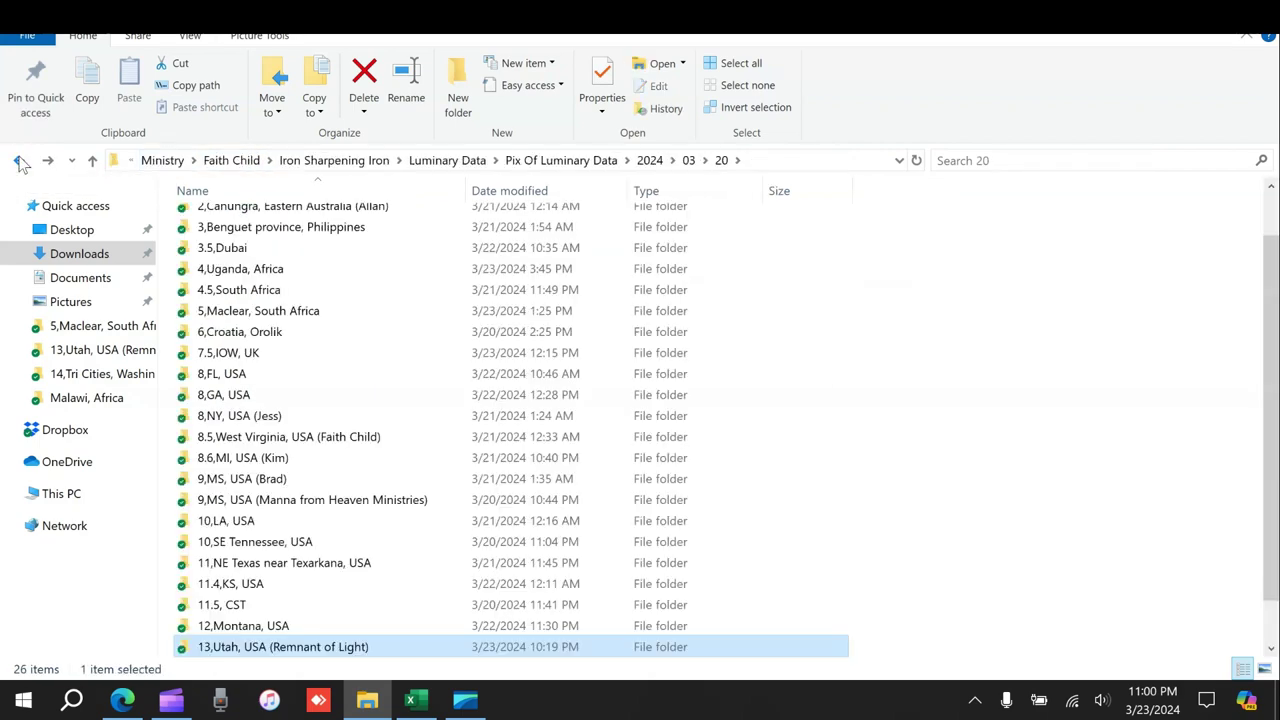
pyautogui.click(19, 160)
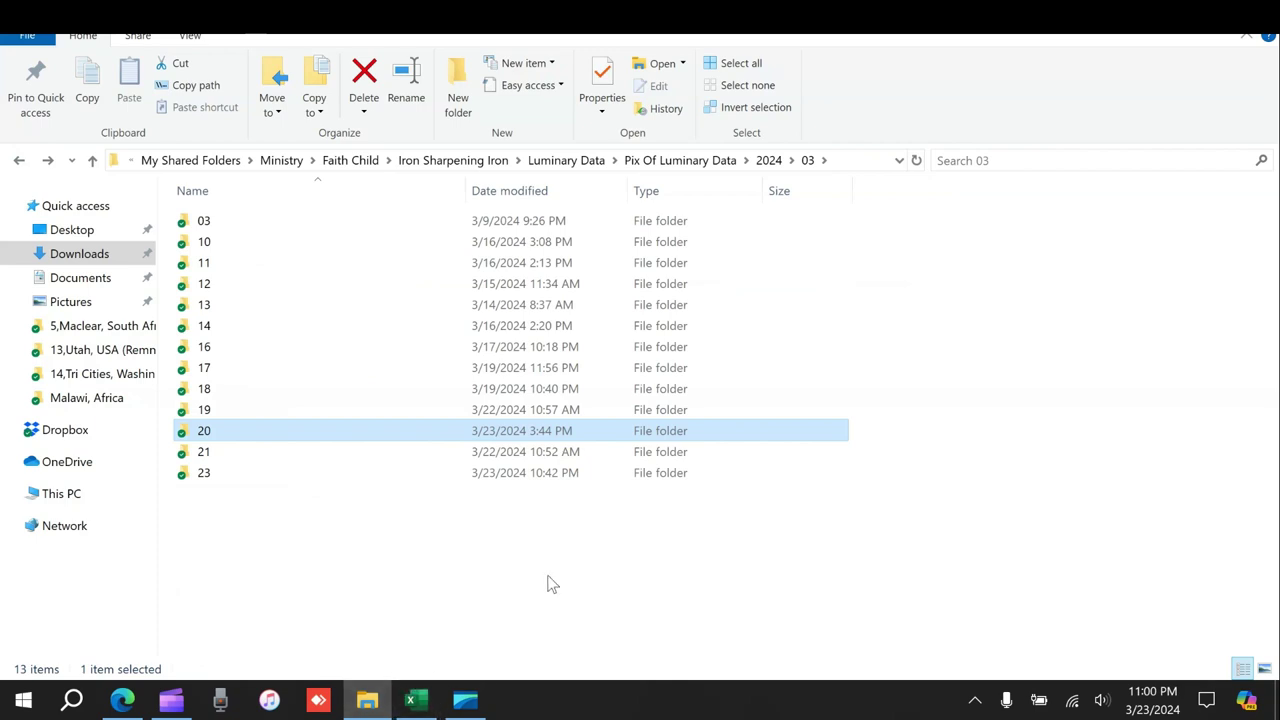
pyautogui.click(418, 703)
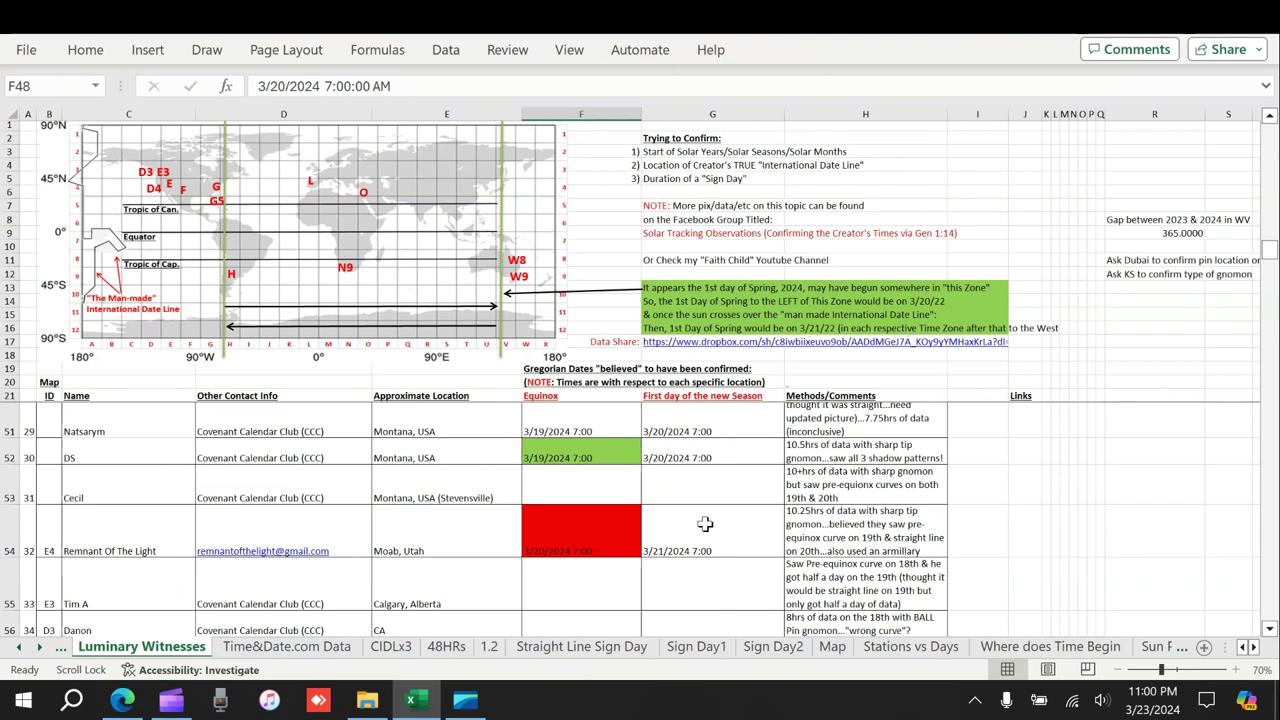
pyautogui.click(866, 542)
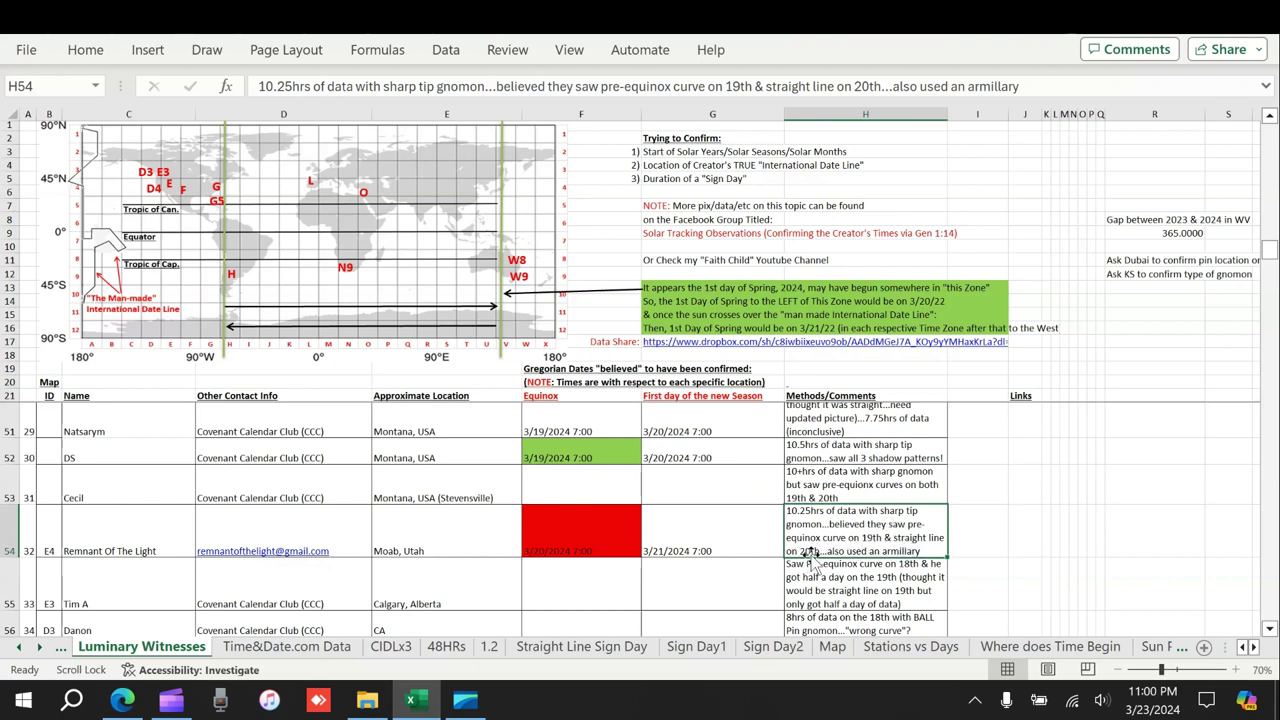
# Check the armillary comments of the Kansas City entry and the Covenant Calendar Club entry in Georgia
pyautogui.scroll(2, 812, 560)
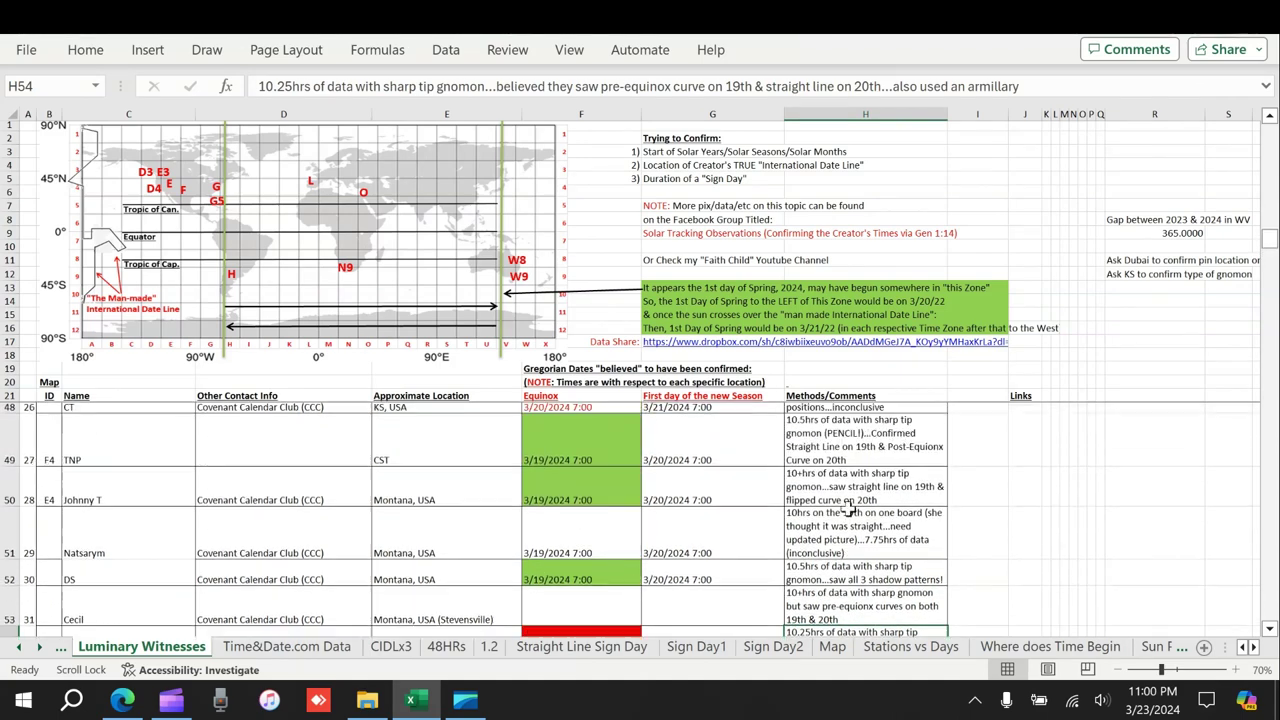
pyautogui.scroll(3, 848, 510)
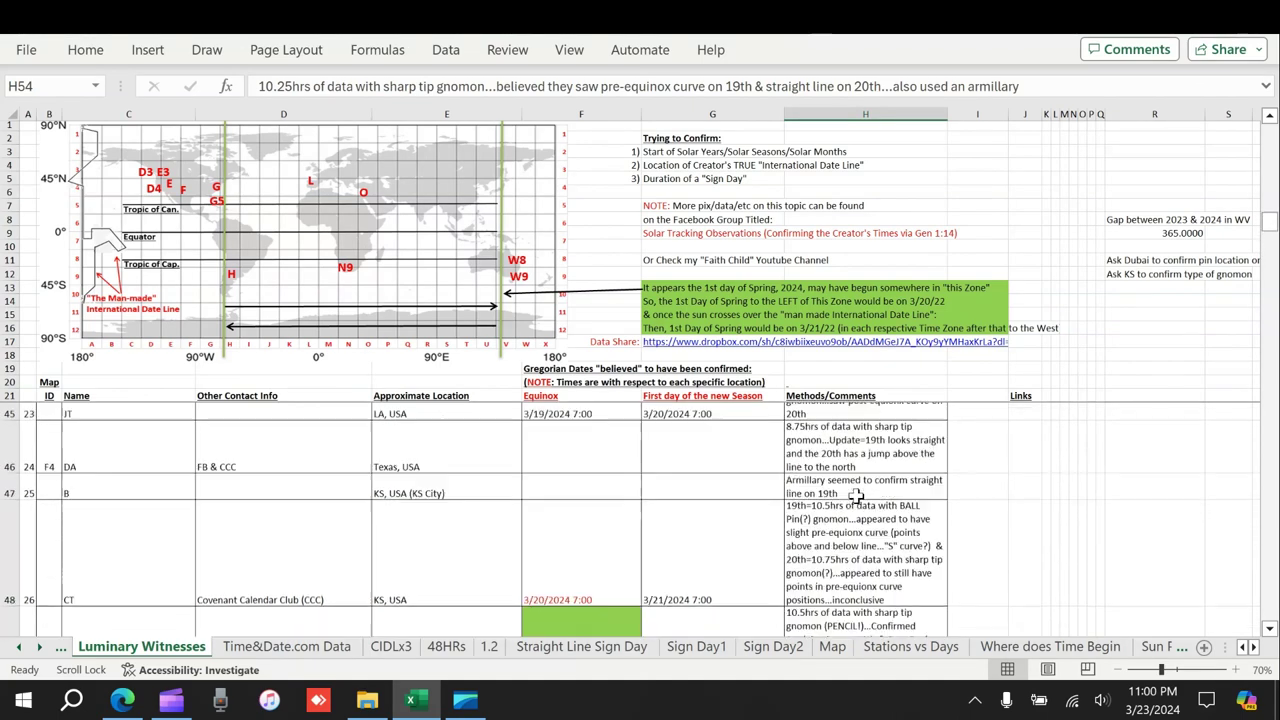
pyautogui.scroll(1, 856, 495)
pyautogui.click(840, 500)
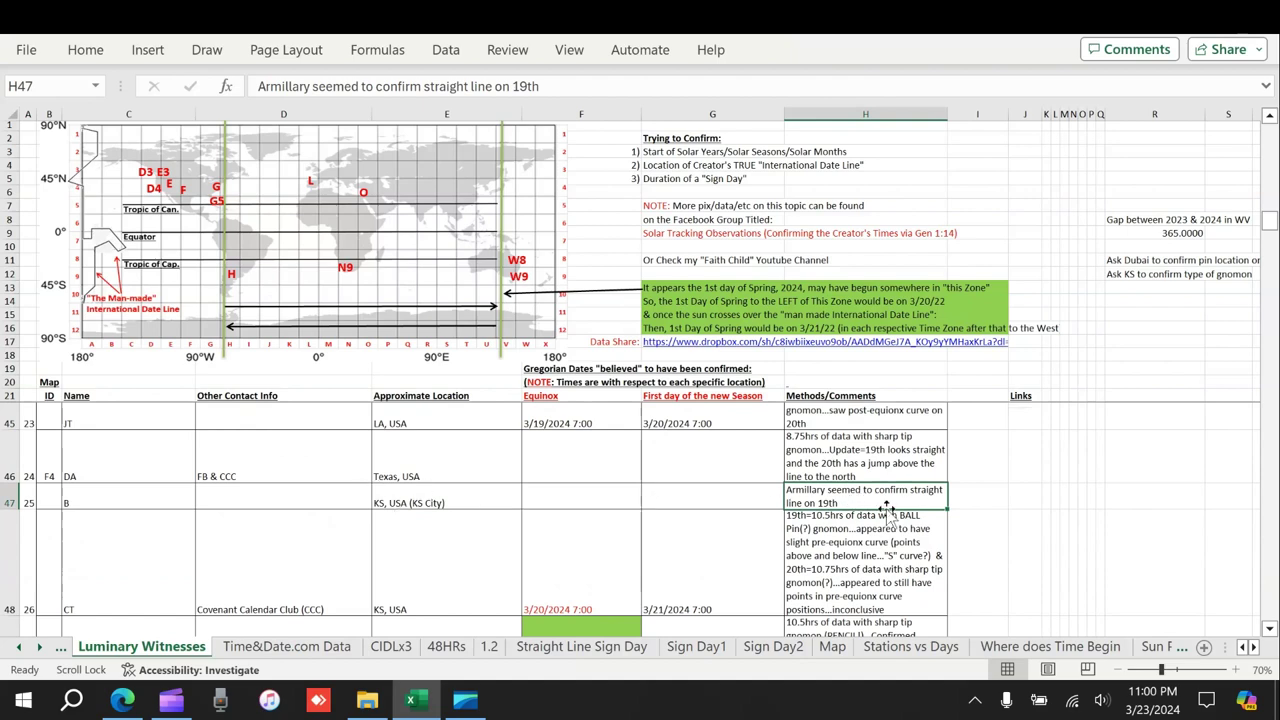
pyautogui.scroll(5, 886, 510)
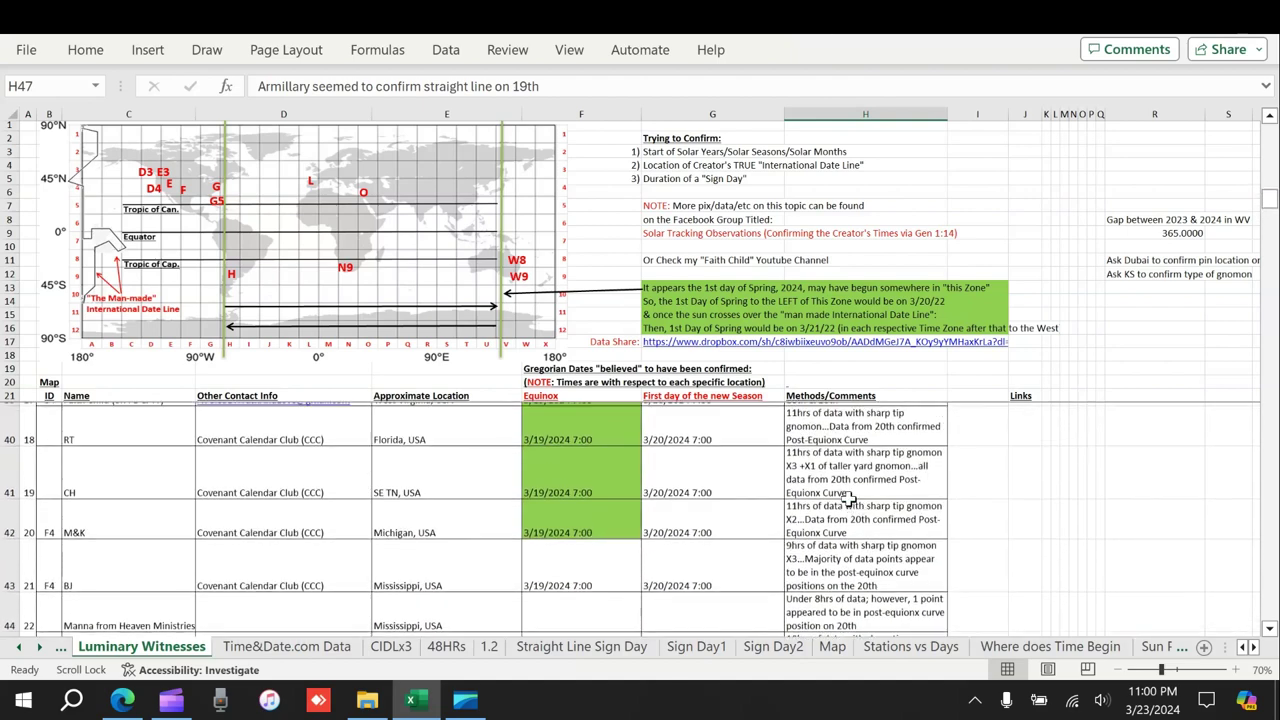
pyautogui.scroll(6, 848, 497)
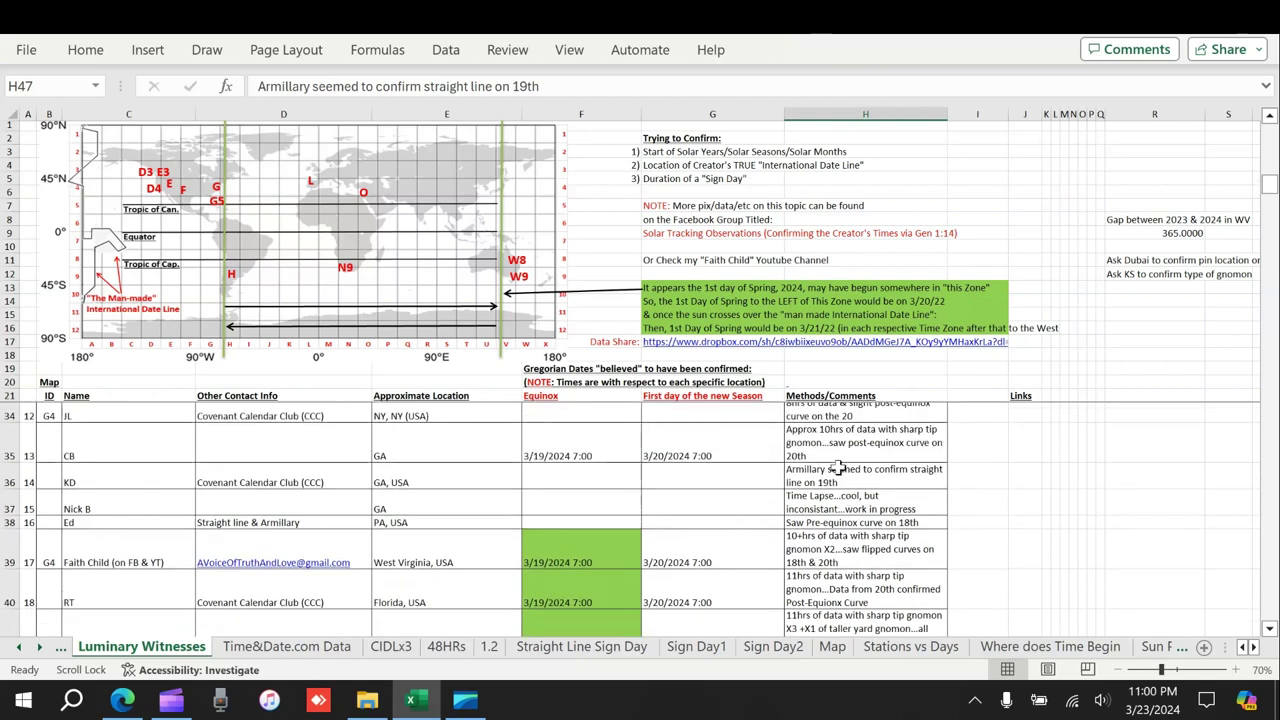
pyautogui.click(838, 467)
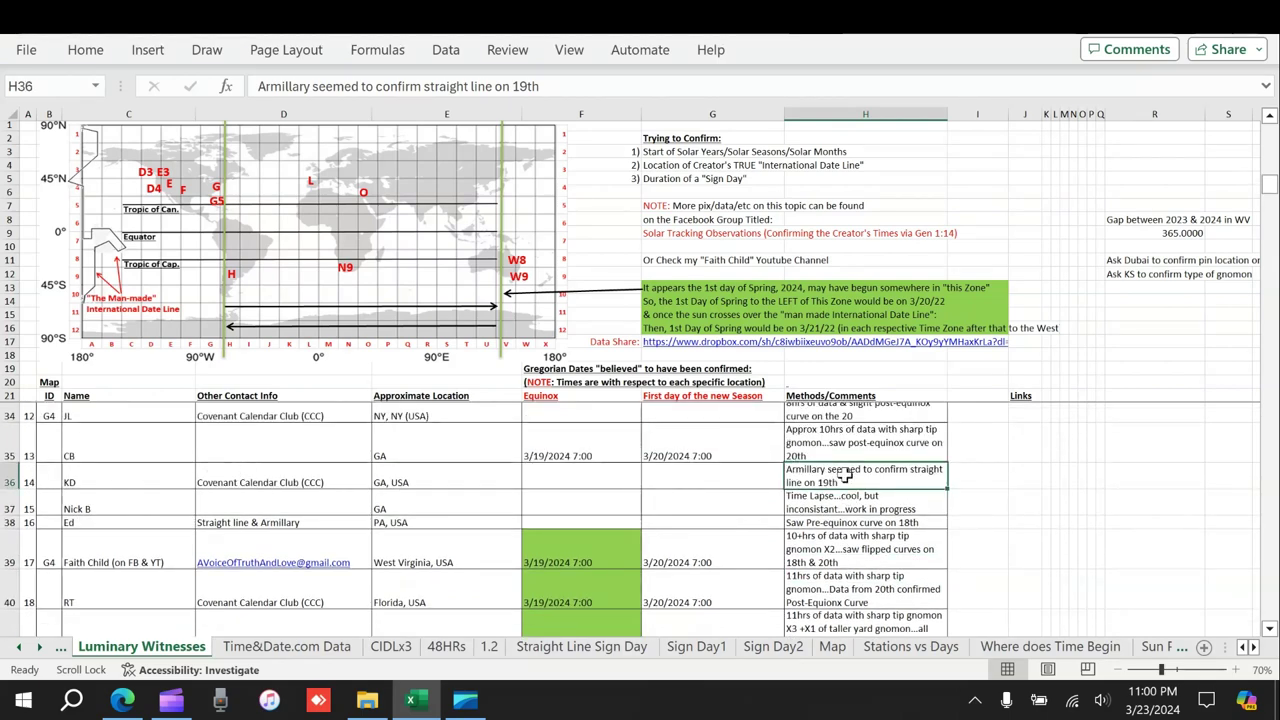
# Return to the Moab, Utah entry and select its first day of the new season
pyautogui.scroll(-1, 846, 477)
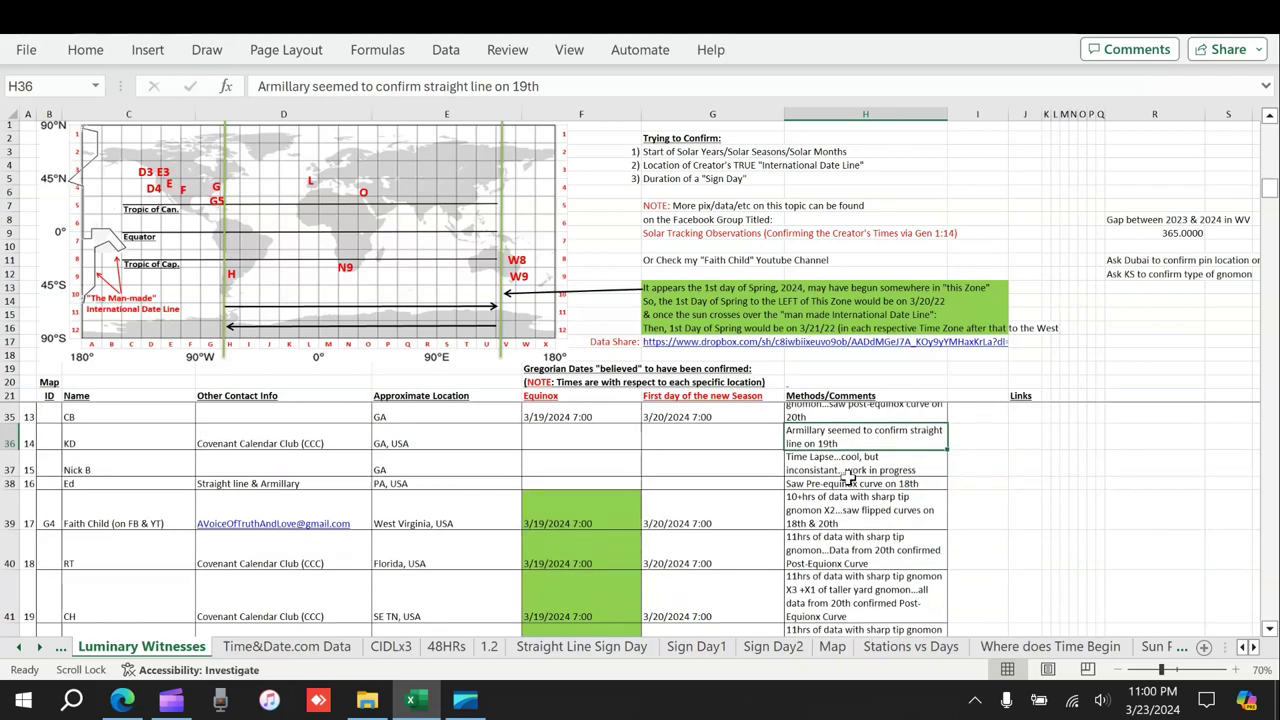
pyautogui.scroll(-5, 846, 477)
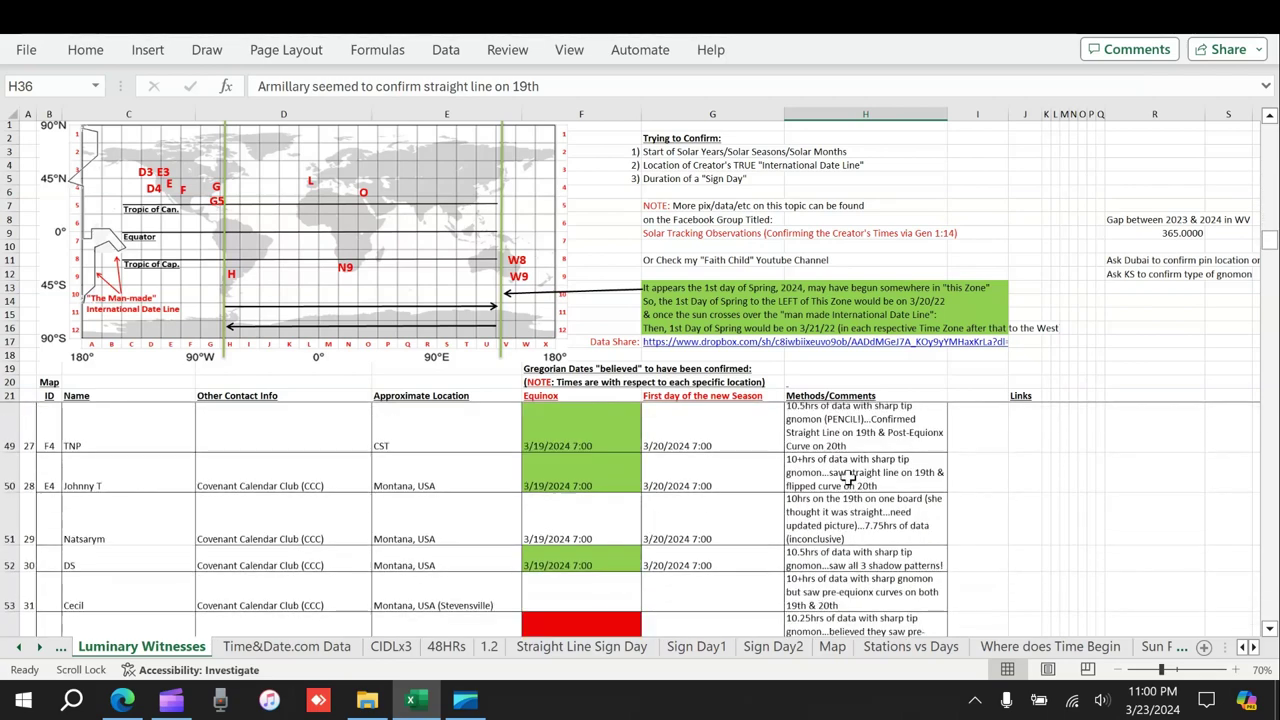
pyautogui.scroll(-2, 846, 477)
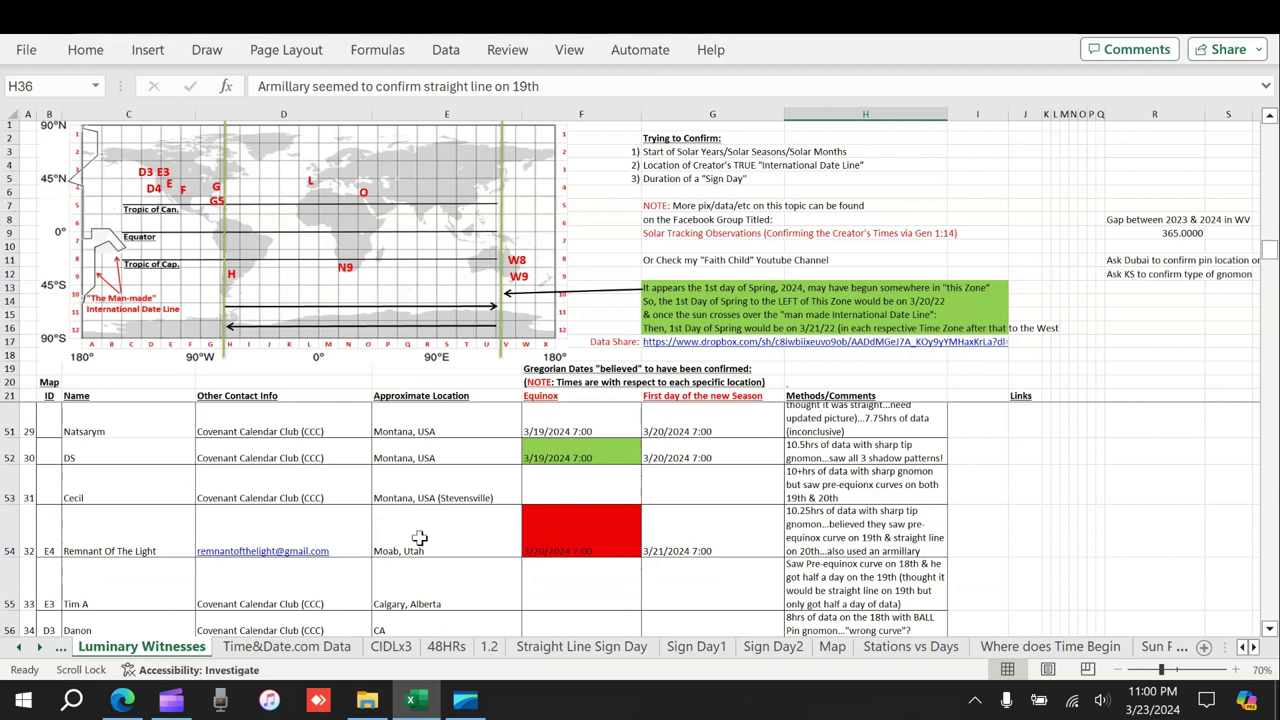
pyautogui.click(734, 537)
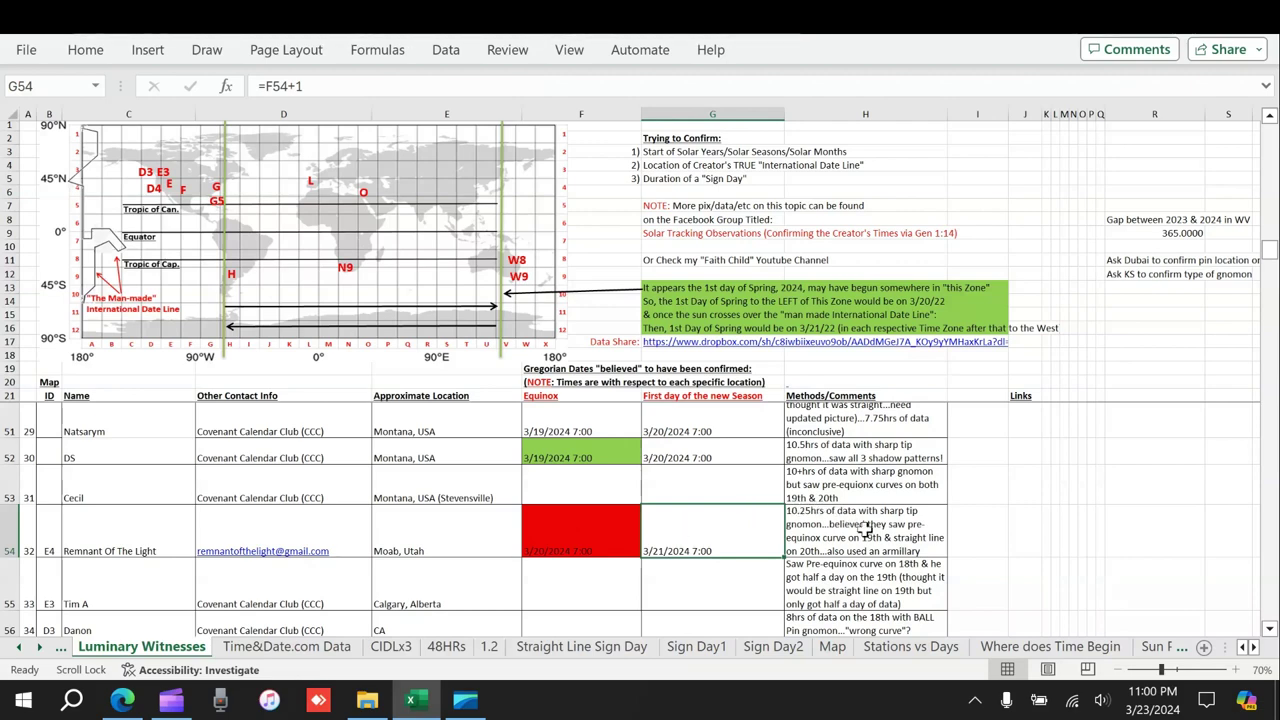
# Compare the Moab, Utah entry with the neighbouring Montana and CST entries and their map locations
pyautogui.scroll(-1, 705, 539)
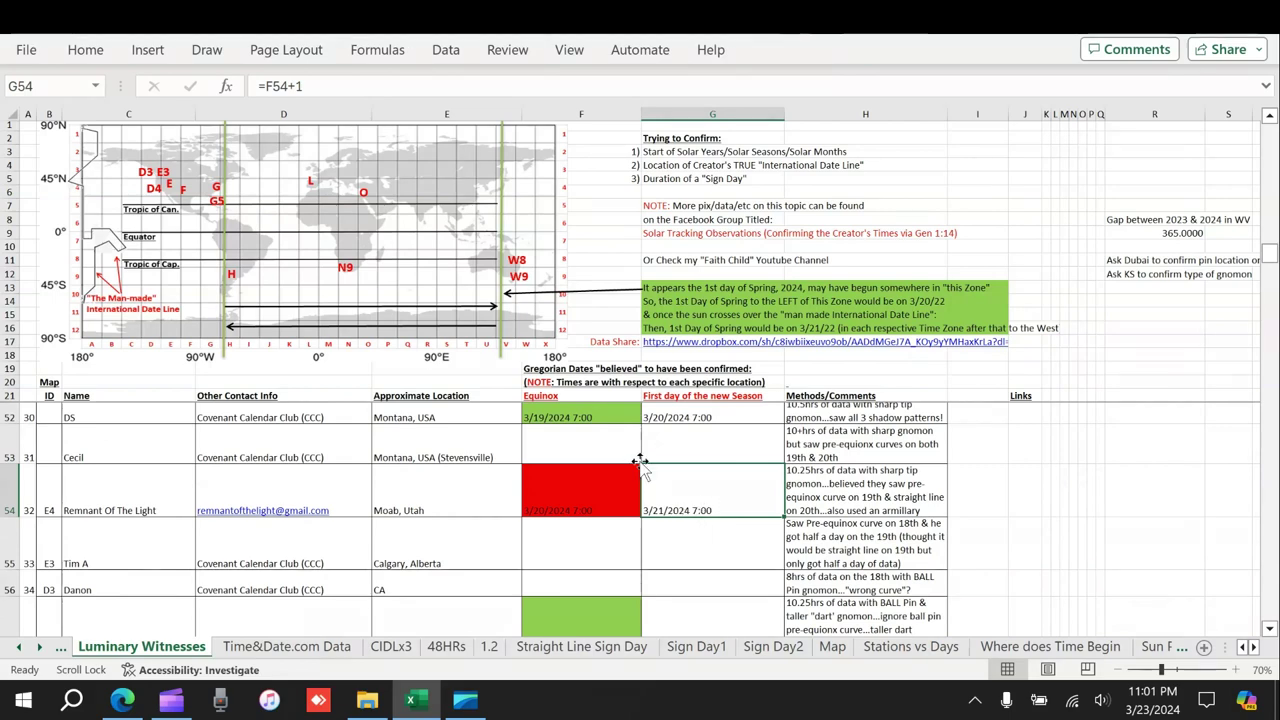
pyautogui.scroll(1, 568, 474)
pyautogui.scroll(4, 568, 474)
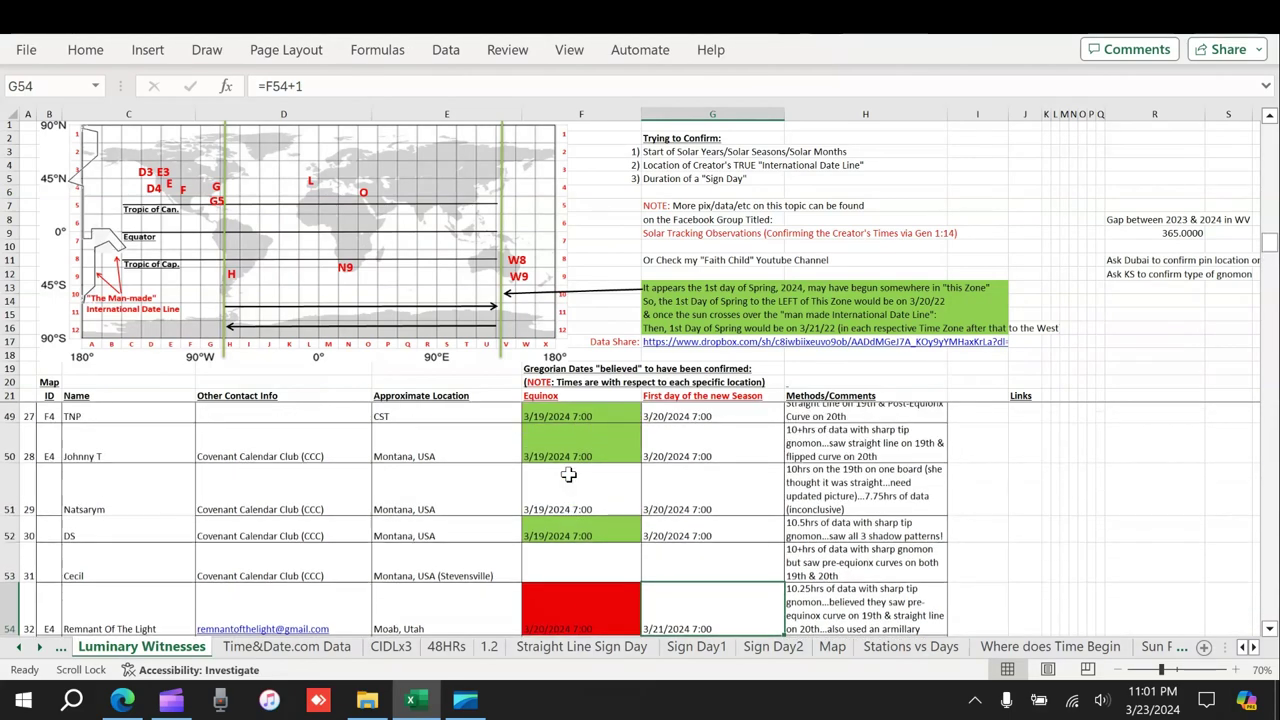
pyautogui.scroll(1, 558, 440)
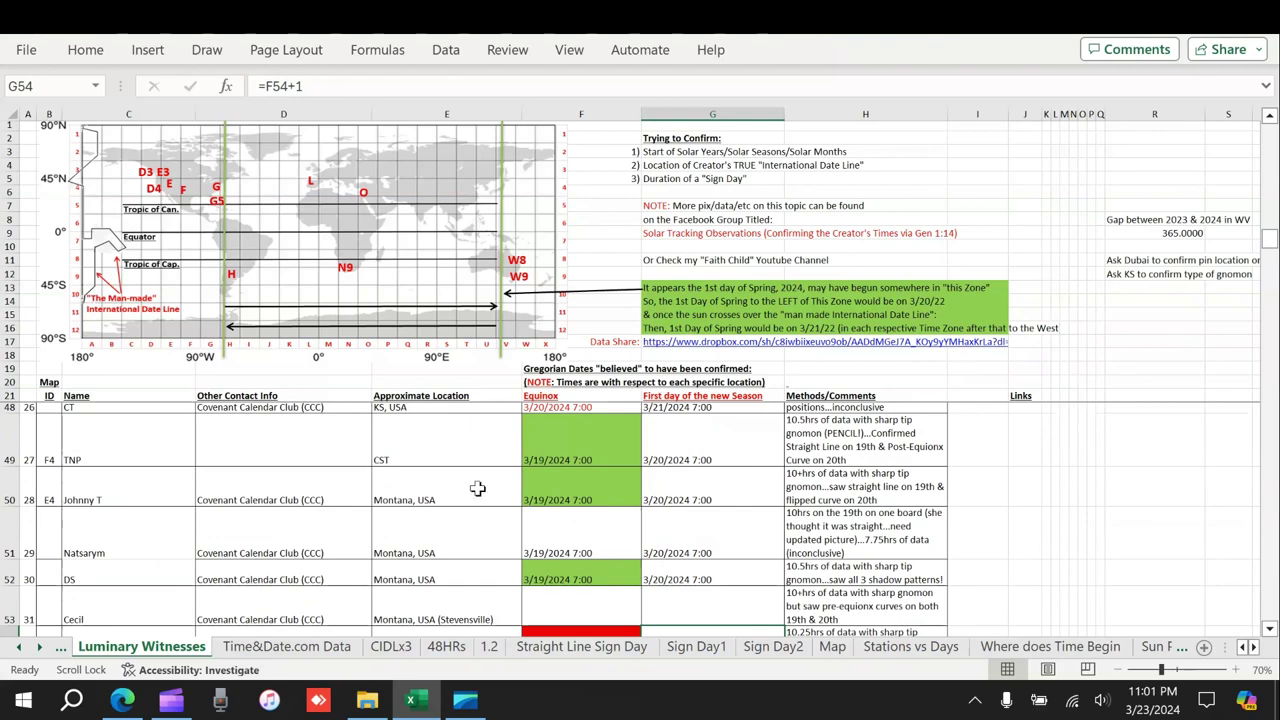
pyautogui.scroll(-2, 580, 558)
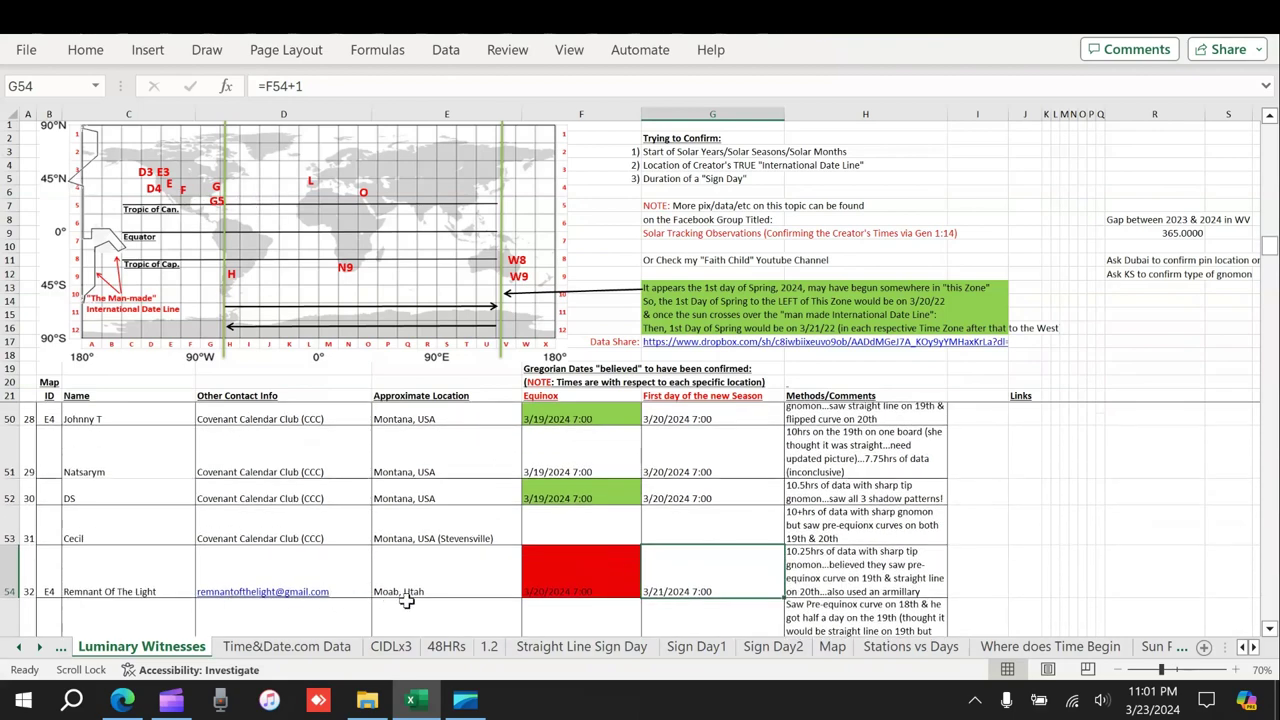
pyautogui.scroll(1, 605, 485)
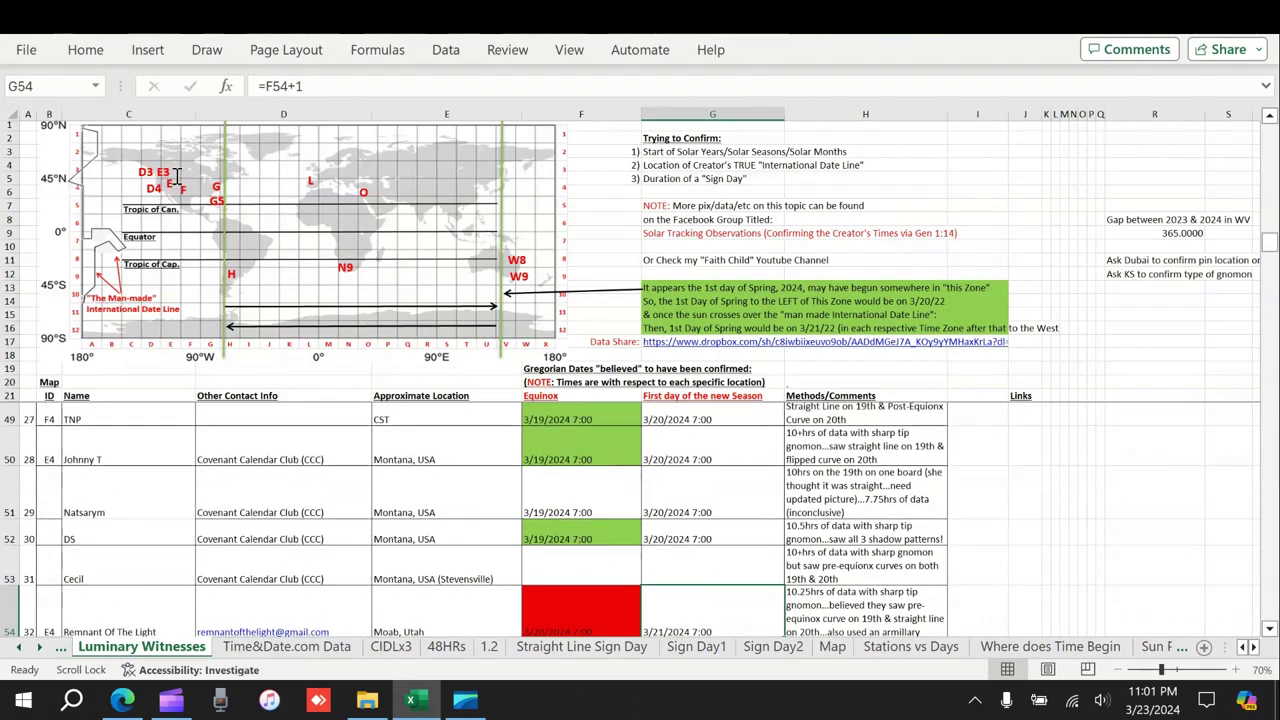
pyautogui.scroll(-1, 583, 488)
pyautogui.scroll(-1, 585, 490)
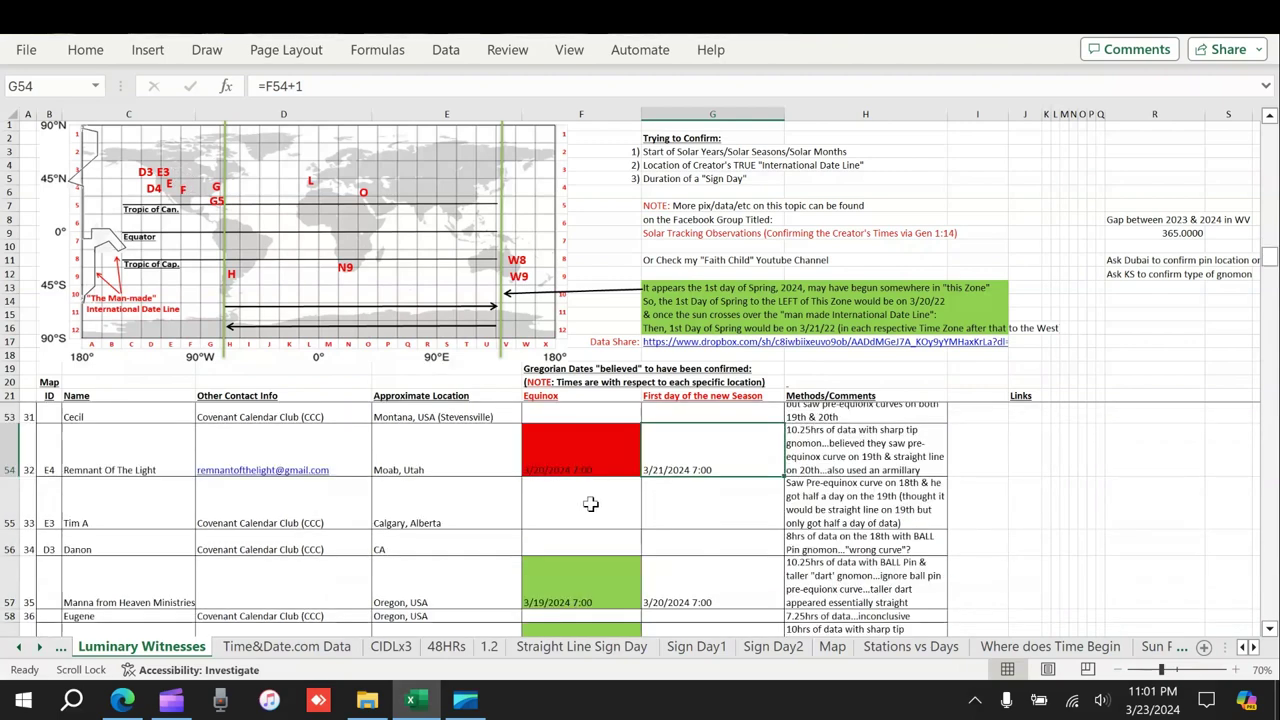
# Read the full method comments of the green-highlighted Oregon and Washington (Tri Cities) entries
pyautogui.scroll(-1, 590, 504)
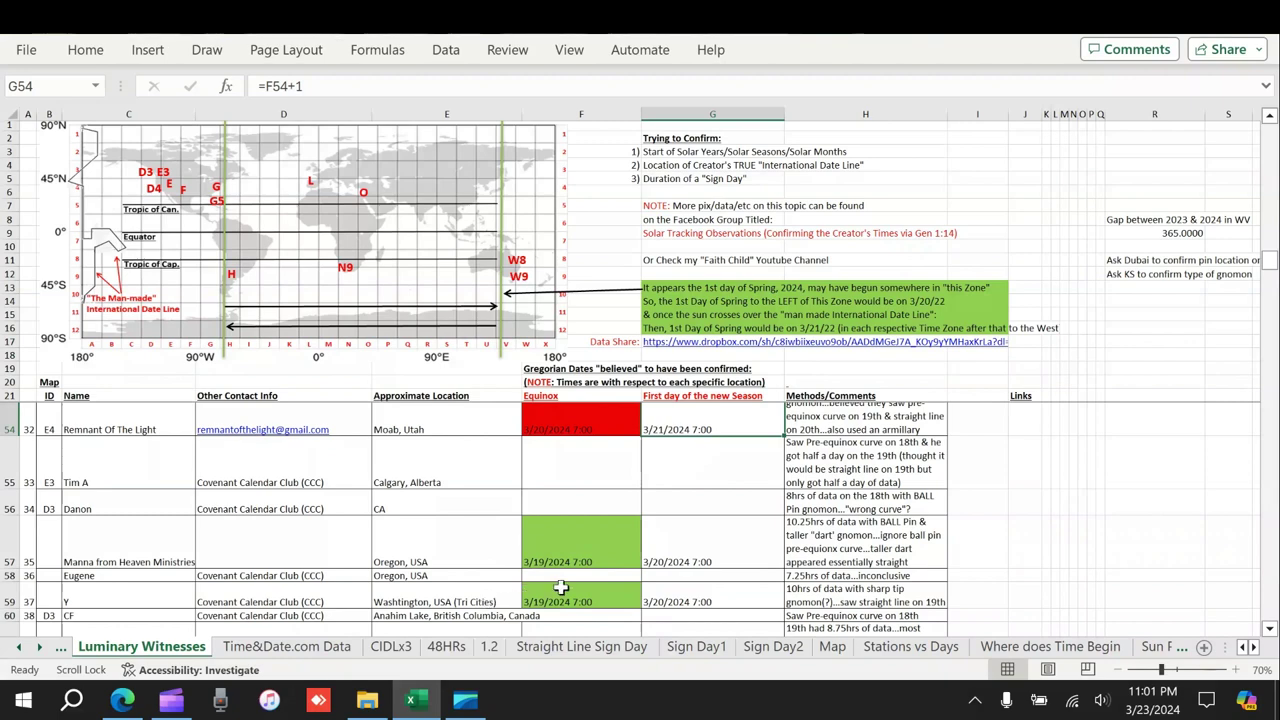
pyautogui.scroll(-2, 603, 541)
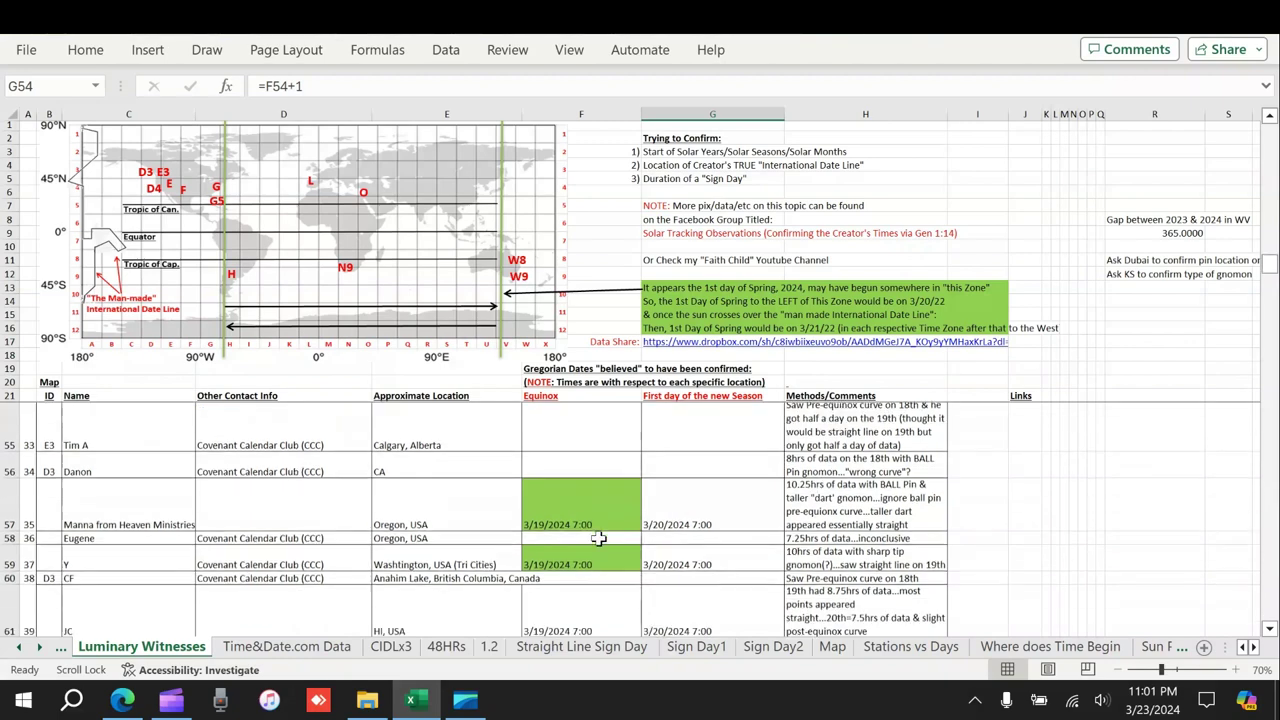
pyautogui.scroll(1, 597, 538)
pyautogui.scroll(1, 597, 538)
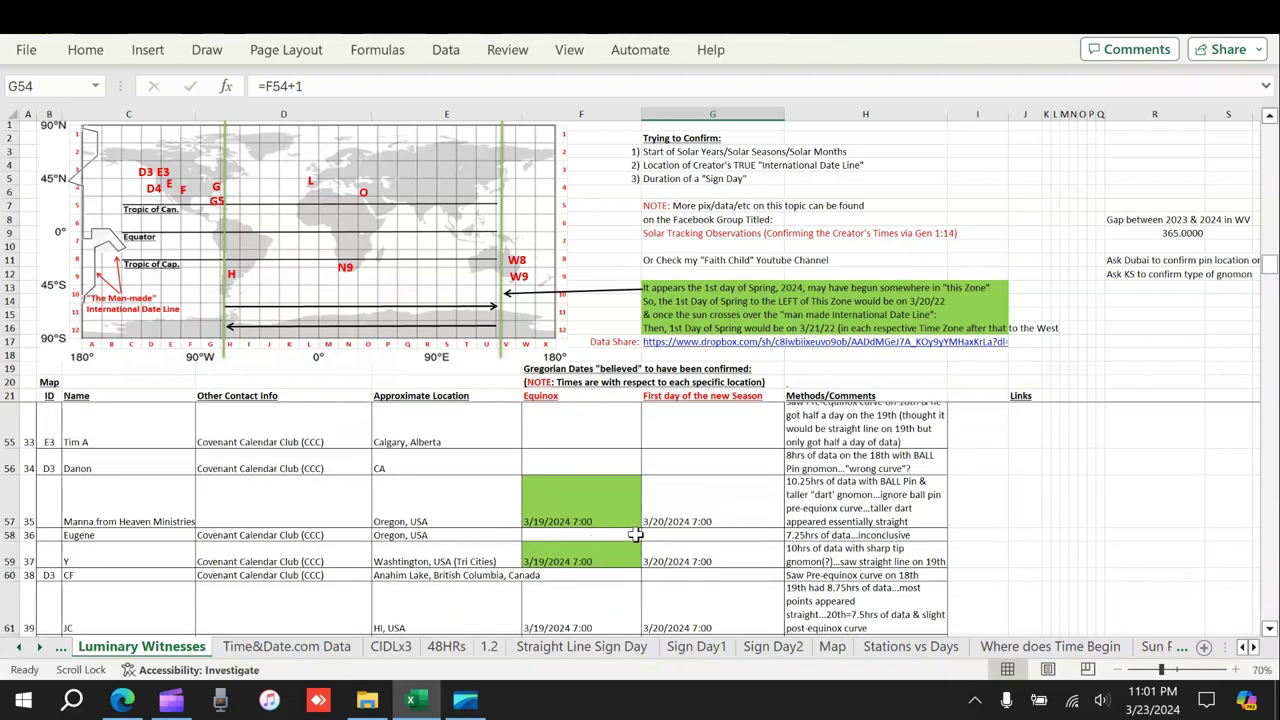
pyautogui.click(826, 495)
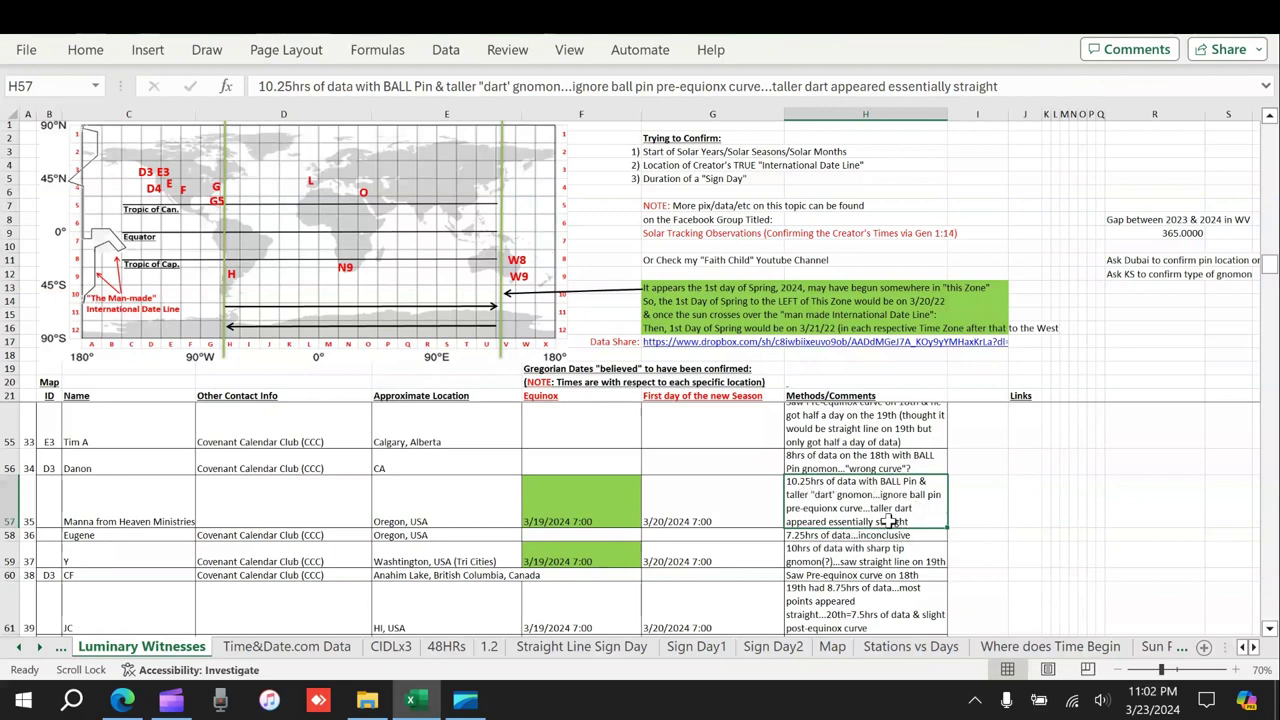
pyautogui.click(890, 552)
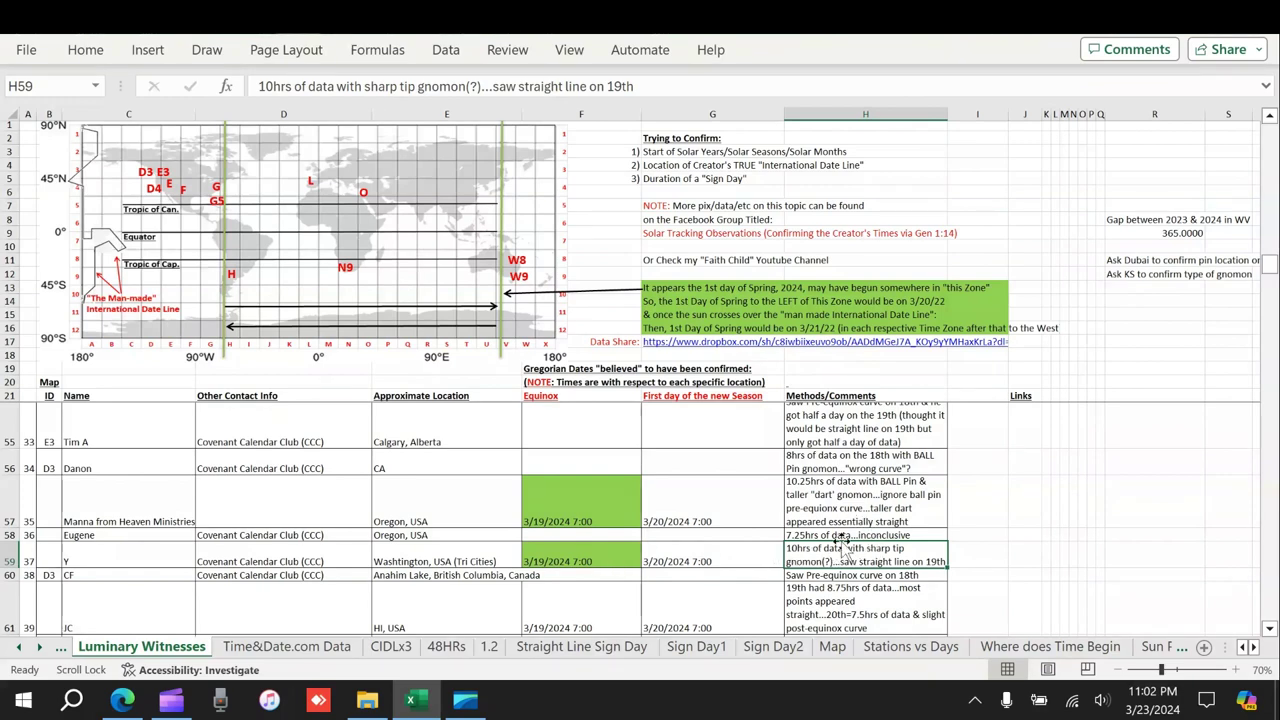
# Compare the highlighted equinox dates of the entries from Kansas through Washington
pyautogui.scroll(2, 600, 514)
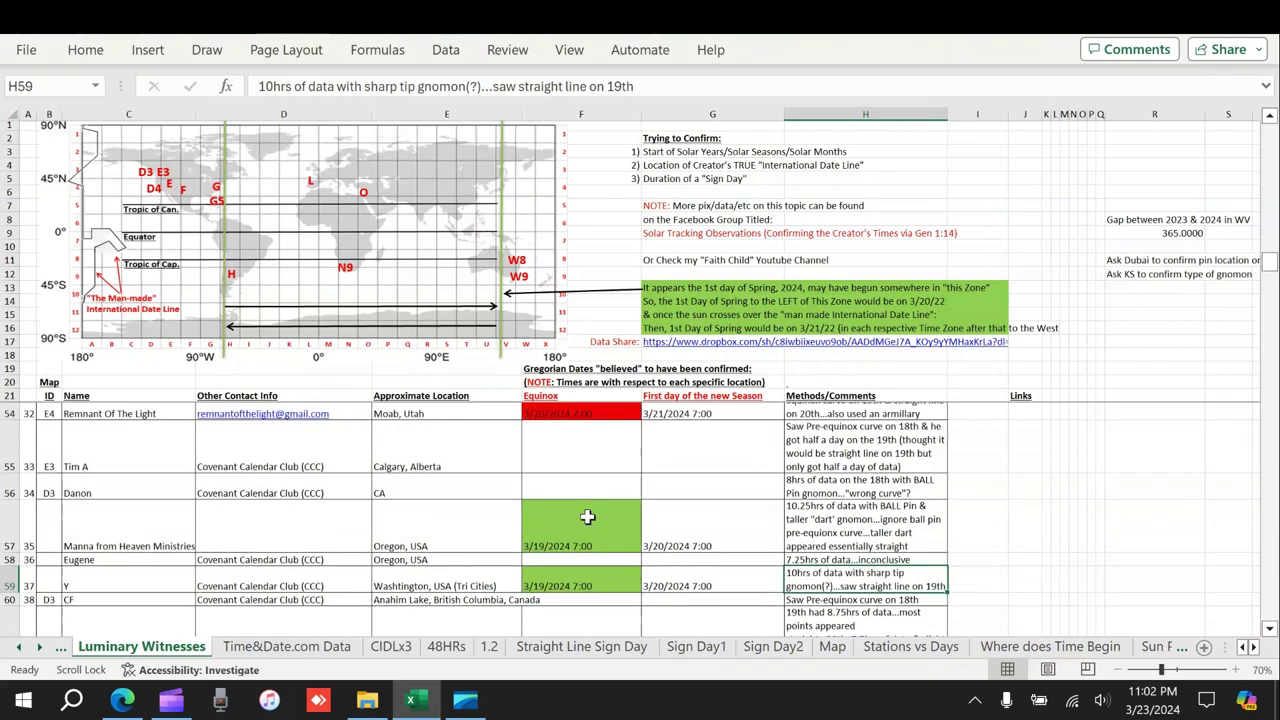
pyautogui.scroll(2, 587, 516)
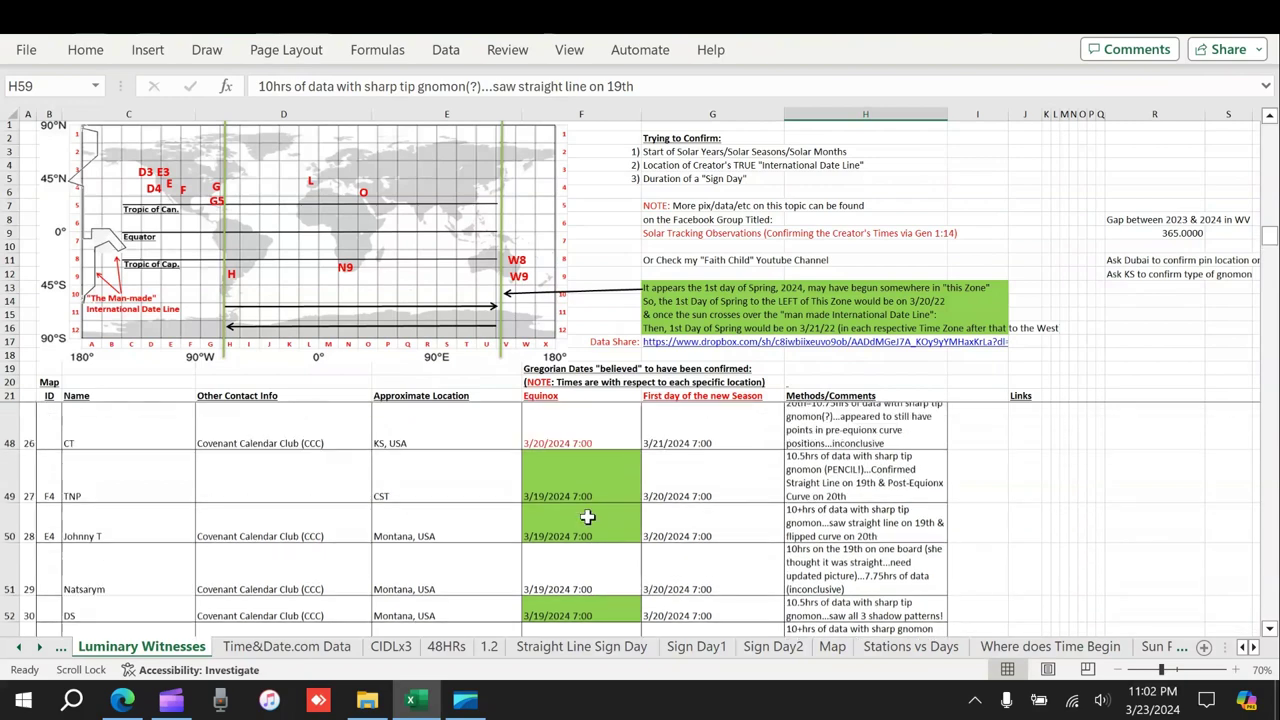
pyautogui.scroll(-4, 587, 516)
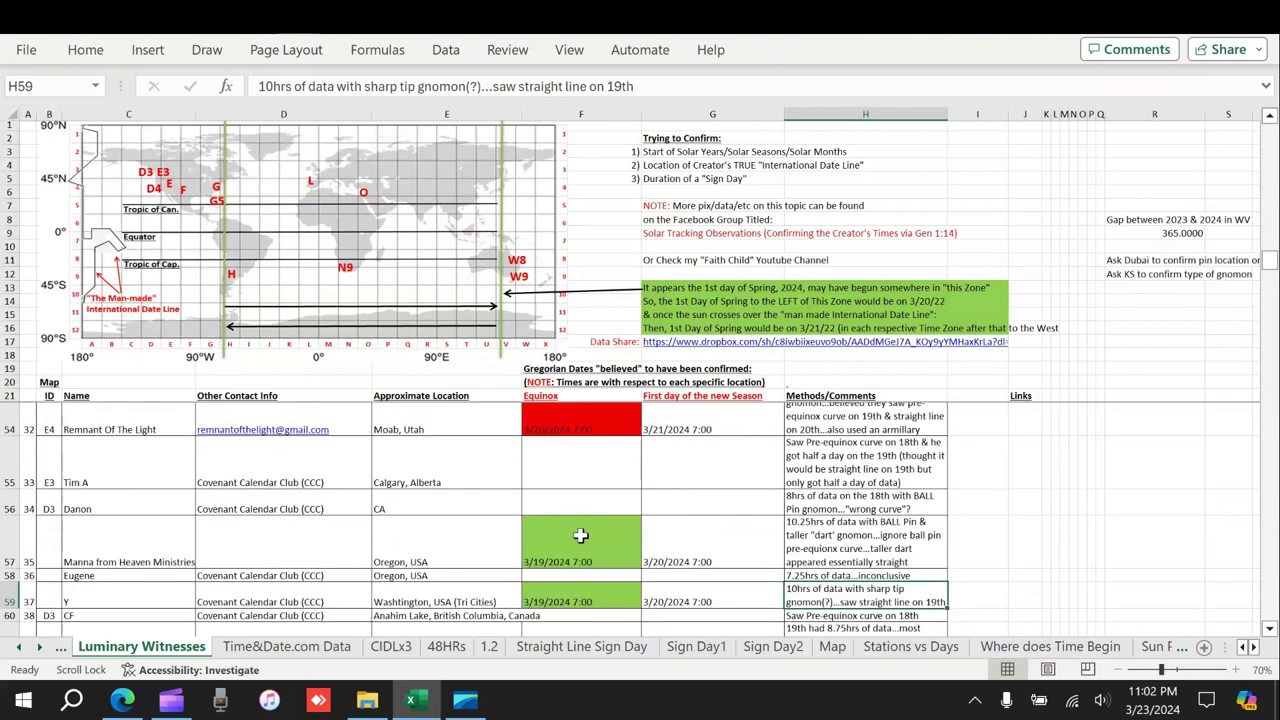
# Compare the Moab, Utah equinox date with the entries from Montana through Oregon, Washington and Hawaii
pyautogui.scroll(3, 578, 538)
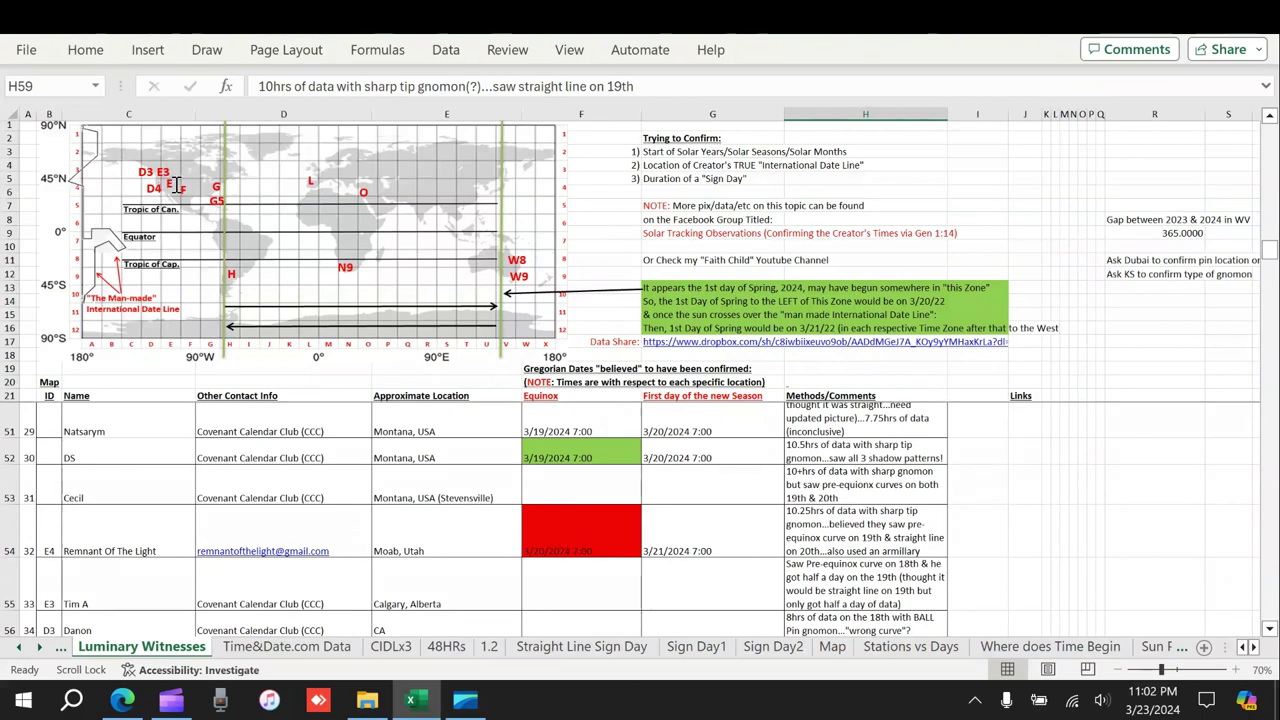
pyautogui.click(572, 541)
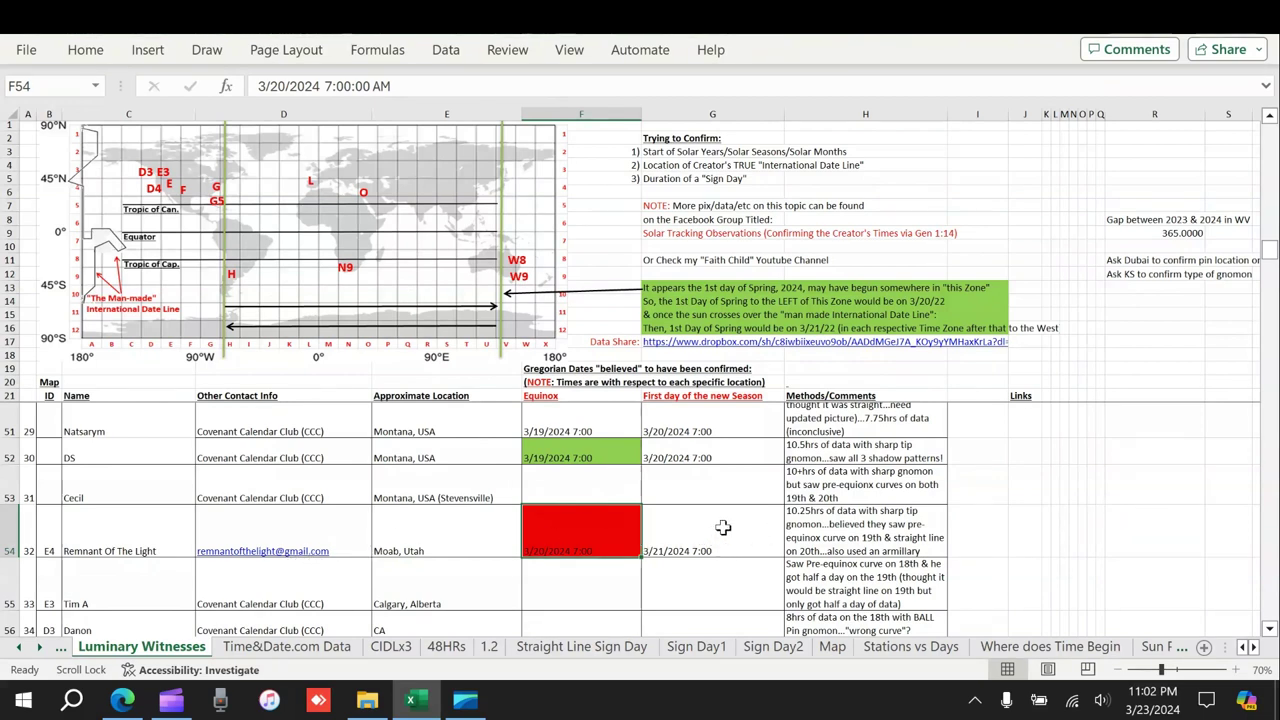
pyautogui.scroll(-2, 705, 521)
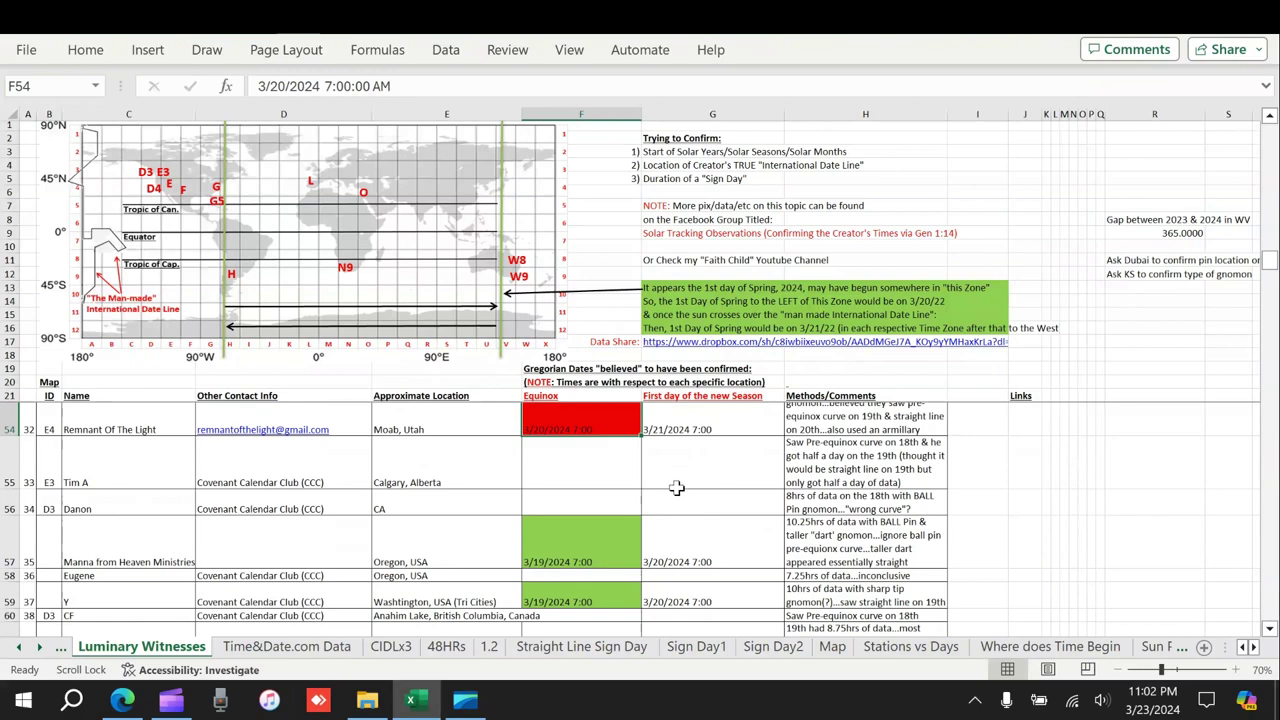
pyautogui.scroll(-1, 676, 487)
pyautogui.scroll(-3, 676, 487)
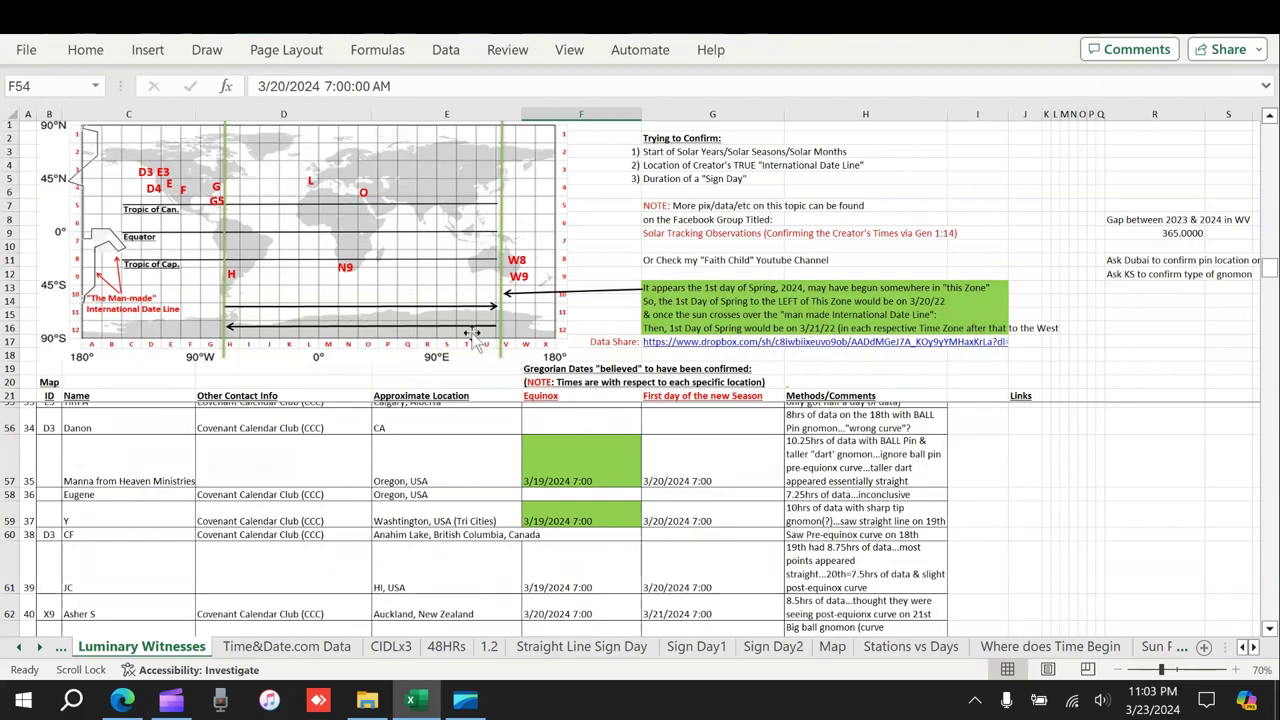
pyautogui.scroll(3, 699, 517)
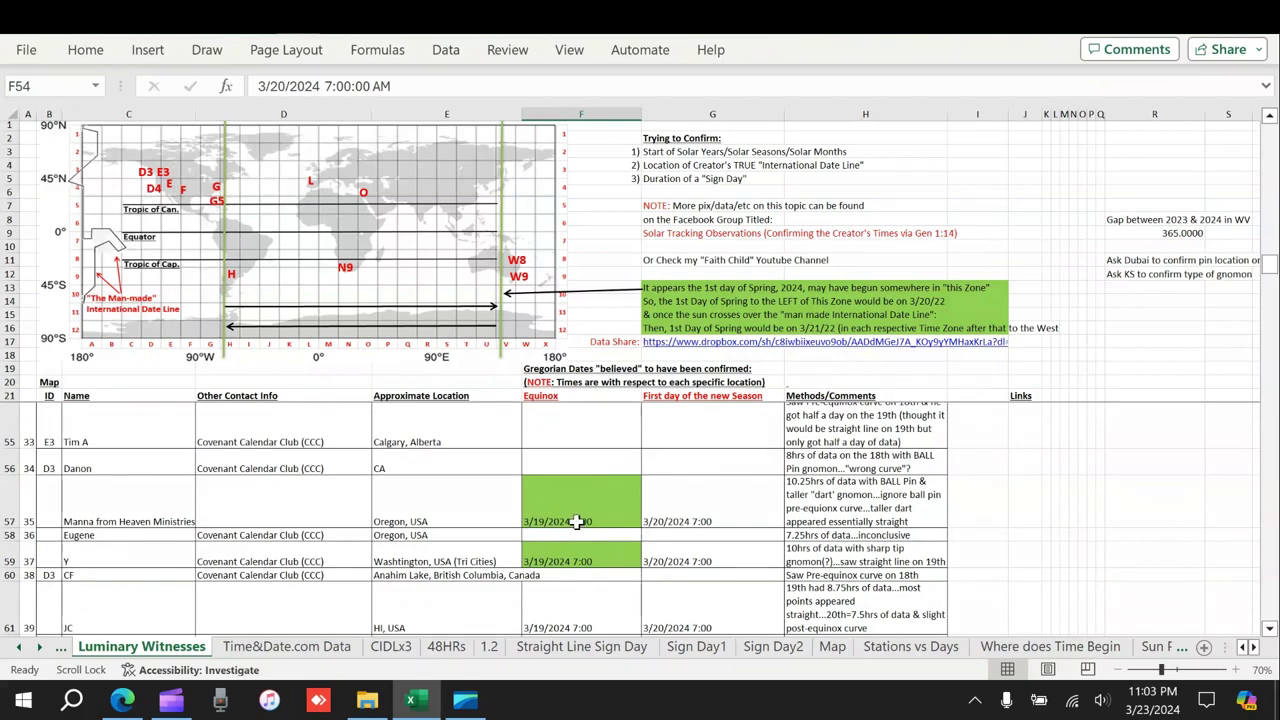
# Review the Hawaii entry's location, equinox date and full method comment
pyautogui.scroll(-1, 577, 521)
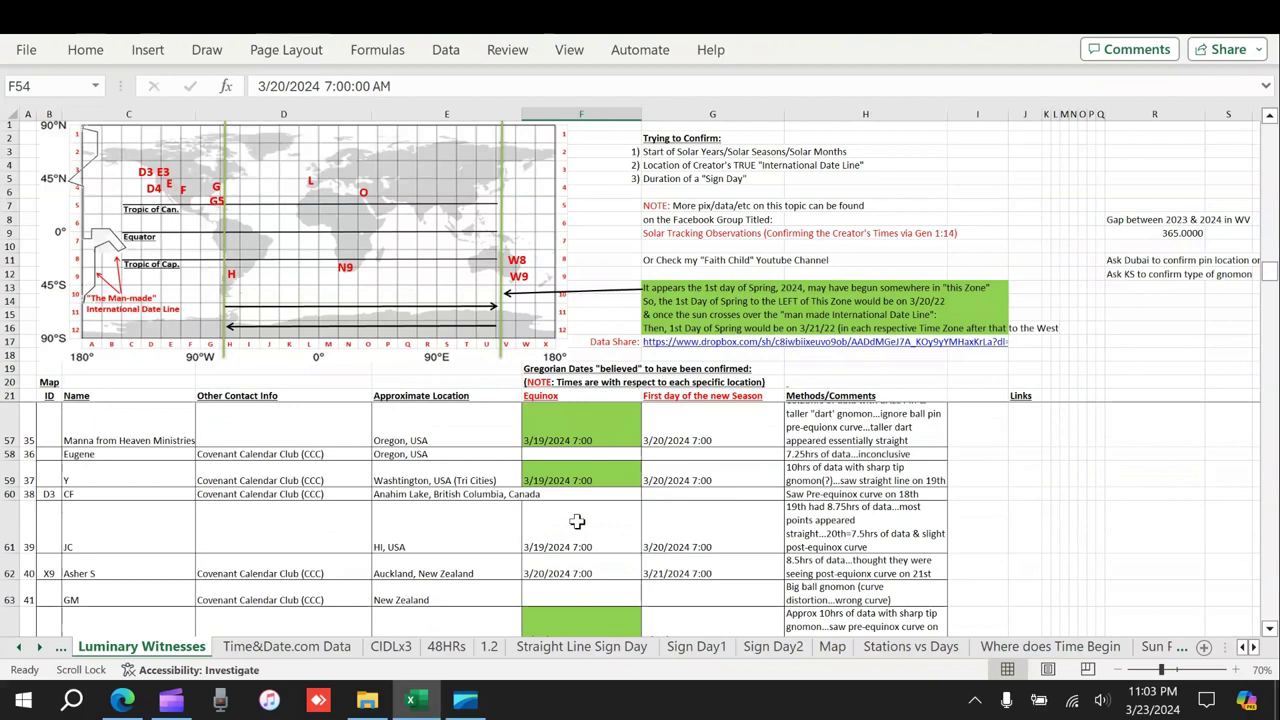
pyautogui.click(442, 545)
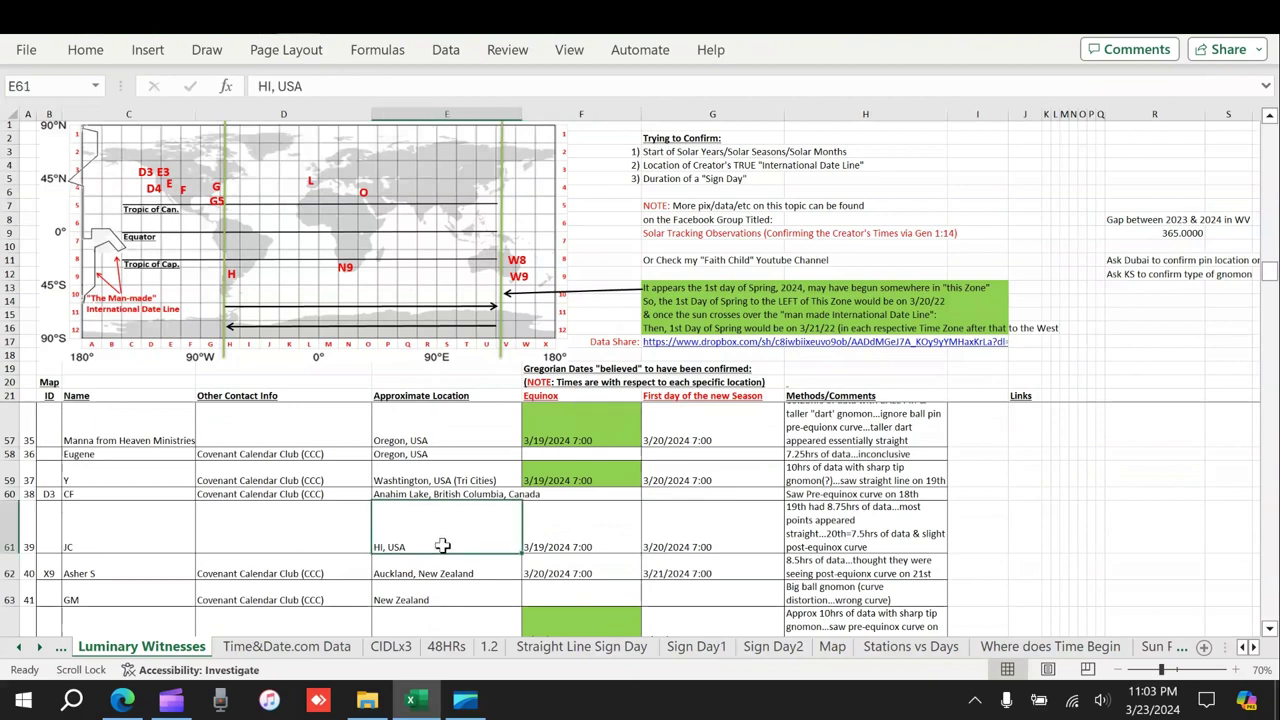
pyautogui.click(569, 544)
pyautogui.click(889, 523)
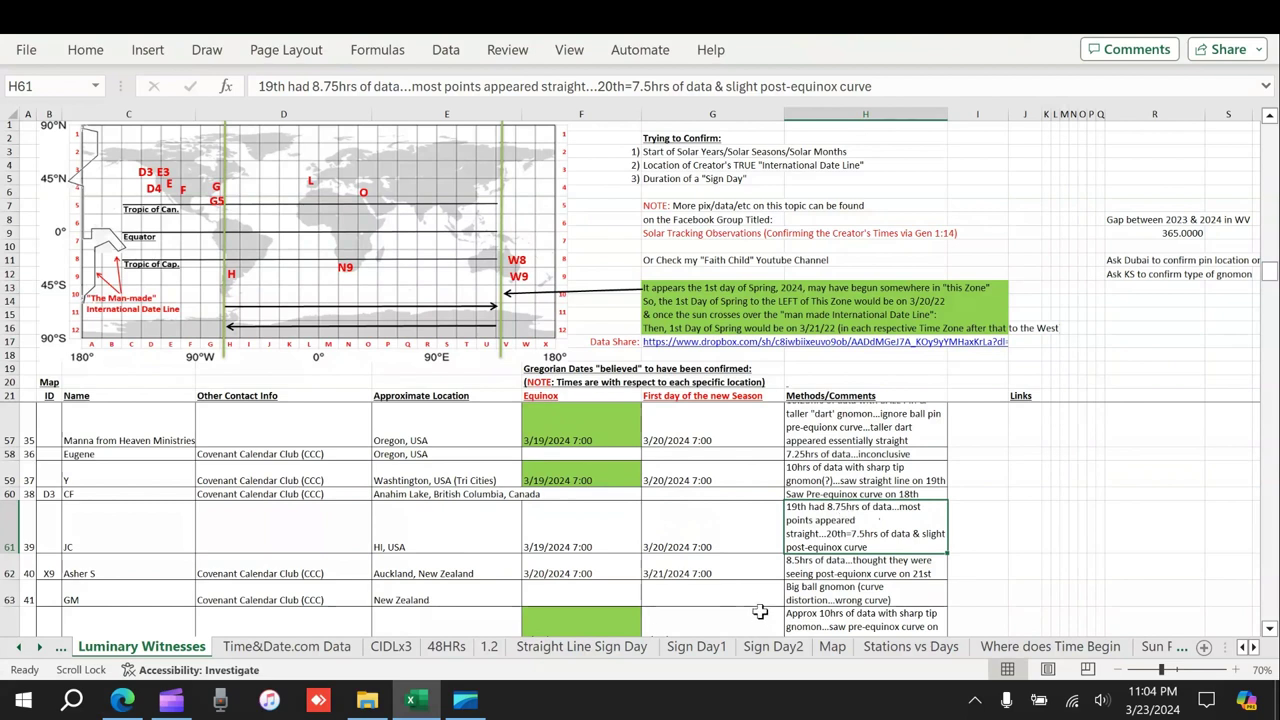
pyautogui.click(603, 543)
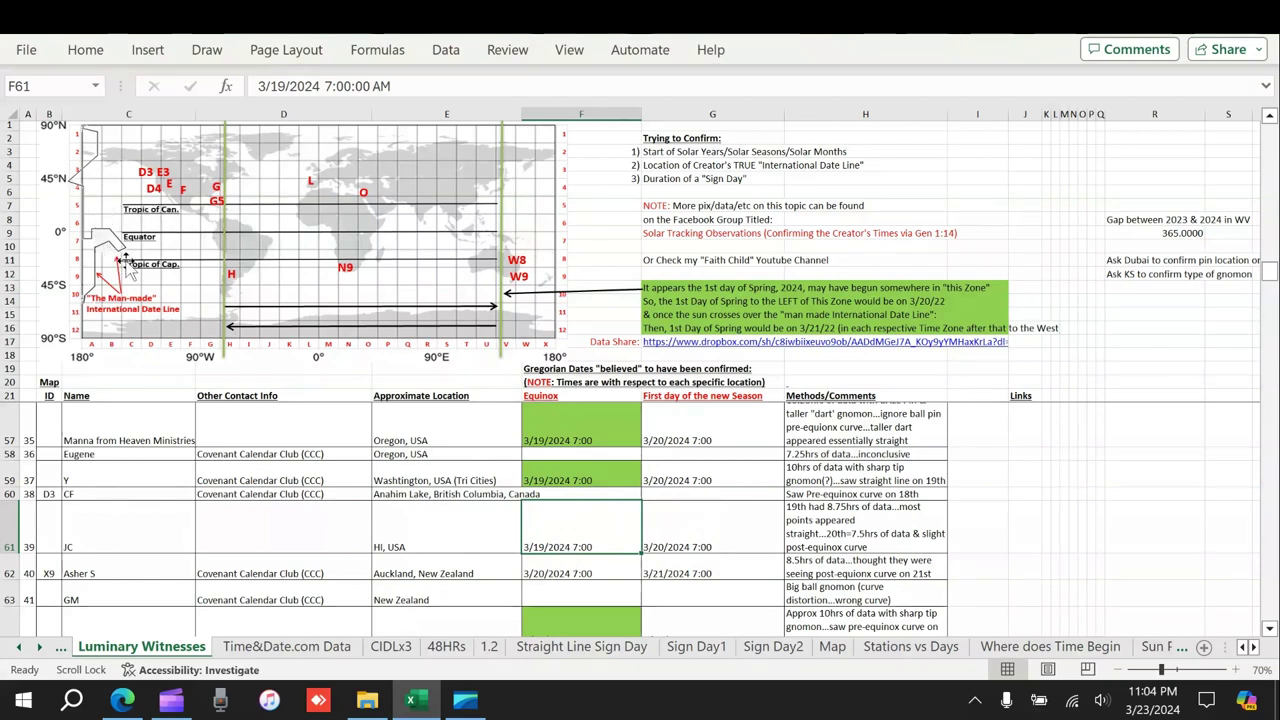
# Review the Eastern Australia entry's equinox date and read its full method comment
pyautogui.scroll(-1, 555, 517)
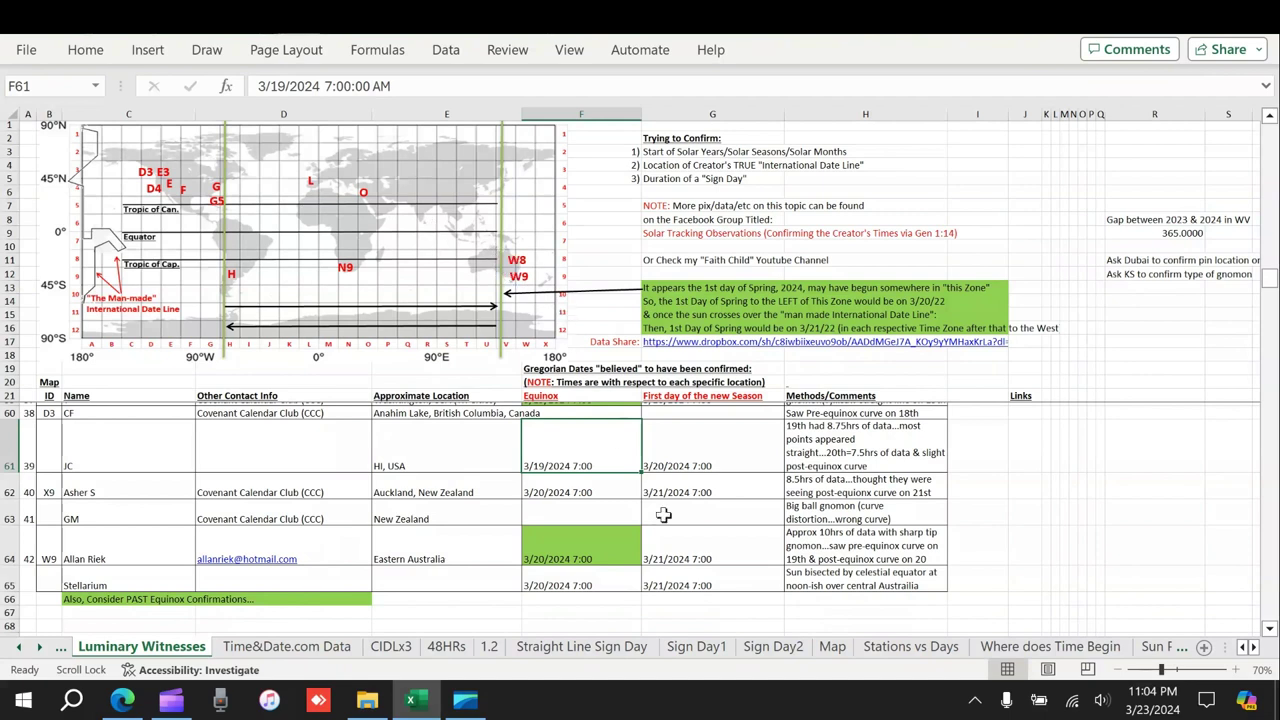
pyautogui.click(590, 557)
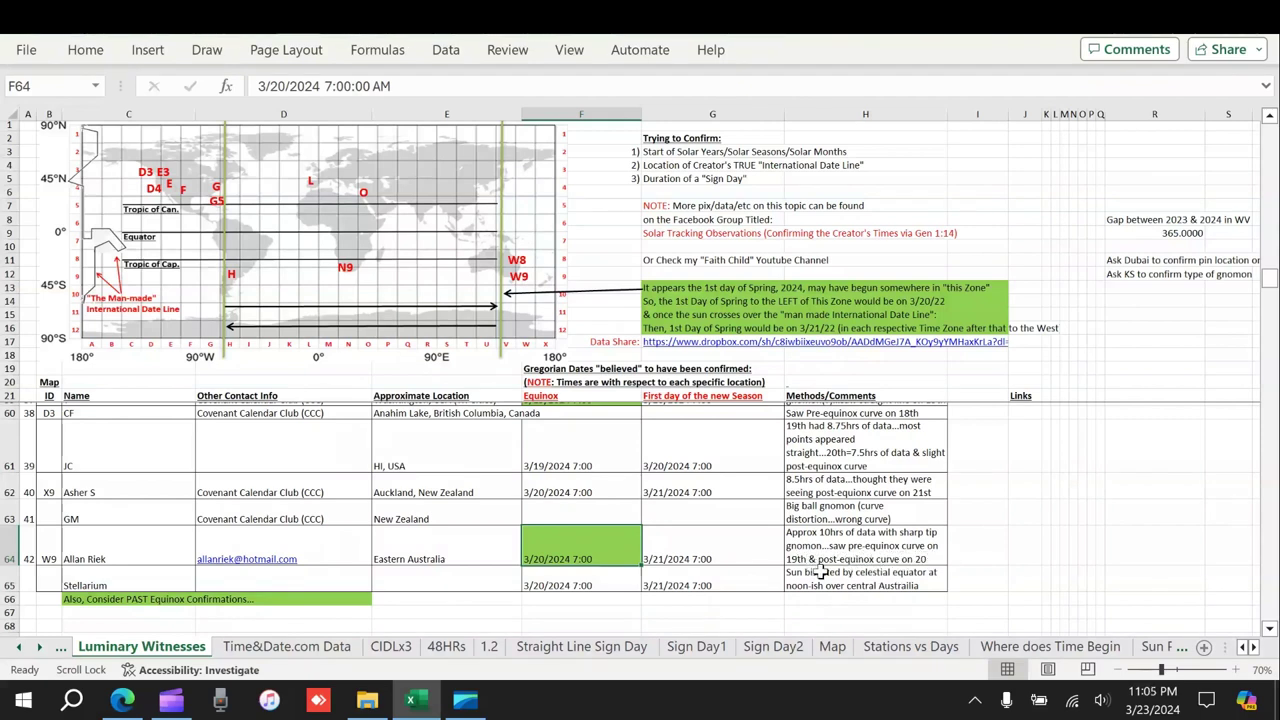
pyautogui.click(907, 555)
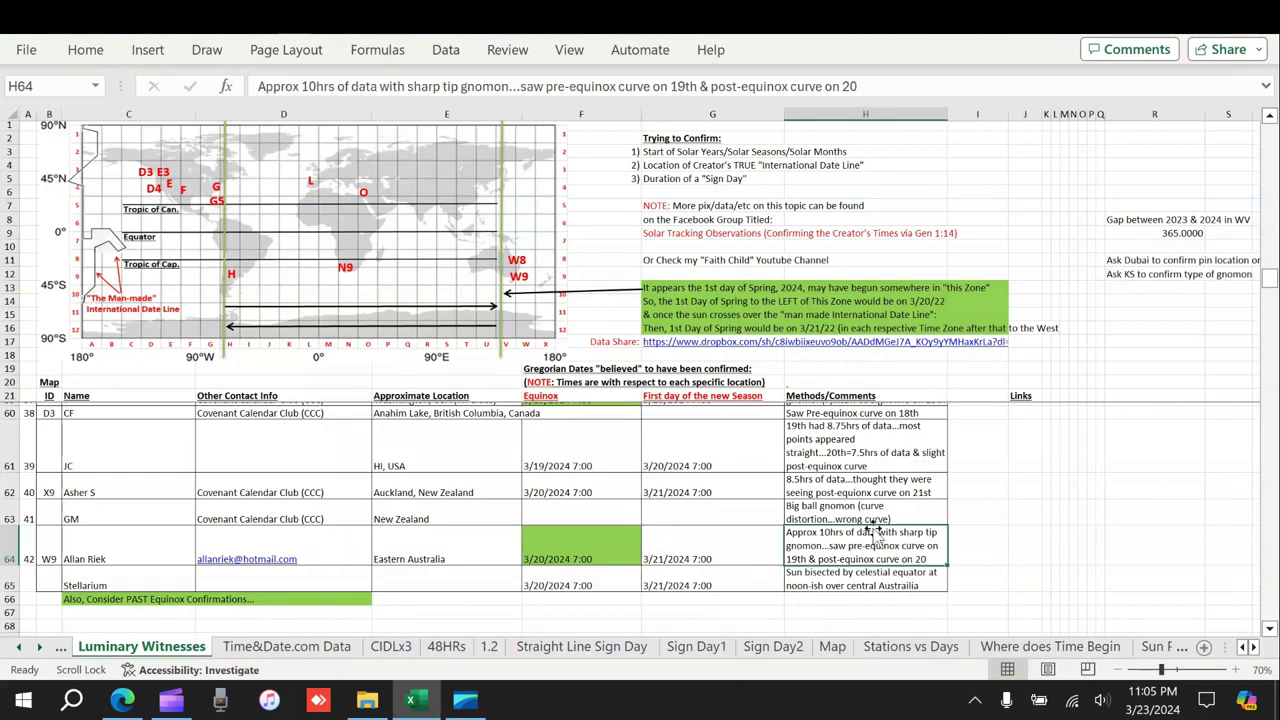
# Switch to File Explorer and open the day 20 folder inside the 2024 > 03 luminary photos
pyautogui.click(368, 698)
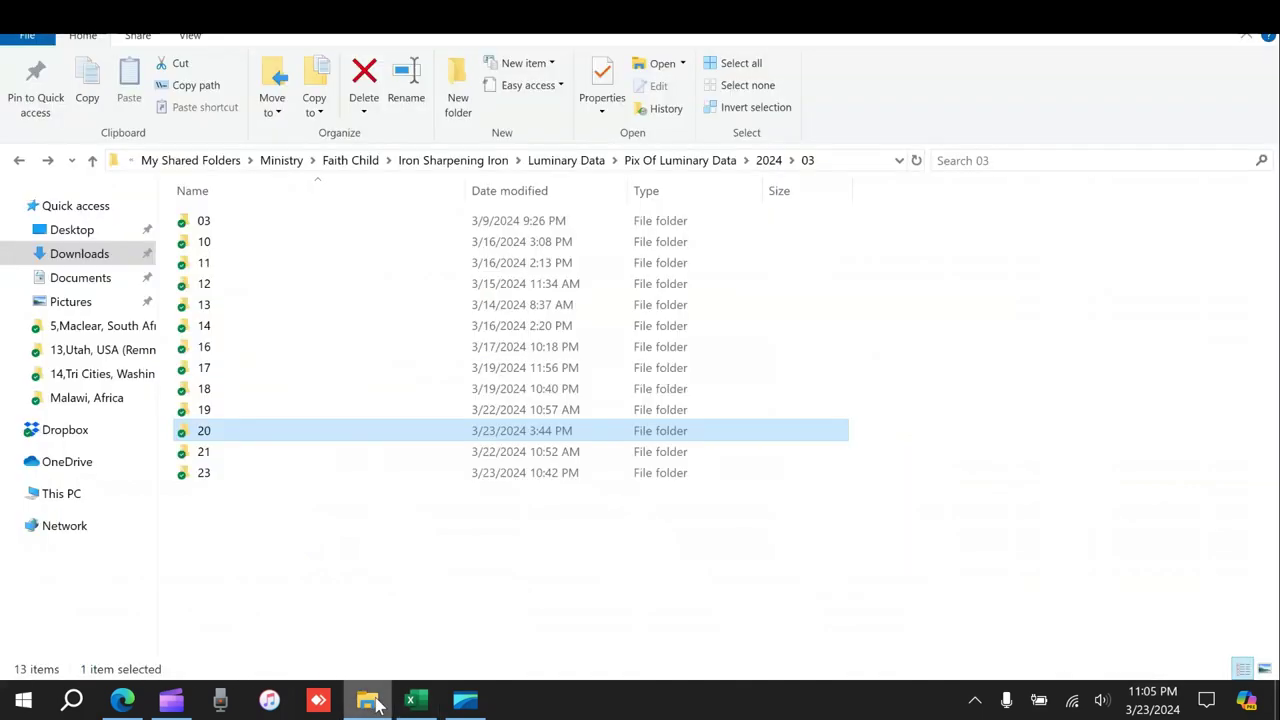
pyautogui.click(212, 436)
pyautogui.press('Up')
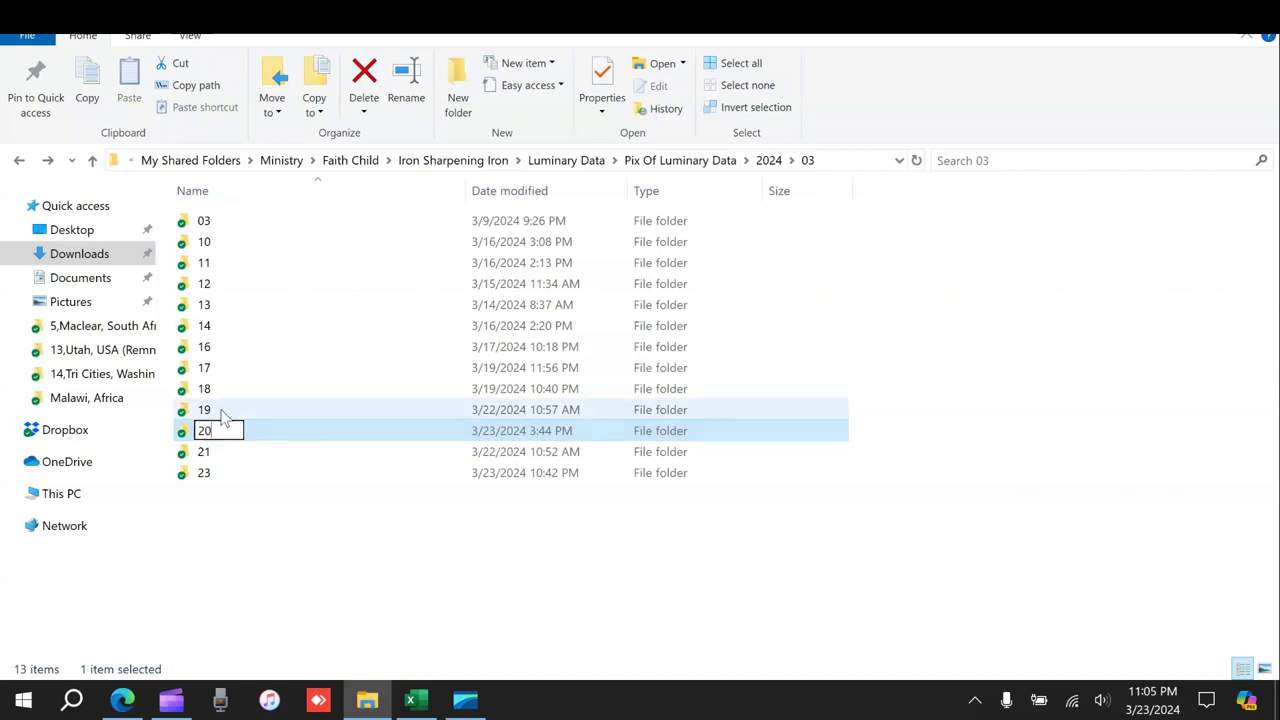
pyautogui.click(214, 432)
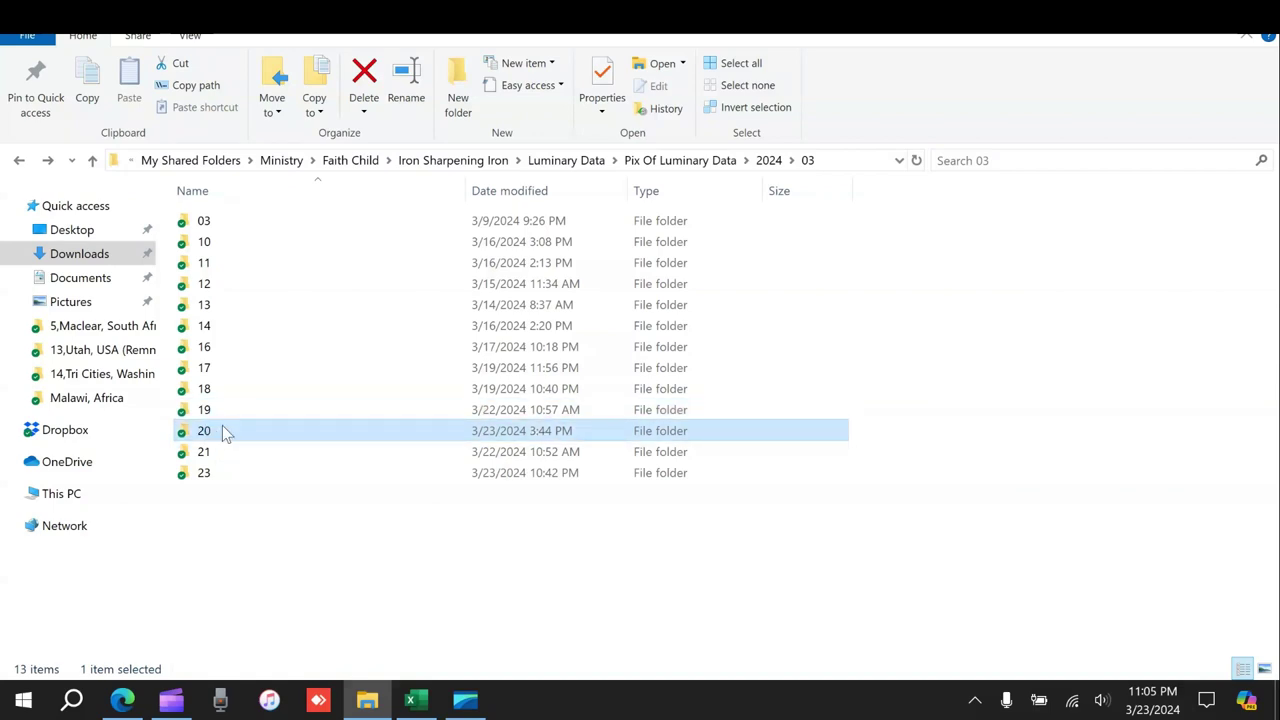
pyautogui.doubleClick(222, 430)
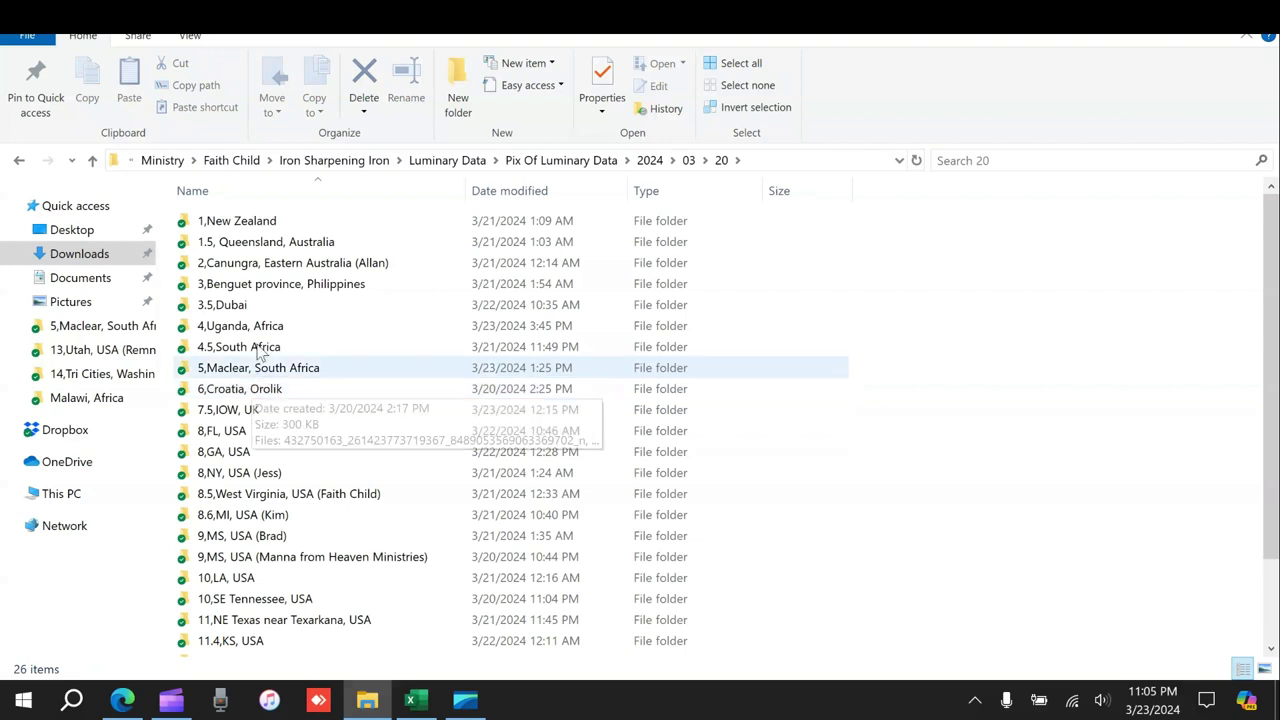
# Examine the shadow line in the "He thought it was STRAIGHT" photo from the Canungra, Eastern Australia folder, and return to folder 20
pyautogui.click(321, 268)
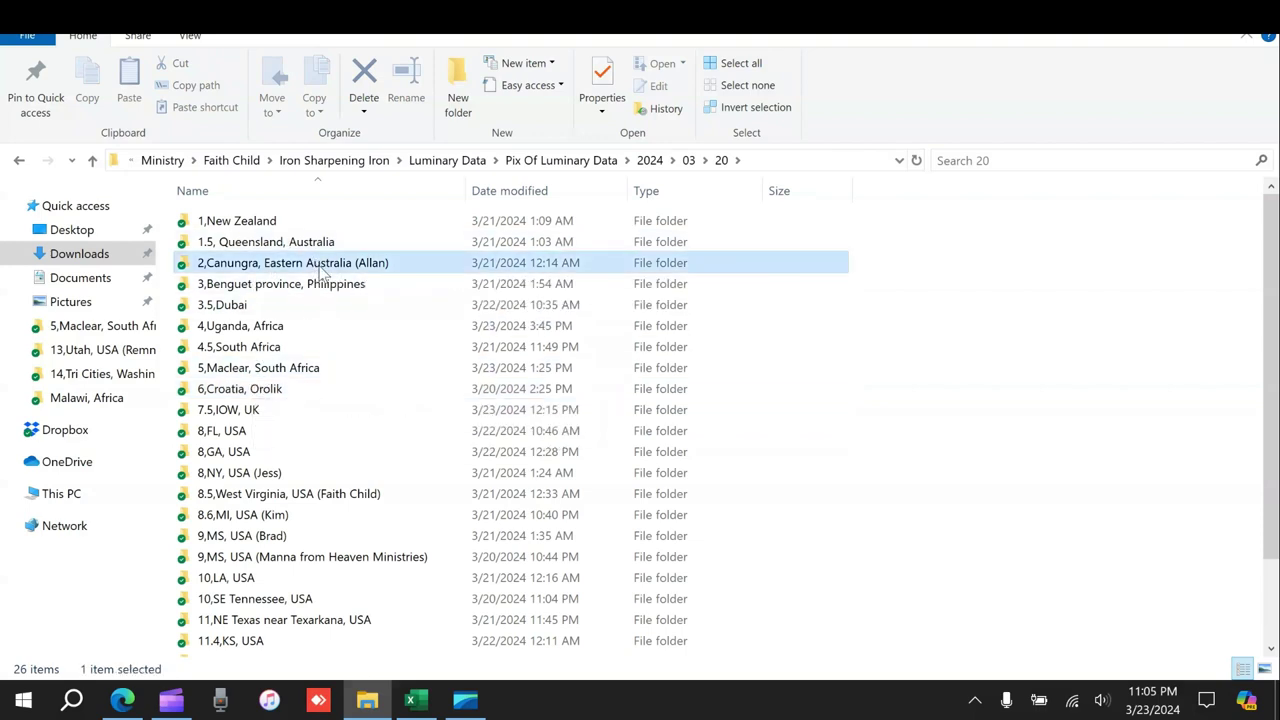
pyautogui.doubleClick(318, 263)
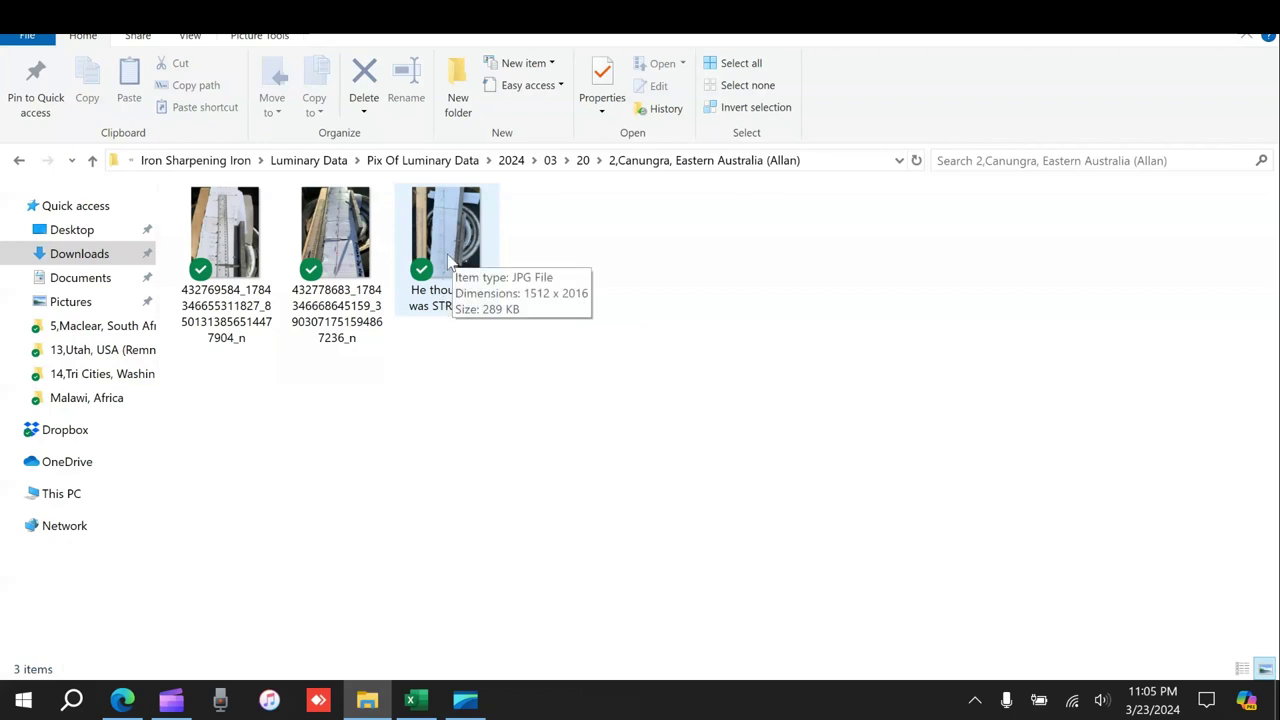
pyautogui.doubleClick(450, 245)
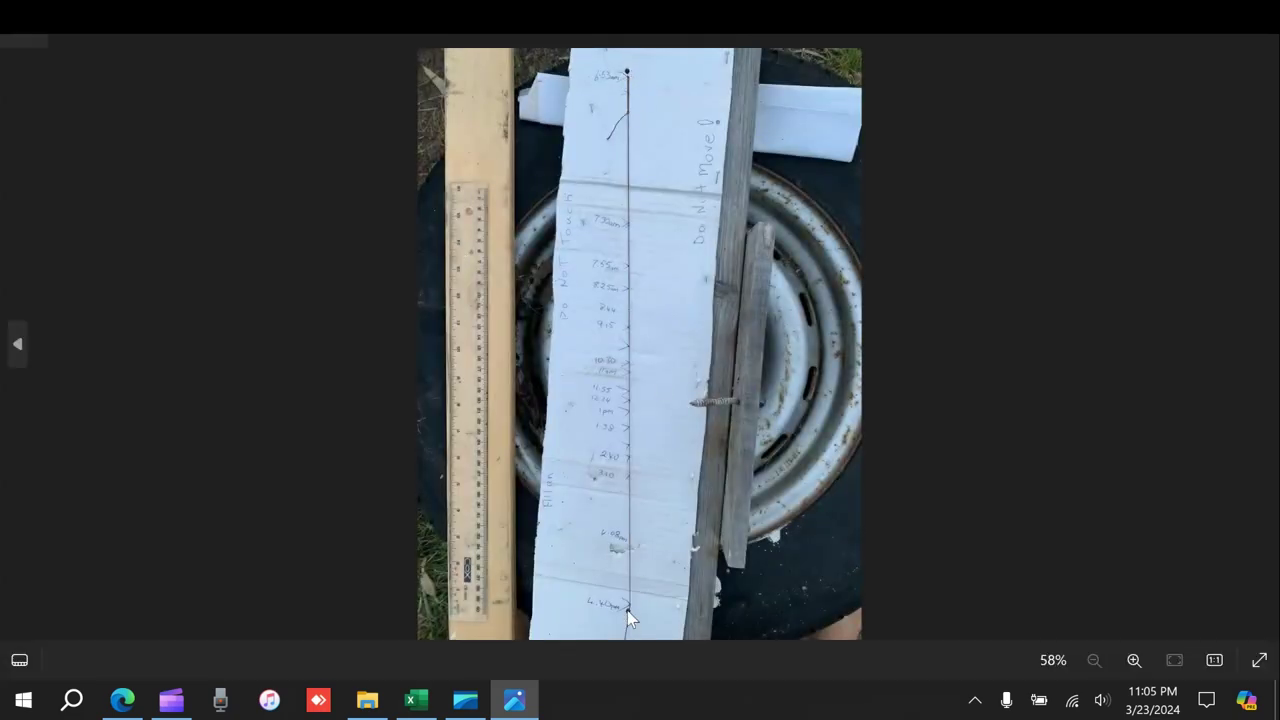
pyautogui.scroll(4, 605, 400)
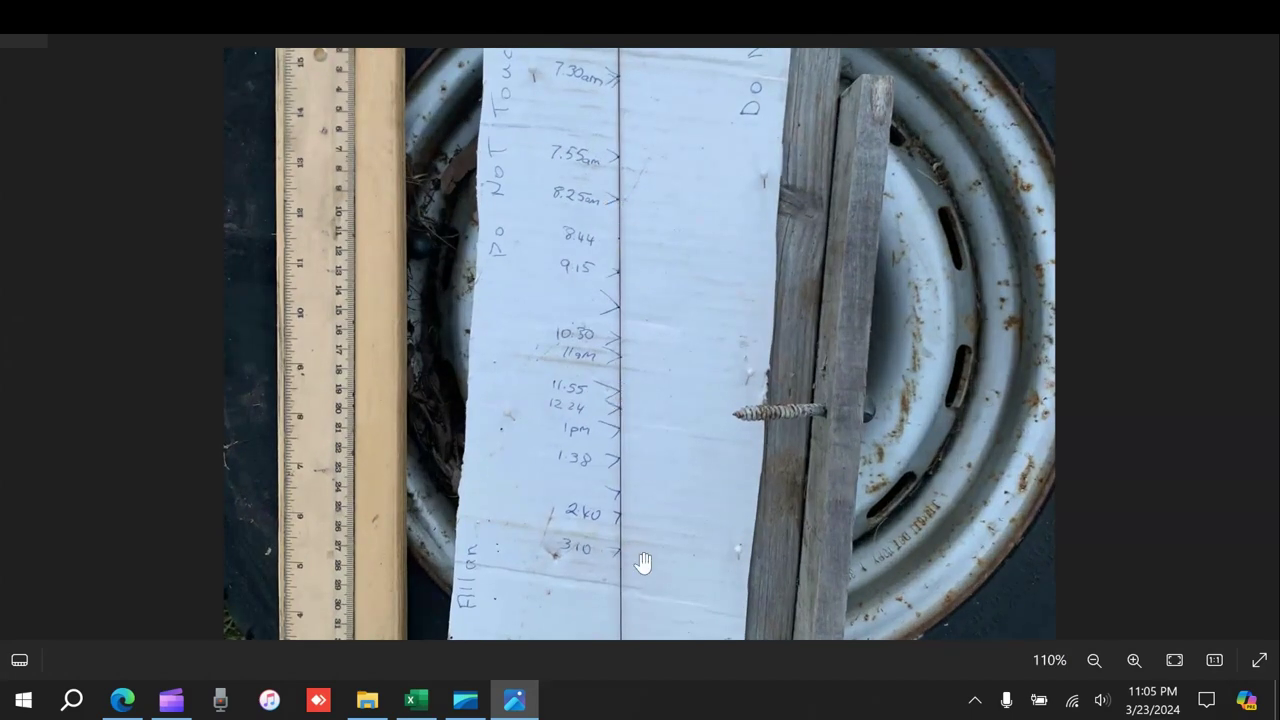
pyautogui.click(1252, 16)
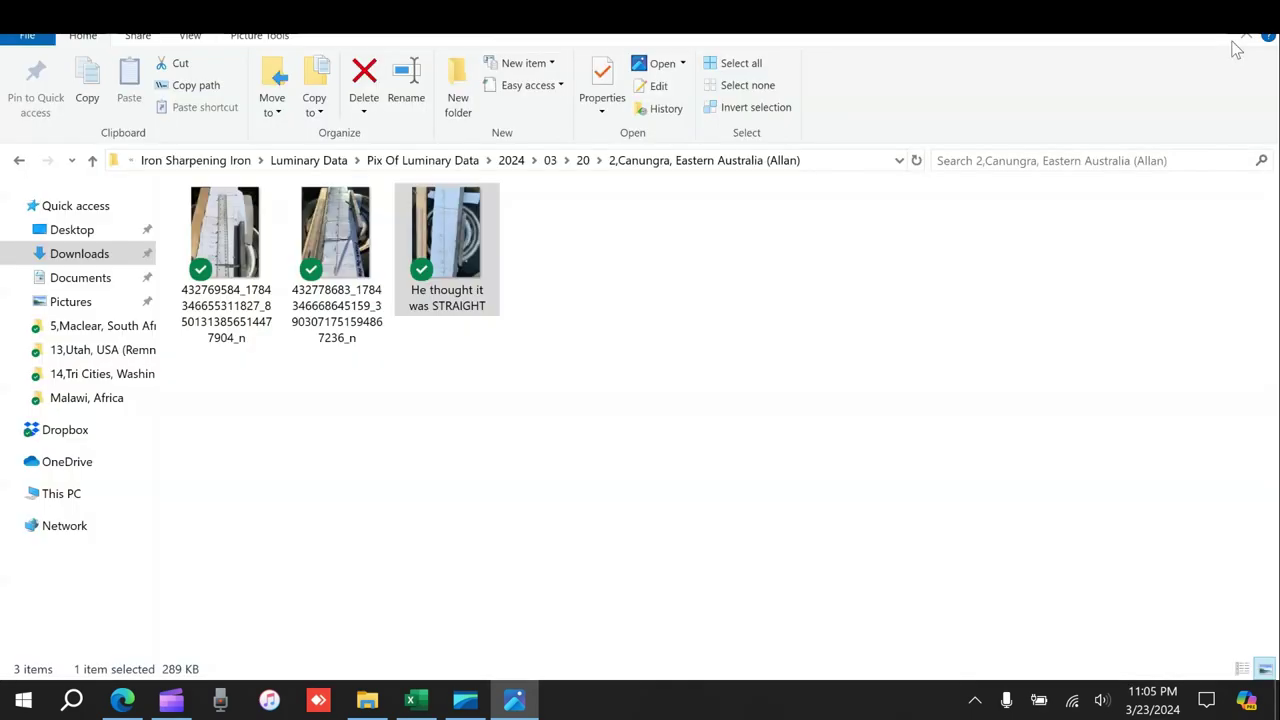
pyautogui.click(20, 161)
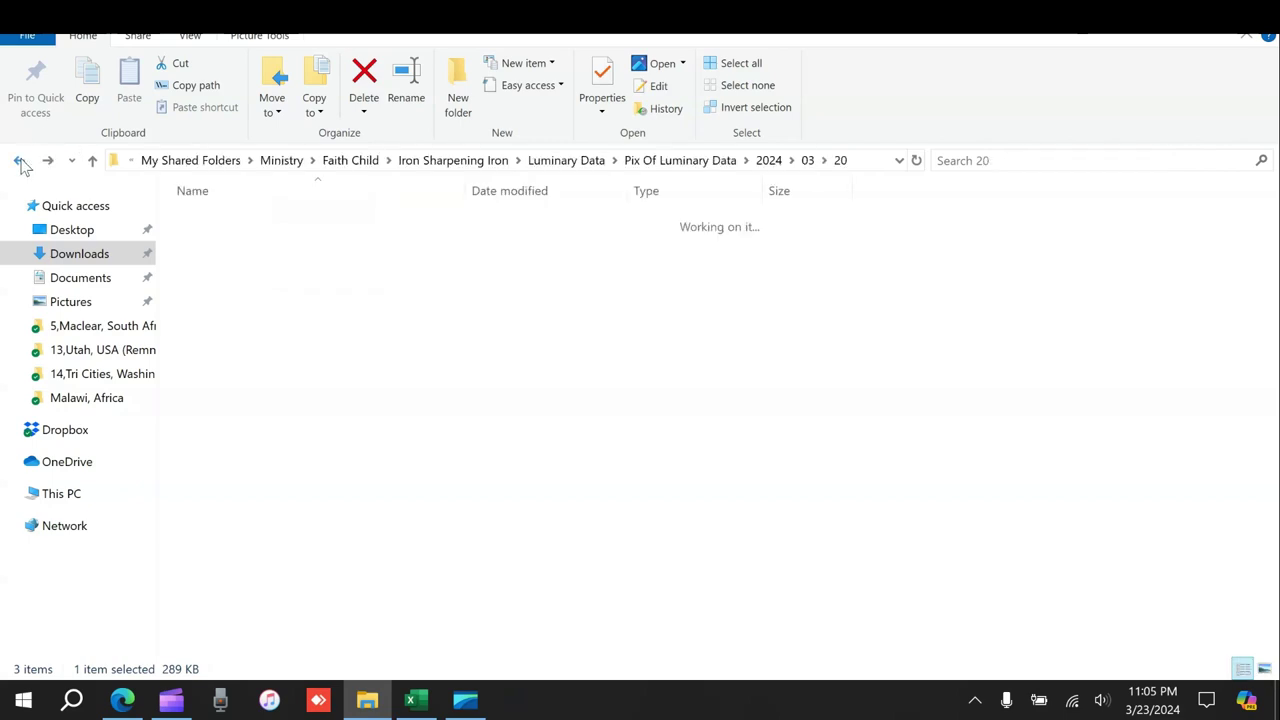
# Switch to Excel and replace "post-equinox curve" with "straight line" in the Eastern Australia entry's method comment
pyautogui.click(410, 700)
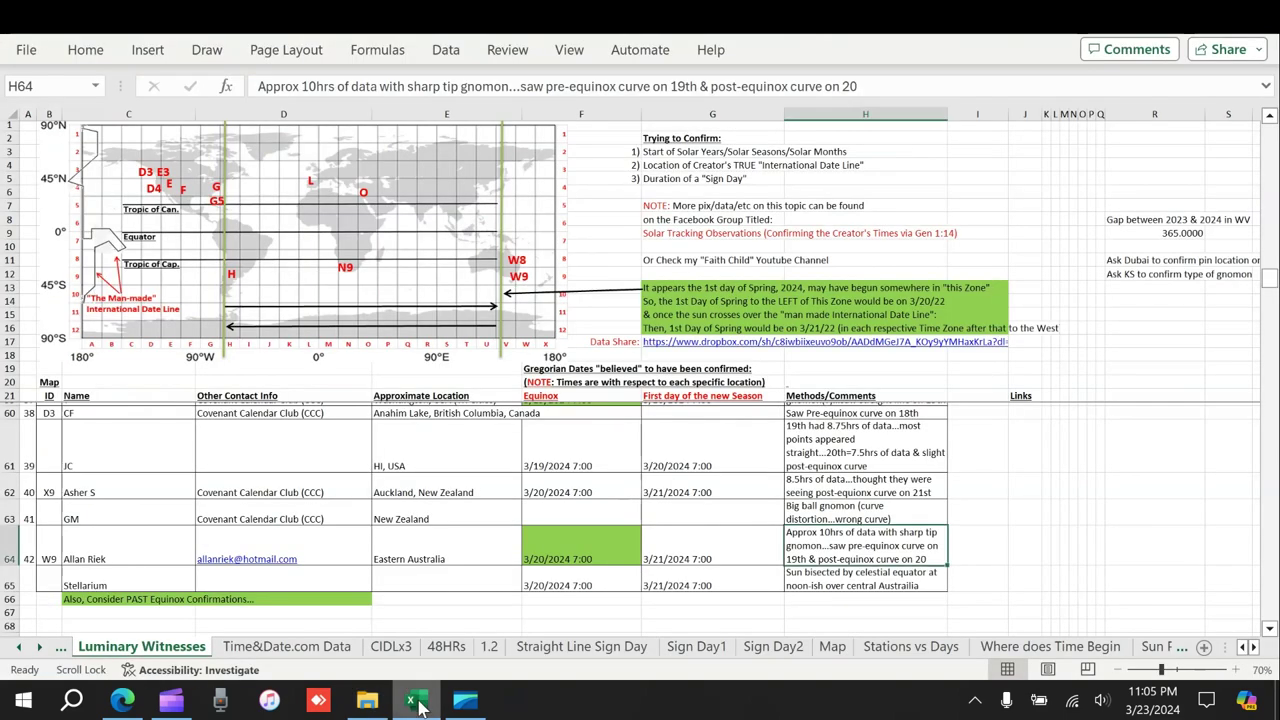
pyautogui.doubleClick(819, 562)
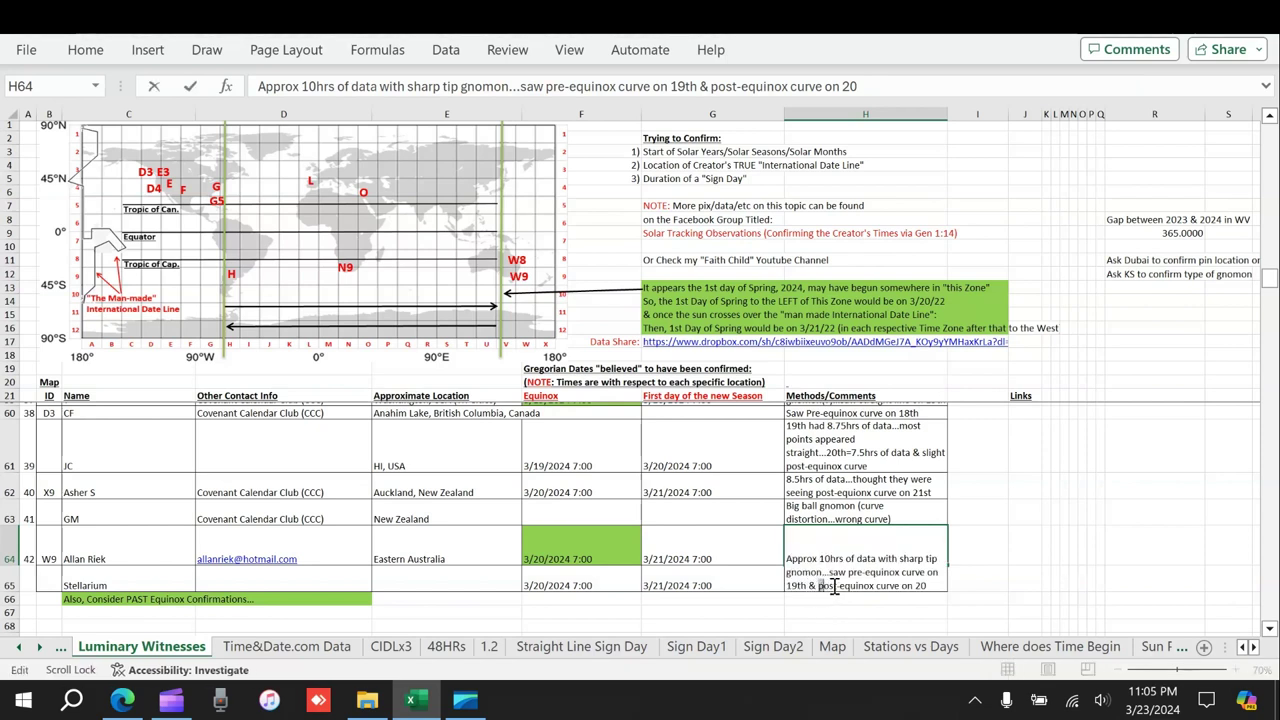
pyautogui.moveTo(834, 588); pyautogui.dragTo(891, 587)
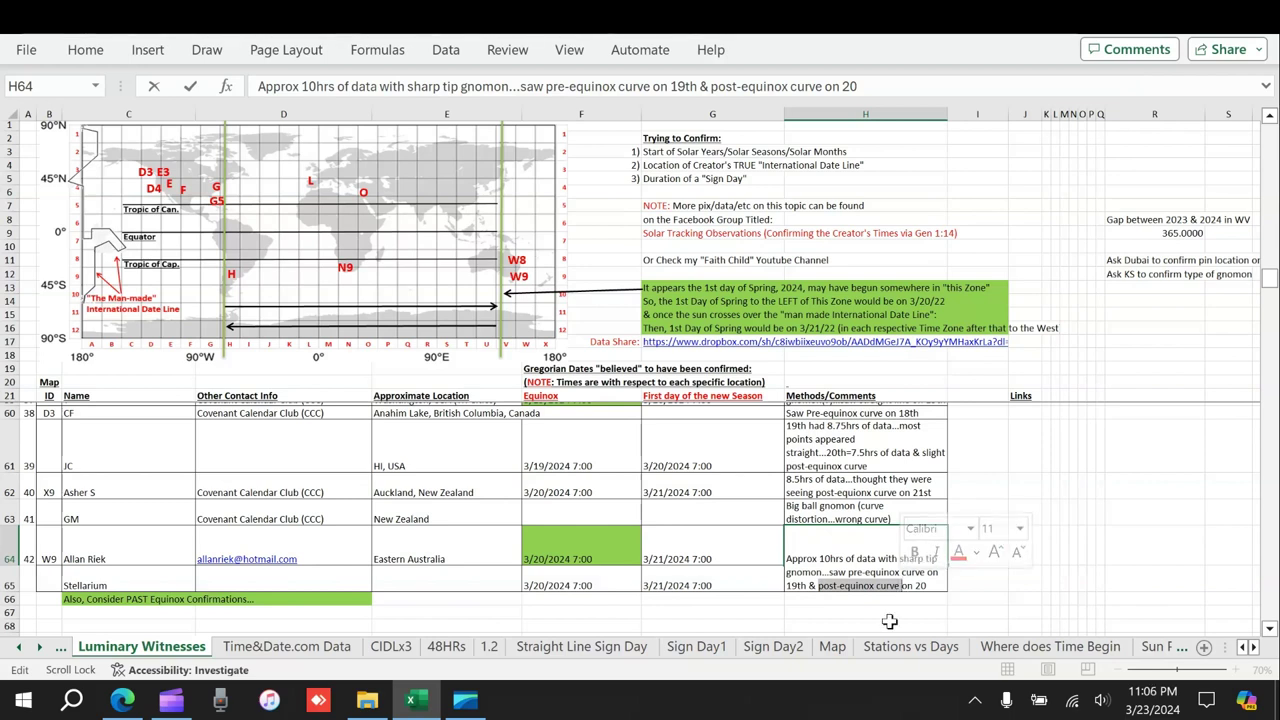
pyautogui.write('straight line')
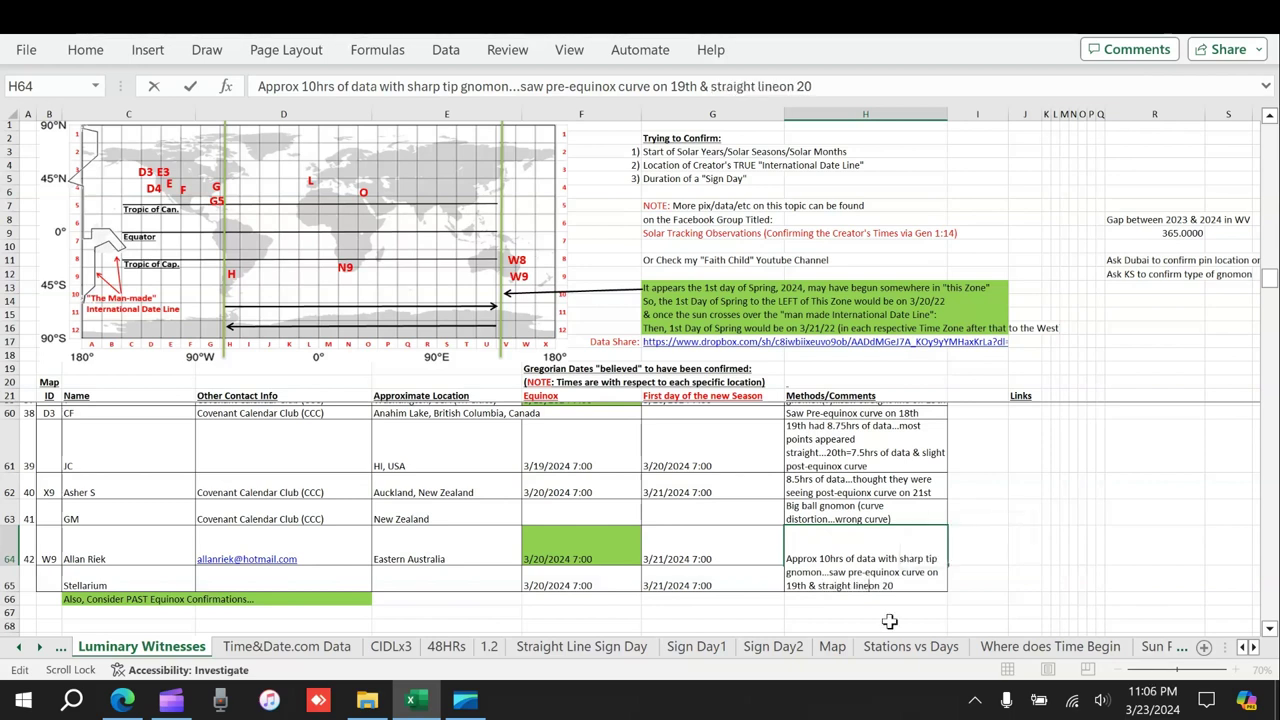
pyautogui.press('Return')
# Compare the Eastern Australia entry's equinox and first-day dates with the Hawaii entry's equinox date
pyautogui.click(720, 545)
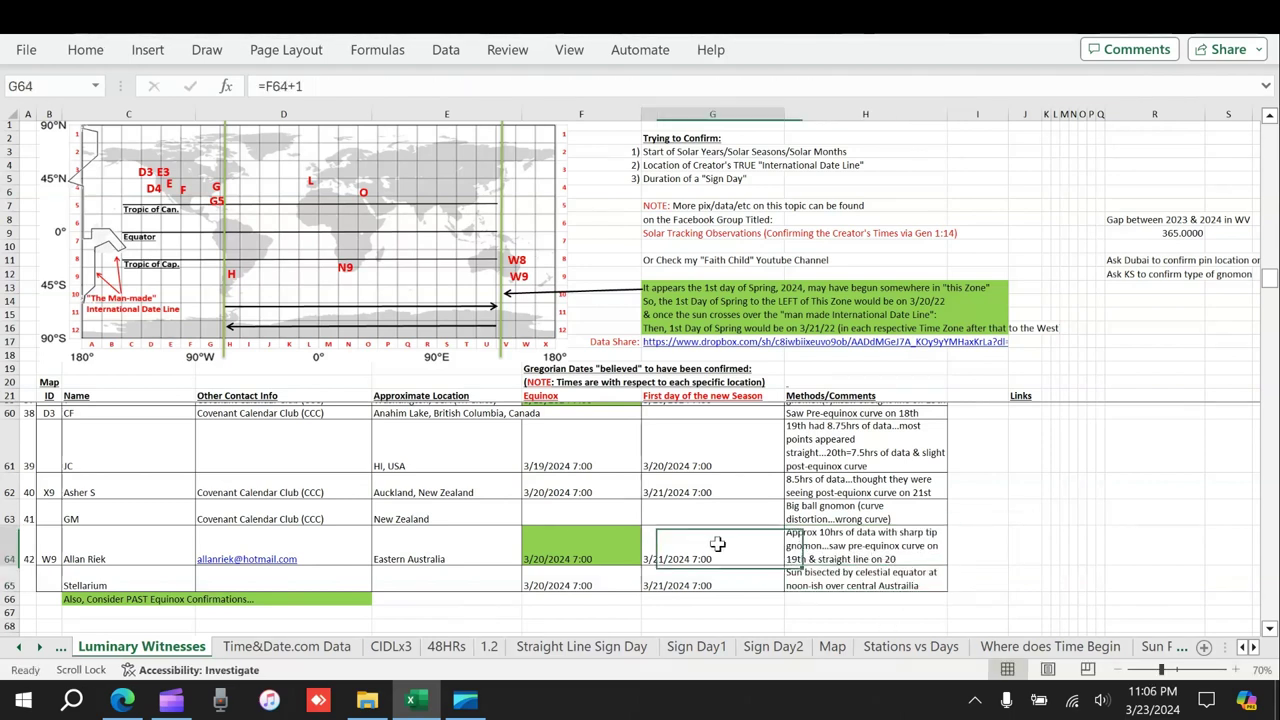
pyautogui.click(578, 561)
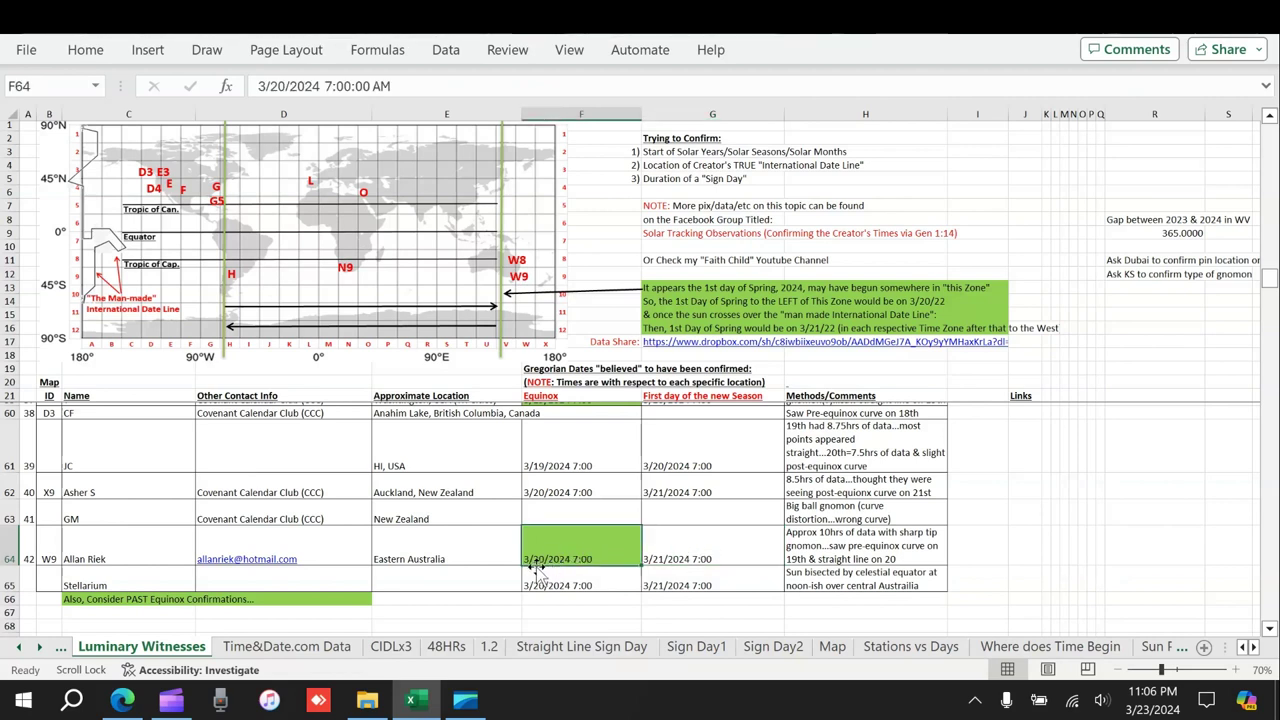
pyautogui.click(564, 464)
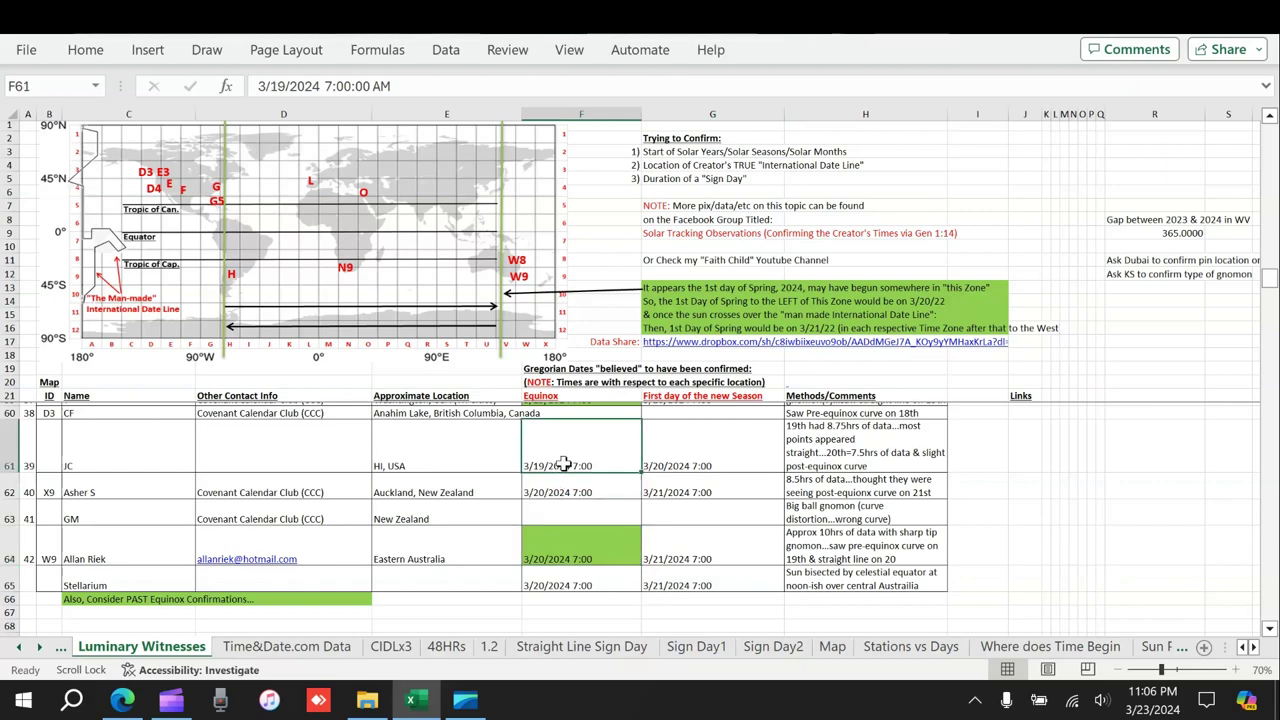
# Compare the equinox dates of the Australia and New Zealand entries with the US entries back through West Virginia
pyautogui.scroll(3, 566, 463)
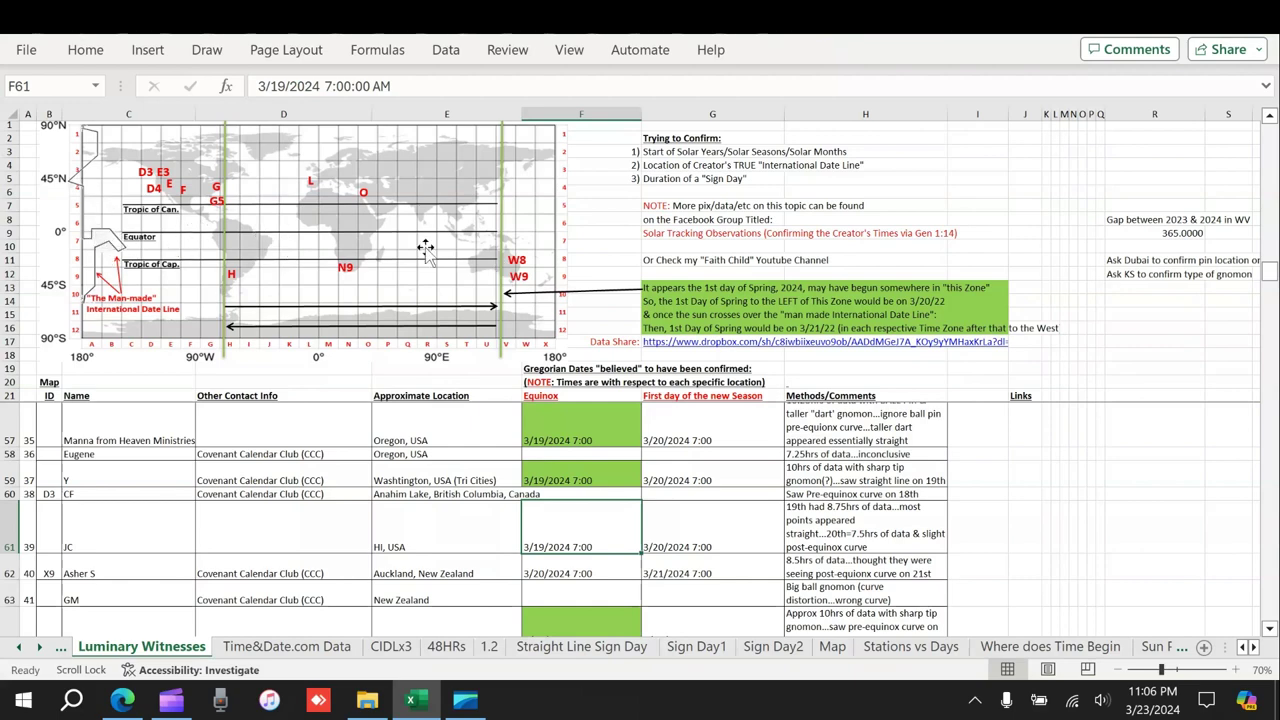
pyautogui.scroll(-1, 678, 580)
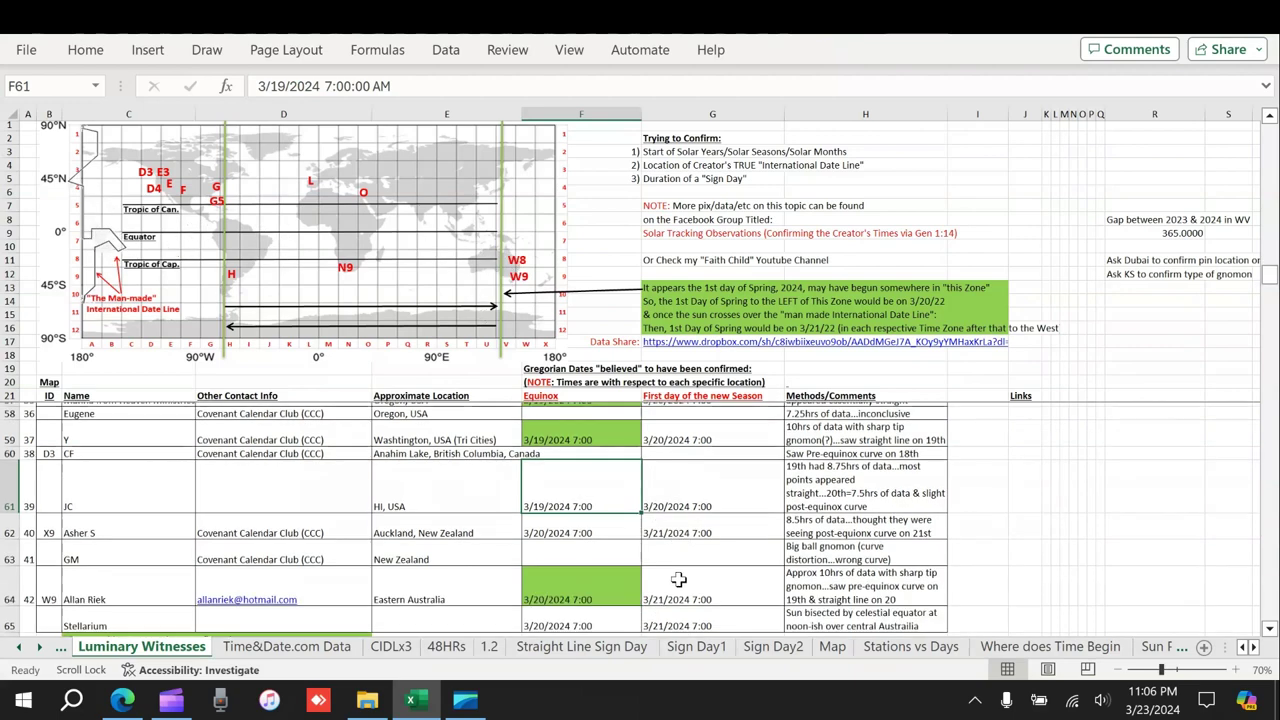
pyautogui.scroll(-1, 610, 565)
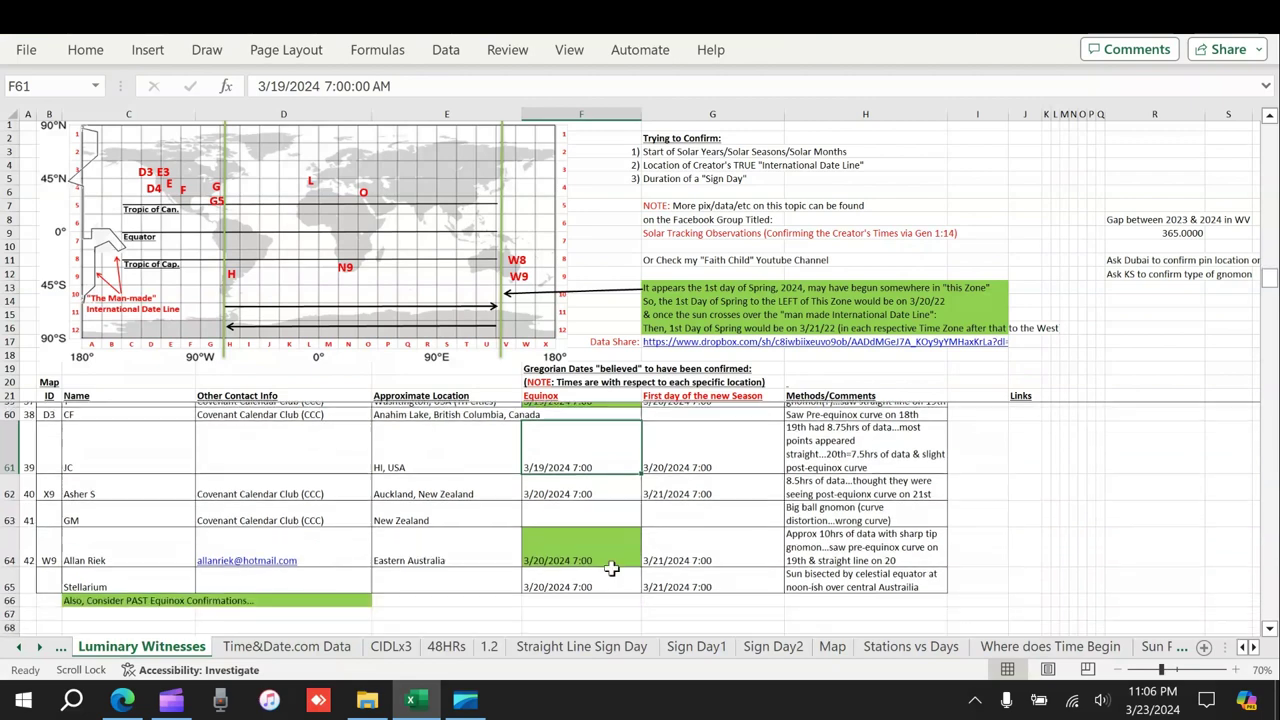
pyautogui.scroll(1, 611, 568)
pyautogui.scroll(2, 605, 560)
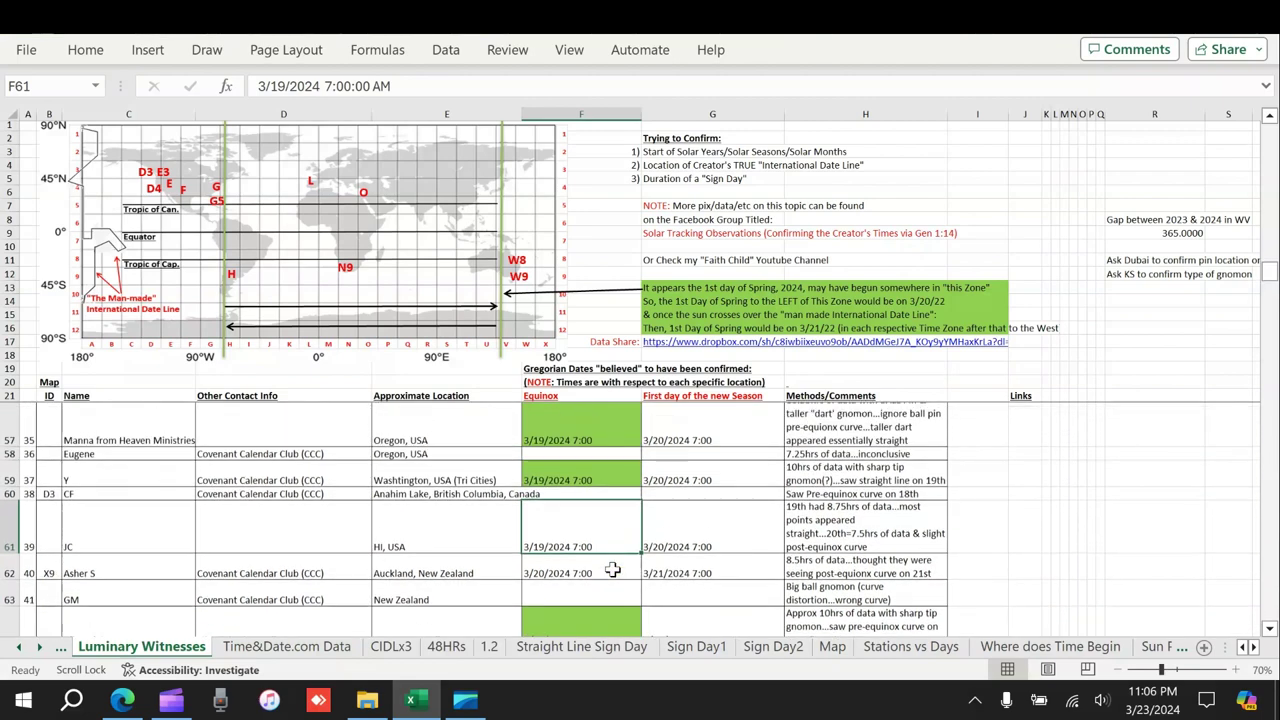
pyautogui.scroll(3, 600, 545)
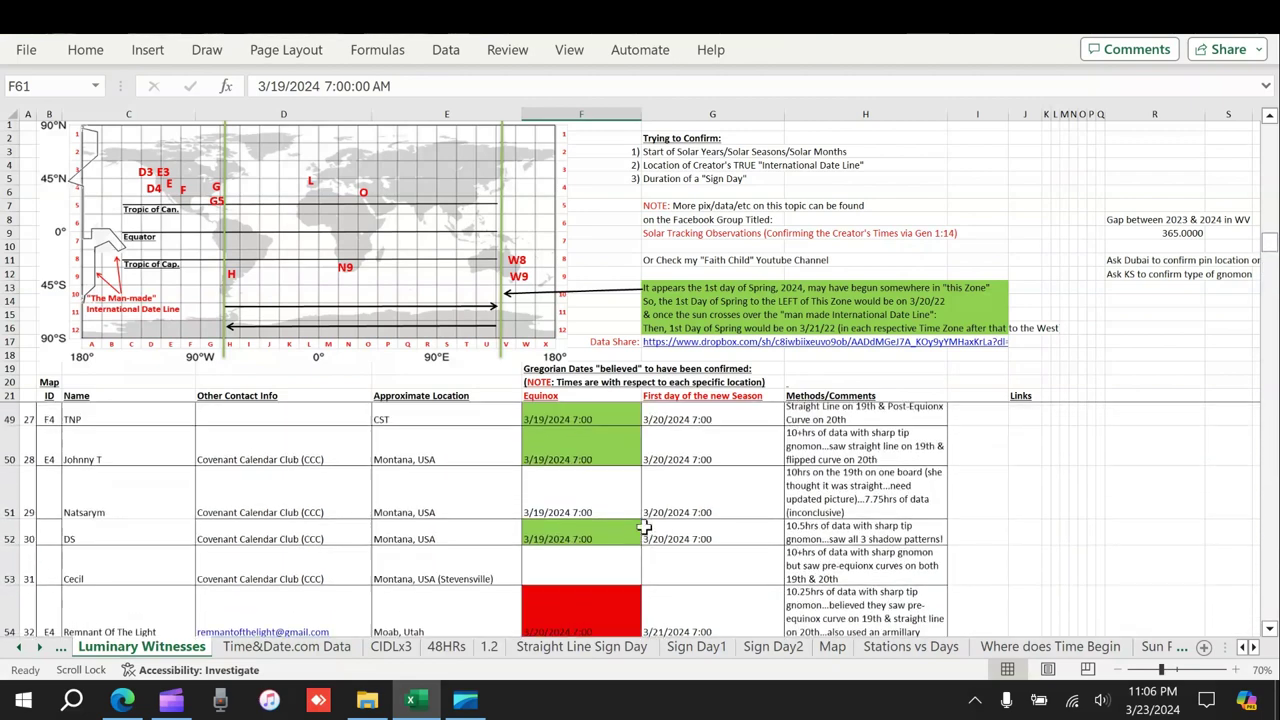
pyautogui.scroll(6, 645, 527)
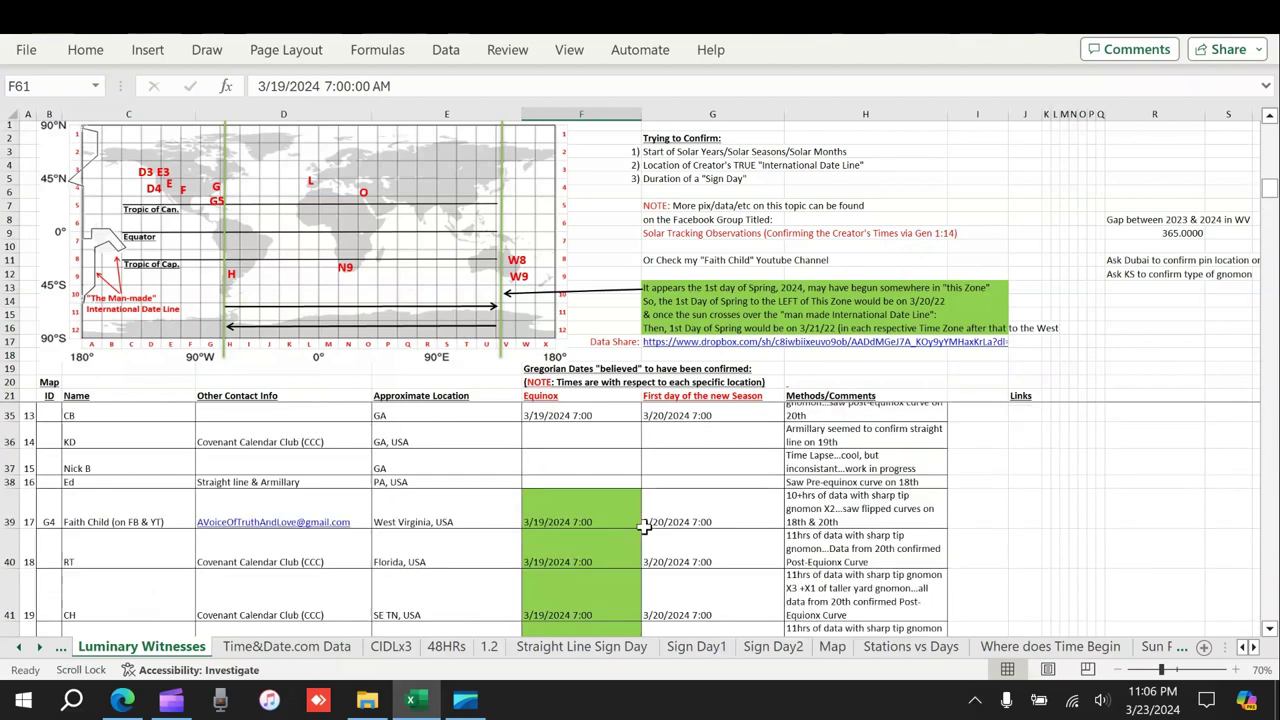
# Compare the equinox dates of the Philippines and Croatia entries with the African, UK and eastern US entries below
pyautogui.scroll(3, 645, 527)
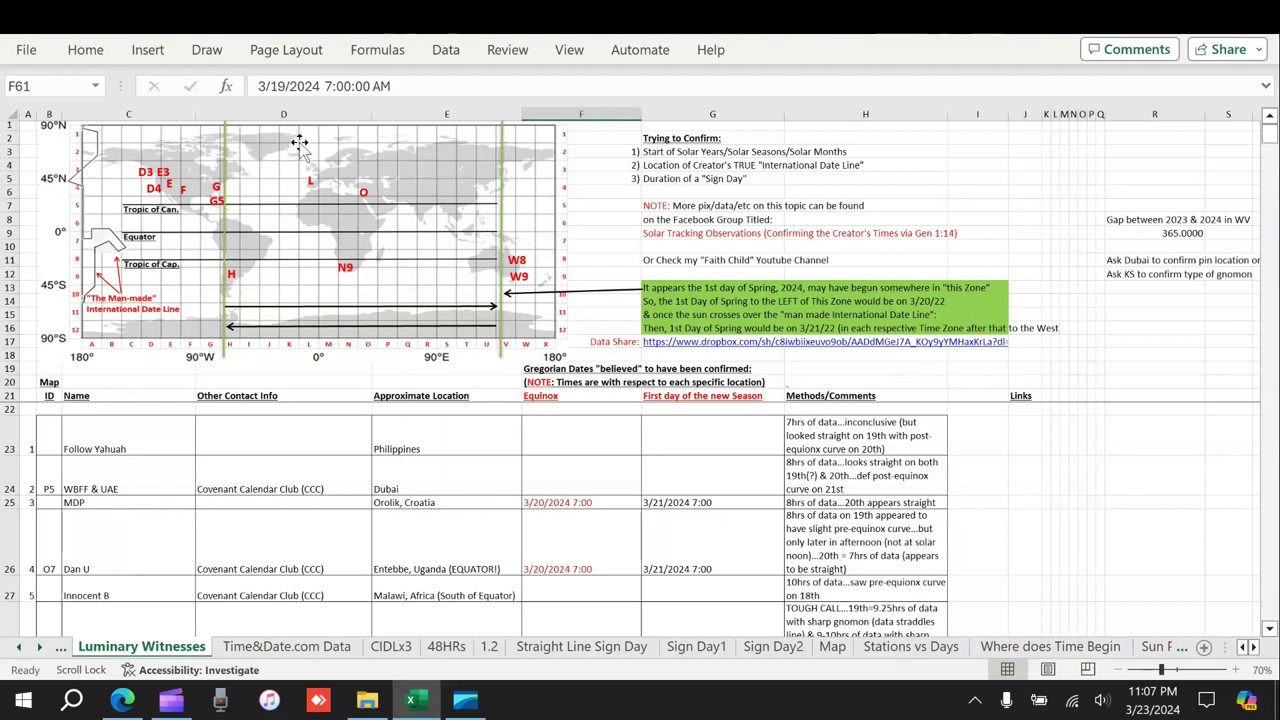
pyautogui.click(579, 500)
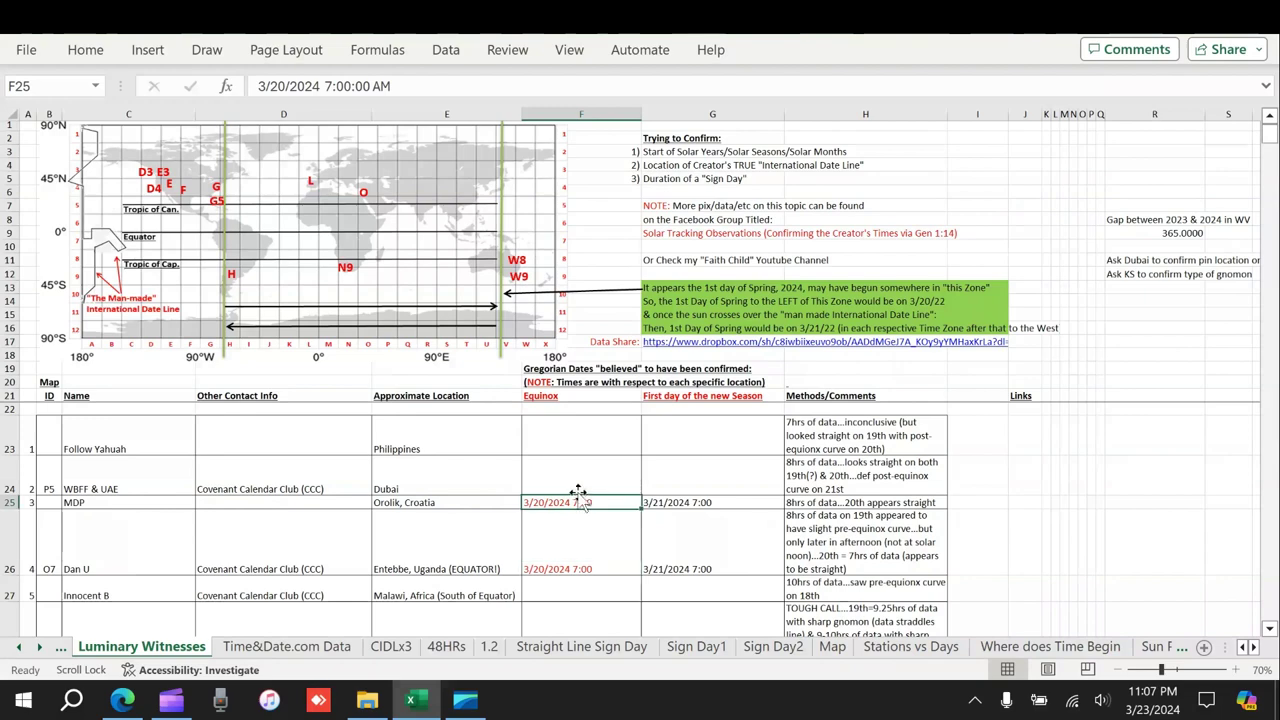
pyautogui.click(549, 440)
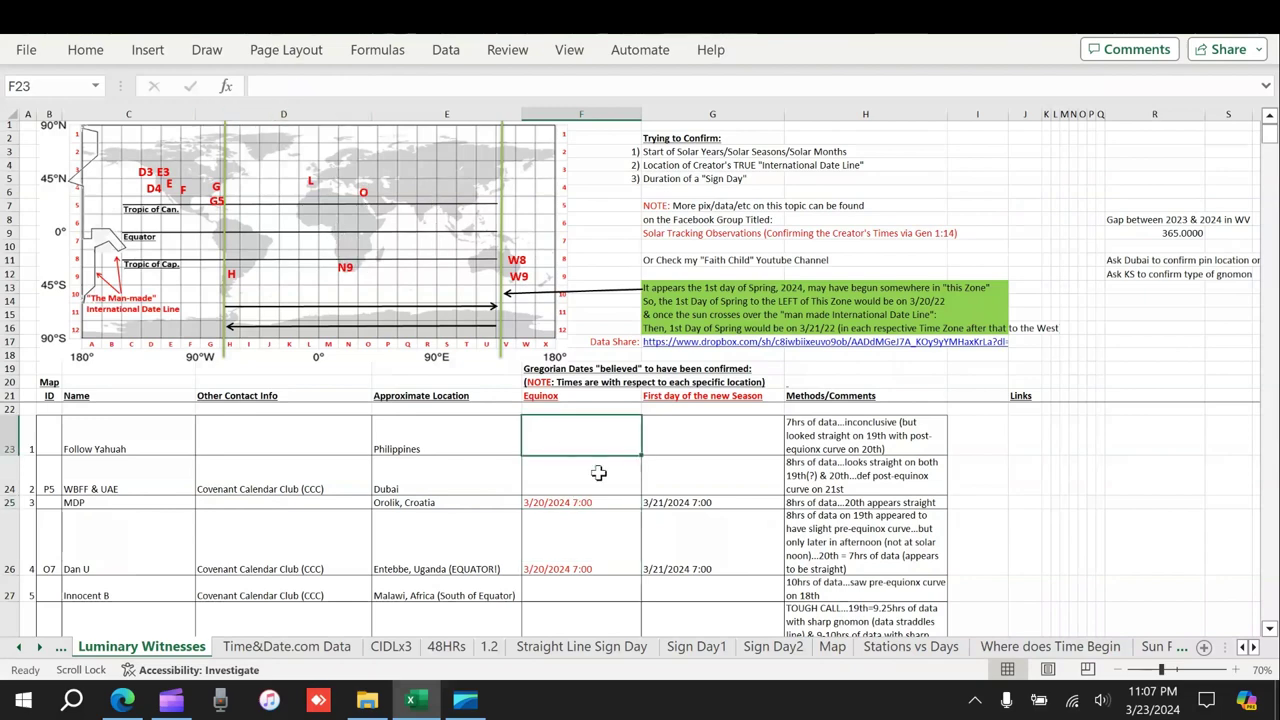
pyautogui.scroll(-3, 598, 472)
pyautogui.scroll(-5, 598, 472)
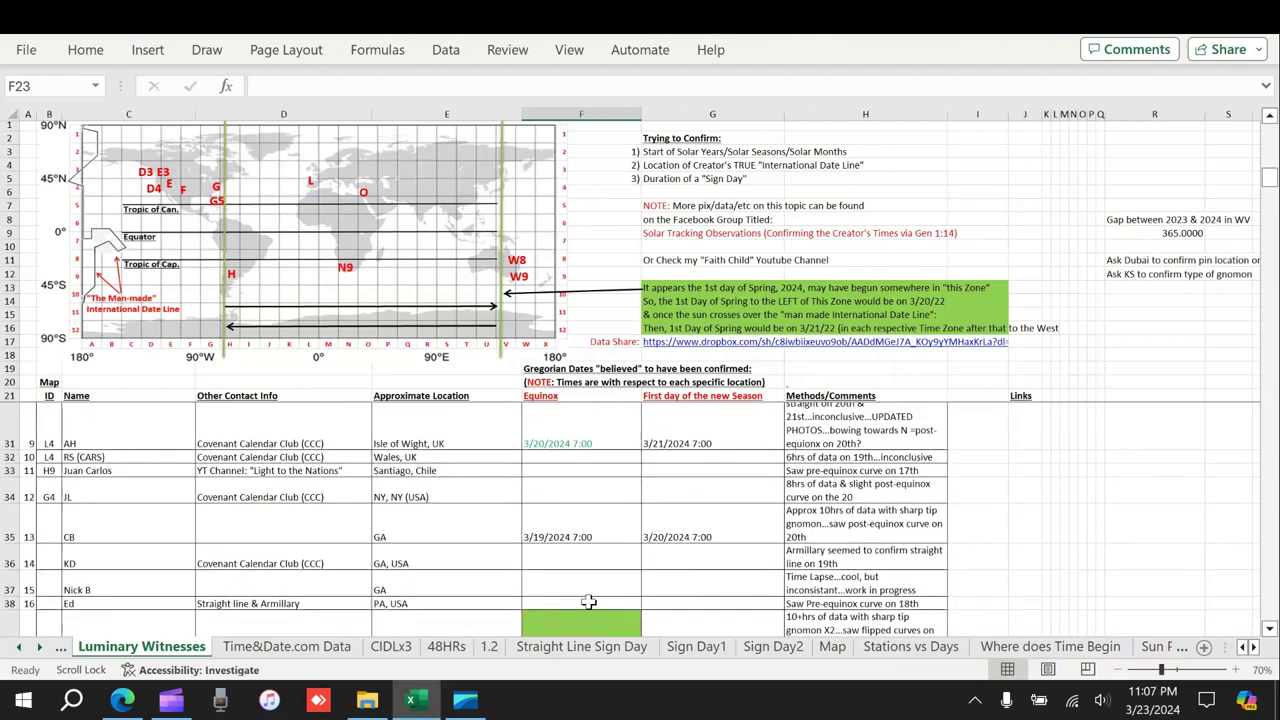
pyautogui.scroll(-1, 578, 612)
pyautogui.scroll(-1, 578, 614)
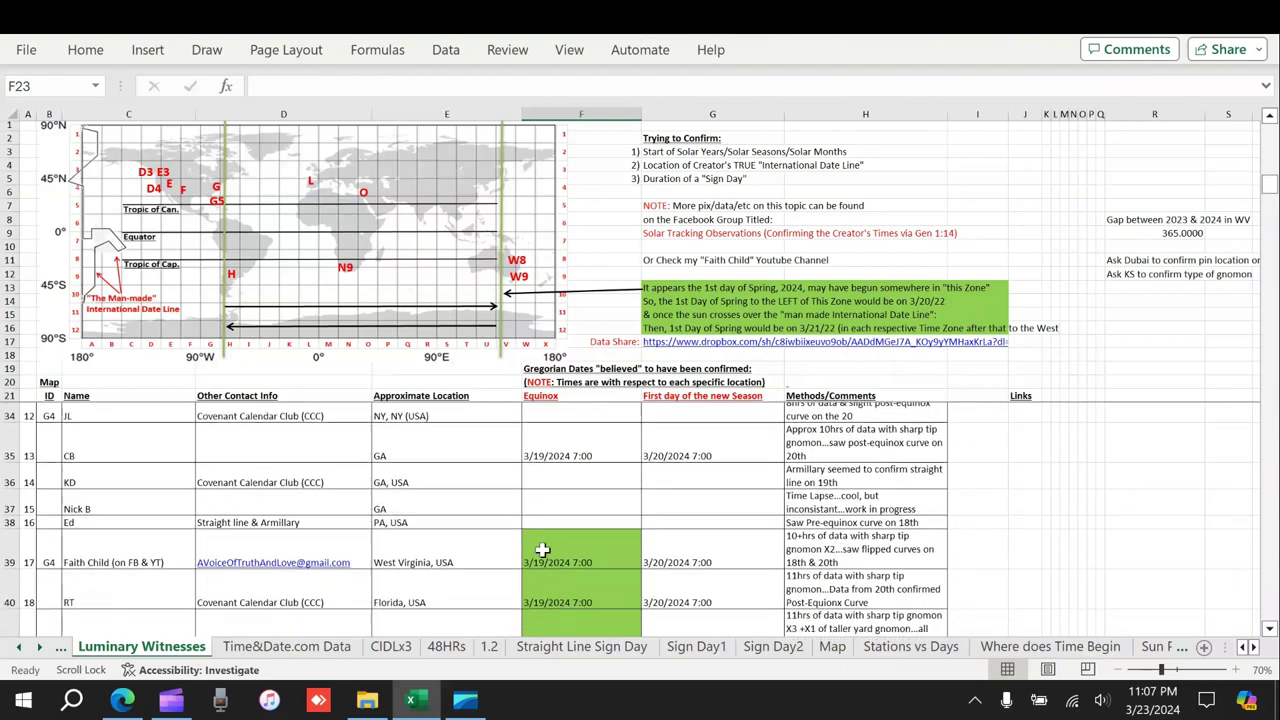
pyautogui.scroll(4, 567, 545)
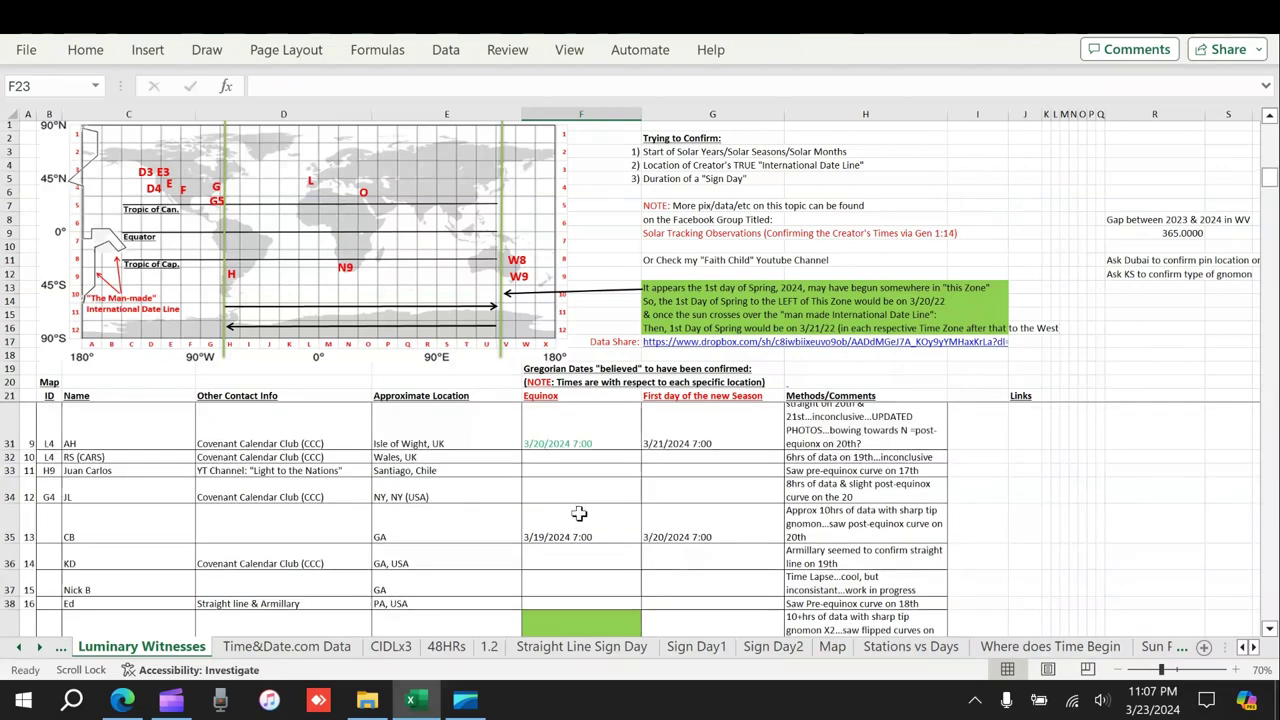
pyautogui.scroll(6, 563, 478)
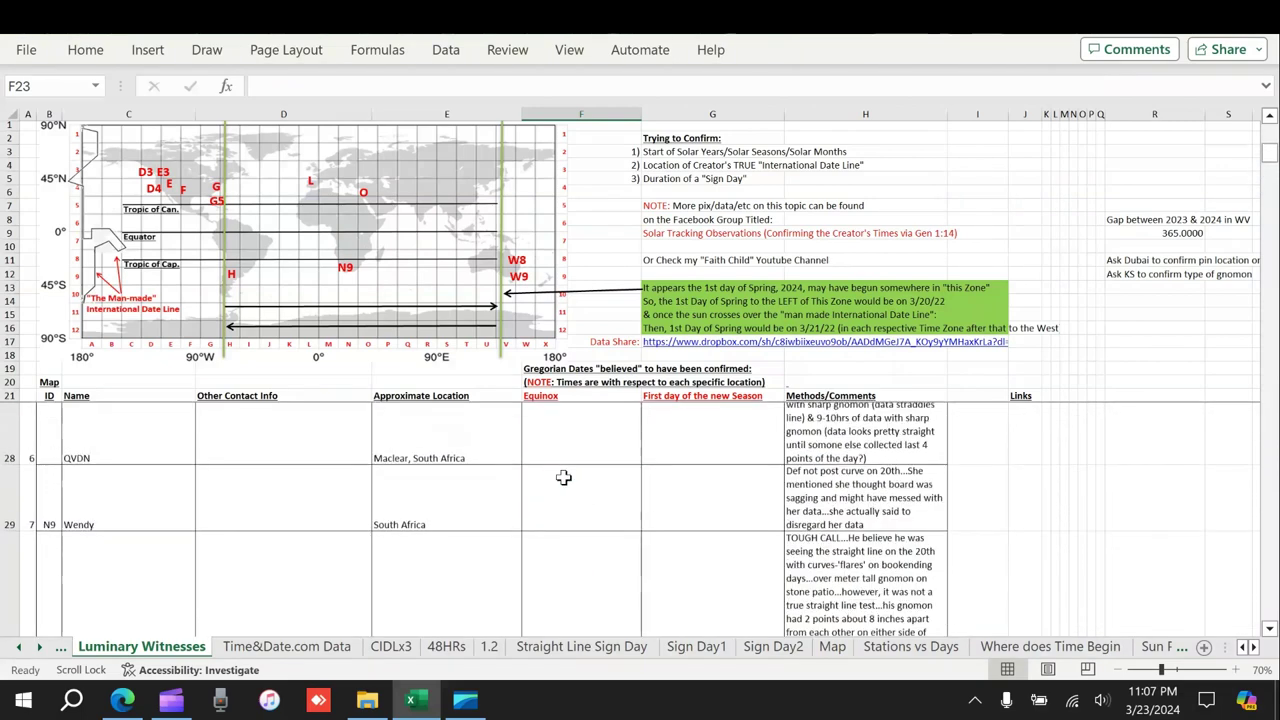
pyautogui.scroll(-3, 565, 476)
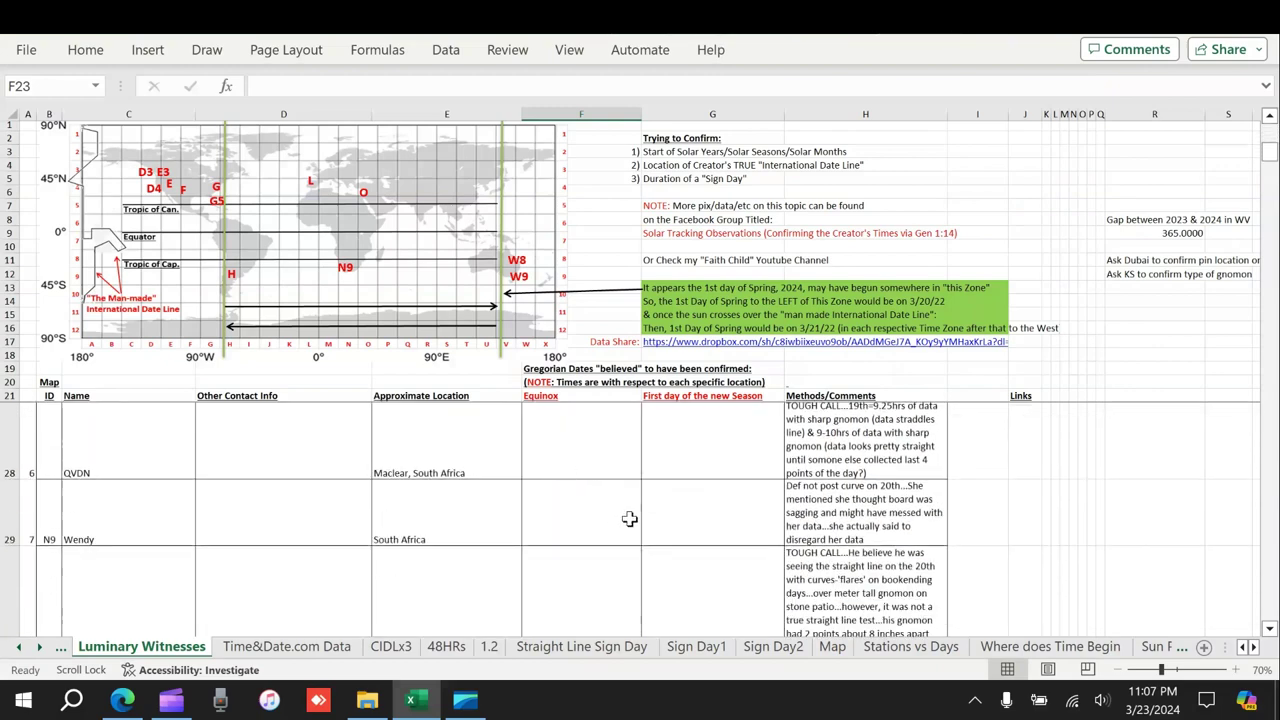
# Examine the date line's shift across the three seasonal maps on the CIDLx3 sheet, and return to the Luminary Witnesses sheet
pyautogui.scroll(4, 815, 458)
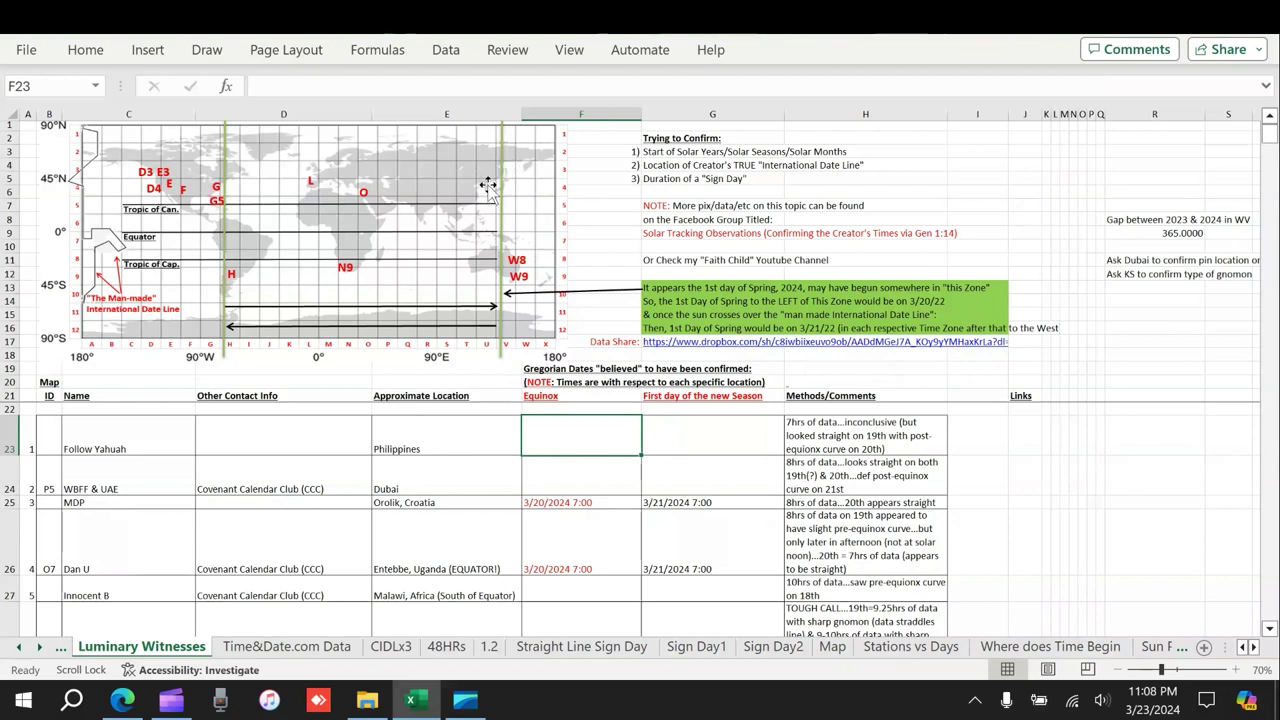
pyautogui.click(391, 647)
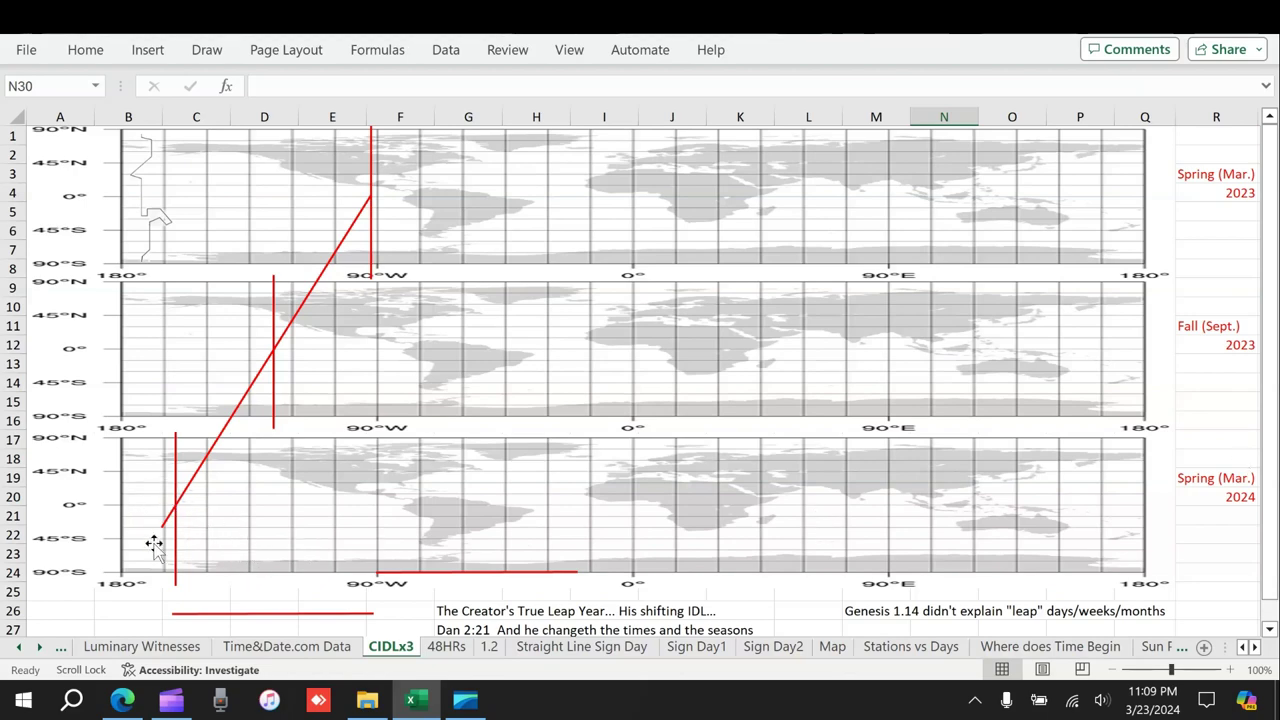
pyautogui.click(142, 647)
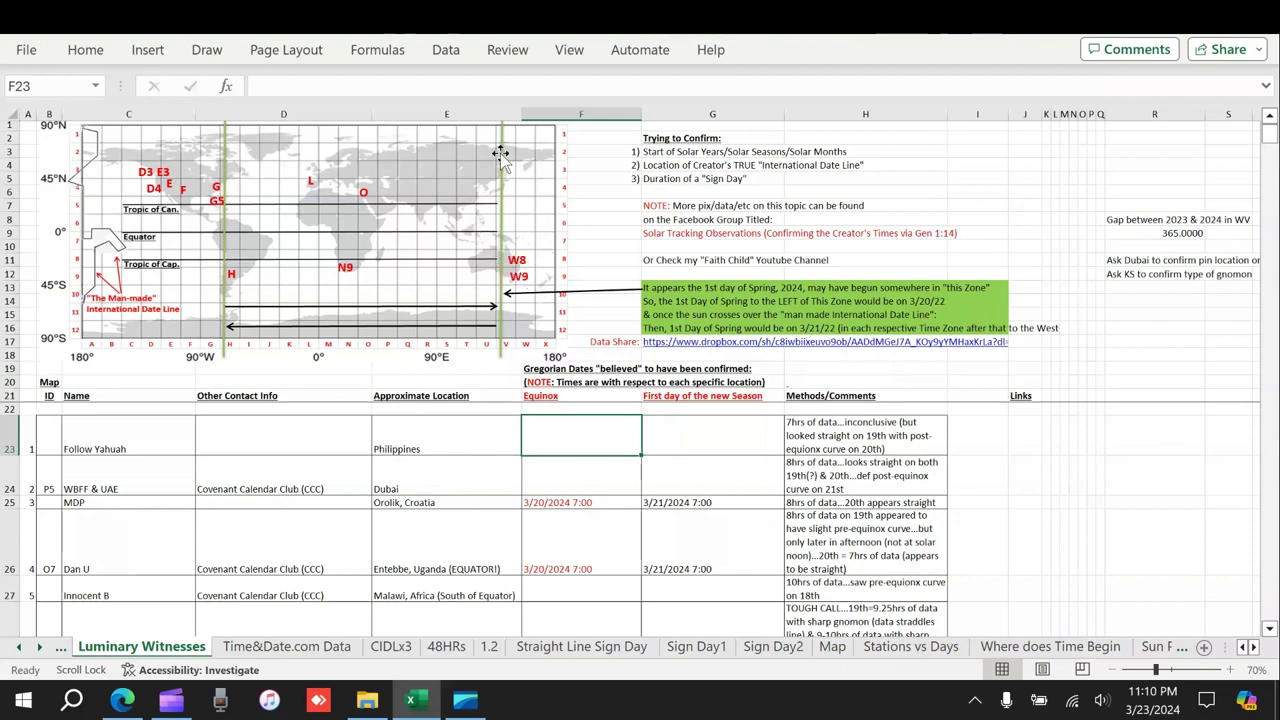
# Compare the method comment of the Philippines entry with that of the Malawi entry
pyautogui.click(411, 447)
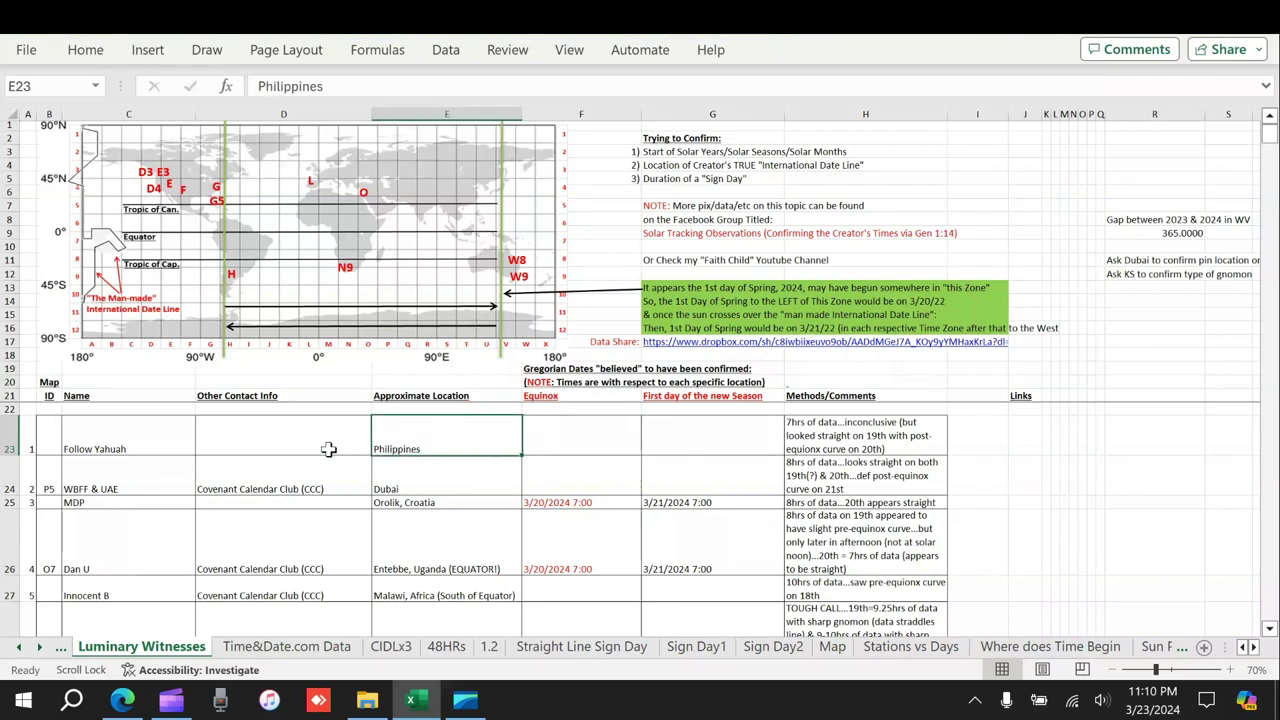
pyautogui.click(856, 440)
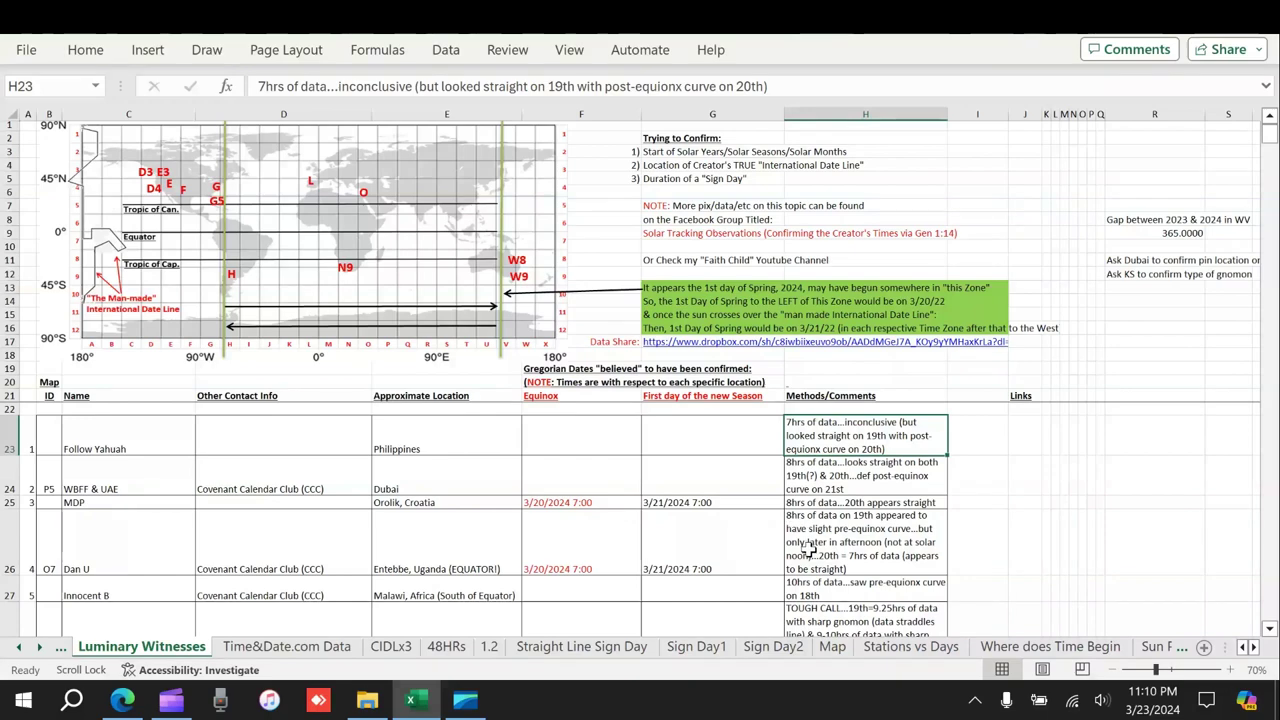
pyautogui.scroll(-2, 816, 551)
pyautogui.scroll(-1, 846, 552)
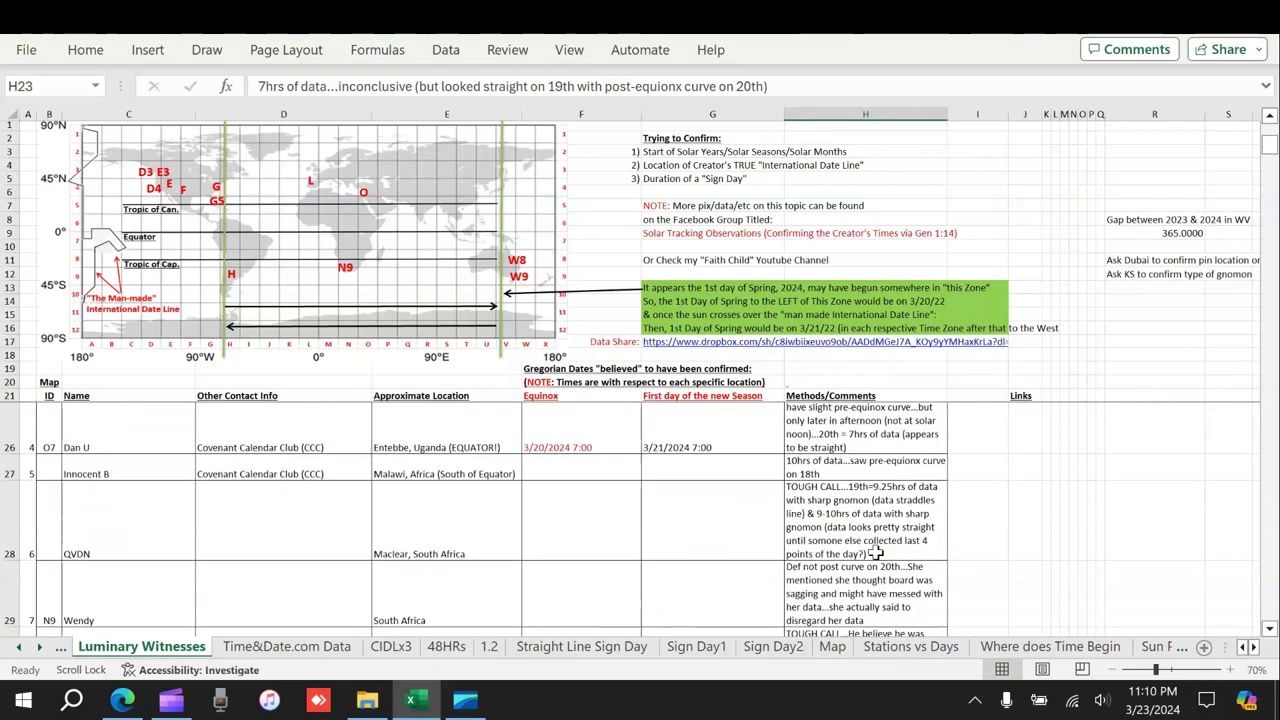
pyautogui.click(808, 468)
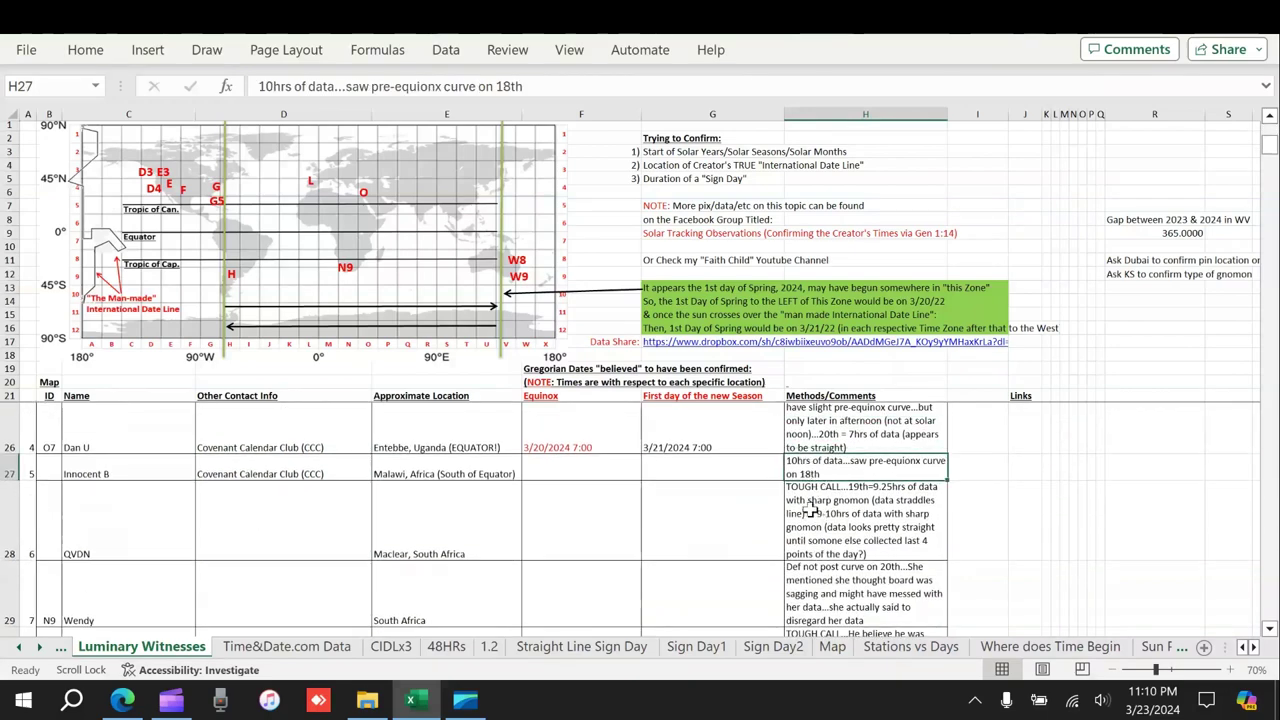
pyautogui.scroll(1, 838, 462)
pyautogui.scroll(3, 828, 462)
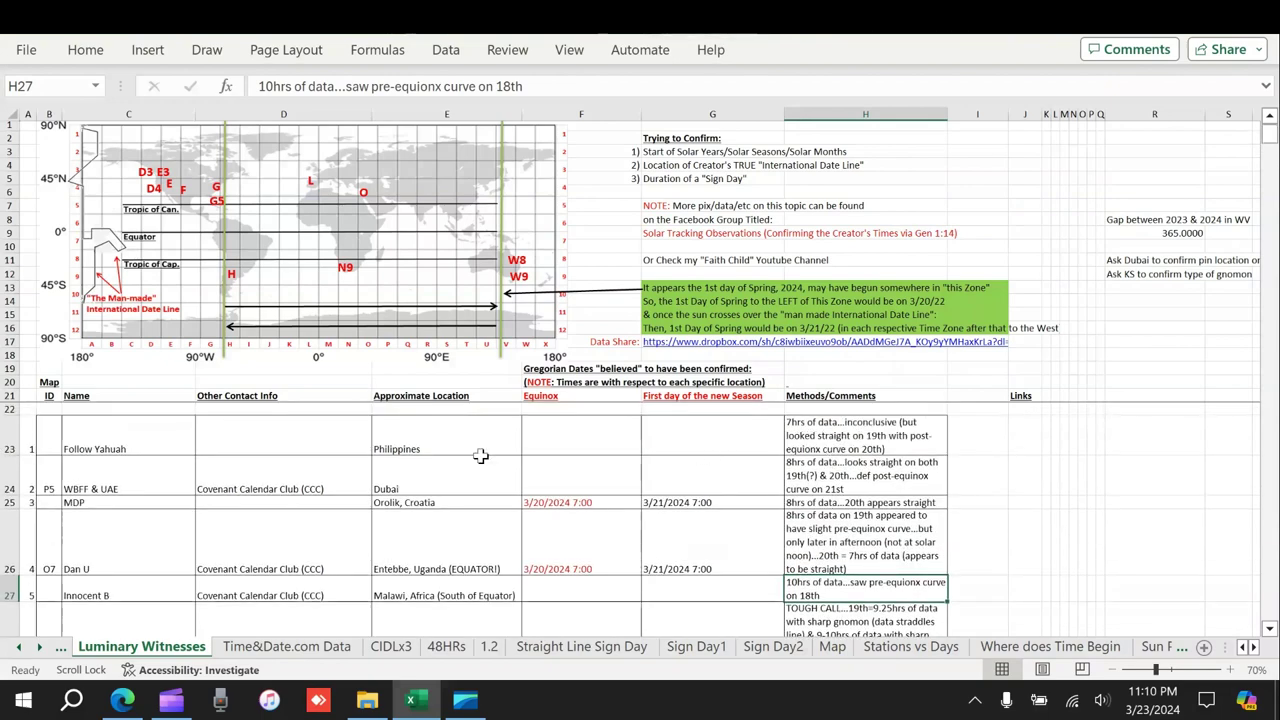
pyautogui.click(820, 428)
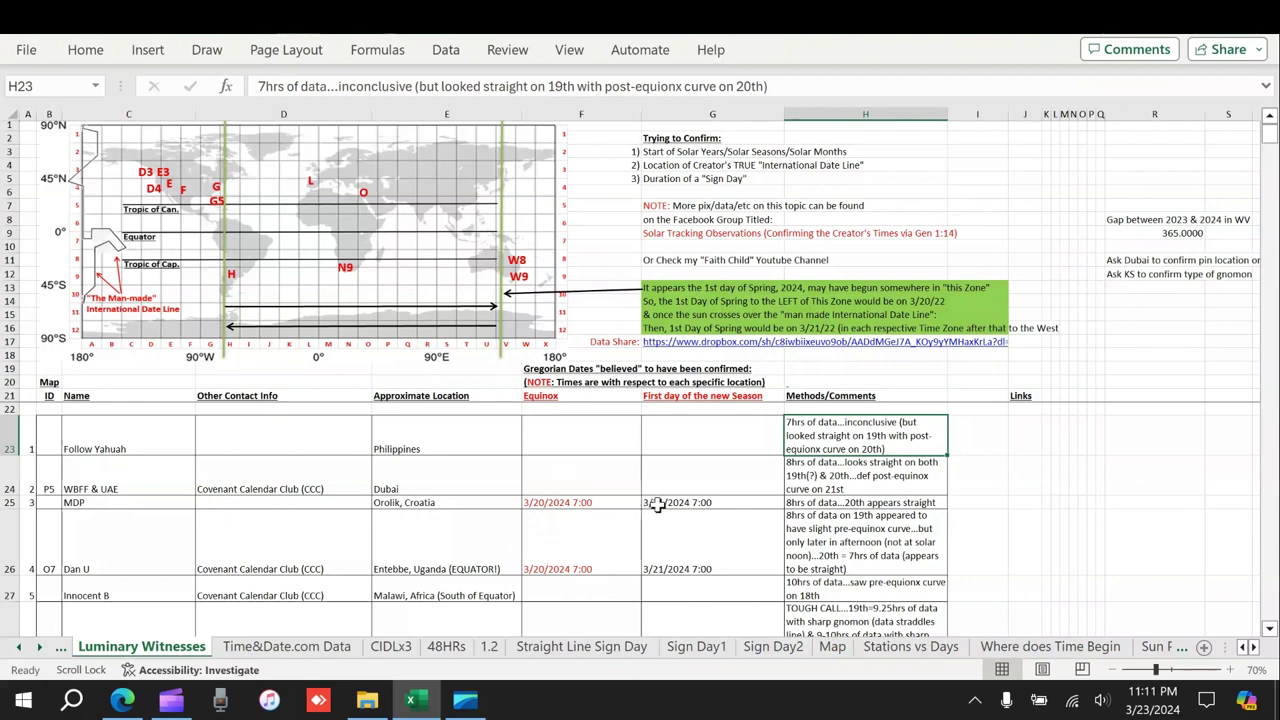
# Check the Dubai entry's date cells and method comment against the equinox dates of the Croatia and Uganda entries
pyautogui.click(609, 479)
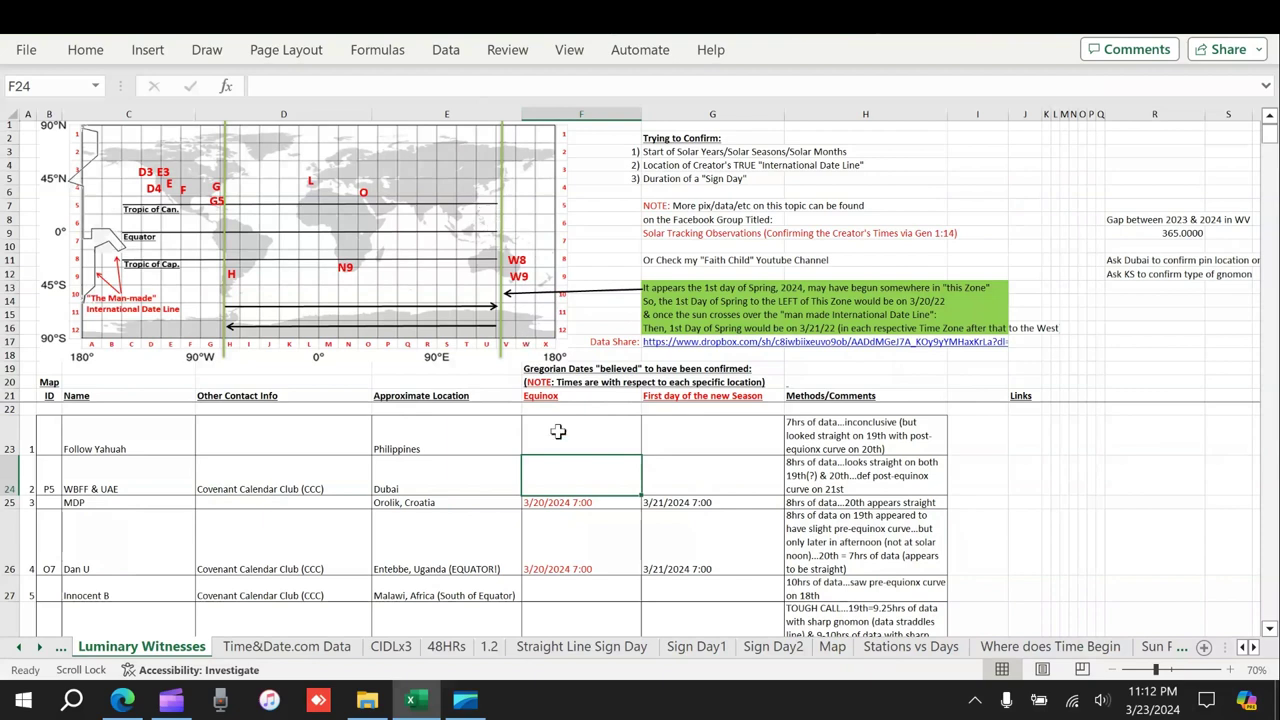
pyautogui.click(586, 515)
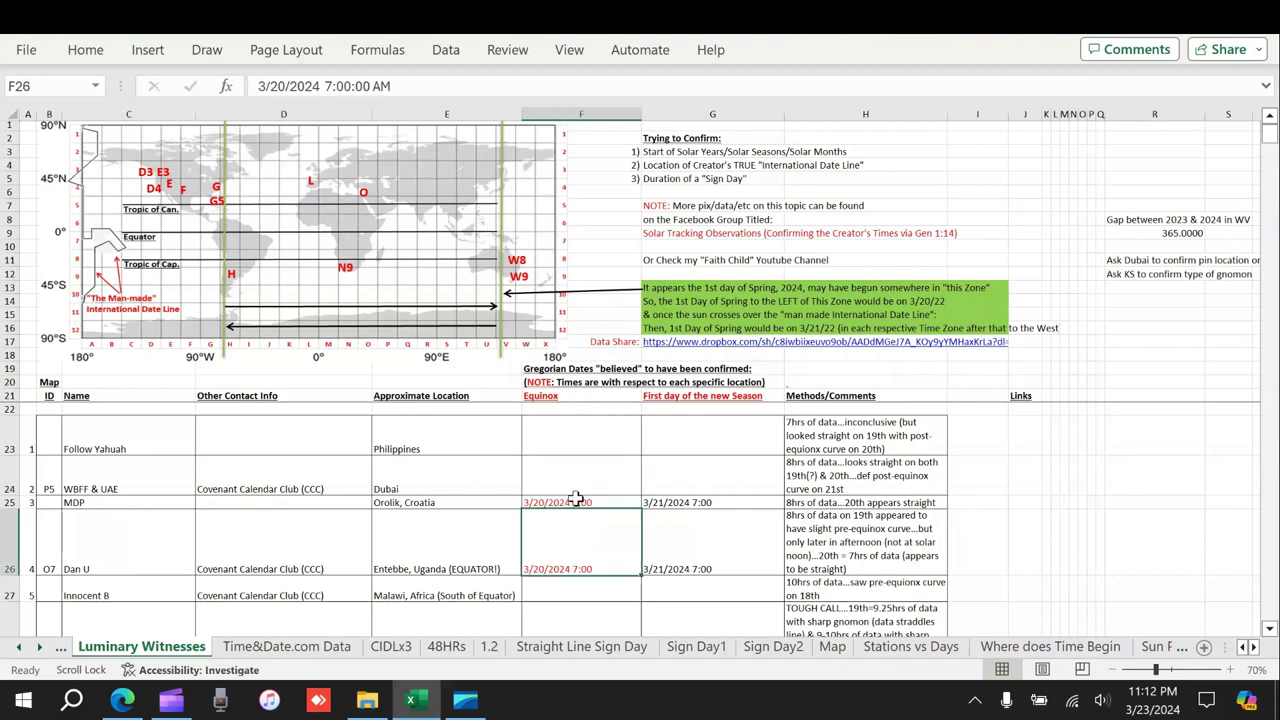
pyautogui.click(578, 500)
pyautogui.click(581, 473)
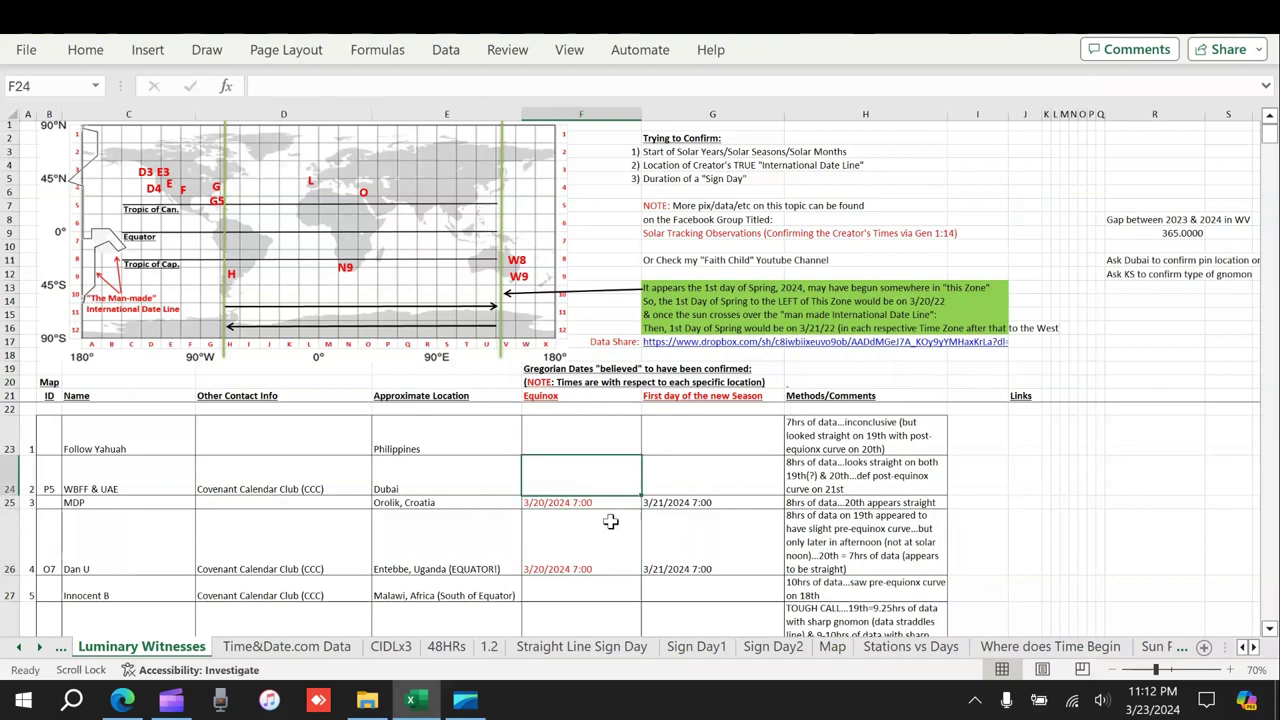
pyautogui.click(721, 463)
pyautogui.click(832, 492)
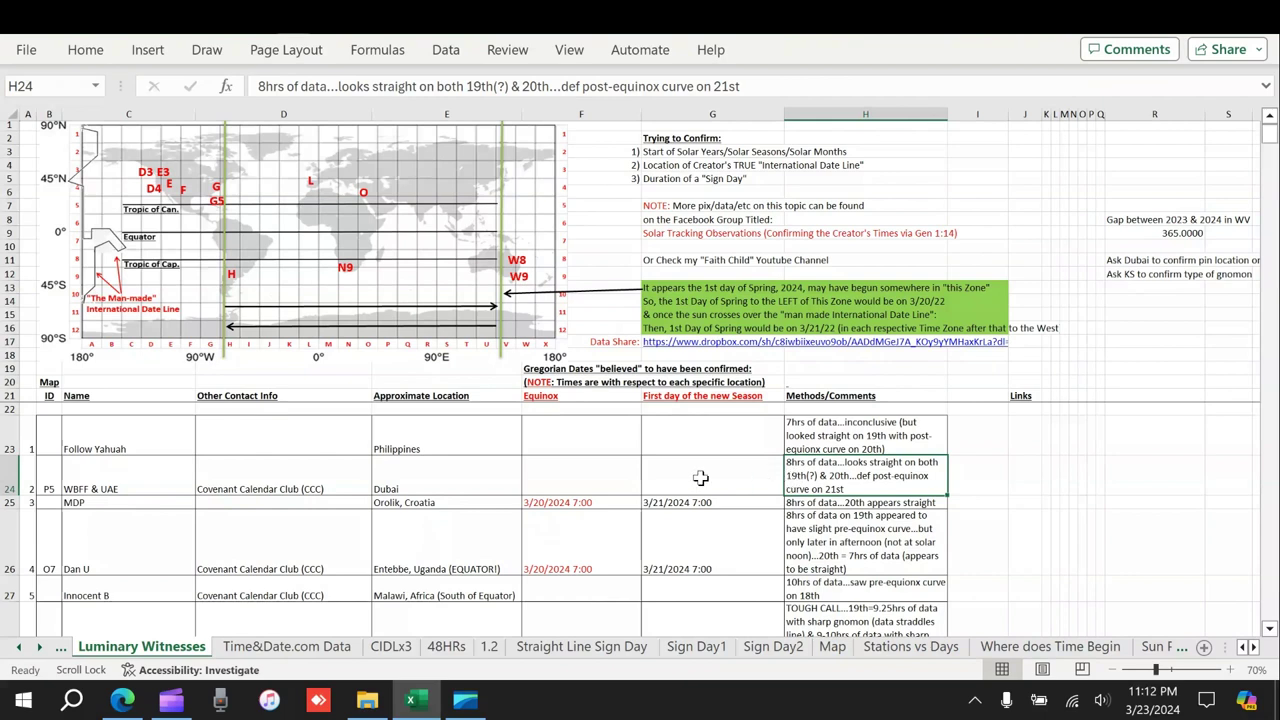
# Review the Philippines entry's location and date cells, and compare its method comment with the Dubai and Croatia comments
pyautogui.click(410, 447)
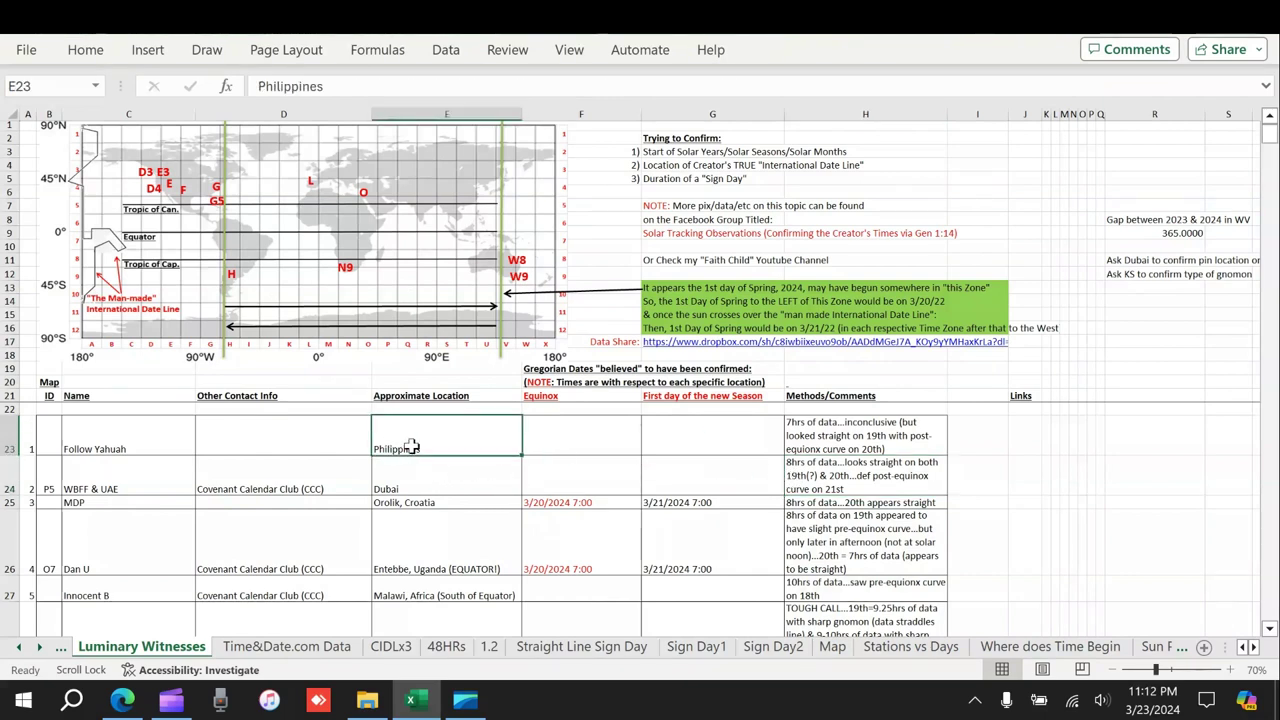
pyautogui.moveTo(410, 447); pyautogui.dragTo(760, 447)
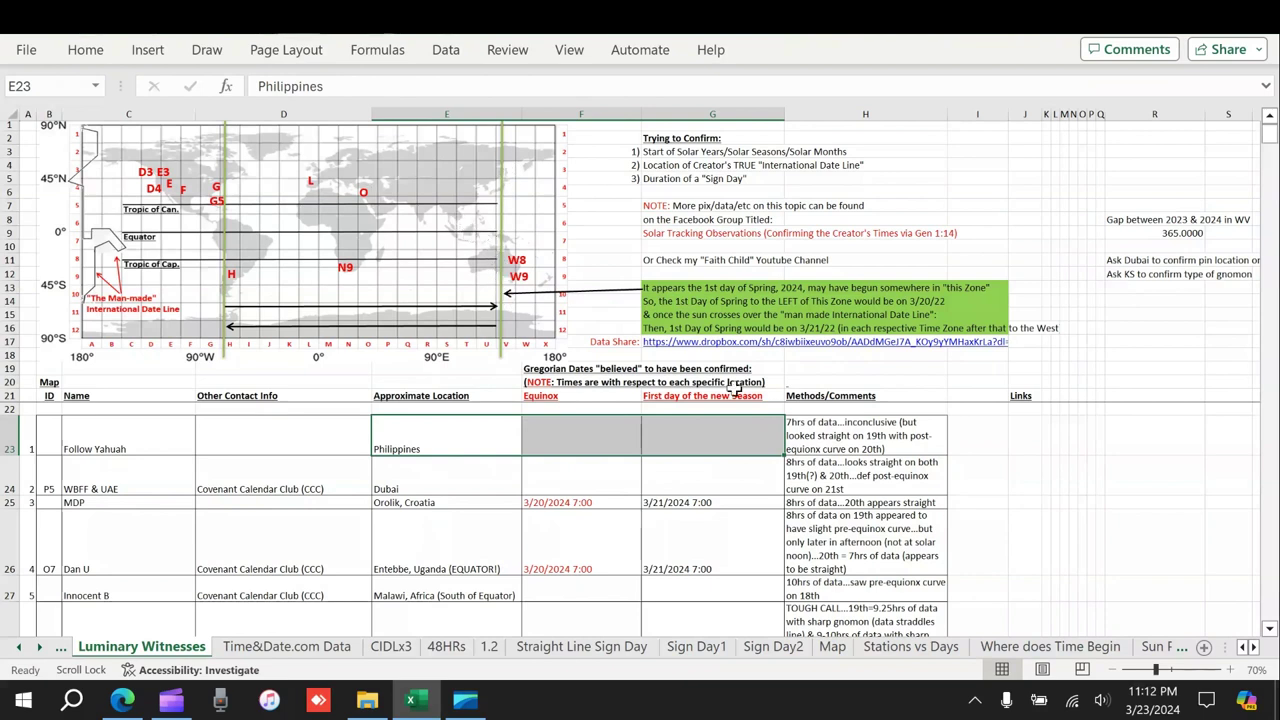
pyautogui.click(826, 474)
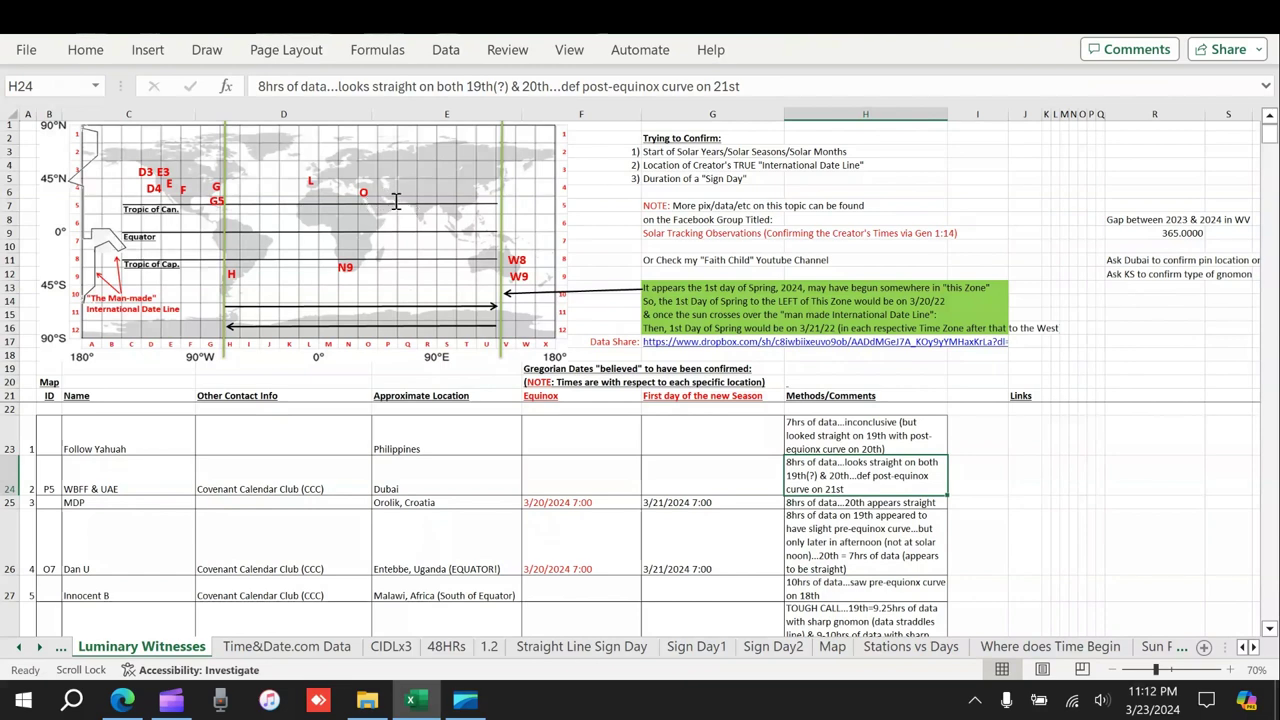
pyautogui.click(853, 505)
pyautogui.click(843, 468)
pyautogui.moveTo(823, 437); pyautogui.dragTo(846, 483)
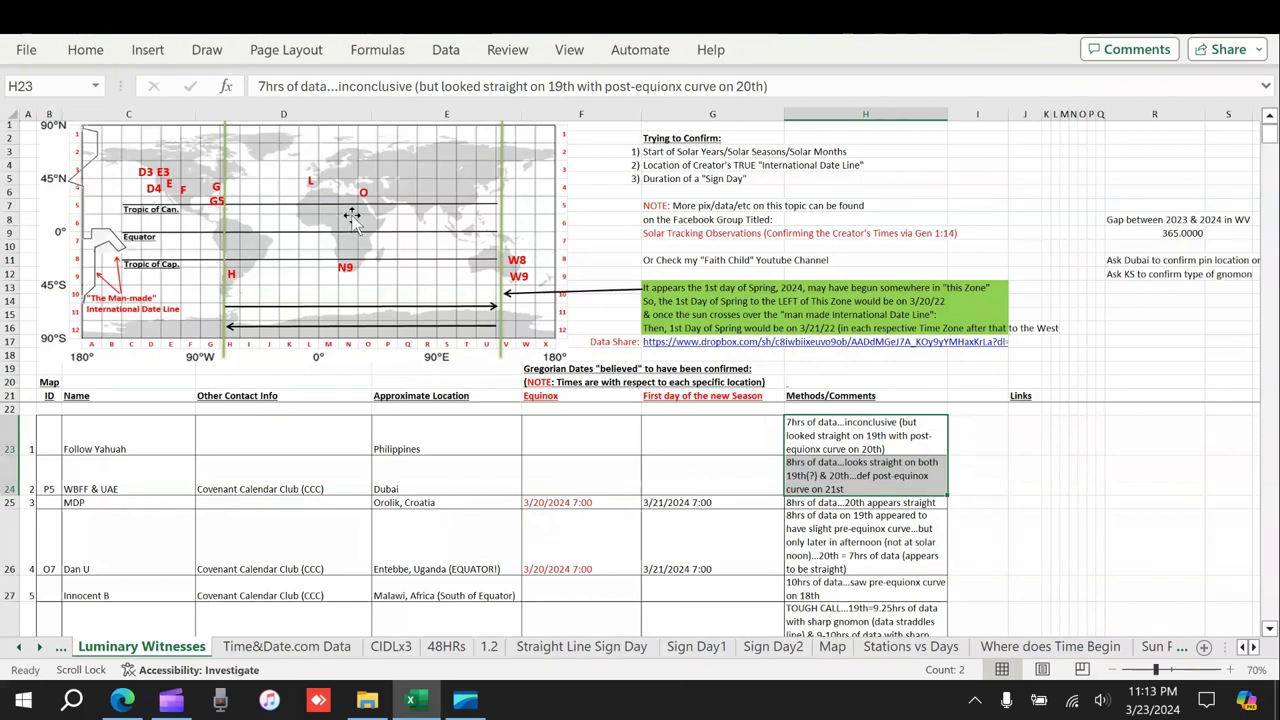
# Read the Croatia entry's method comment, switch to File Explorer and open the "6,Croatia, Orolik" folder inside folder 20
pyautogui.scroll(-1, 675, 508)
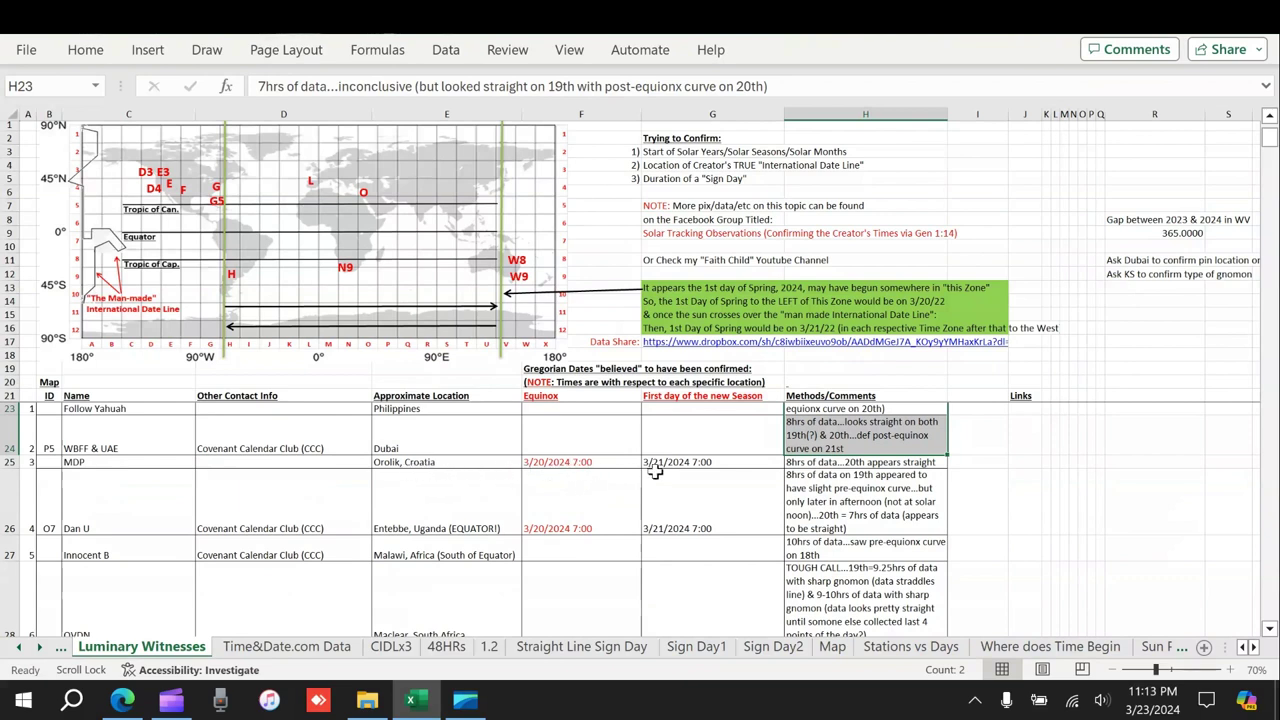
pyautogui.click(840, 462)
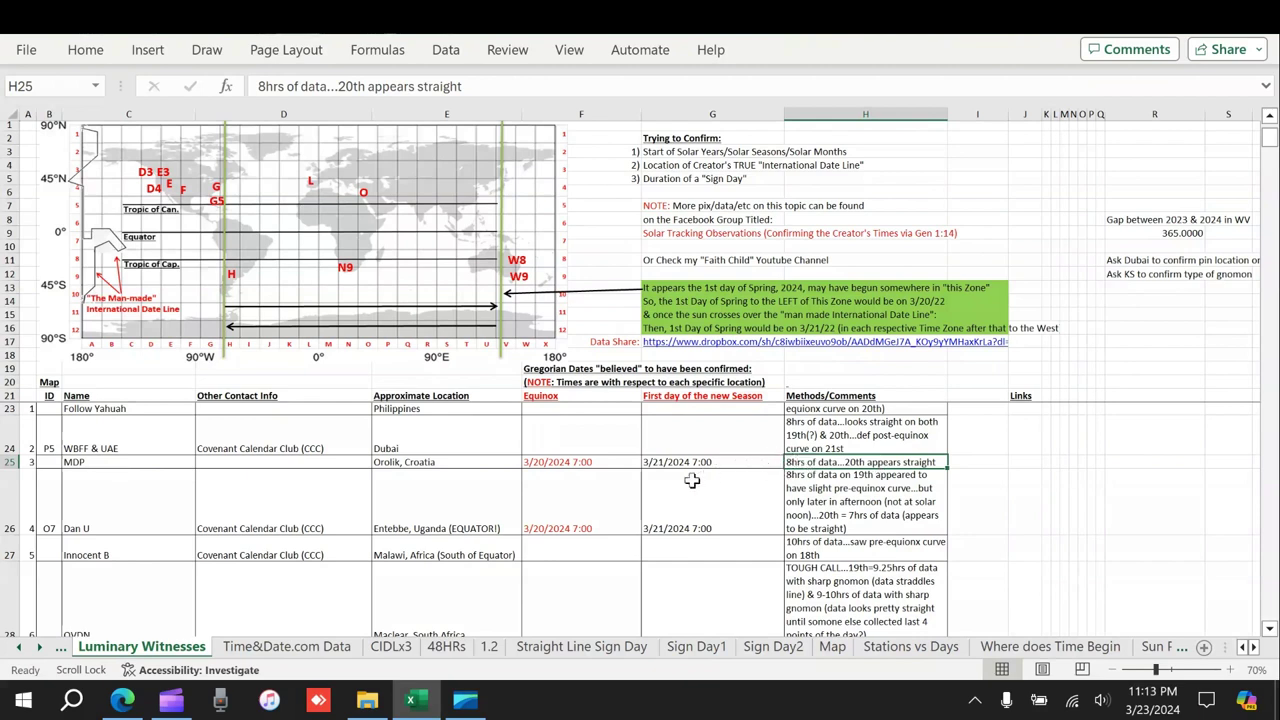
pyautogui.click(367, 703)
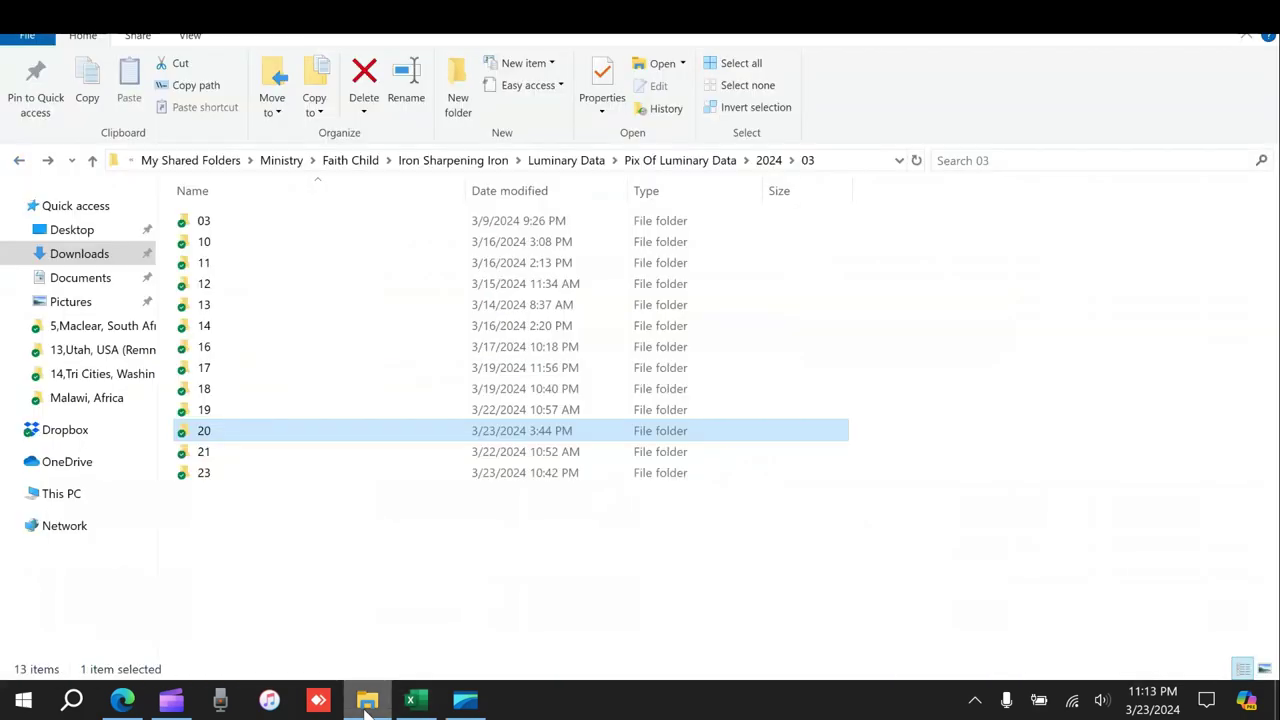
pyautogui.click(367, 703)
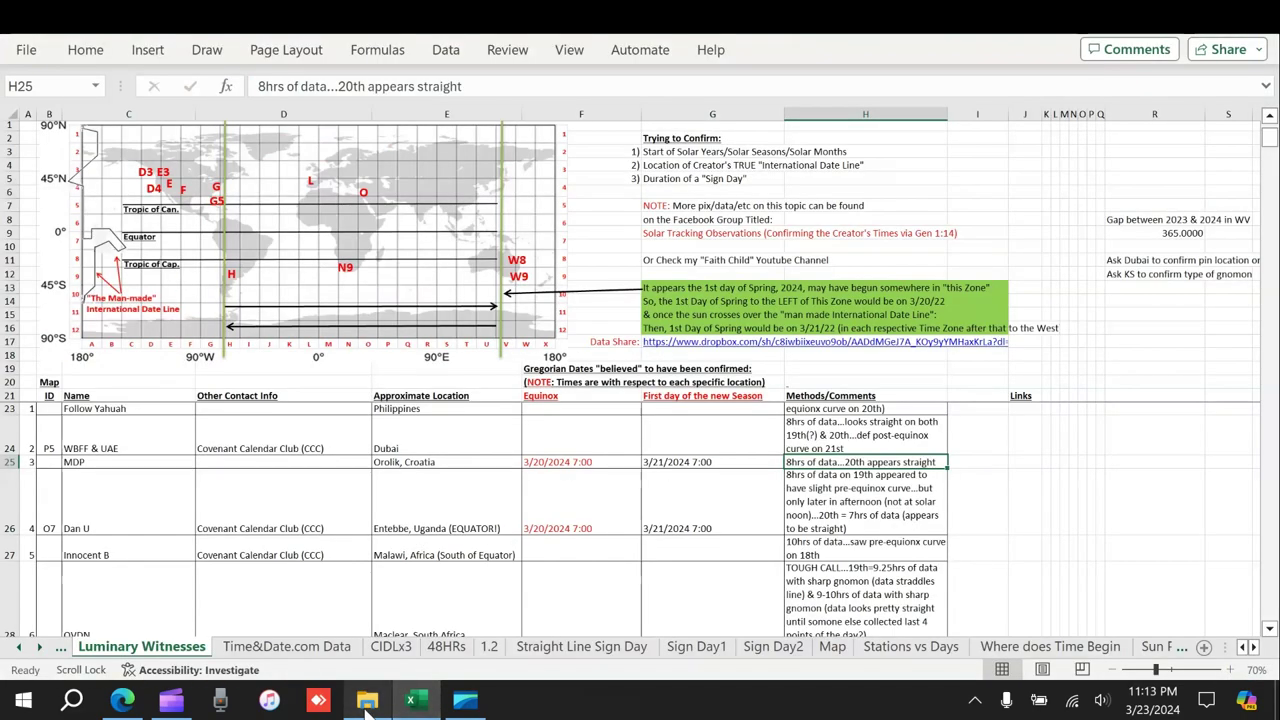
pyautogui.click(367, 703)
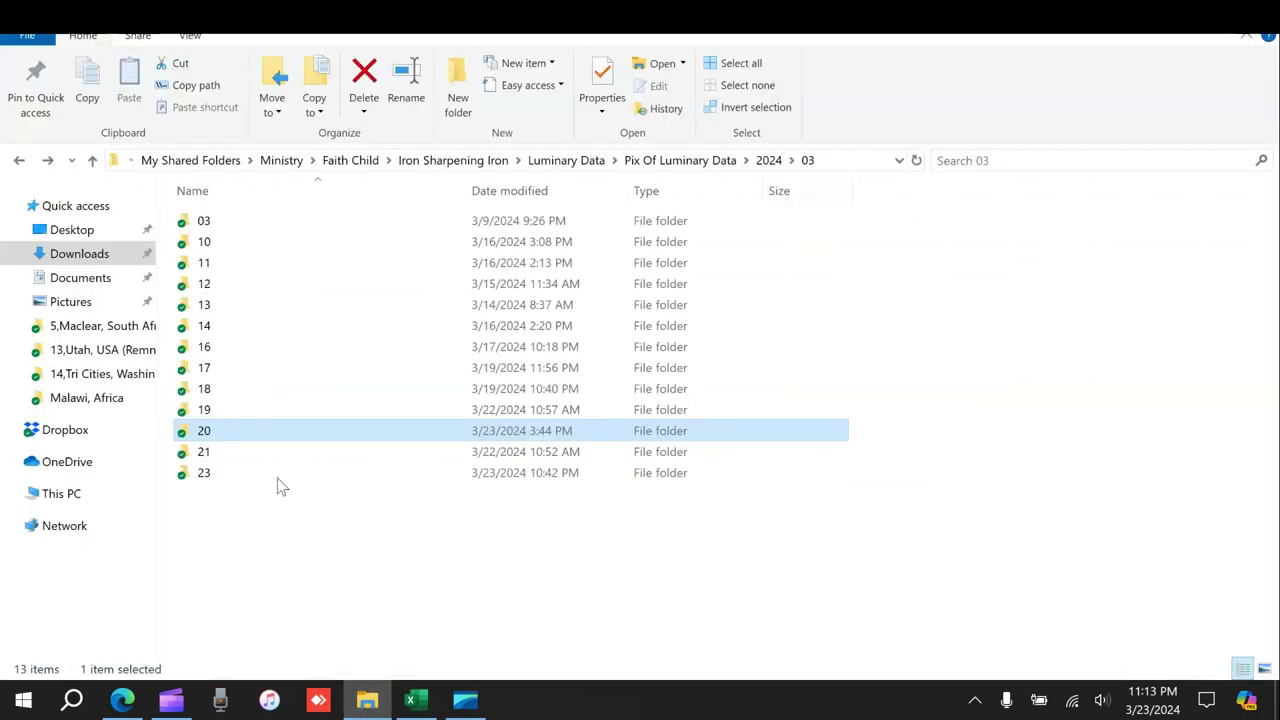
pyautogui.click(209, 437)
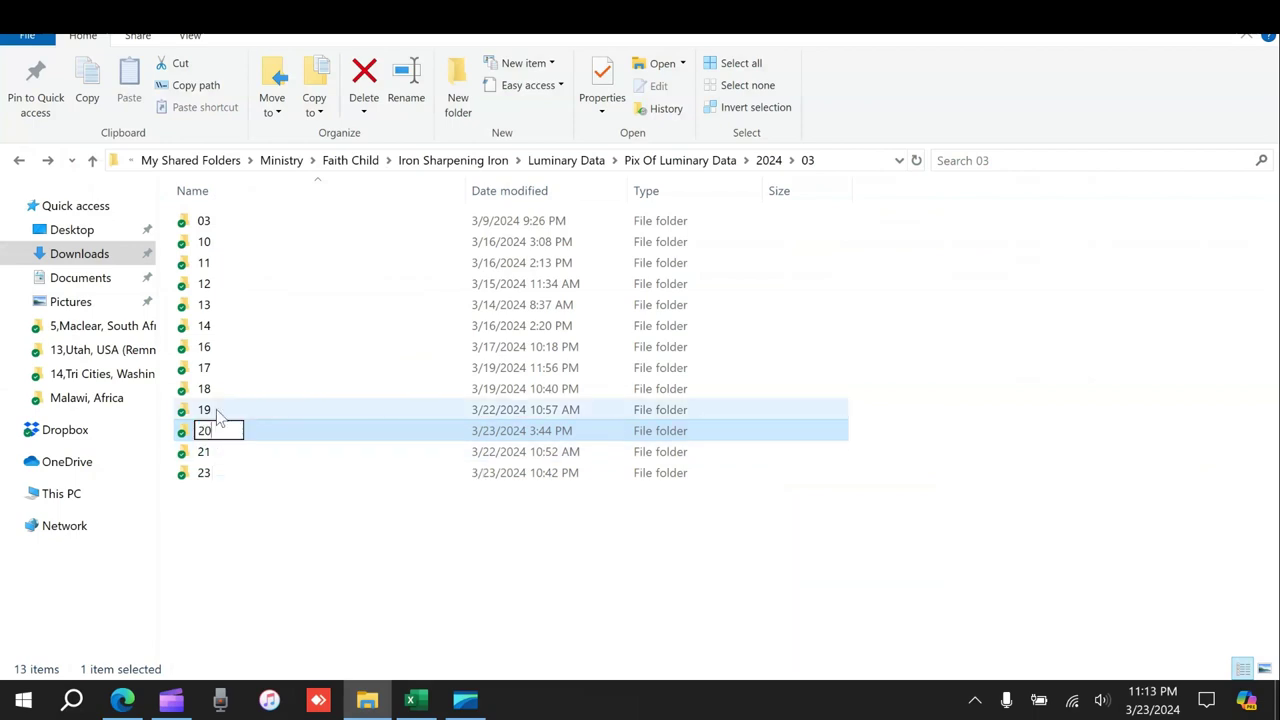
pyautogui.press('Return')
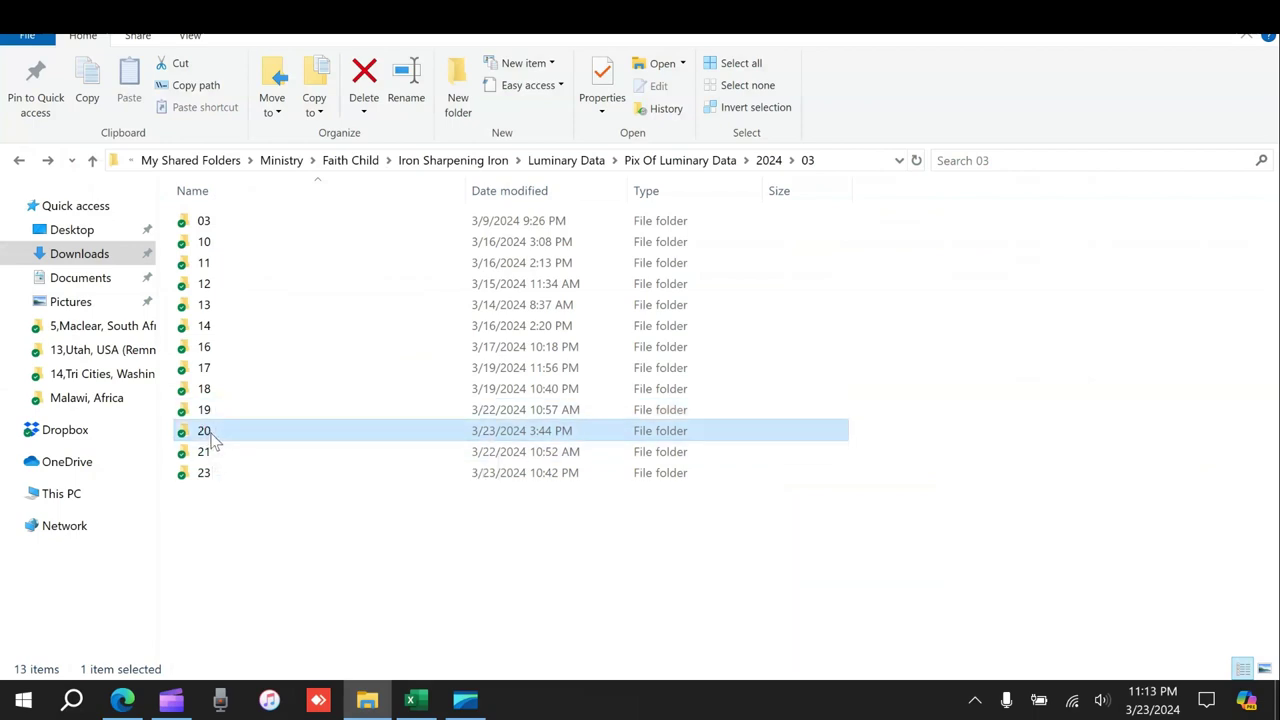
pyautogui.doubleClick(212, 437)
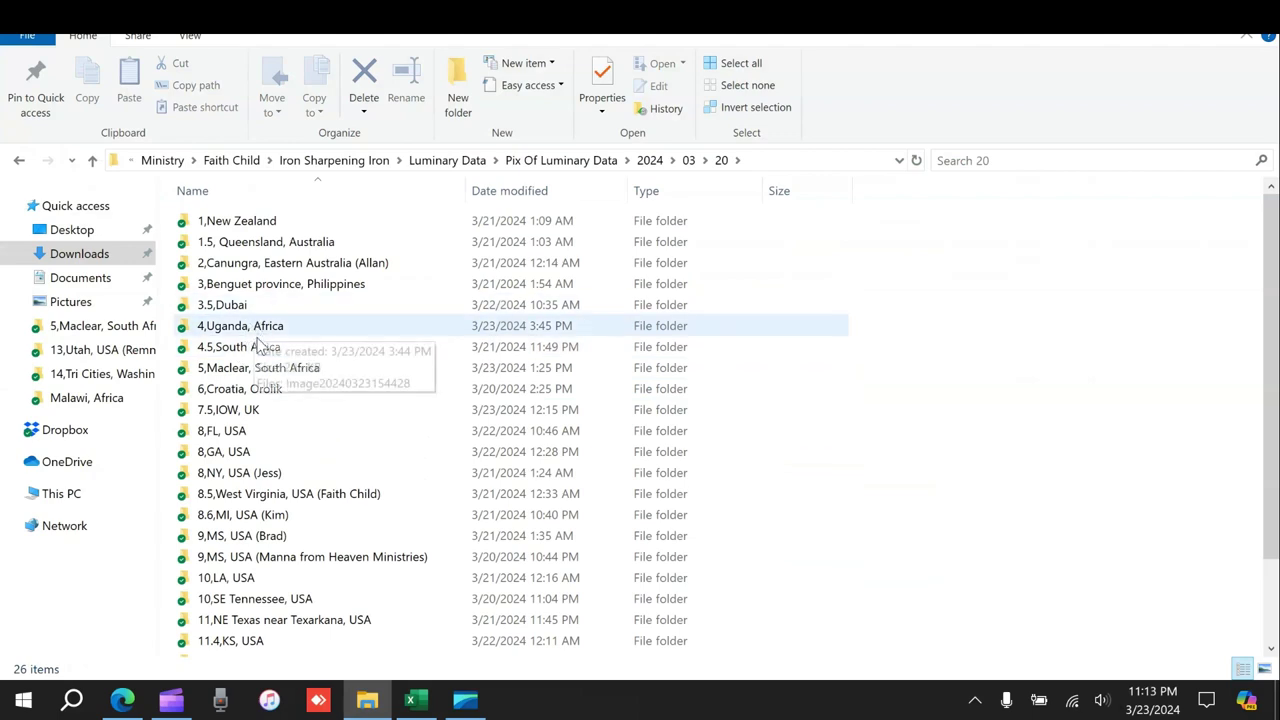
pyautogui.click(264, 393)
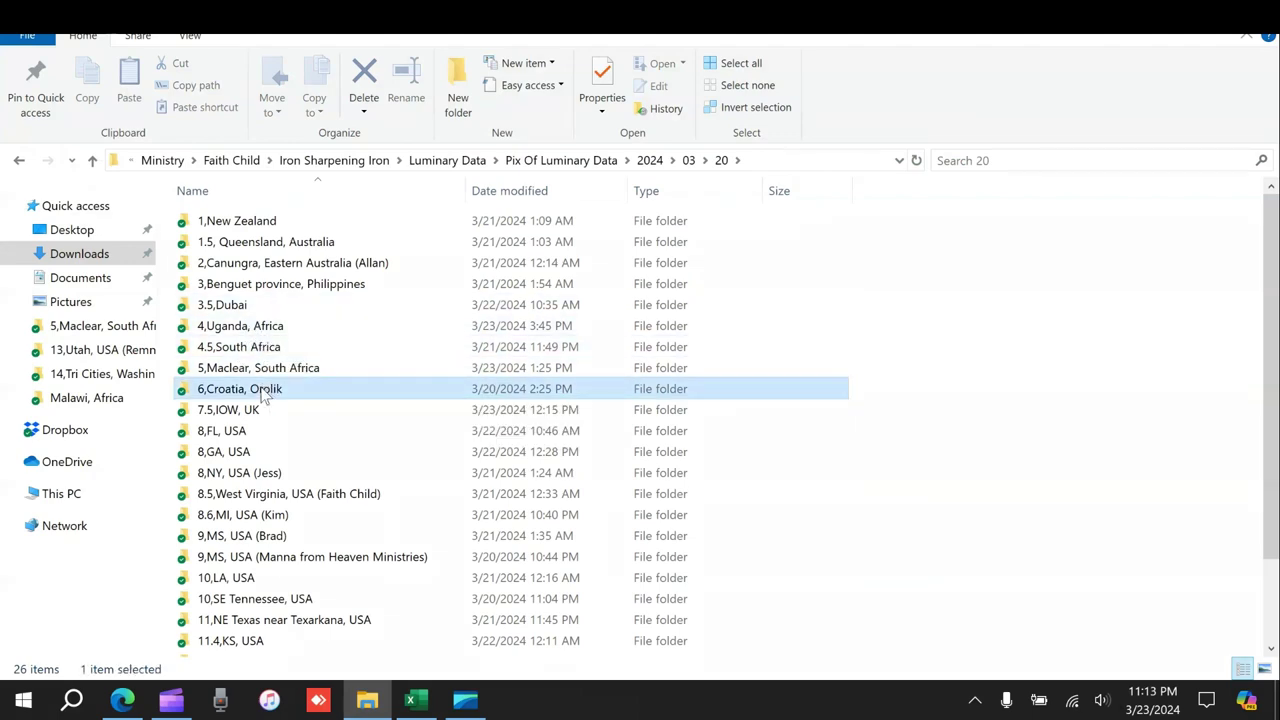
pyautogui.doubleClick(264, 390)
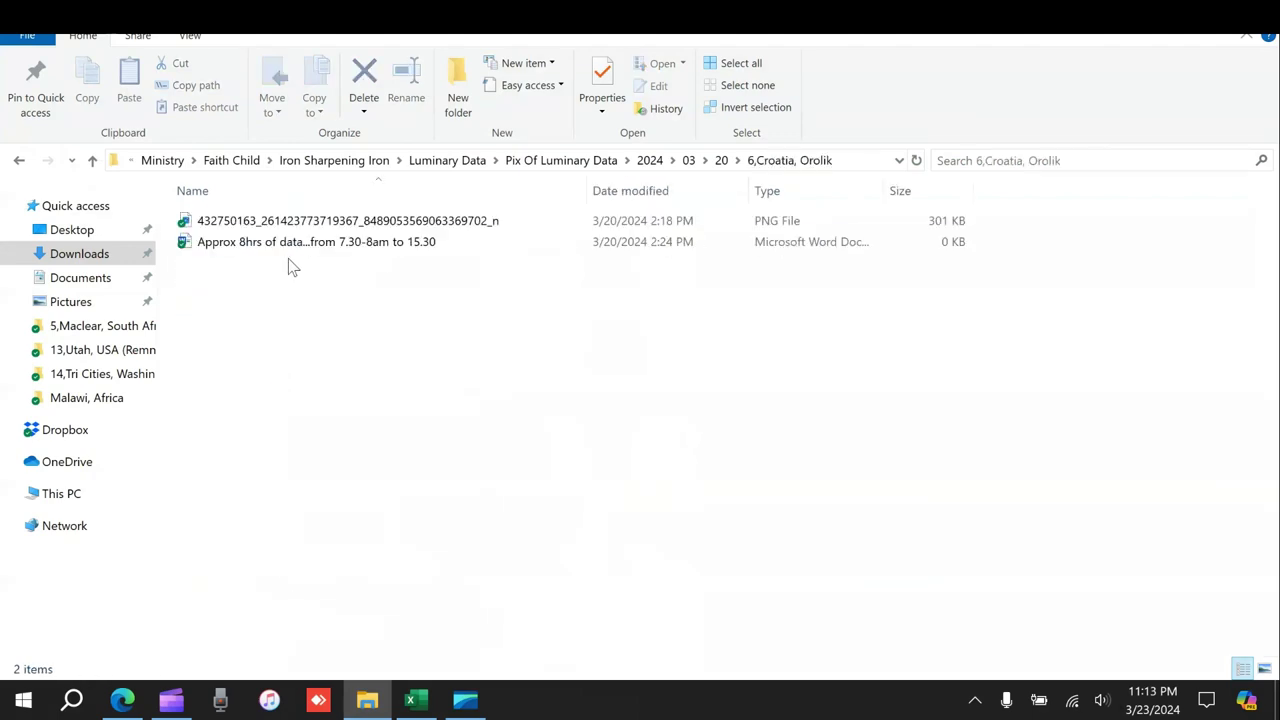
# View the Croatia folder's PNG photo, close it and return to folder 20
pyautogui.doubleClick(285, 220)
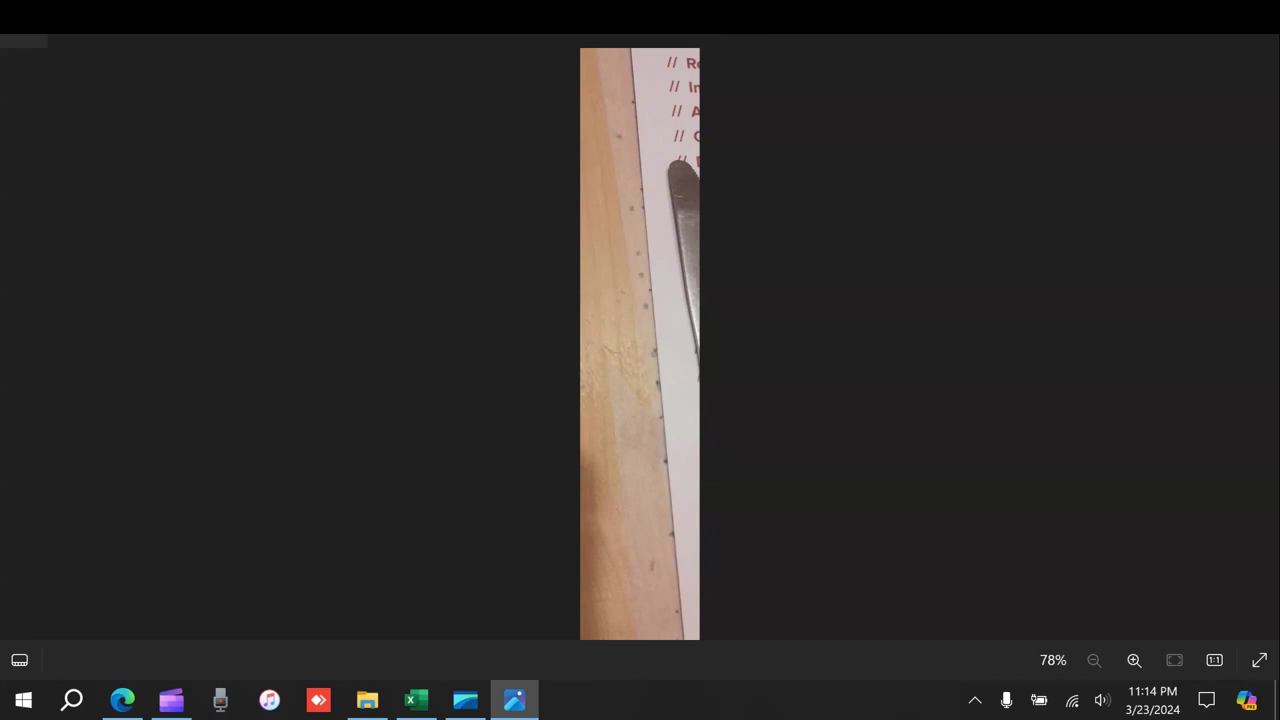
pyautogui.hotkey('alt', 'F4')
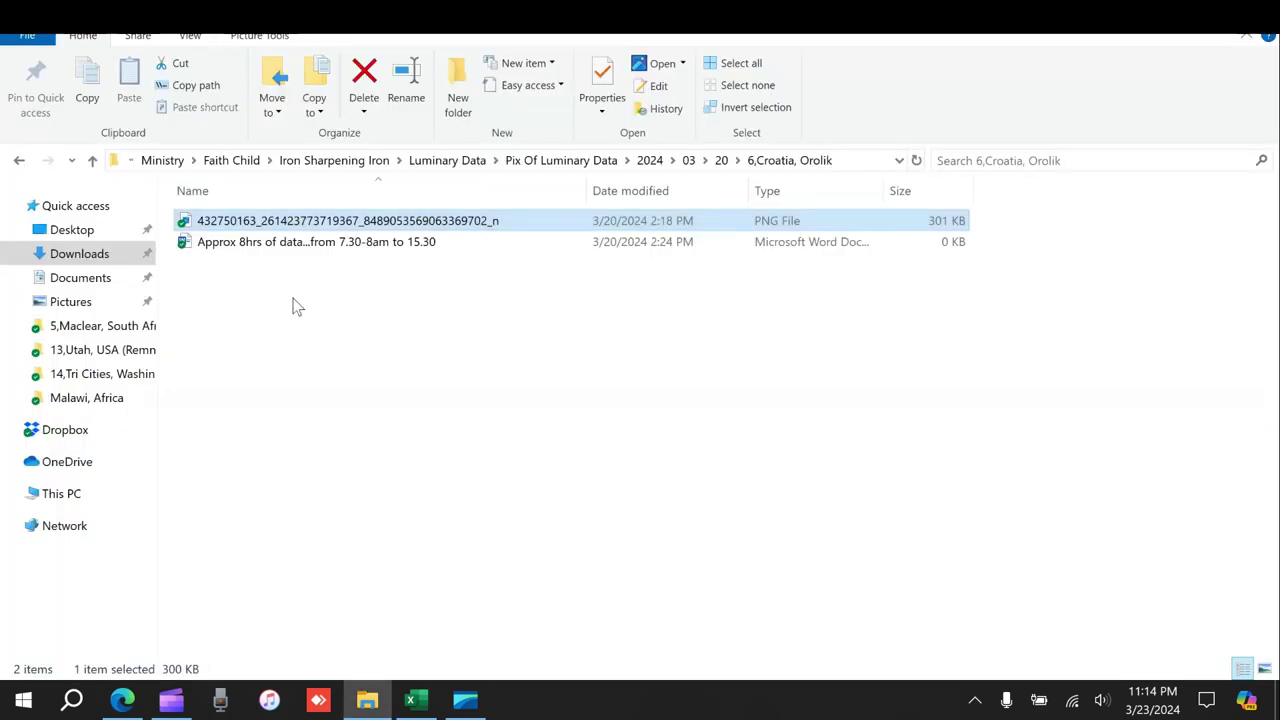
pyautogui.click(18, 163)
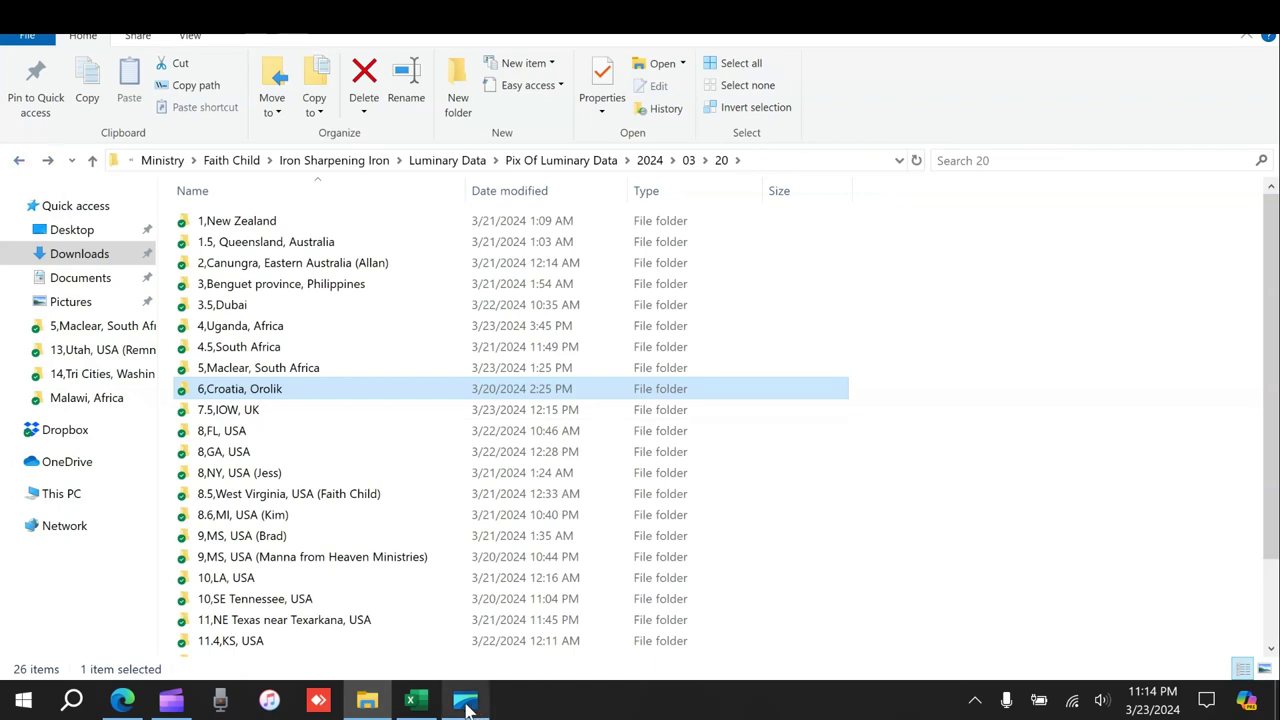
# Switch to Excel and check the Entebbe, Uganda entry's location and equinox date against its method comment
pyautogui.click(414, 700)
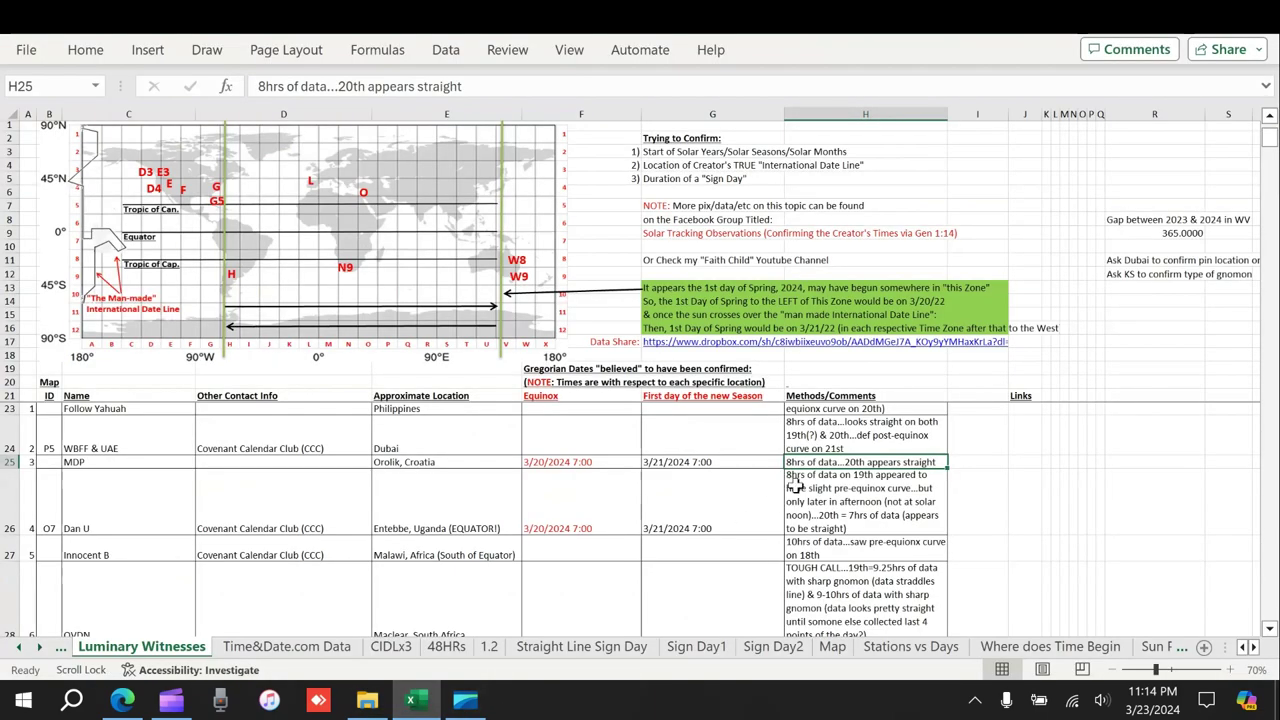
pyautogui.click(390, 520)
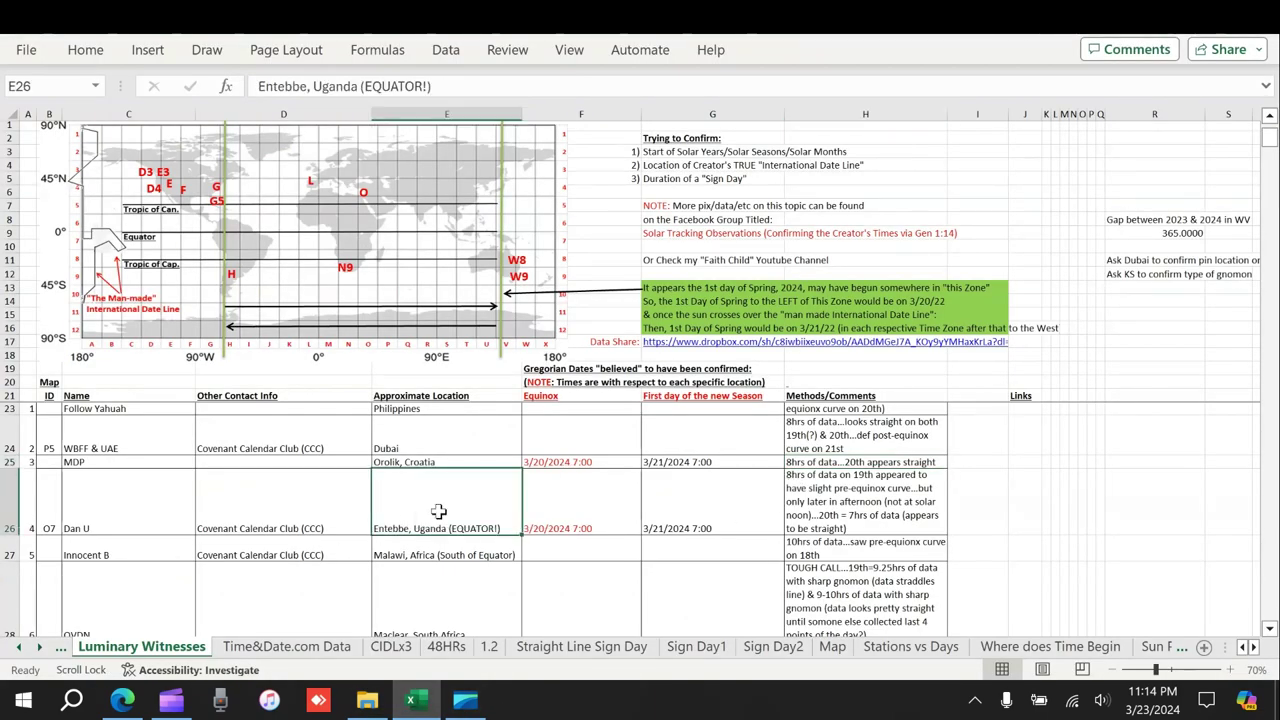
pyautogui.click(556, 502)
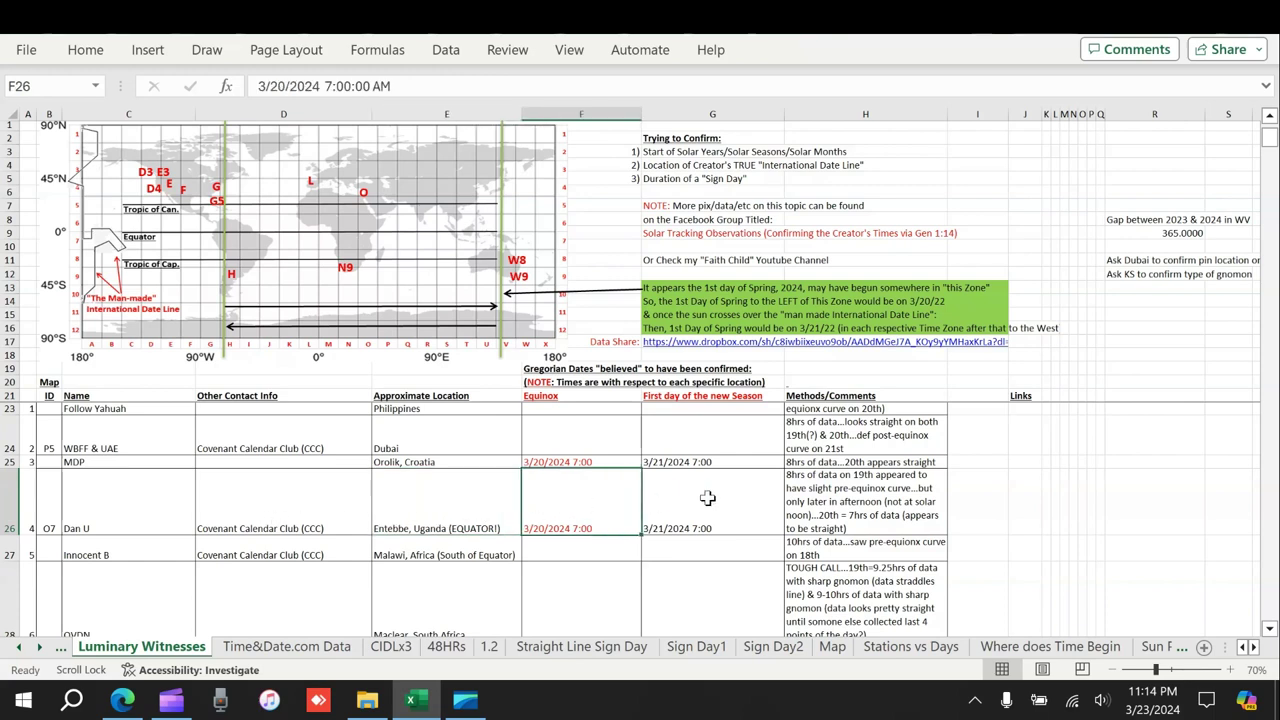
pyautogui.click(824, 497)
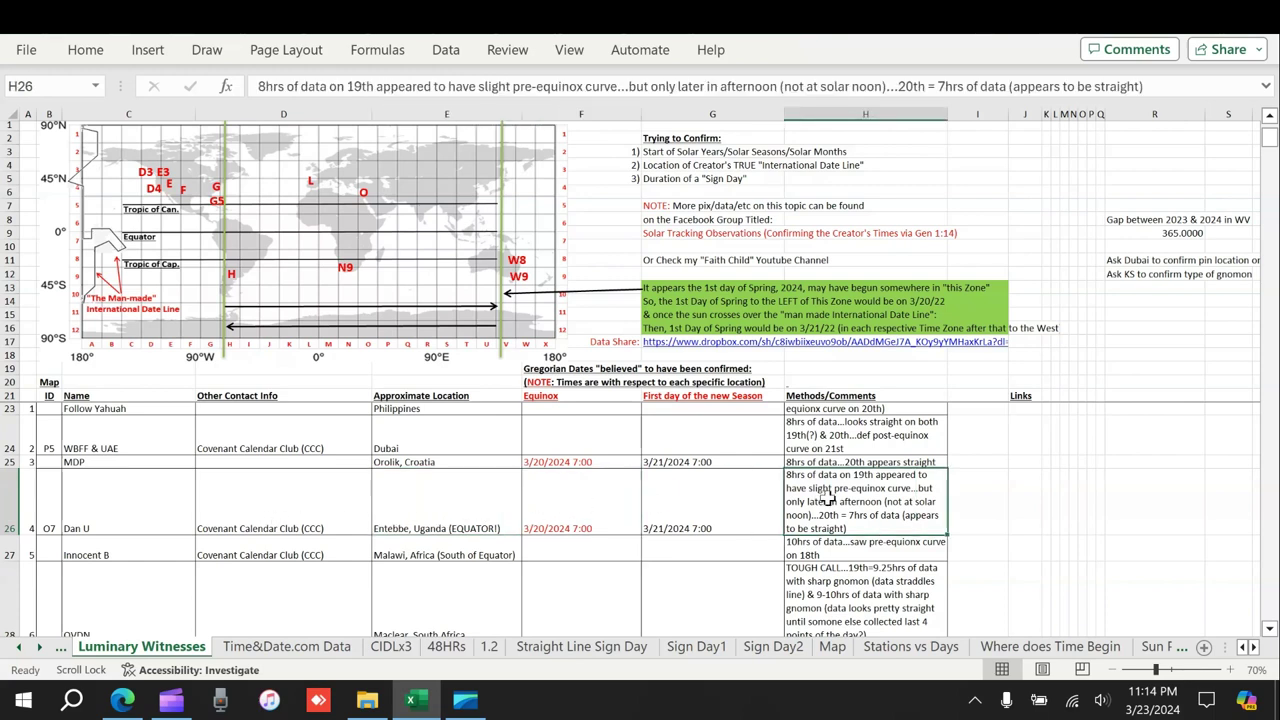
pyautogui.click(595, 521)
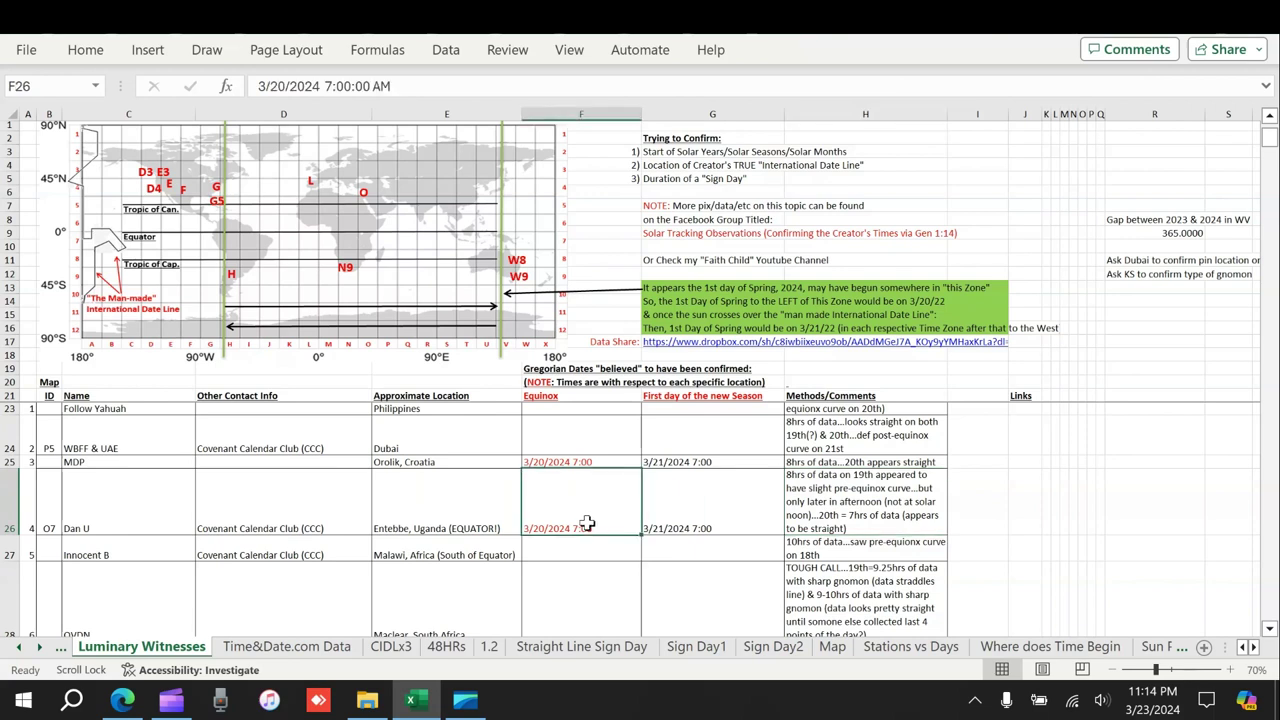
pyautogui.click(826, 521)
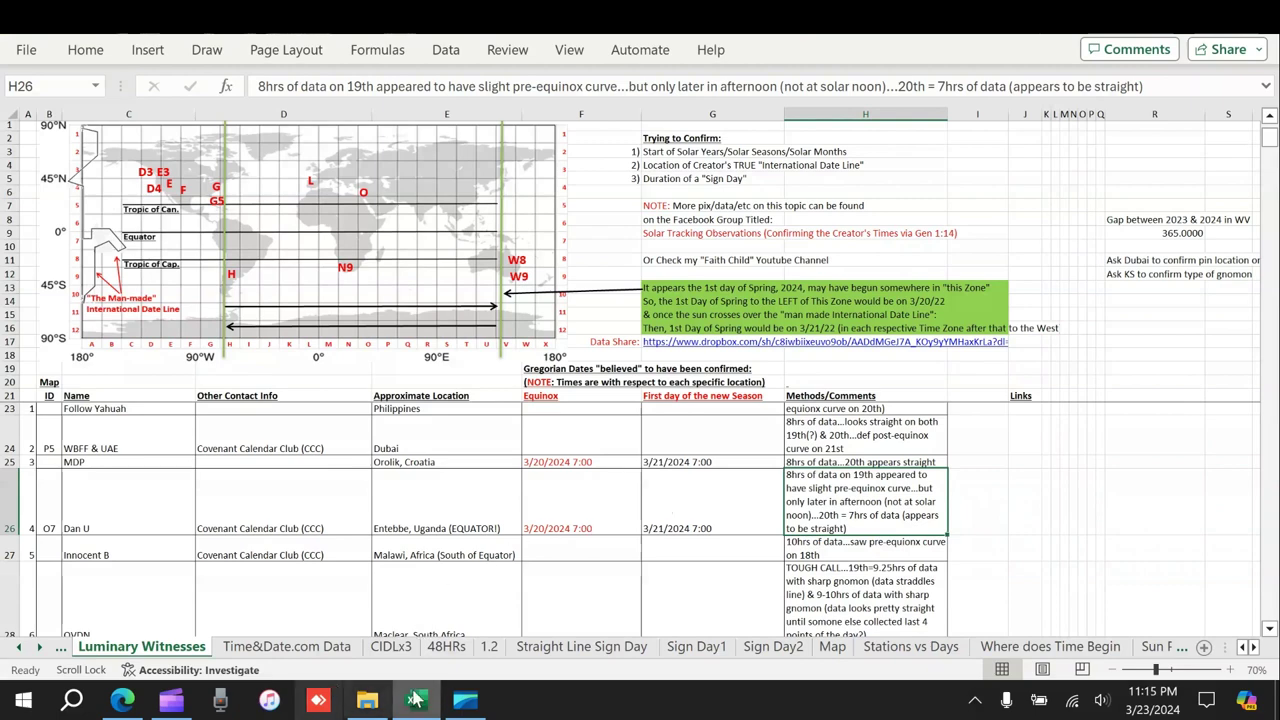
pyautogui.click(367, 700)
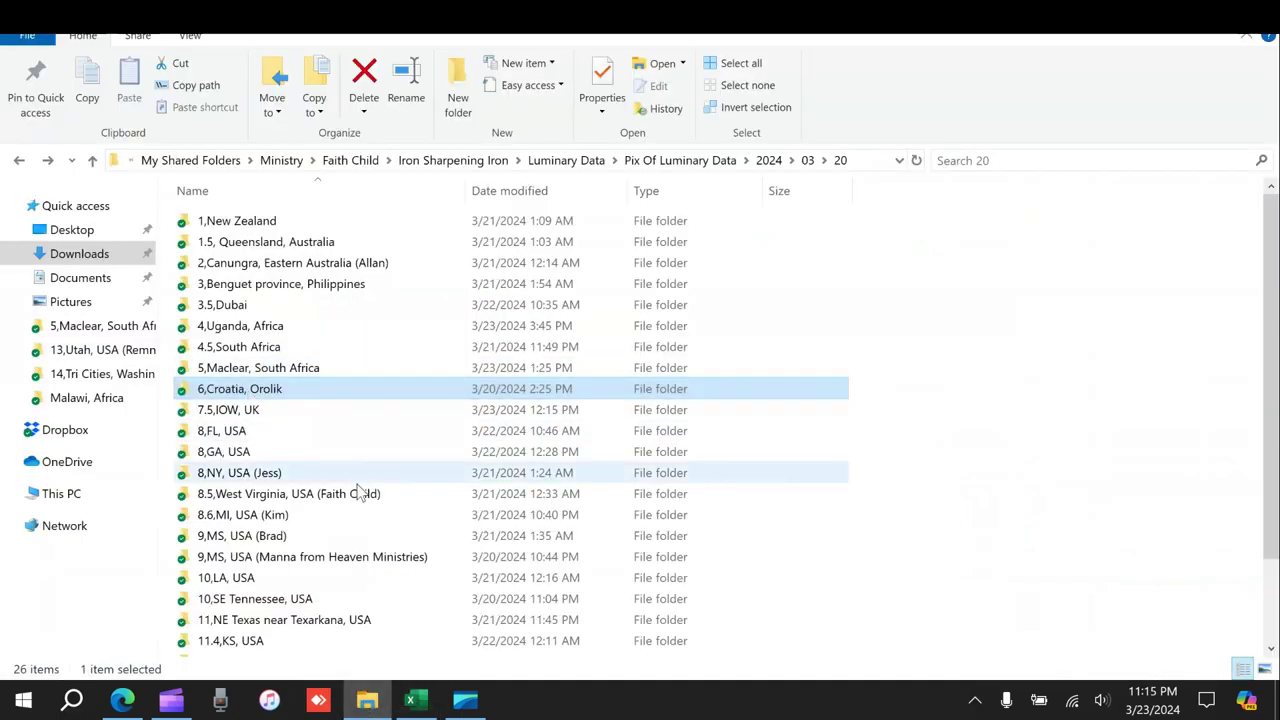
pyautogui.click(410, 700)
pyautogui.scroll(-3, 606, 529)
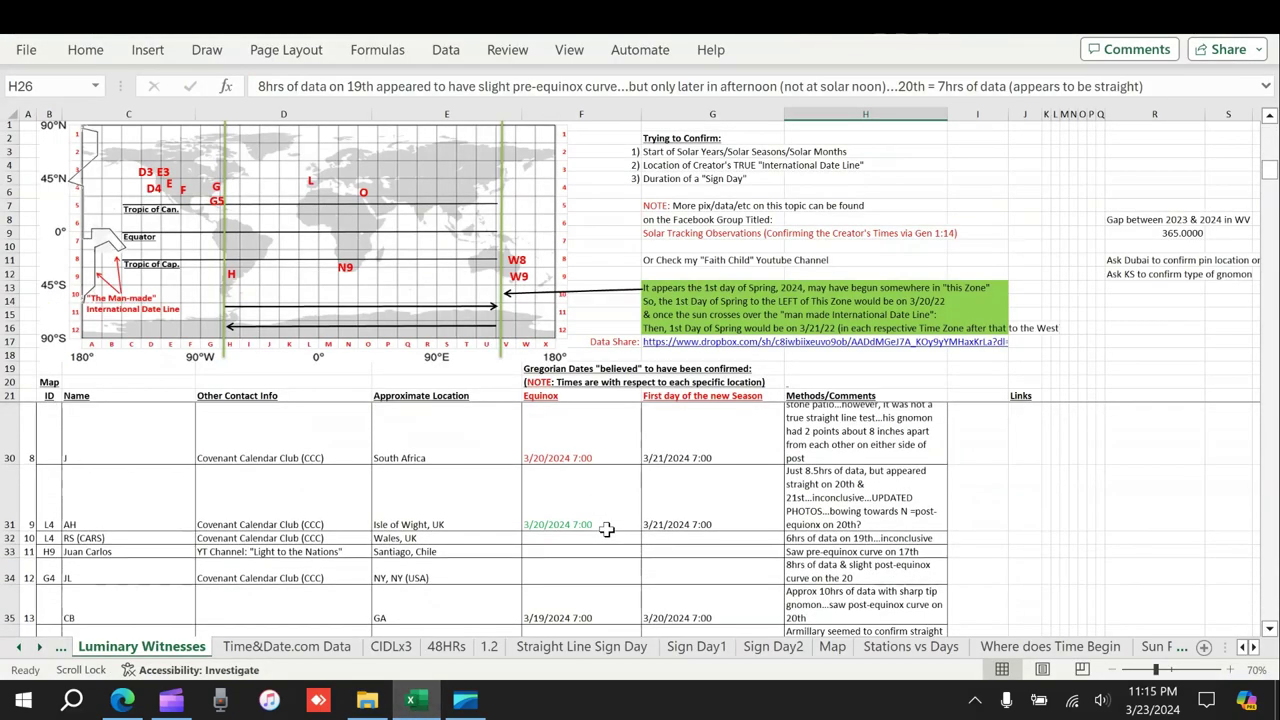
pyautogui.scroll(-1, 606, 529)
pyautogui.scroll(2, 606, 529)
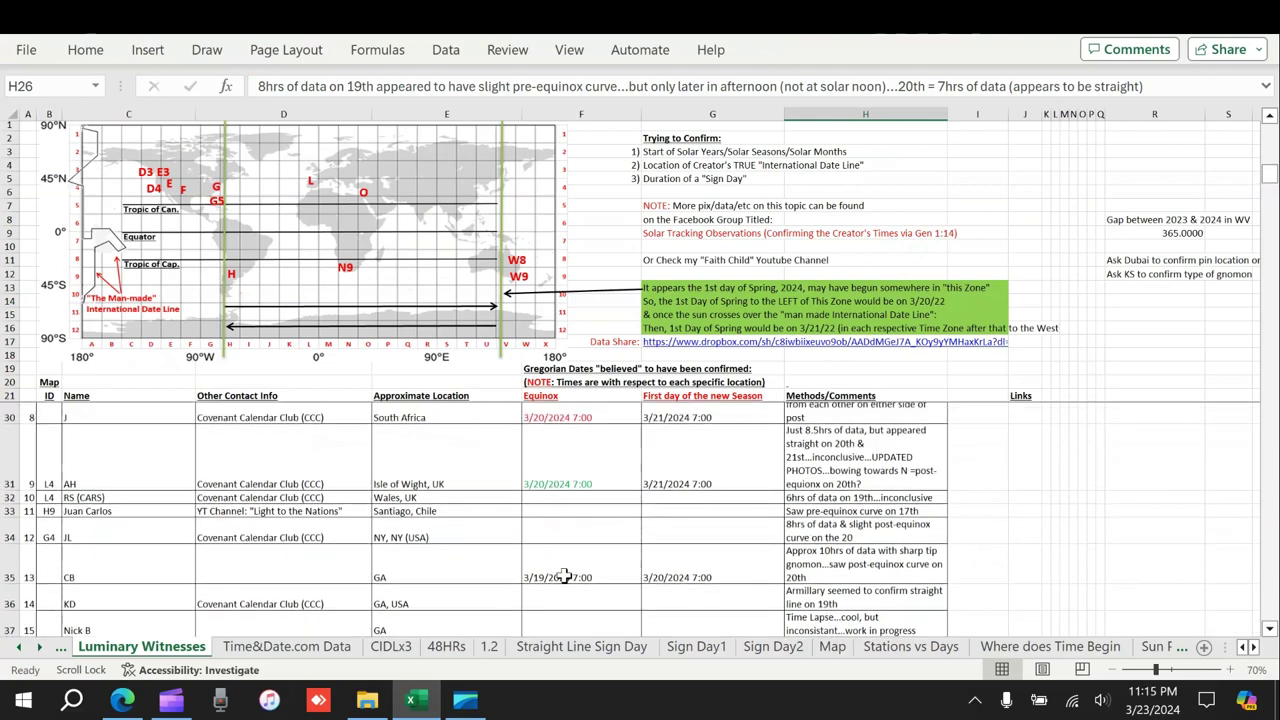
pyautogui.scroll(1, 588, 580)
pyautogui.scroll(3, 588, 580)
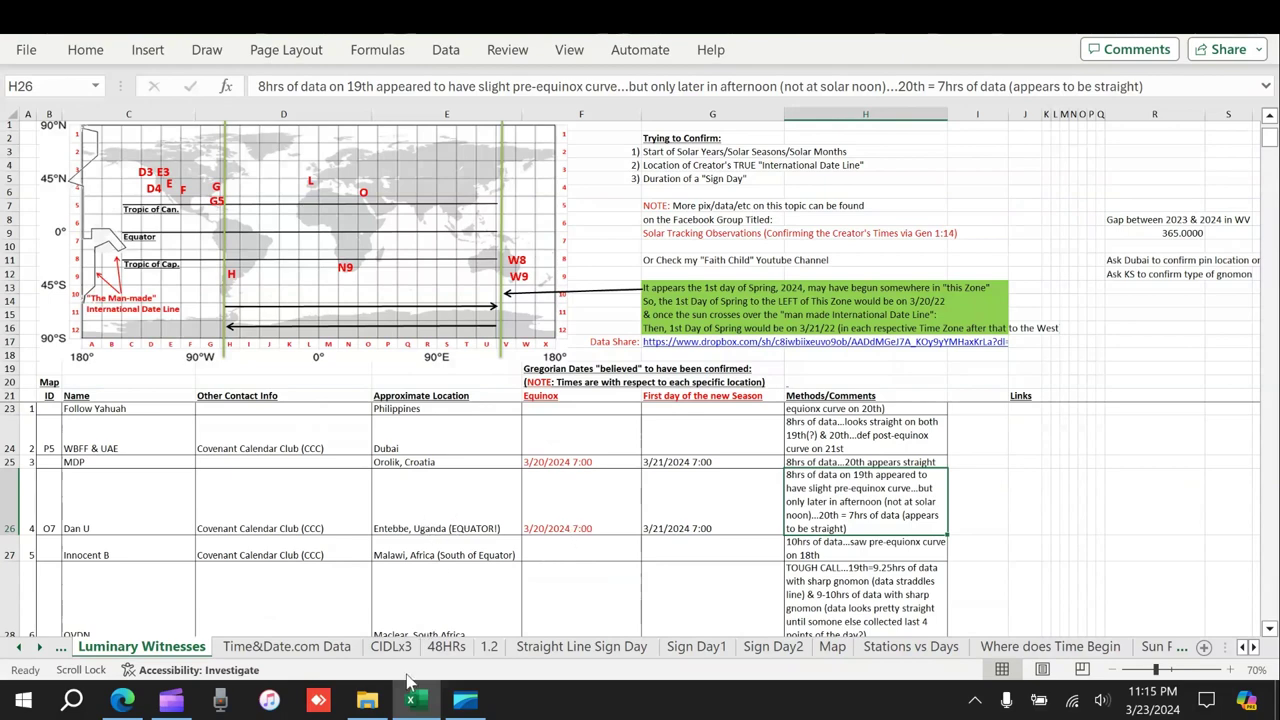
# Switch to File Explorer, open the "4,Uganda, Africa" folder in folder 20 and examine its March 20 photo
pyautogui.click(367, 700)
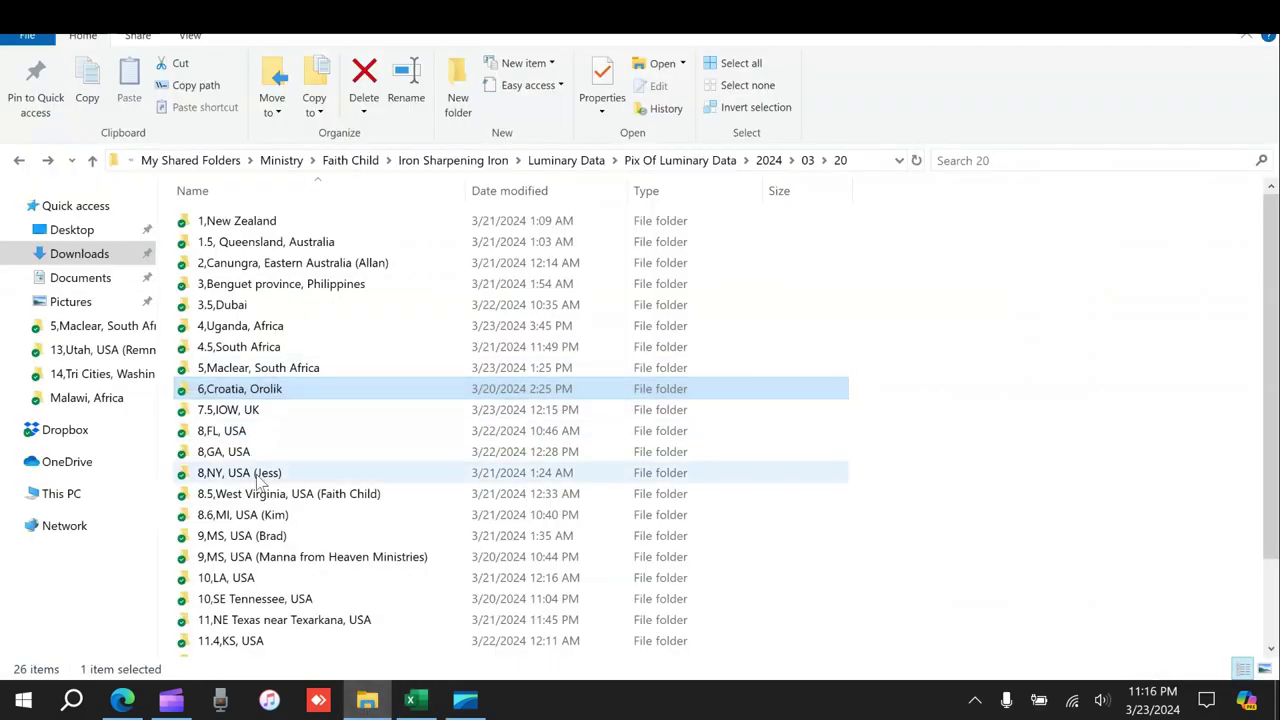
pyautogui.click(250, 330)
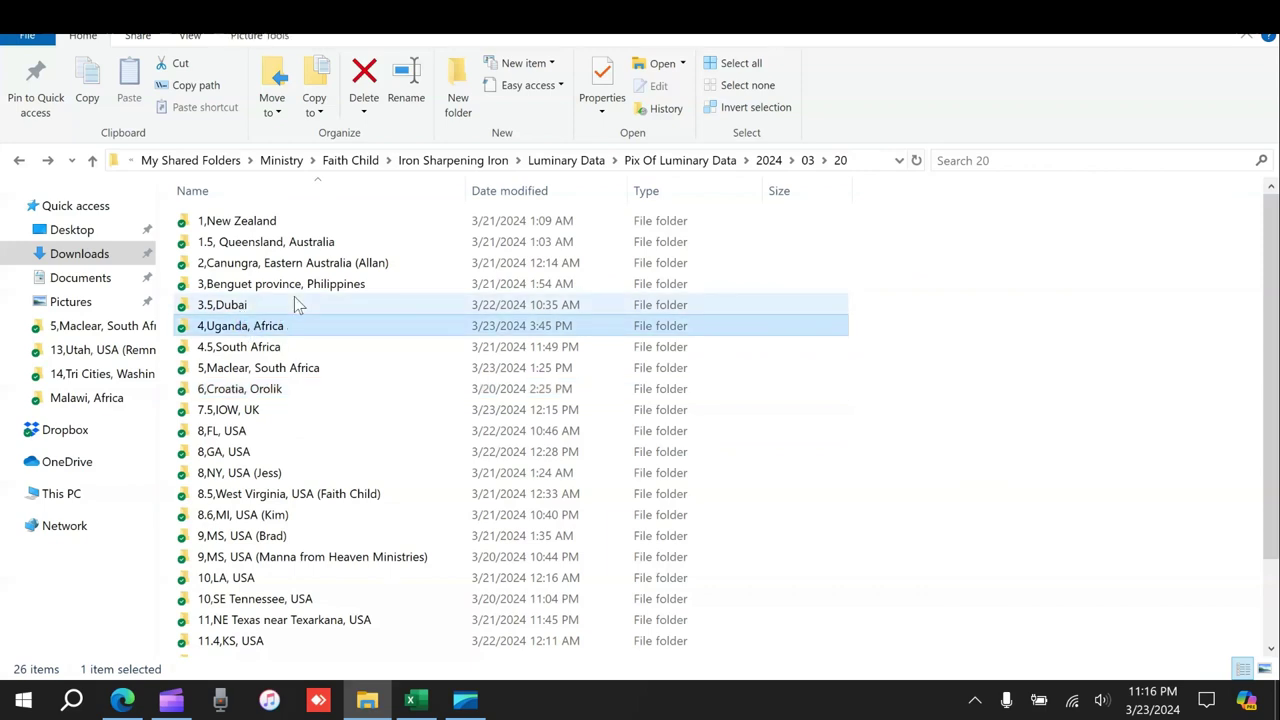
pyautogui.press('Return')
pyautogui.click(250, 238)
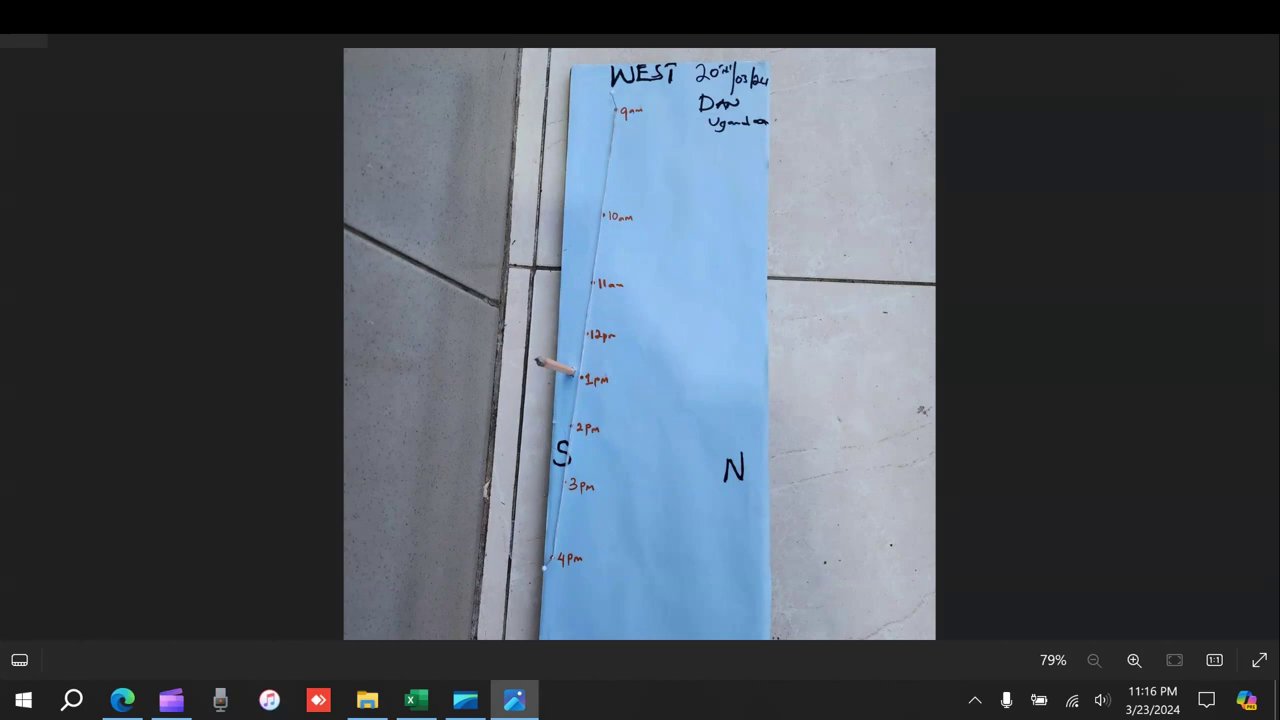
pyautogui.hotkey('alt', 'F4')
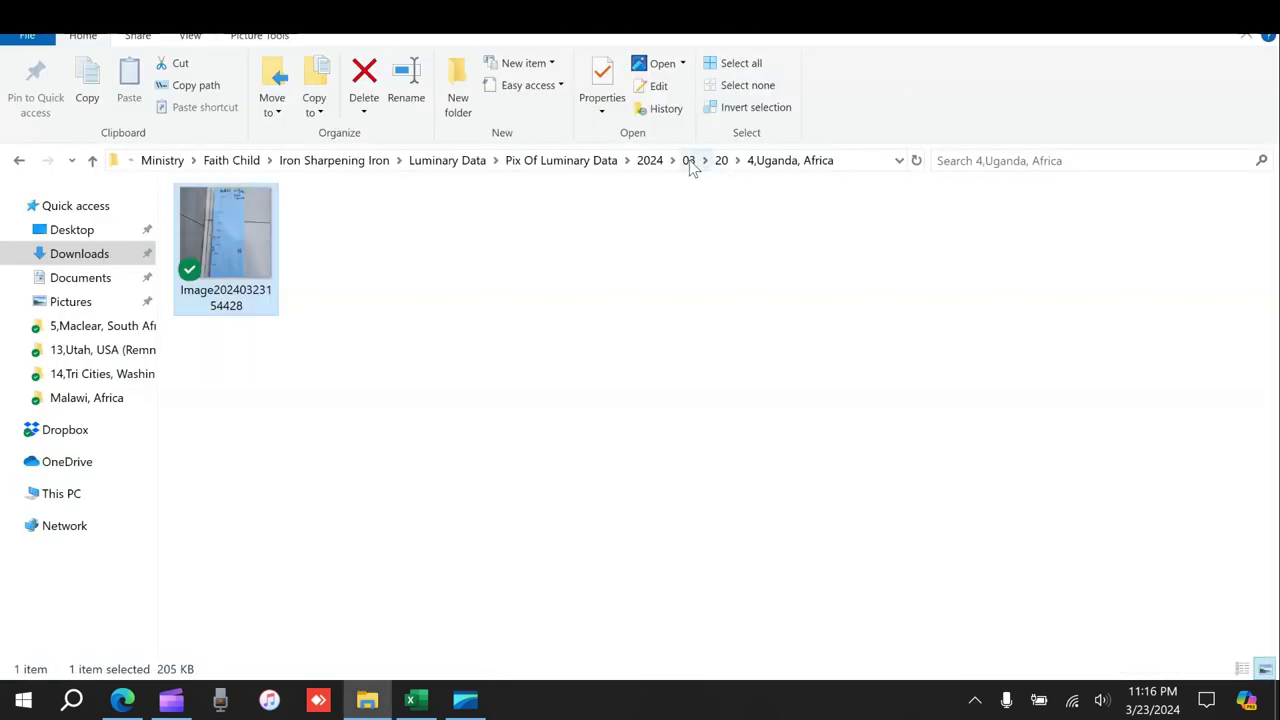
# Open folder 19's "4,Uganda, South Africa (near Equator)" subfolder, examine photo 20240319_181747 and return to folder 19
pyautogui.click(689, 161)
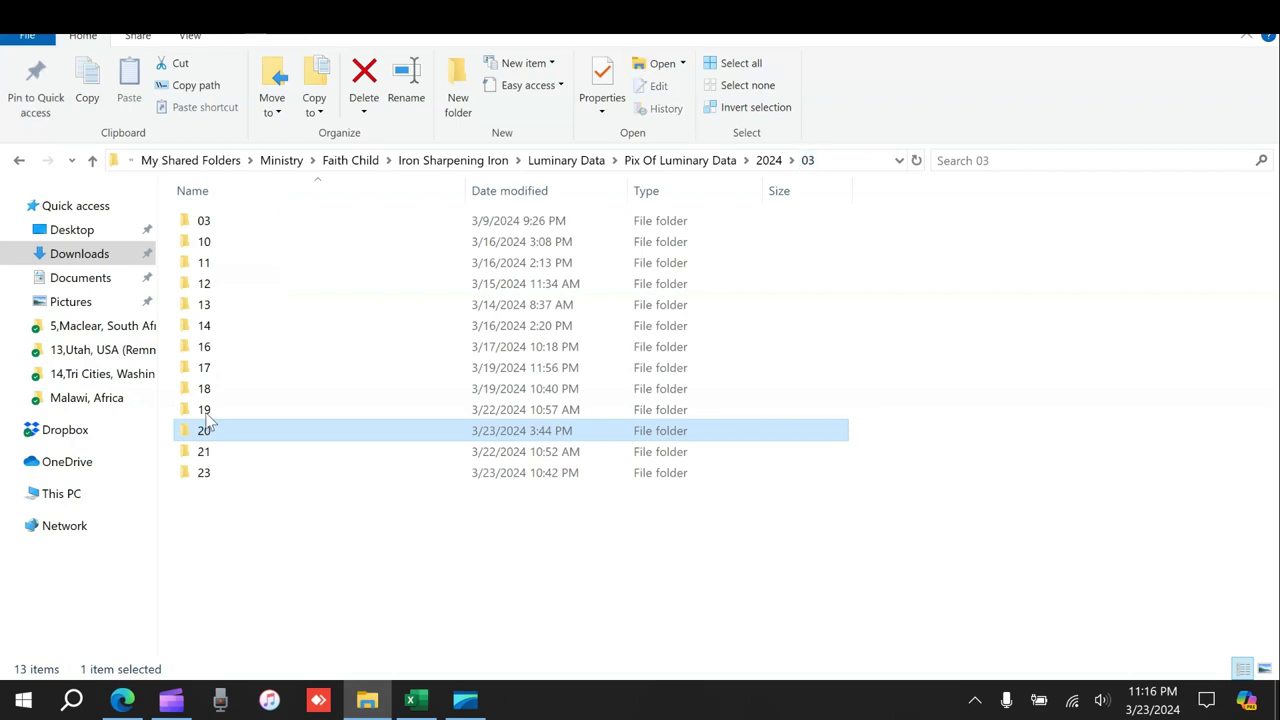
pyautogui.click(208, 416)
pyautogui.doubleClick(208, 420)
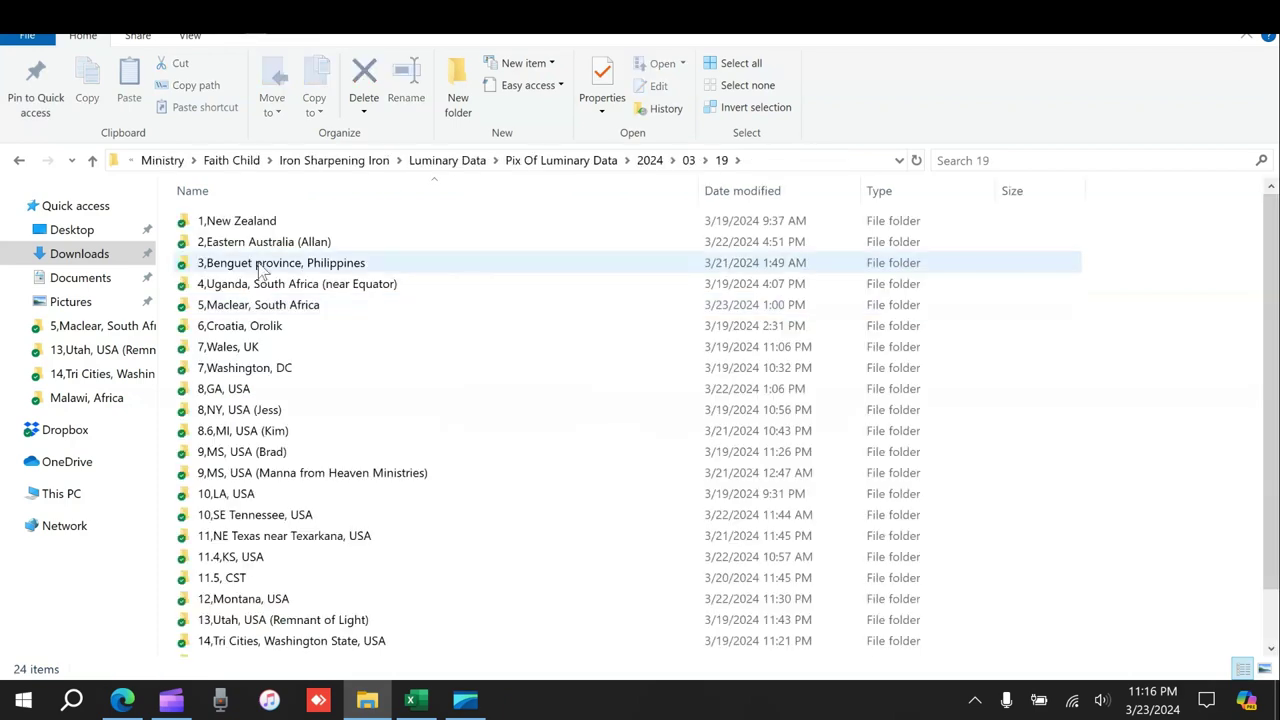
pyautogui.click(260, 292)
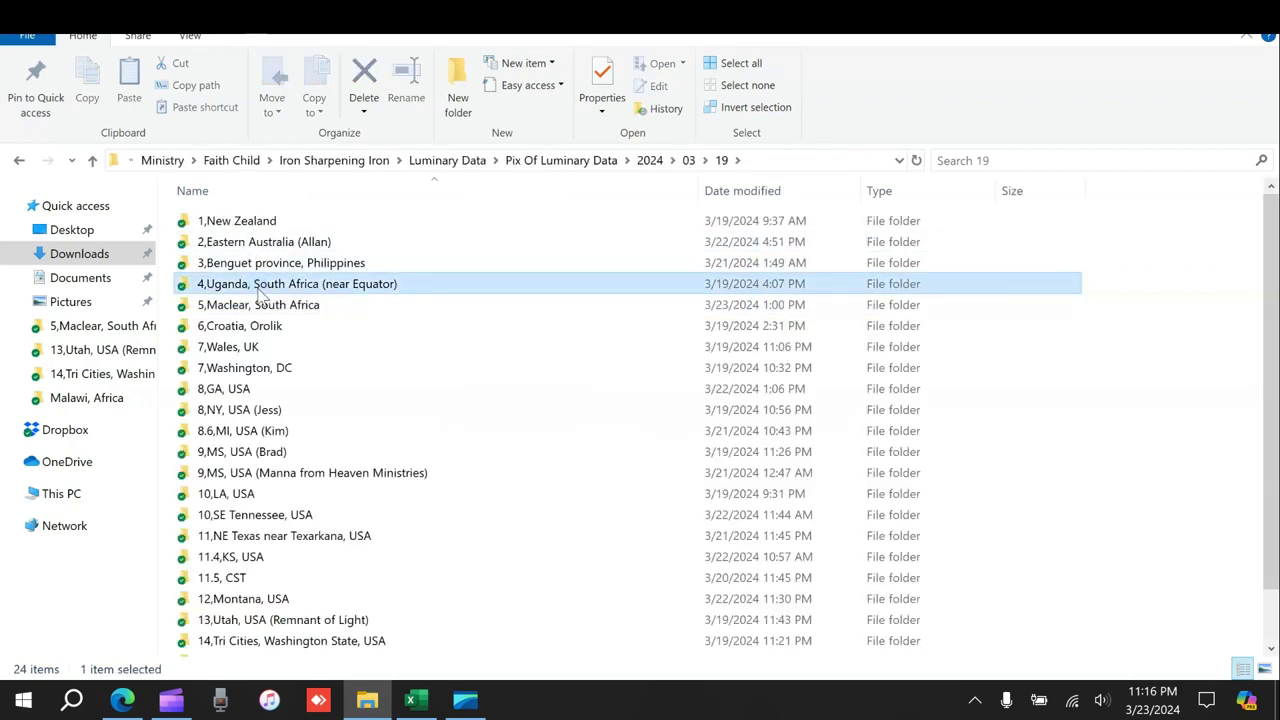
pyautogui.doubleClick(262, 285)
pyautogui.click(252, 222)
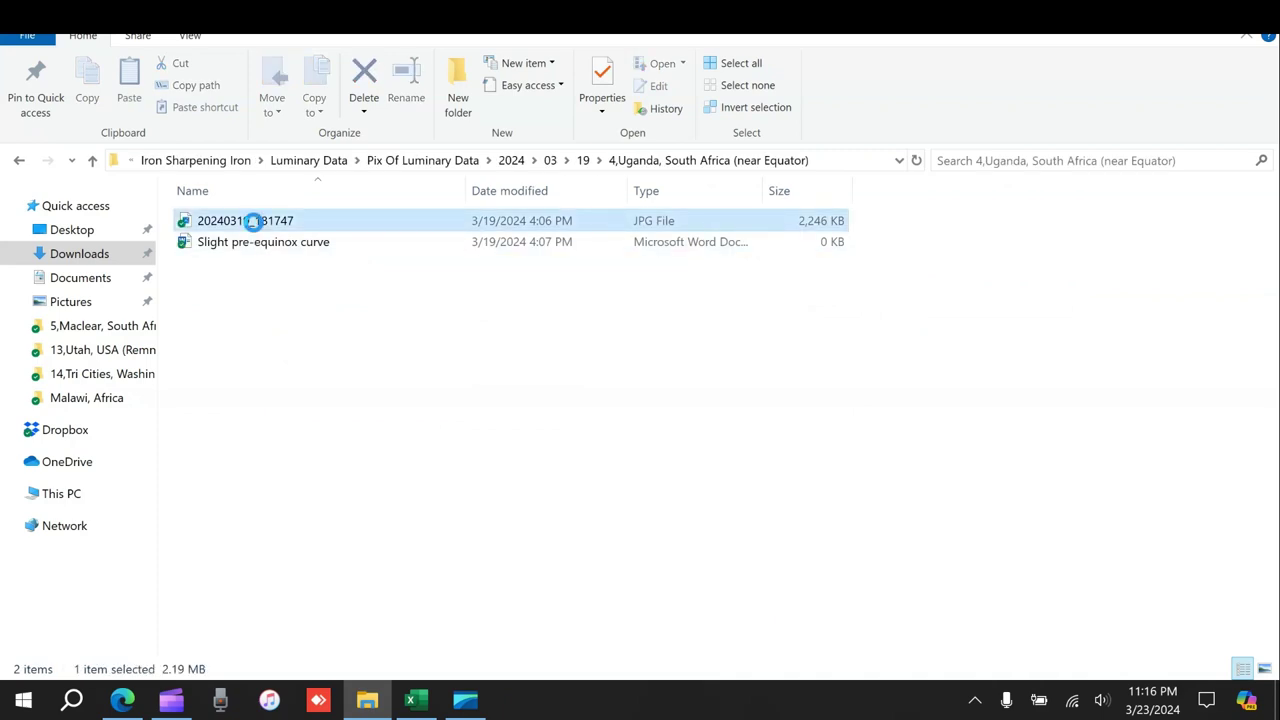
pyautogui.doubleClick(262, 223)
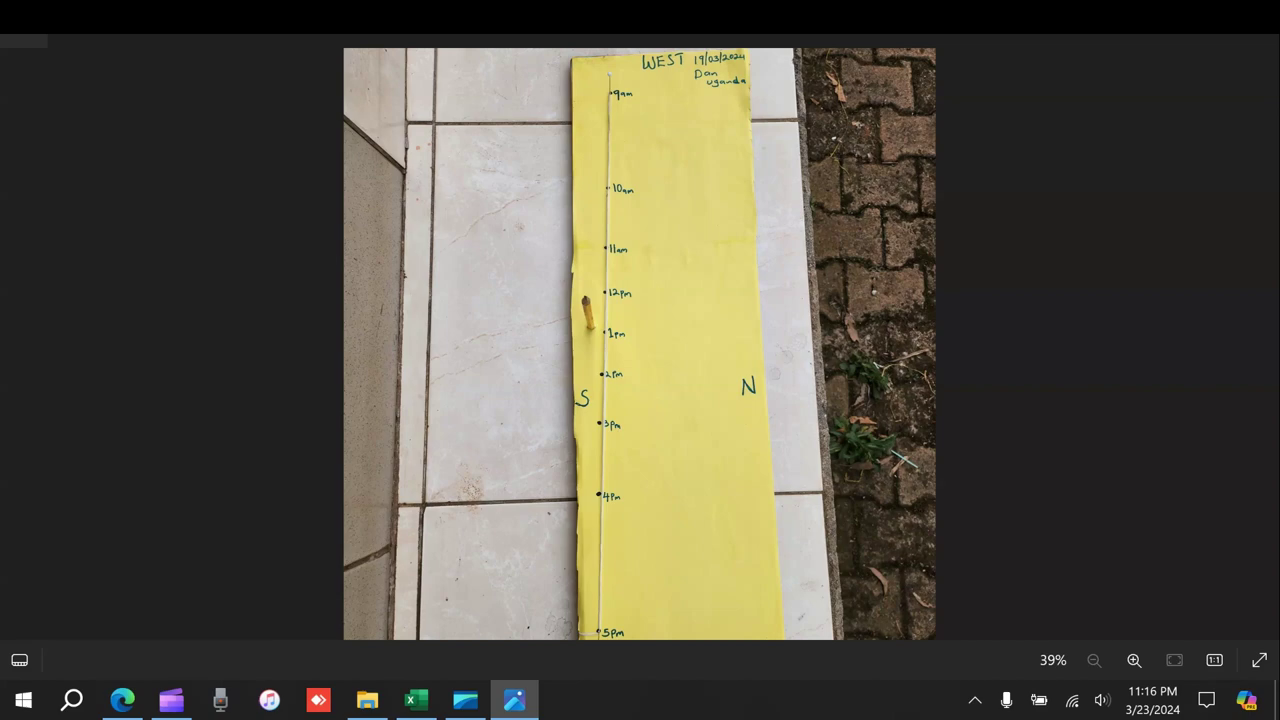
pyautogui.hotkey('alt', 'F4')
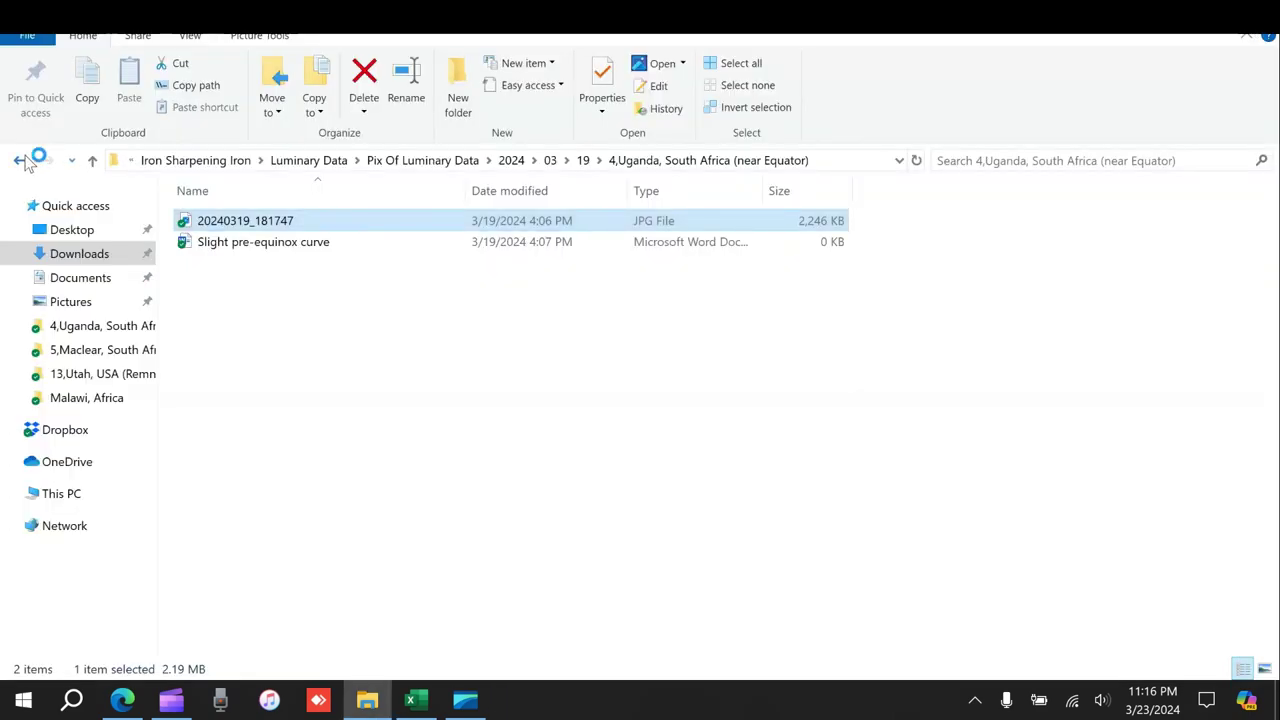
pyautogui.click(20, 160)
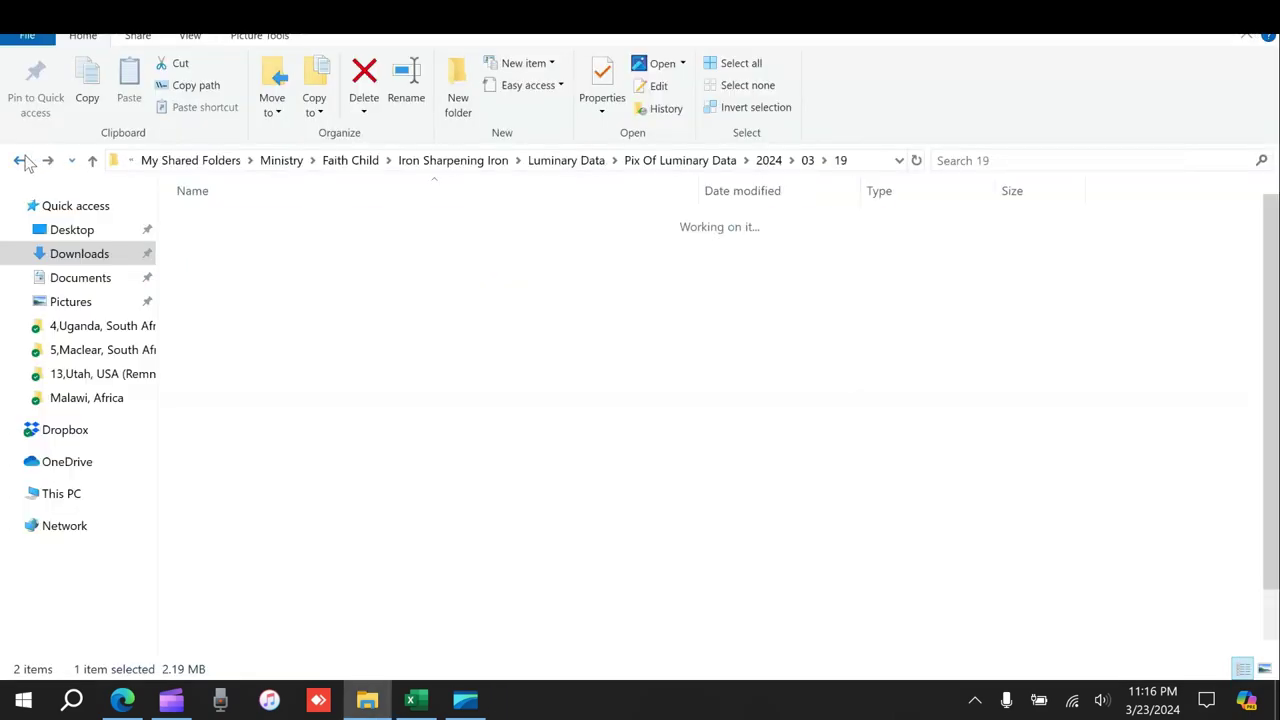
# Return to Excel and recheck the Uganda entry's equinox and first-day dates and method comment after viewing its photos
pyautogui.click(416, 700)
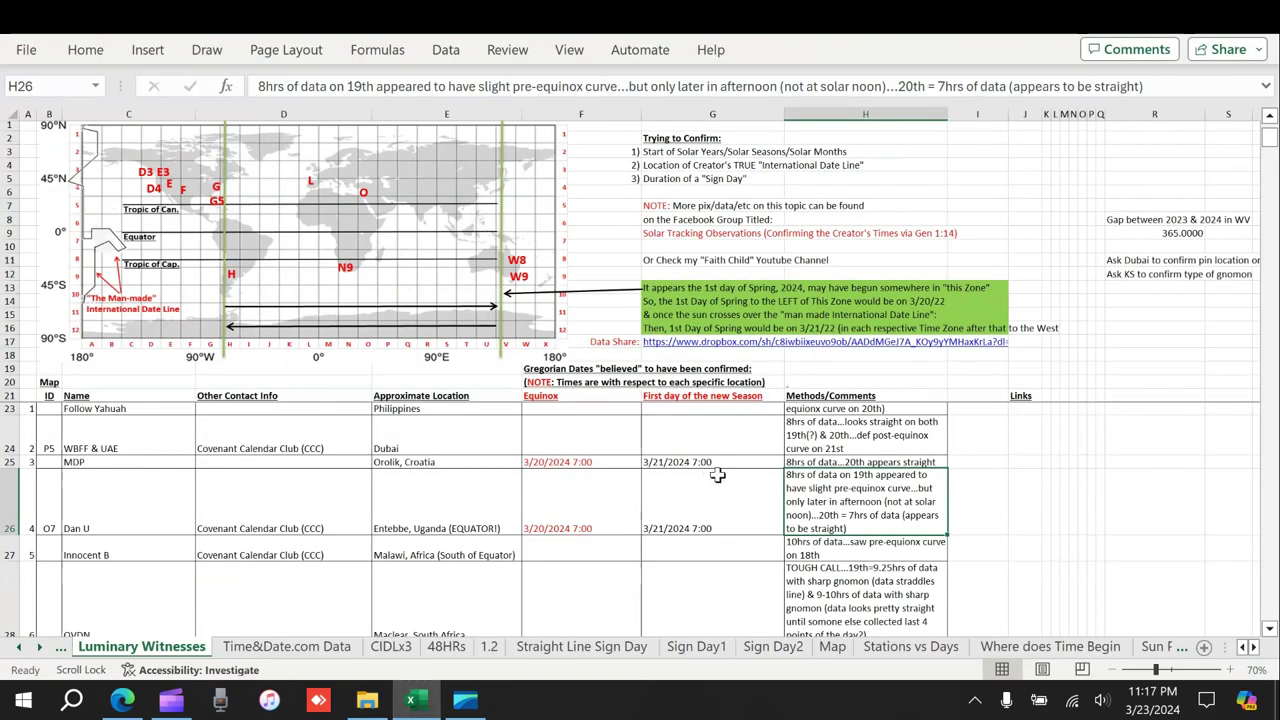
pyautogui.click(733, 544)
pyautogui.click(588, 499)
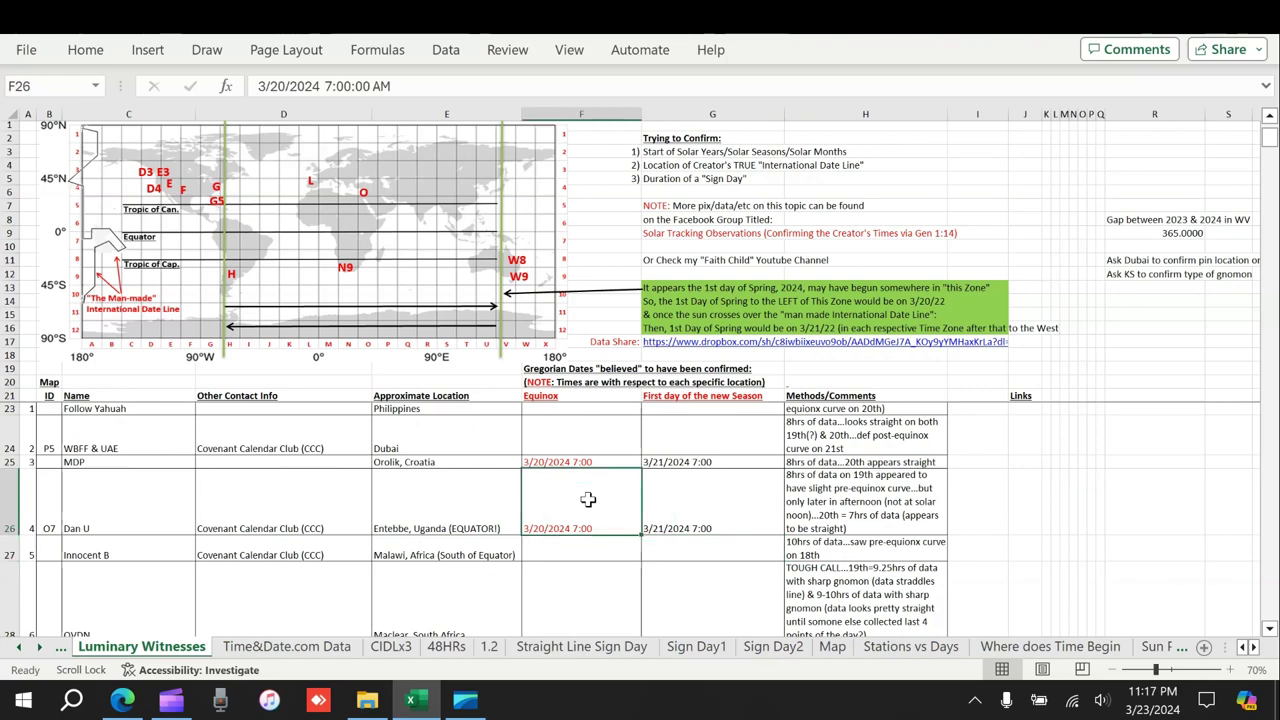
pyautogui.click(670, 498)
pyautogui.click(812, 503)
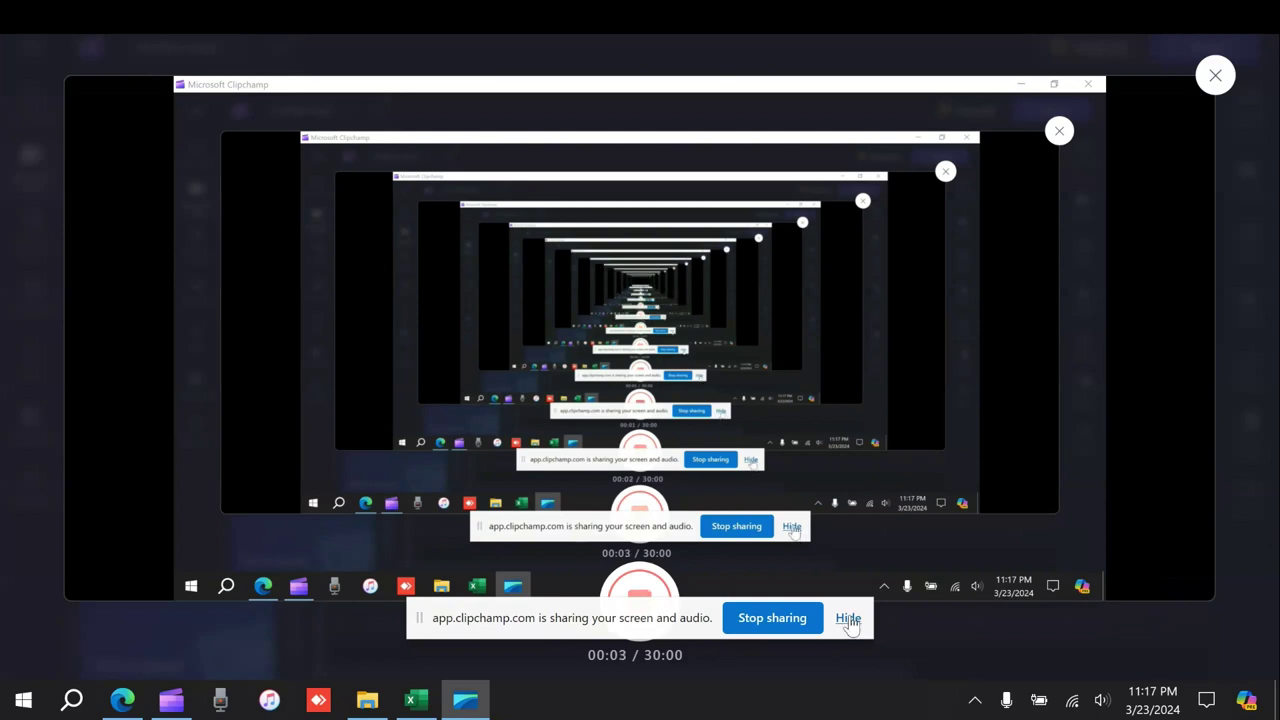
# Hide the screen-sharing notice and switch back to the Luminary Witnesses sheet in Excel
pyautogui.click(848, 620)
pyautogui.click(418, 702)
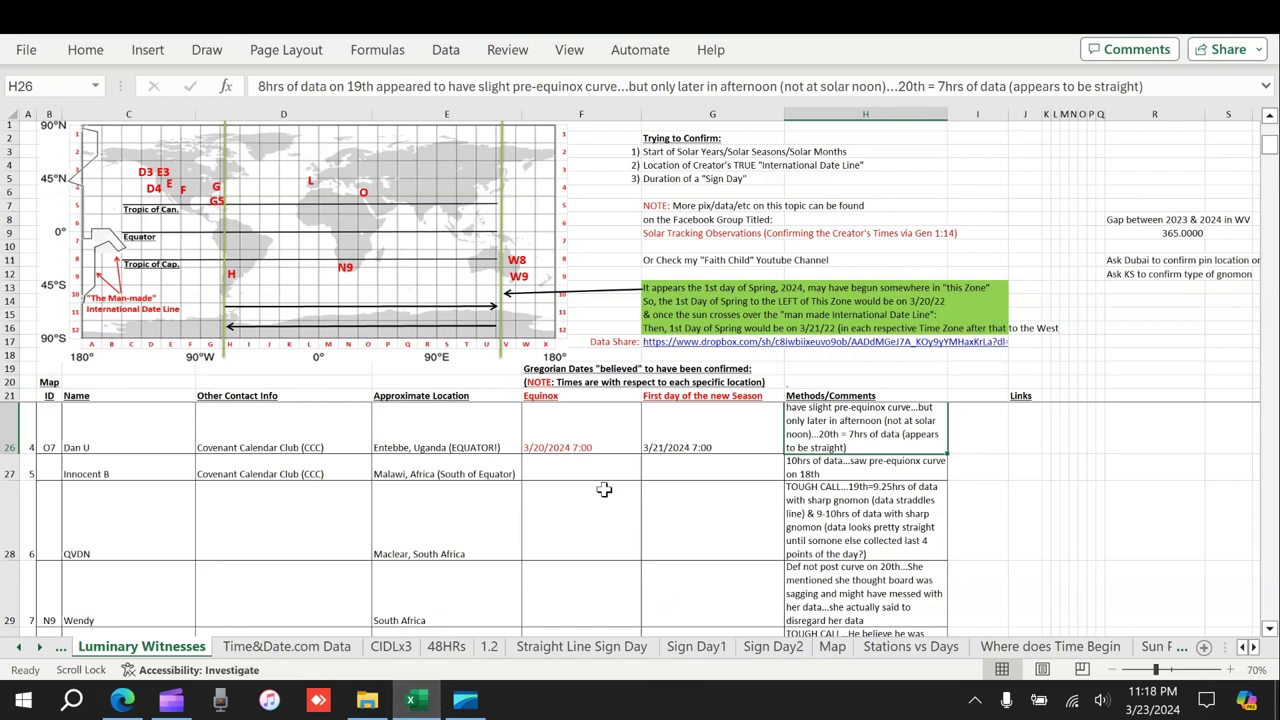
pyautogui.moveTo(473, 703)
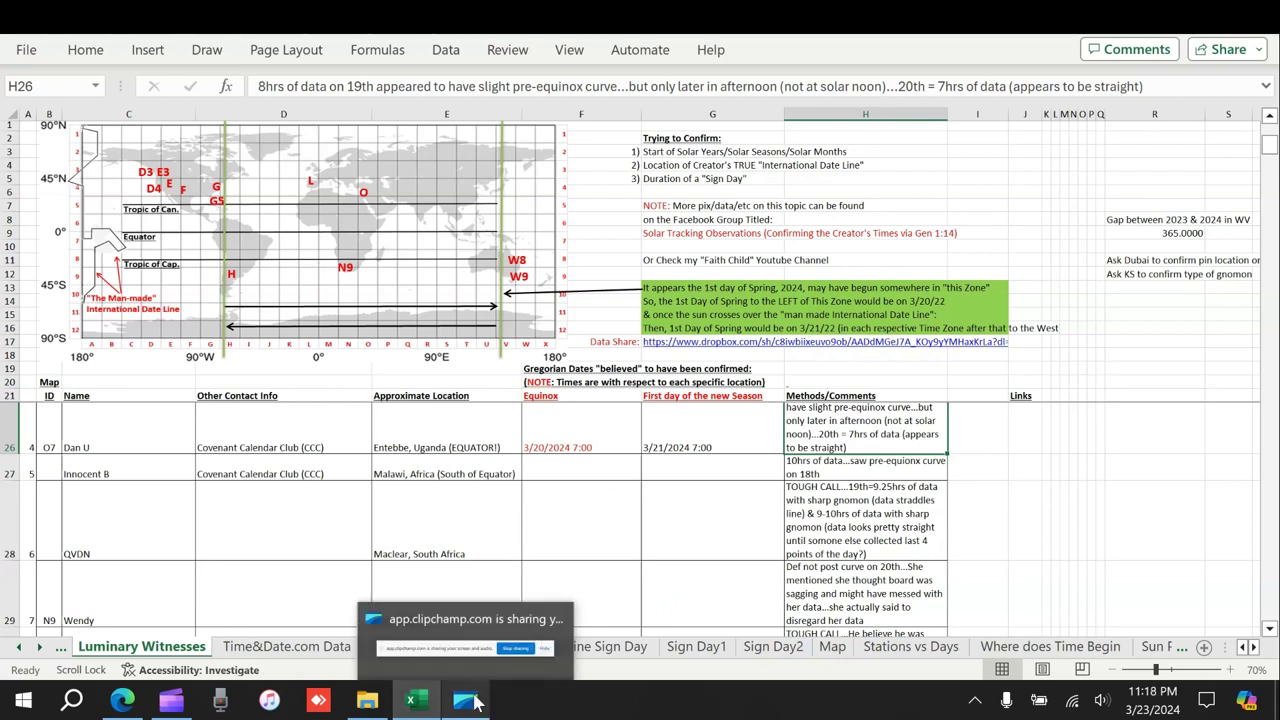
pyautogui.click(707, 513)
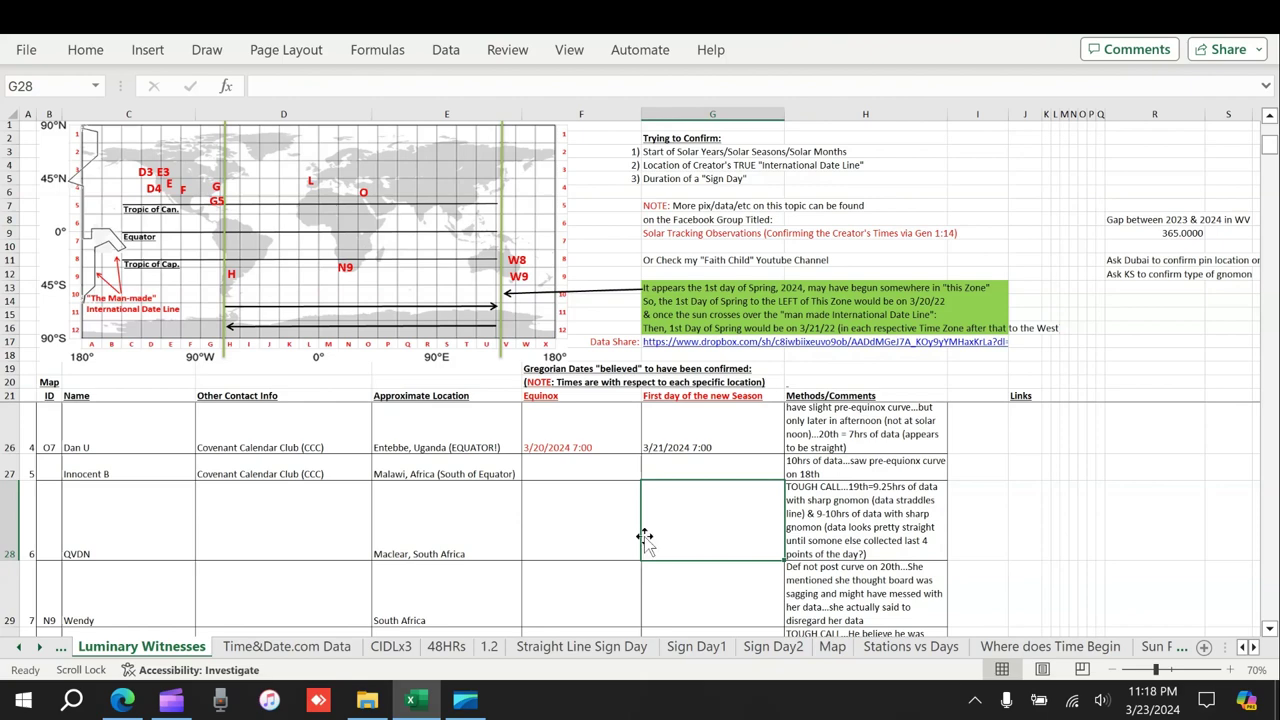
# Review the Uganda entry's equinox date, first day of the new season and method comment alongside the neighbouring entries
pyautogui.scroll(1, 587, 462)
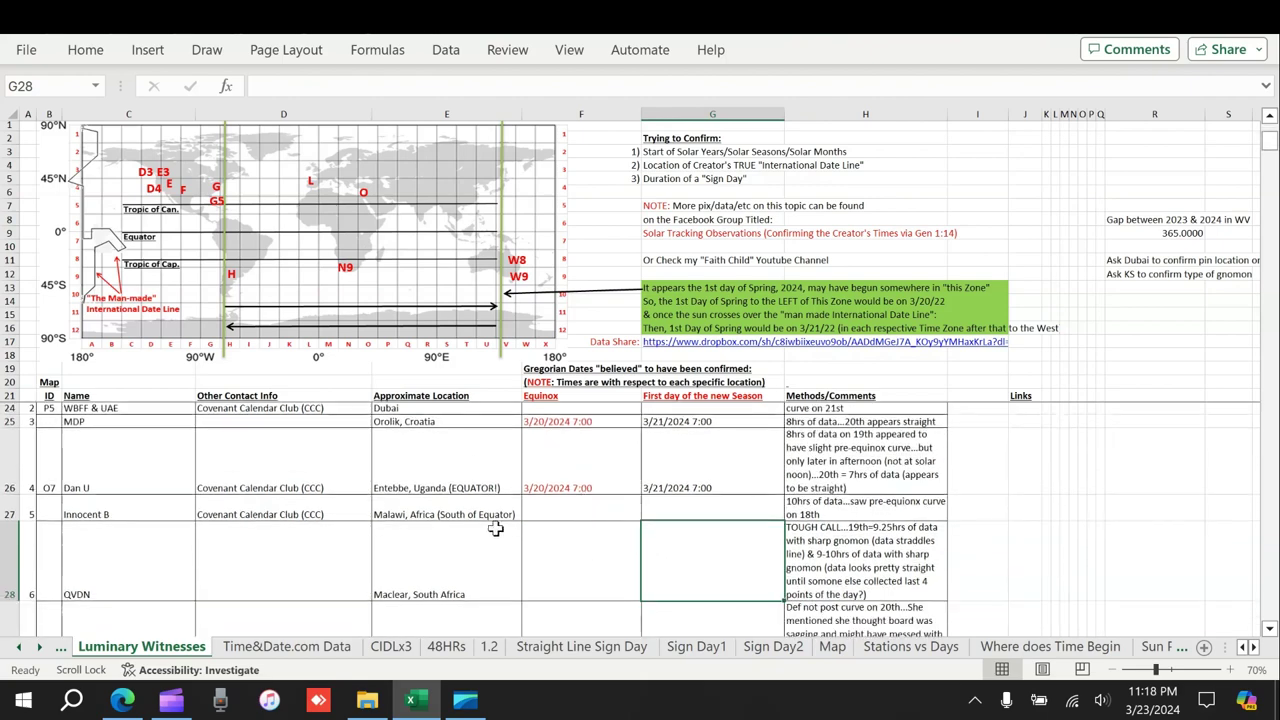
pyautogui.scroll(1, 578, 508)
pyautogui.scroll(-2, 568, 500)
pyautogui.click(549, 477)
pyautogui.click(681, 472)
pyautogui.click(829, 447)
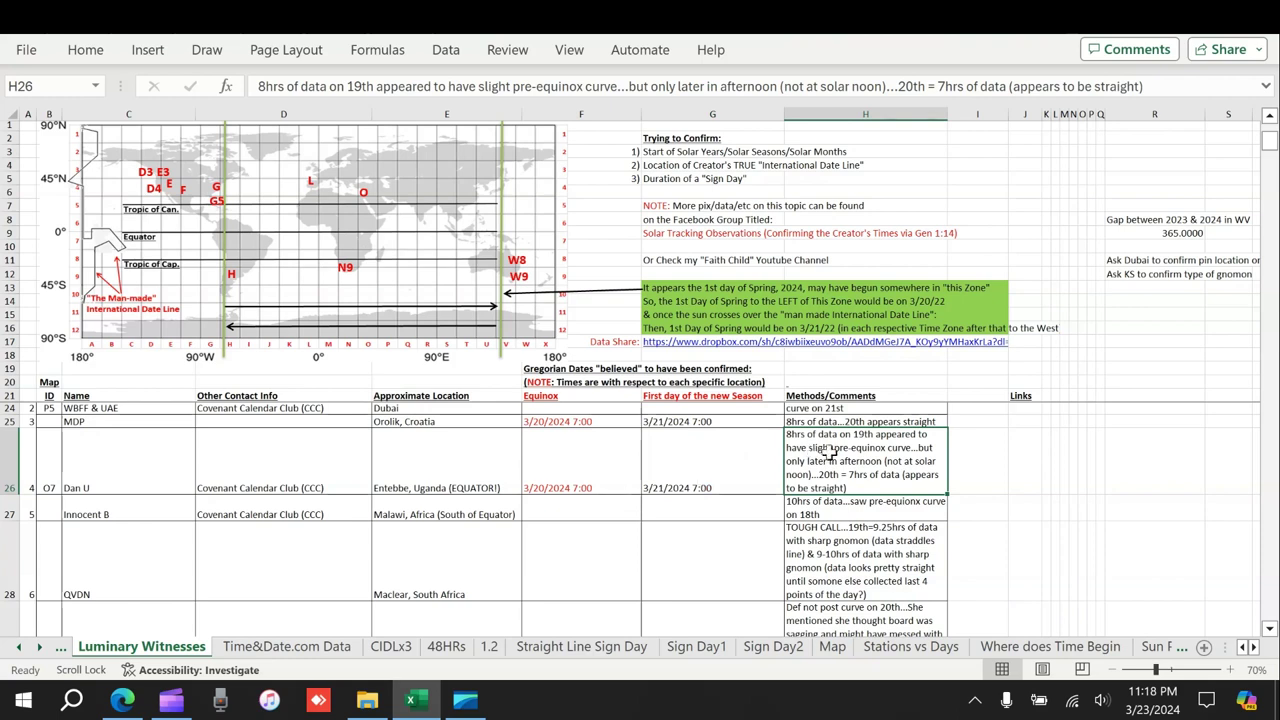
# Compare the Uganda entry's equinox date with the date cells of the Malawi and Maclear, South Africa entries
pyautogui.click(577, 481)
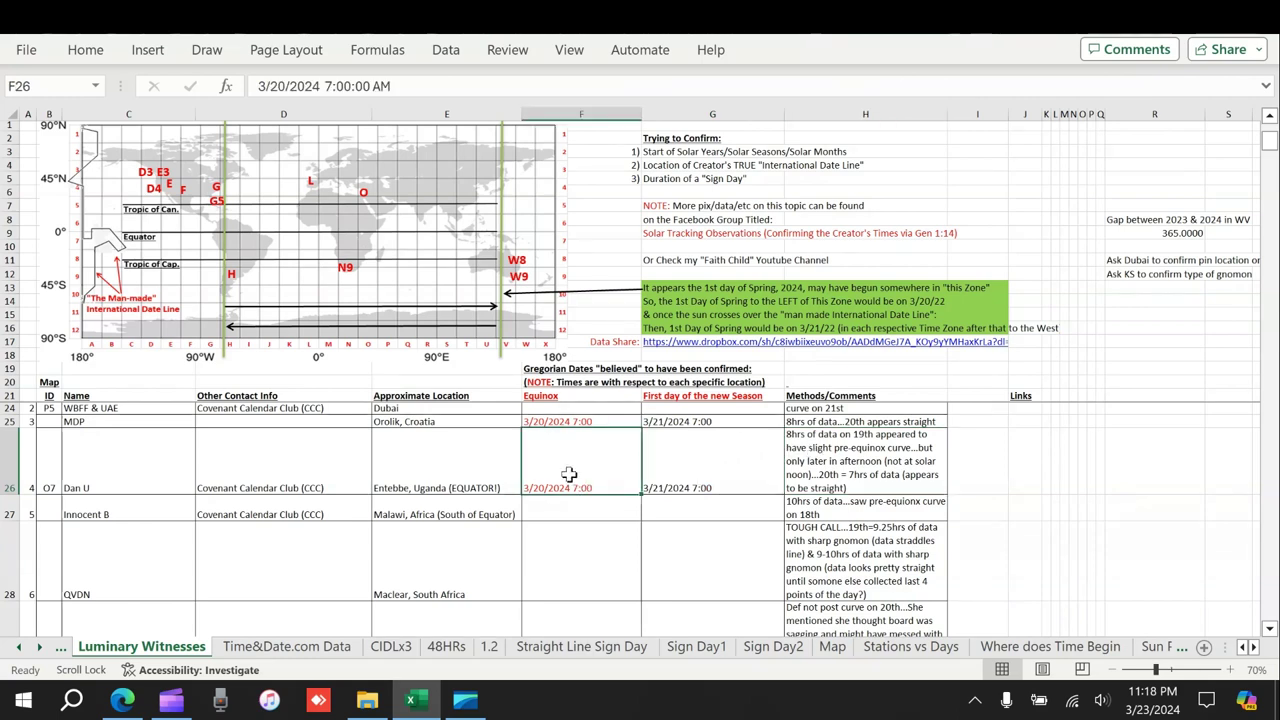
pyautogui.click(572, 507)
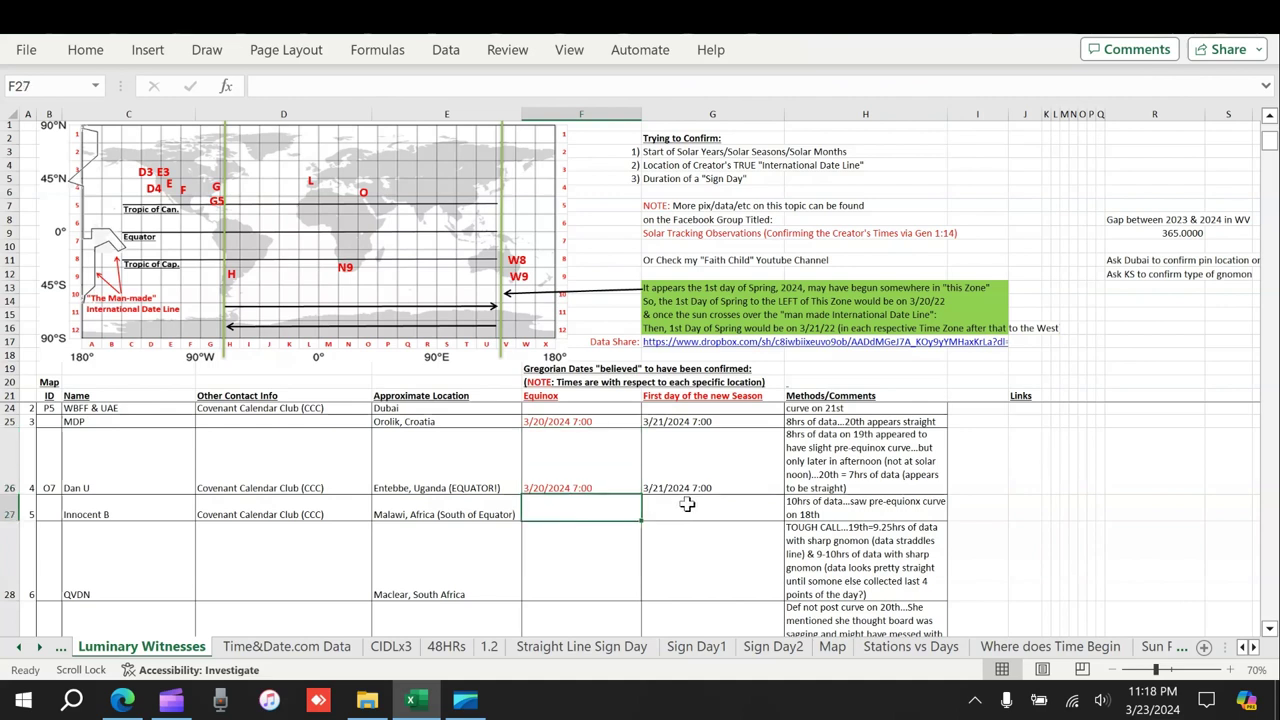
pyautogui.moveTo(706, 550); pyautogui.dragTo(589, 563)
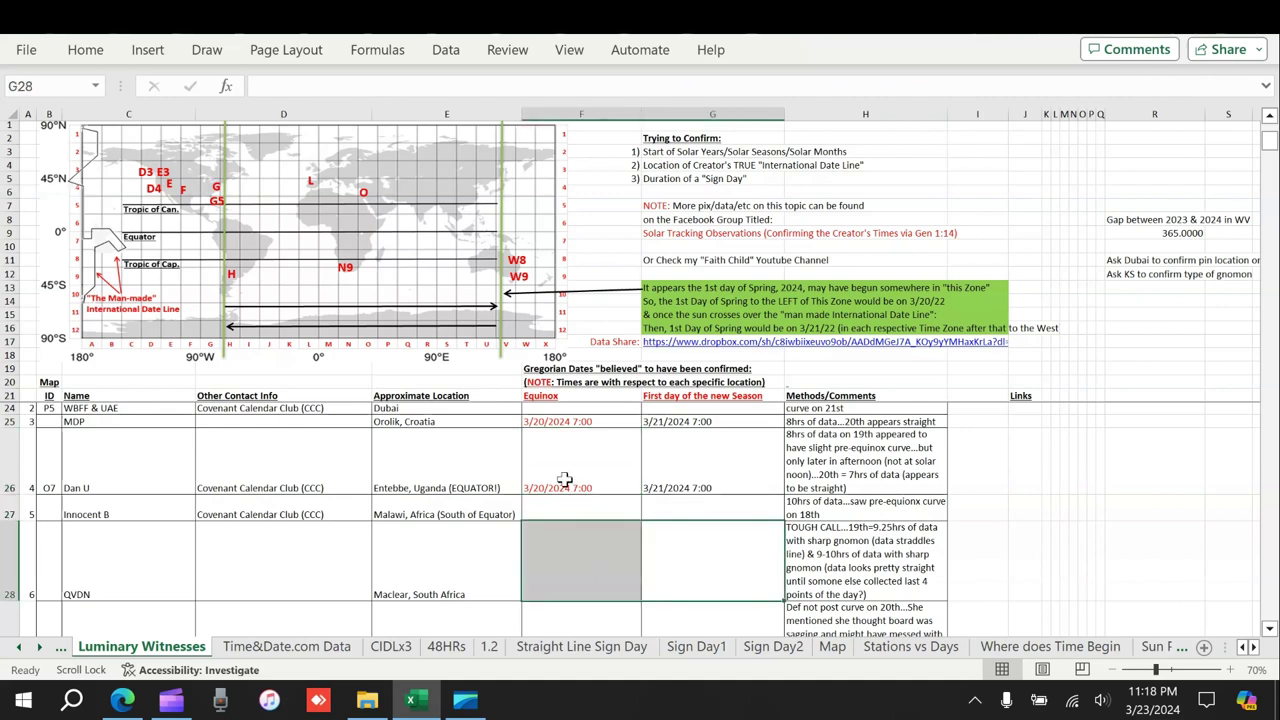
# Compare the equinox and first-day dates of the Uganda and Croatia entries with the Maclear, South Africa date cells
pyautogui.moveTo(572, 481); pyautogui.dragTo(662, 487)
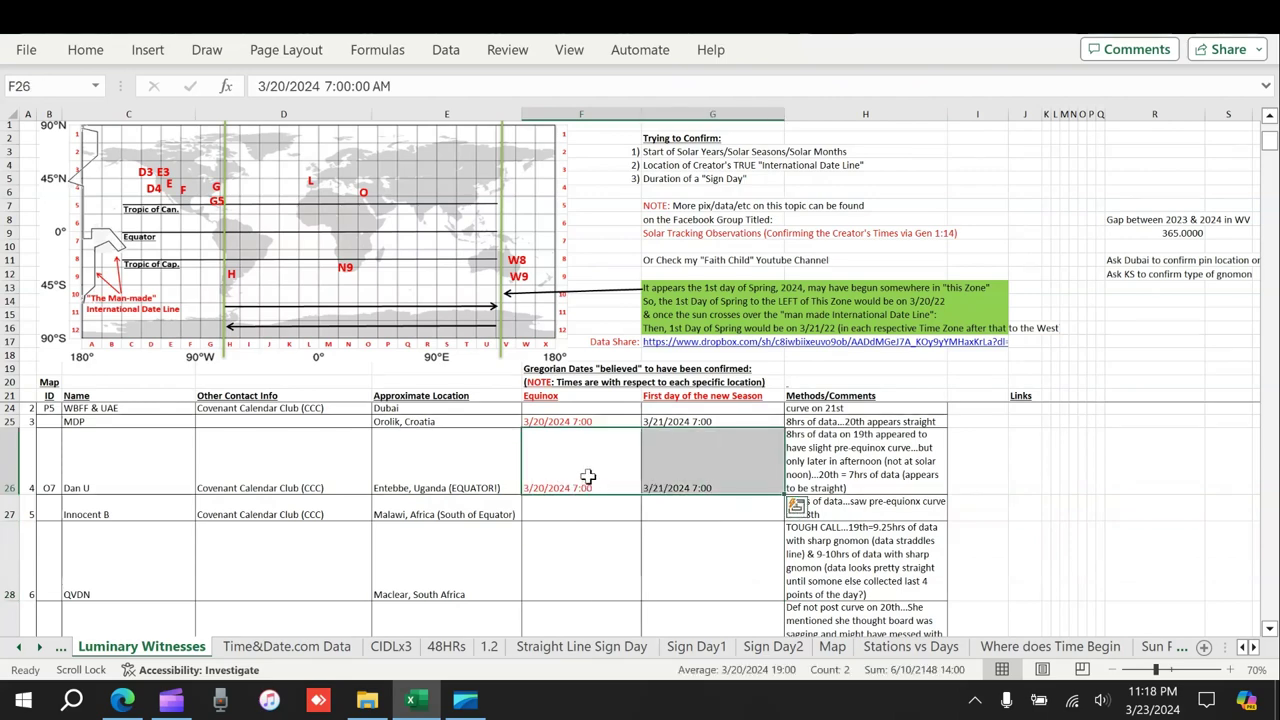
pyautogui.scroll(1, 572, 553)
pyautogui.click(579, 549)
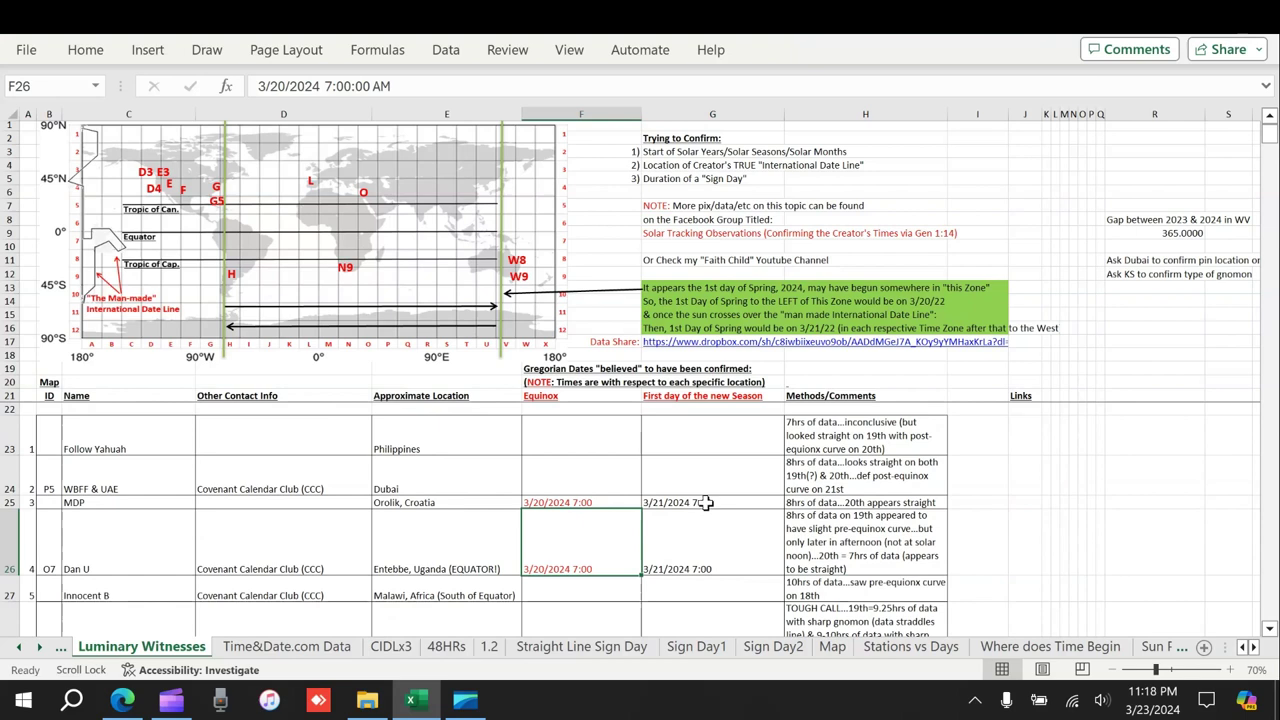
pyautogui.moveTo(706, 502); pyautogui.dragTo(552, 503)
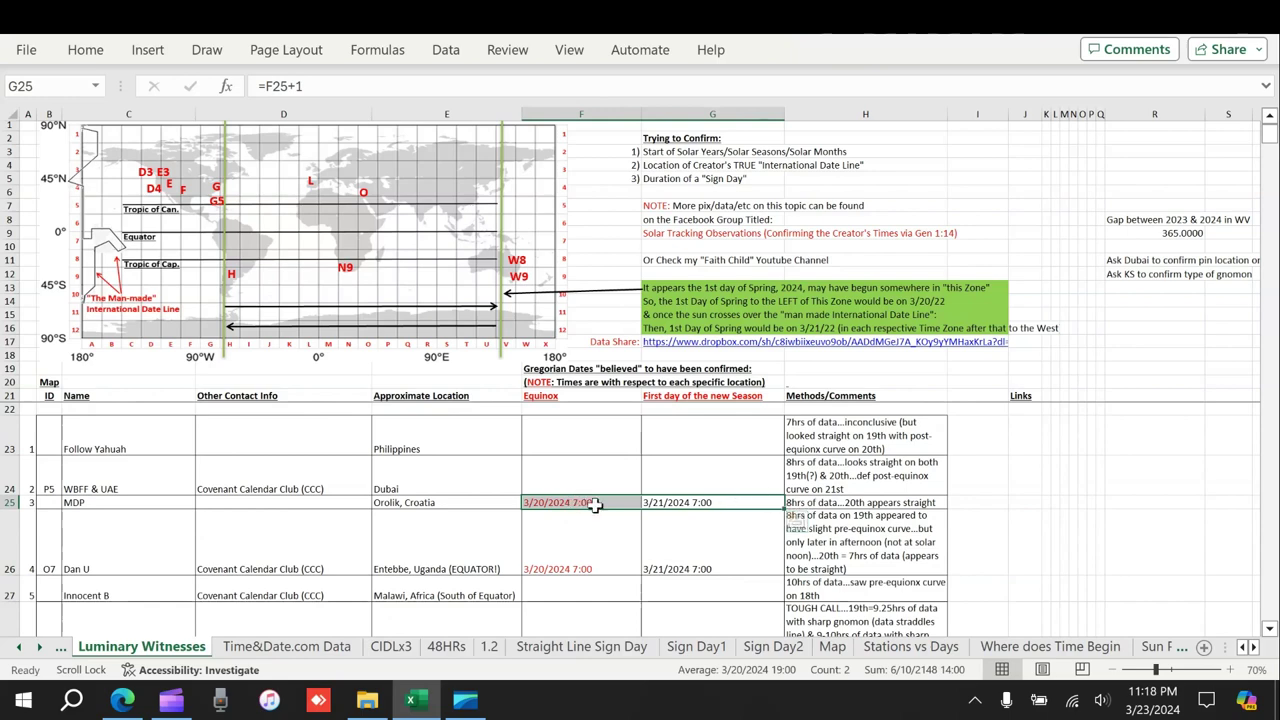
pyautogui.scroll(-2, 694, 451)
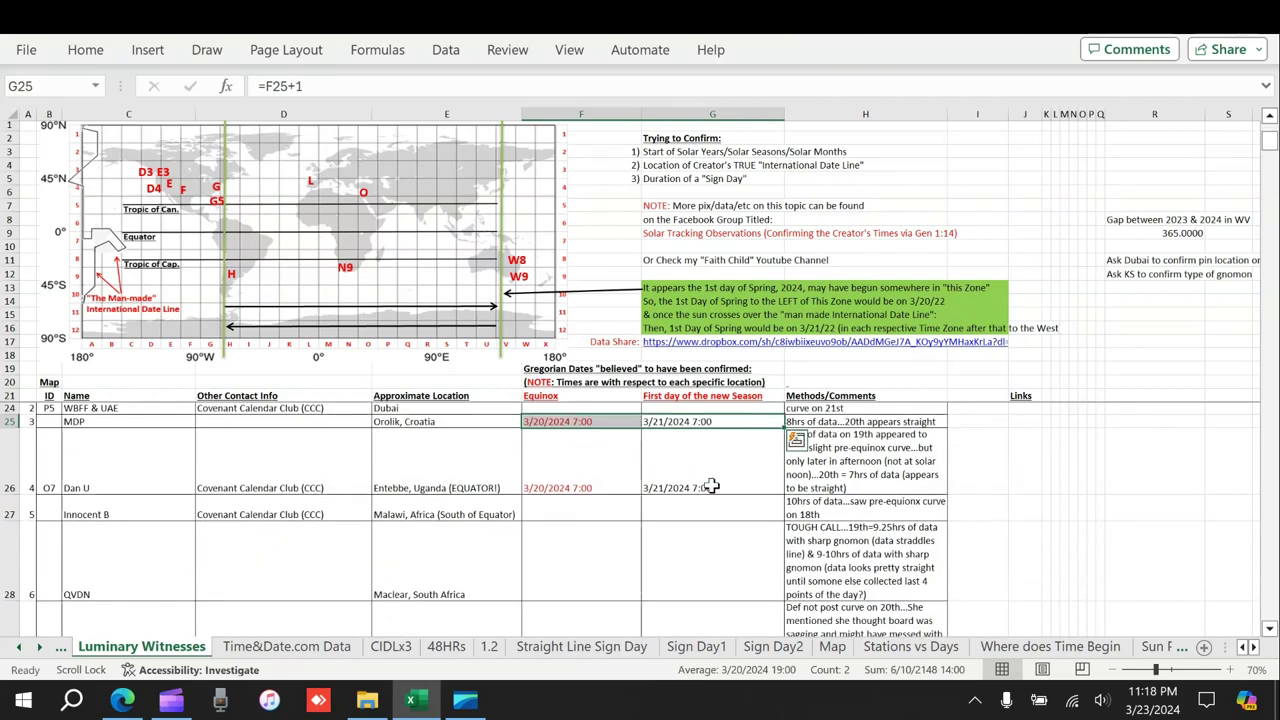
pyautogui.click(694, 533)
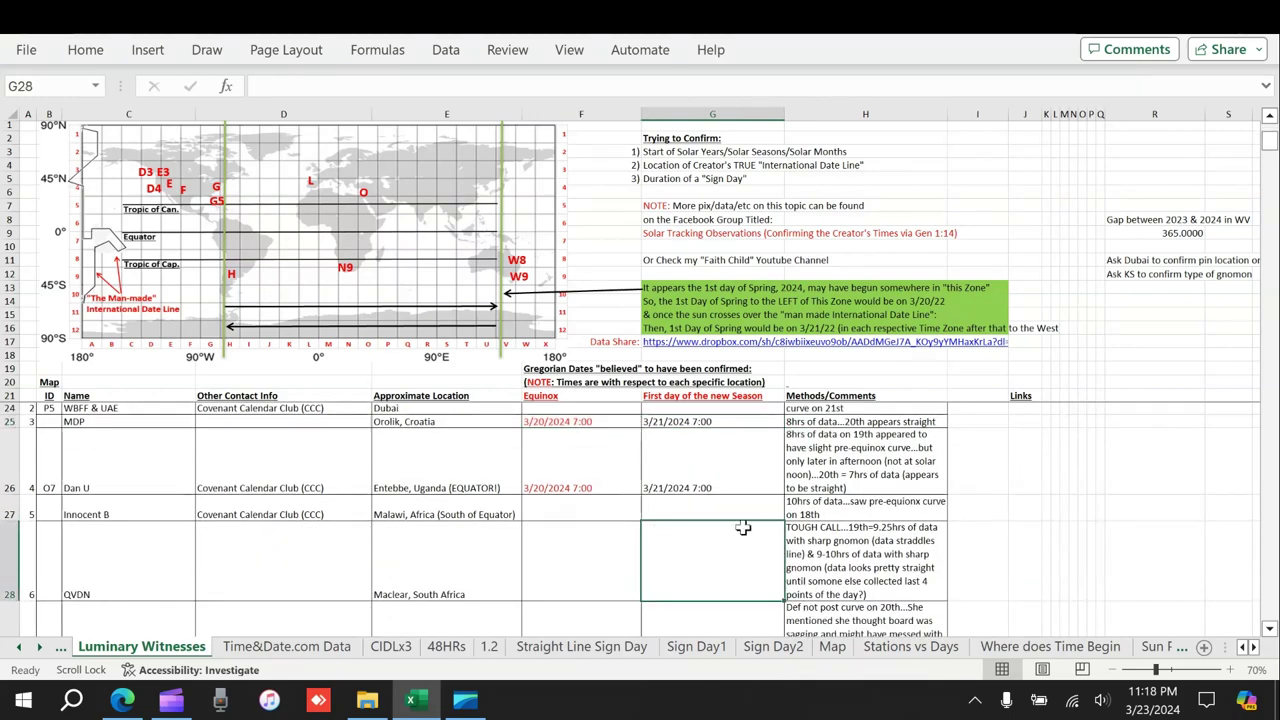
# Review the Maclear, South Africa entry's equinox cell alongside the two South Africa entries below it
pyautogui.scroll(-1, 605, 512)
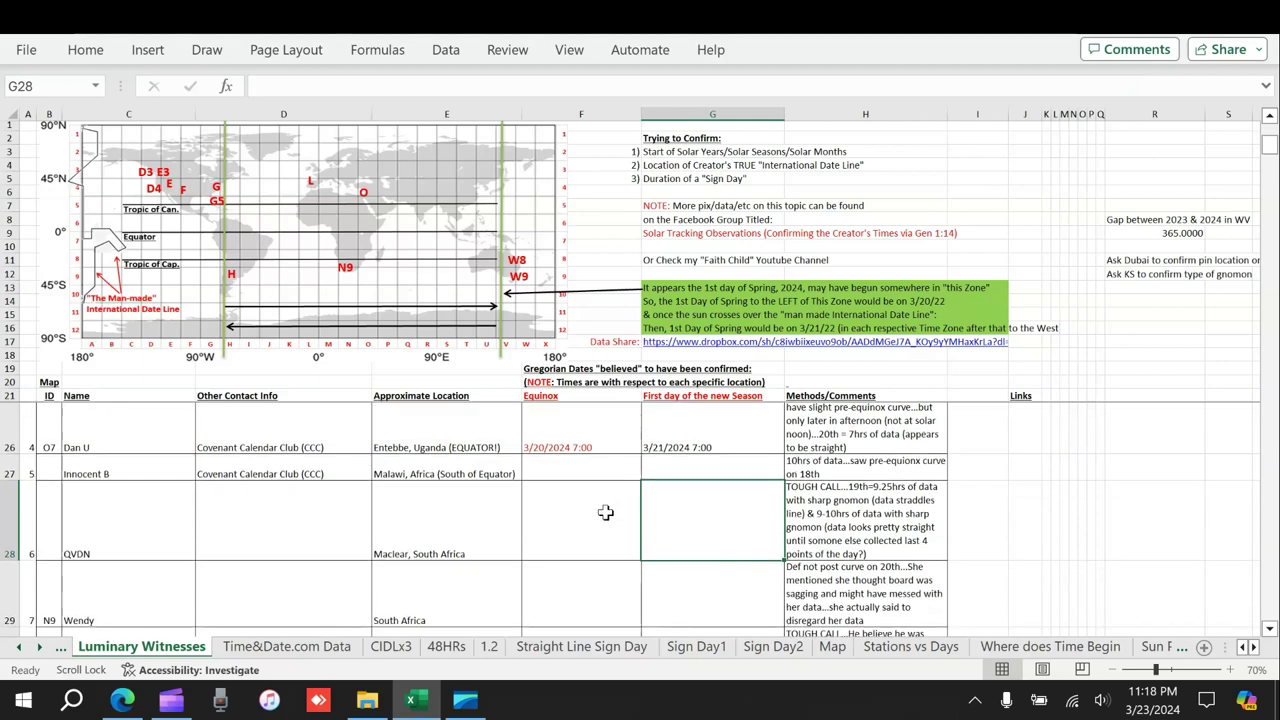
pyautogui.scroll(-1, 614, 500)
pyautogui.scroll(1, 731, 495)
pyautogui.click(566, 538)
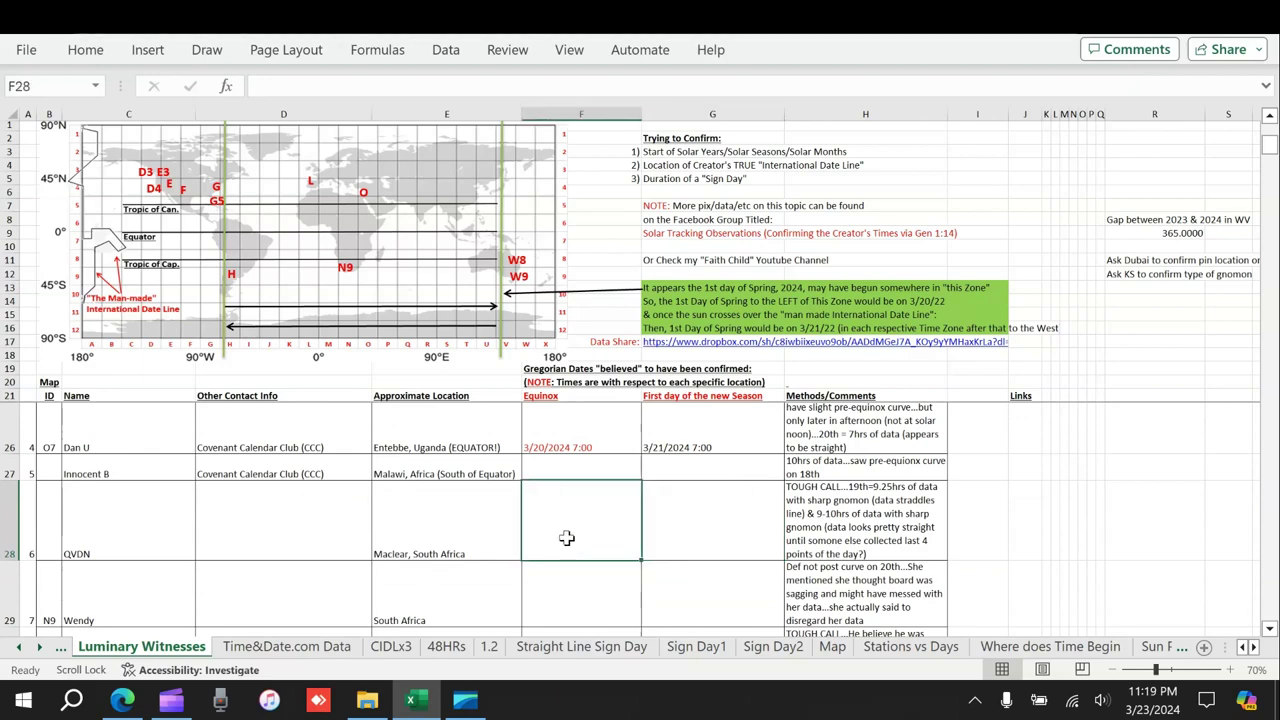
pyautogui.scroll(-1, 572, 538)
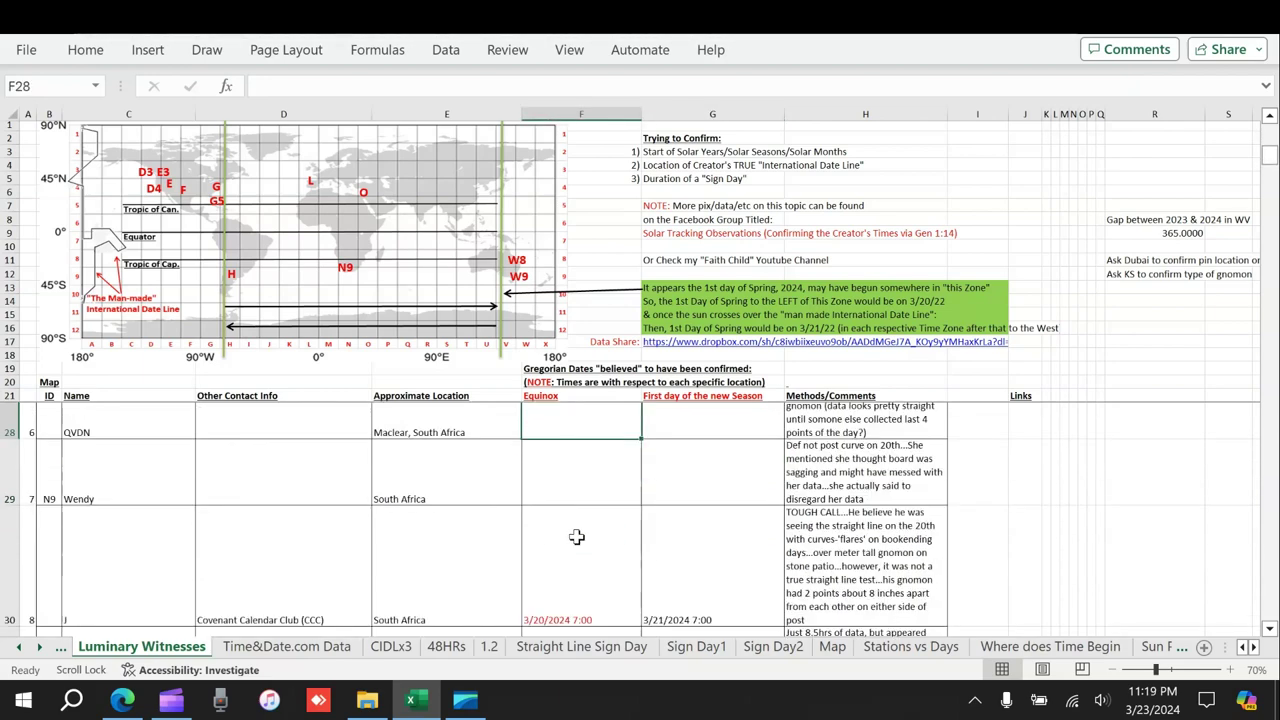
pyautogui.scroll(2, 577, 537)
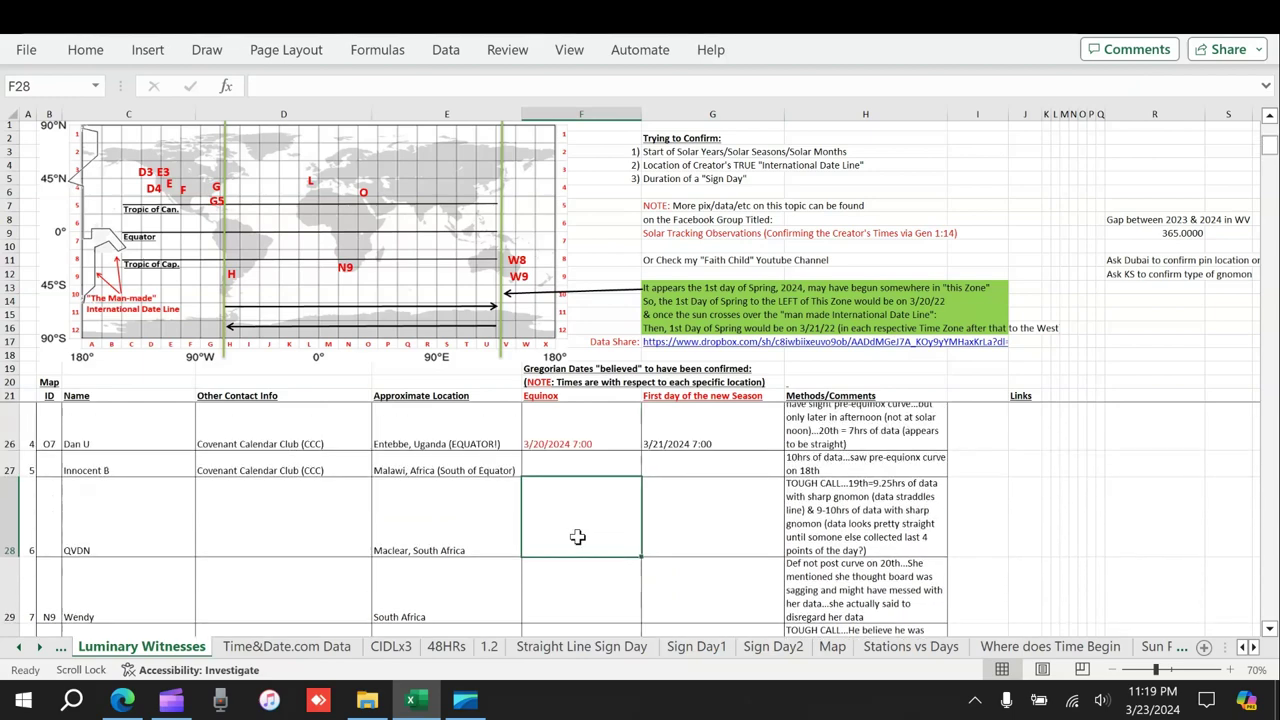
# Insert "20th=" before "9-10hrs of data" in the Maclear, South Africa entry's method comment
pyautogui.click(845, 525)
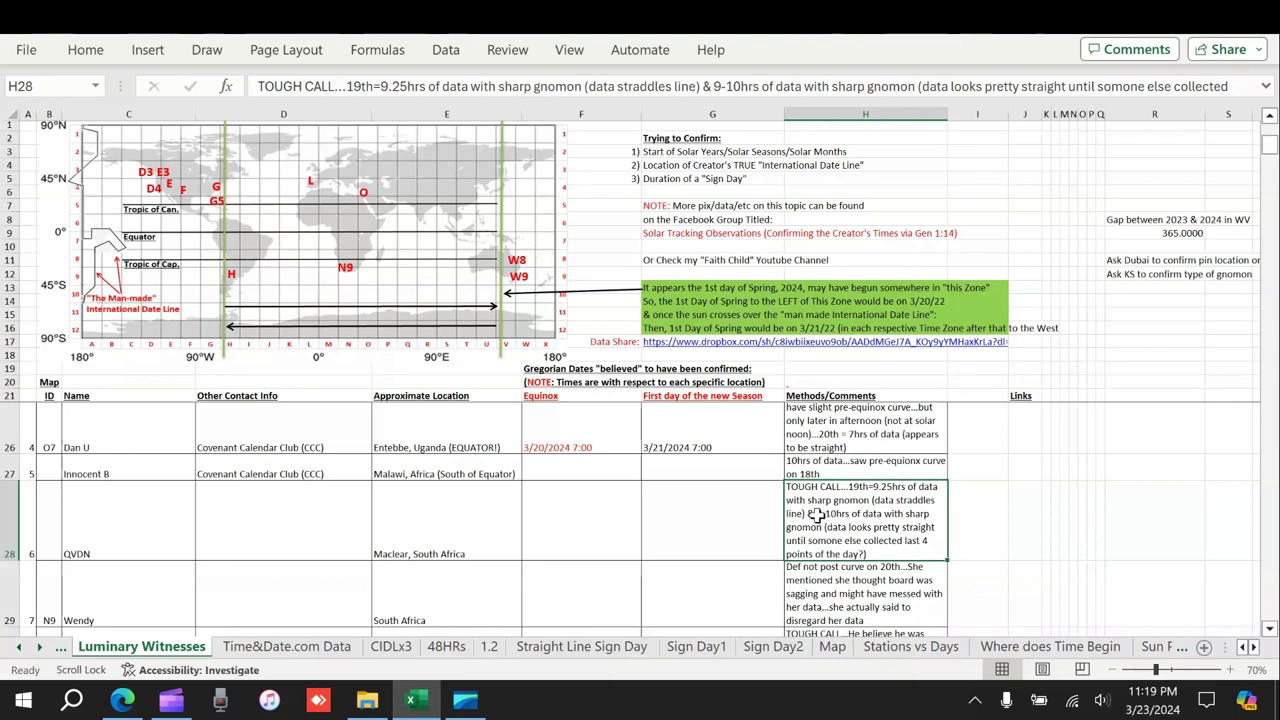
pyautogui.doubleClick(818, 514)
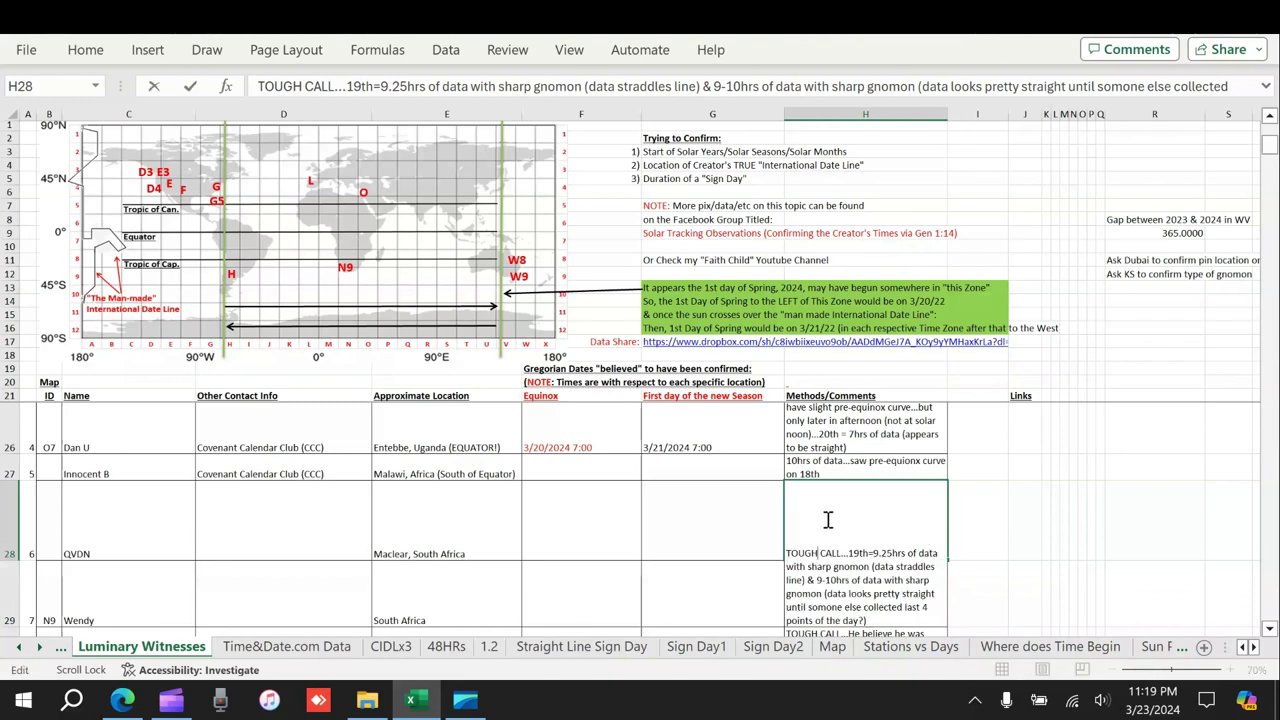
pyautogui.click(819, 579)
pyautogui.write('20th=')
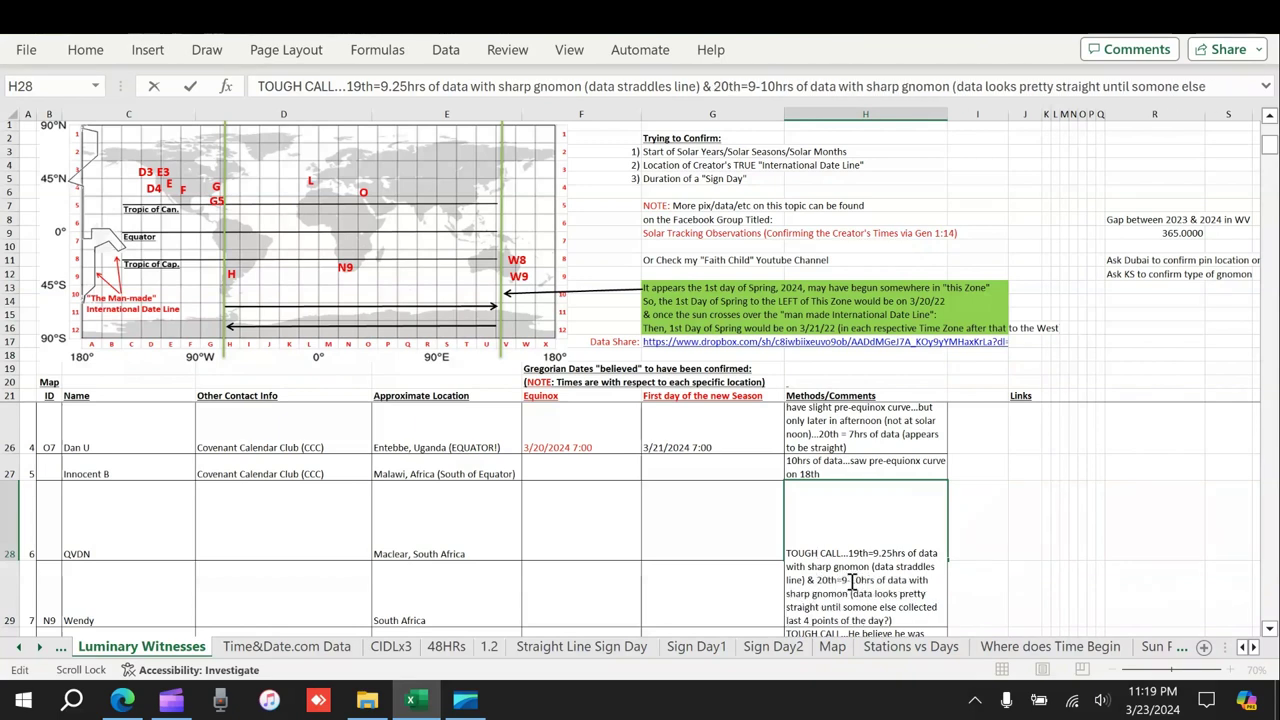
pyautogui.press('Return')
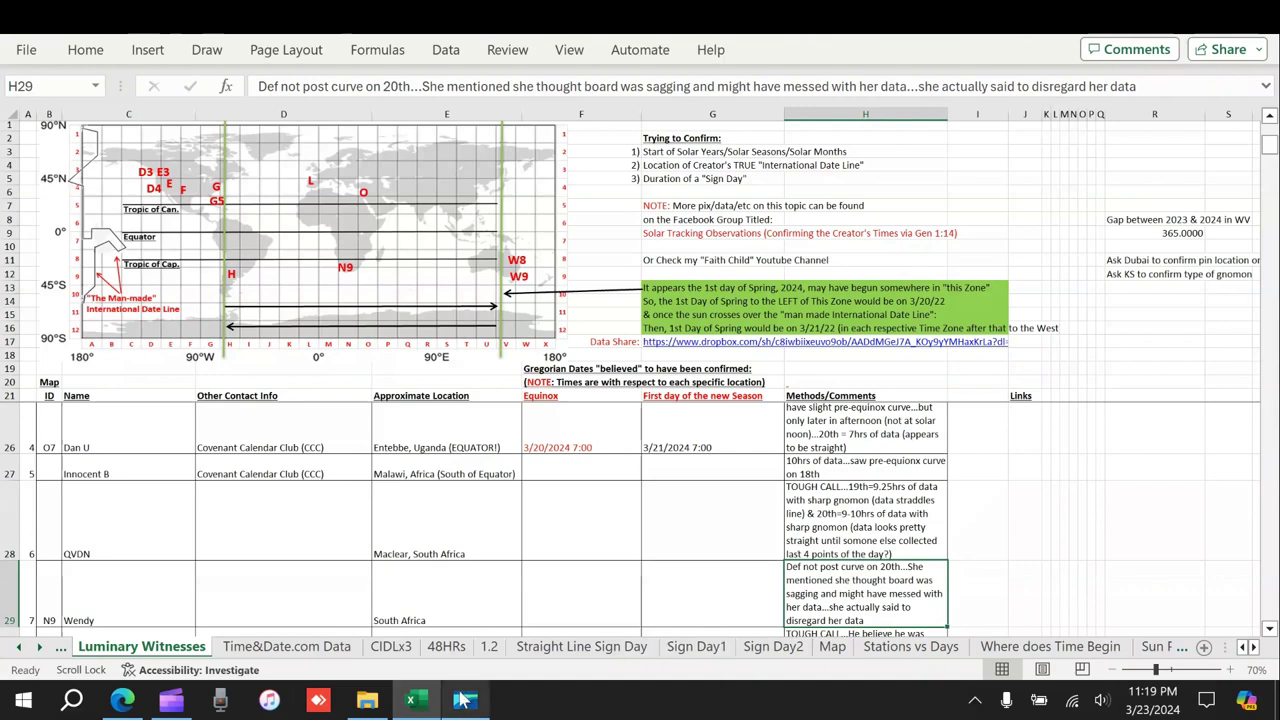
# Switch to File Explorer, go to the 2024 > 03 > 20 folder and select the "5,Maclear, South Africa" folder
pyautogui.click(367, 700)
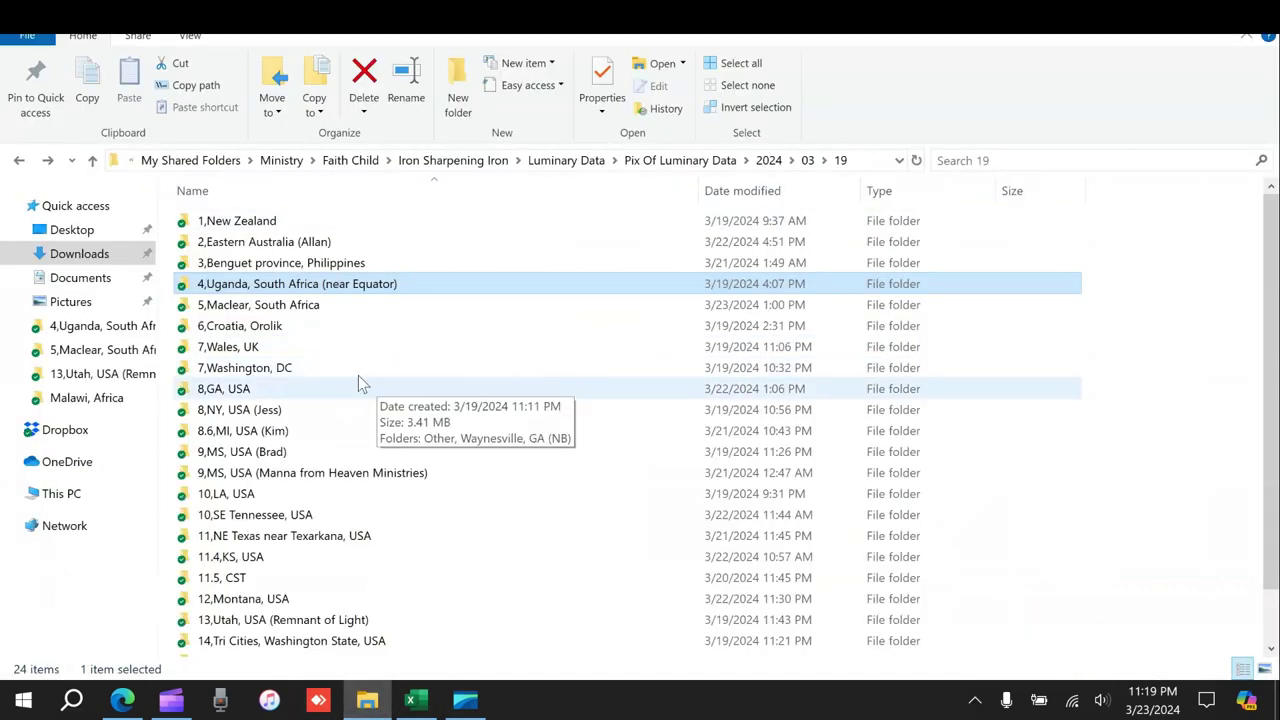
pyautogui.click(807, 160)
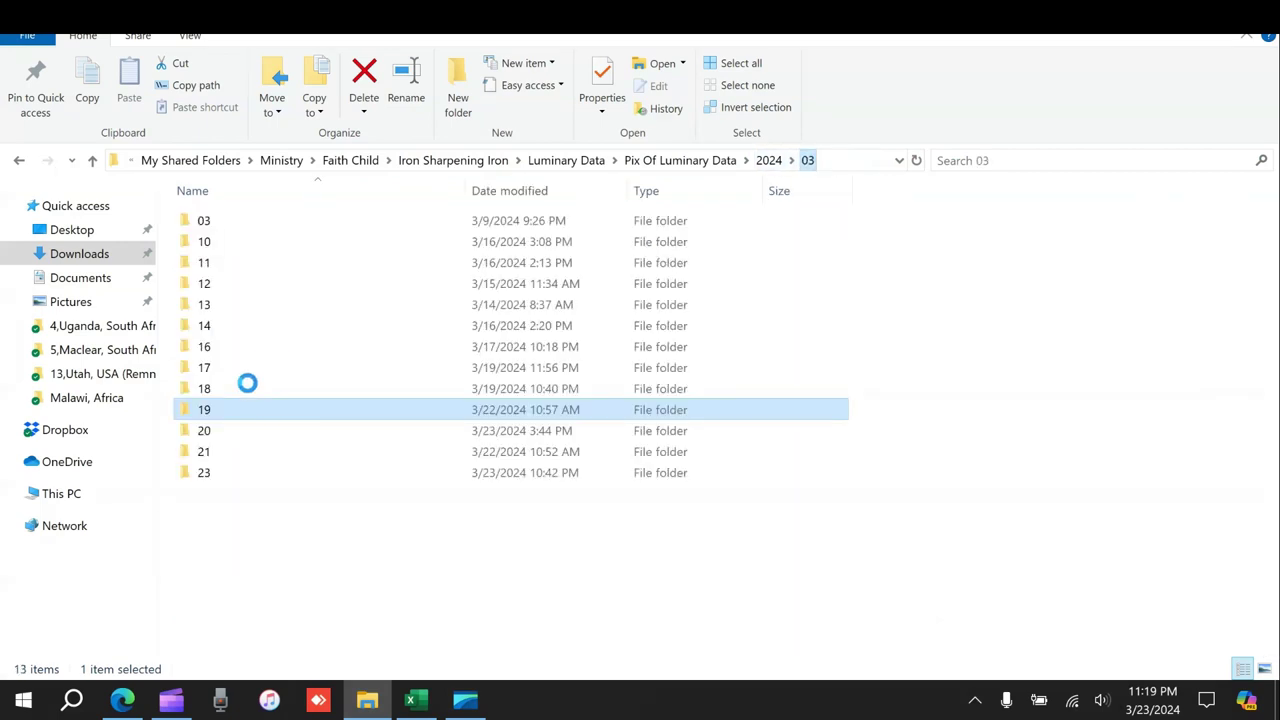
pyautogui.click(218, 431)
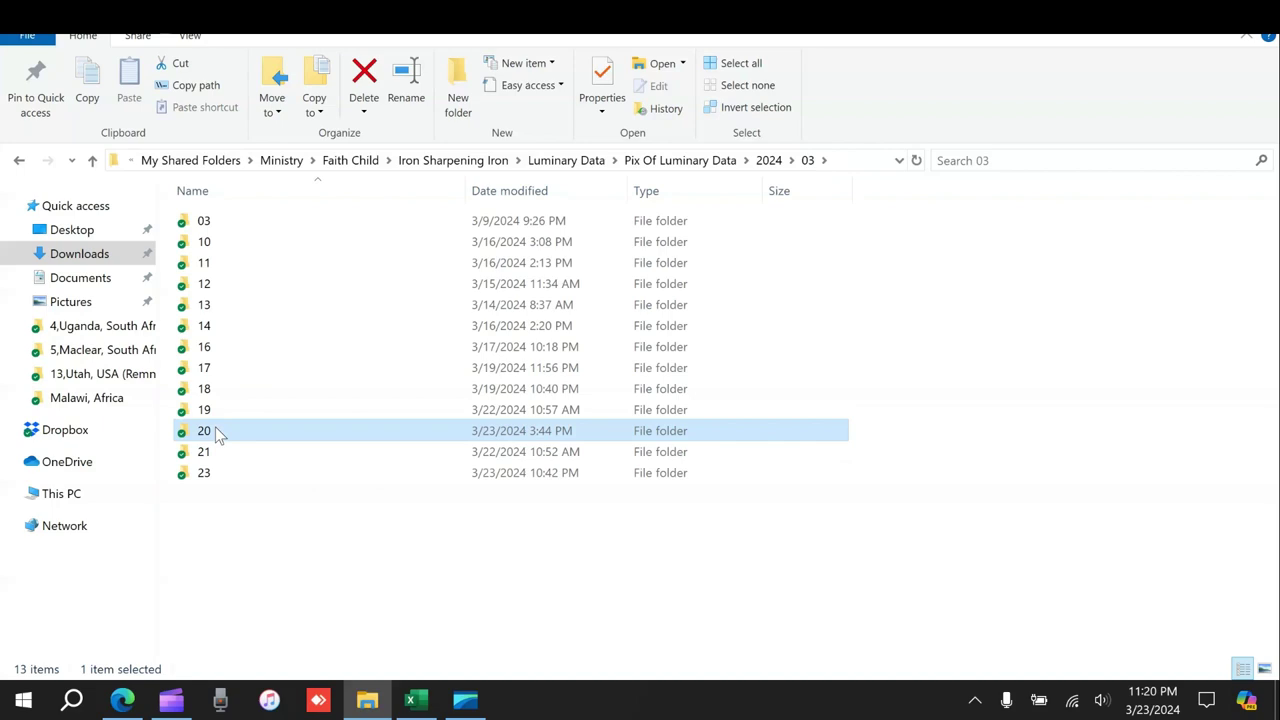
pyautogui.doubleClick(218, 431)
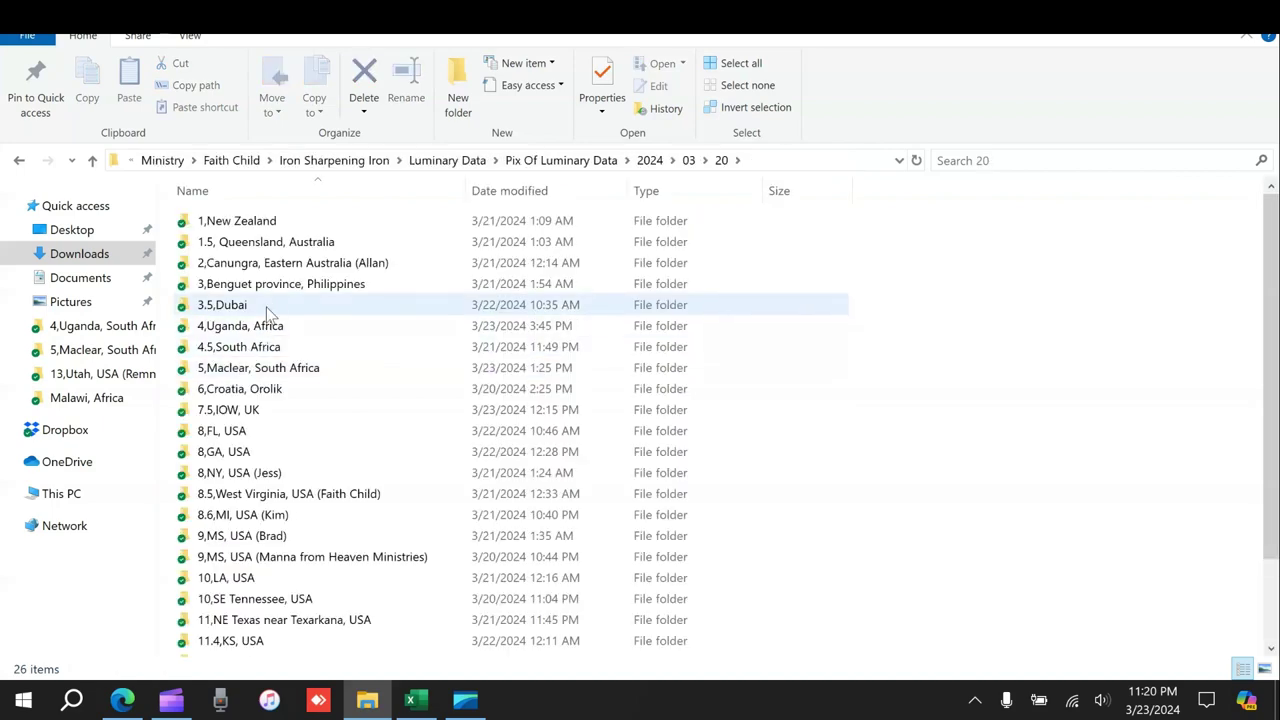
pyautogui.click(257, 367)
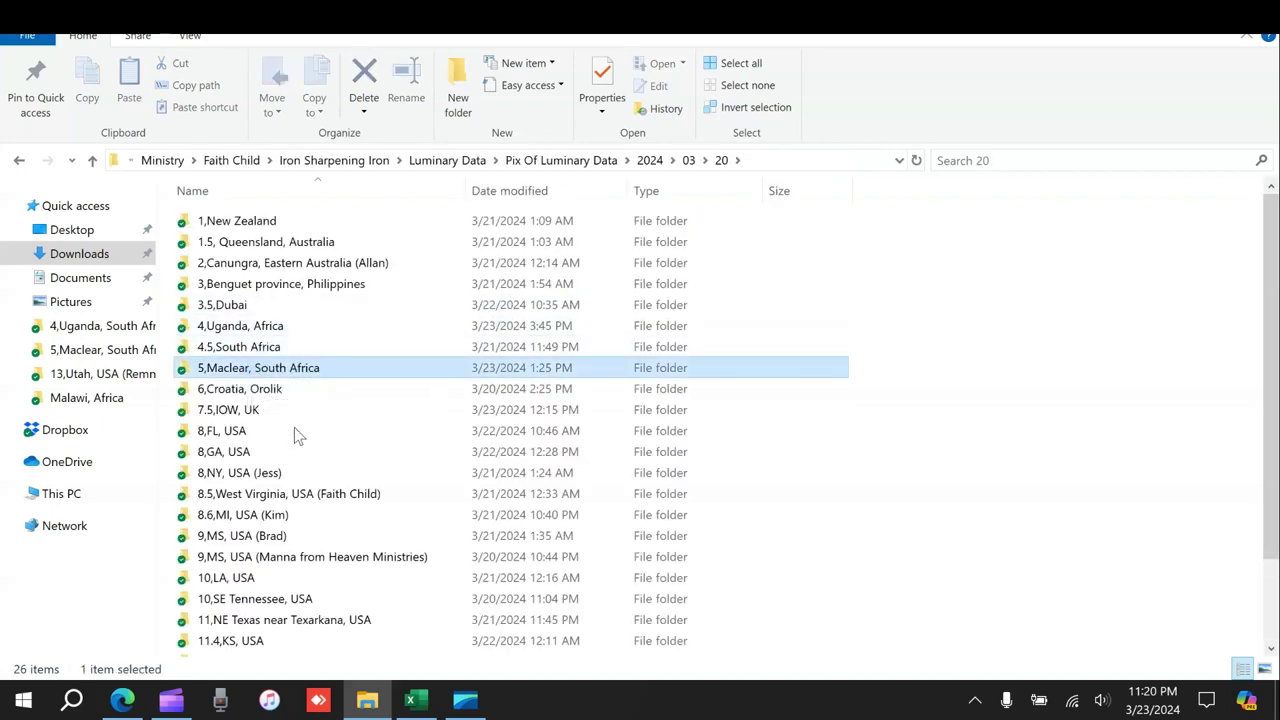
# Return to Excel and check the locations of the Malawi and Maclear, South Africa entries against the neighbouring rows
pyautogui.click(416, 701)
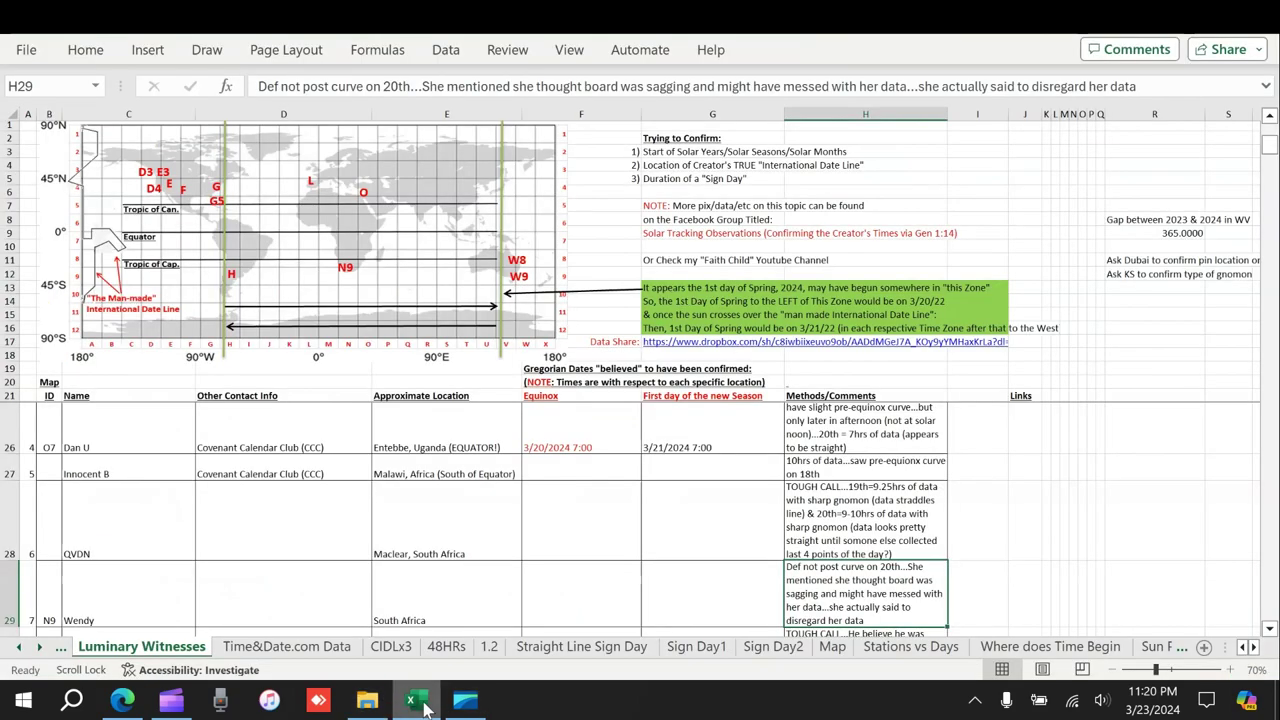
pyautogui.click(422, 706)
pyautogui.click(422, 706)
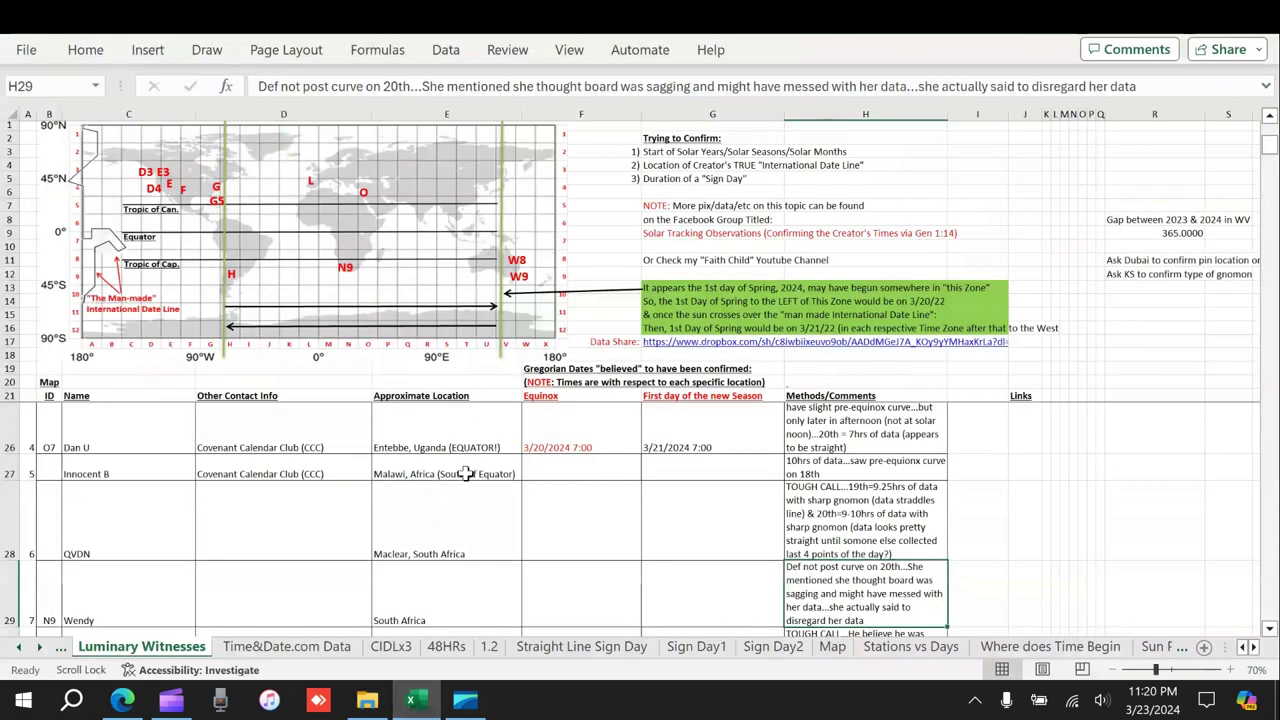
pyautogui.scroll(1, 479, 465)
pyautogui.scroll(-2, 479, 465)
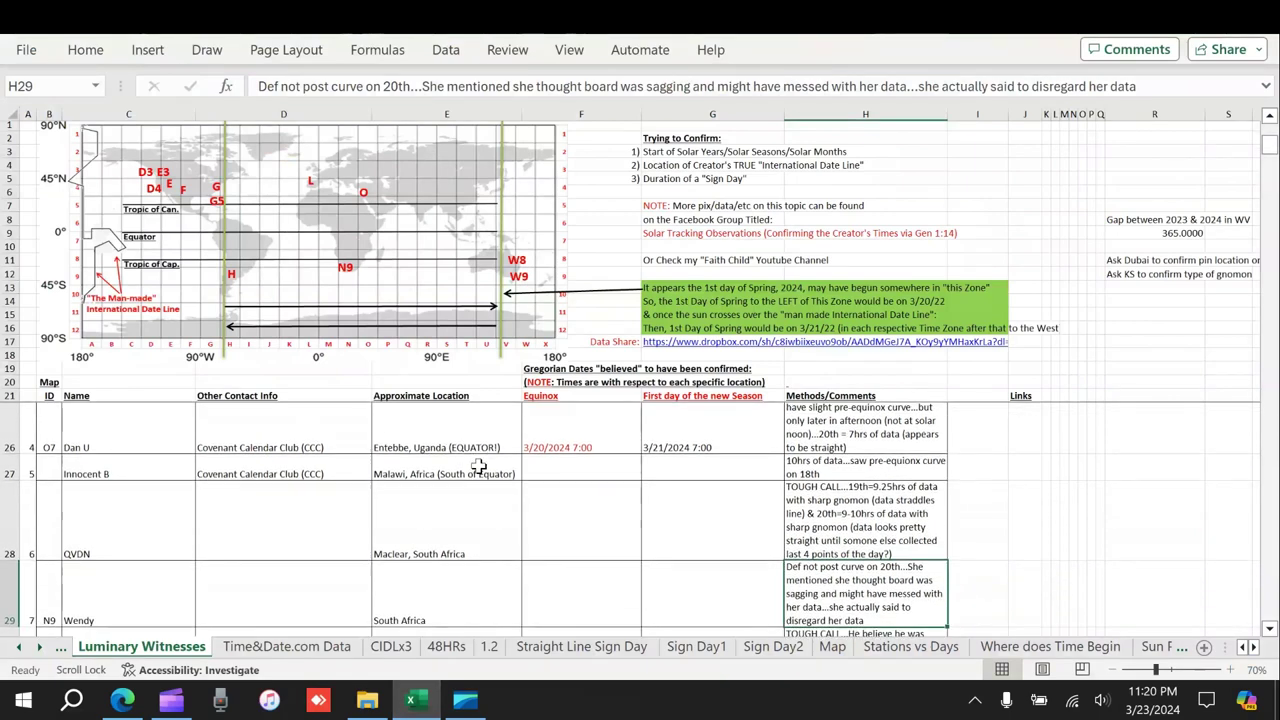
pyautogui.scroll(1, 479, 467)
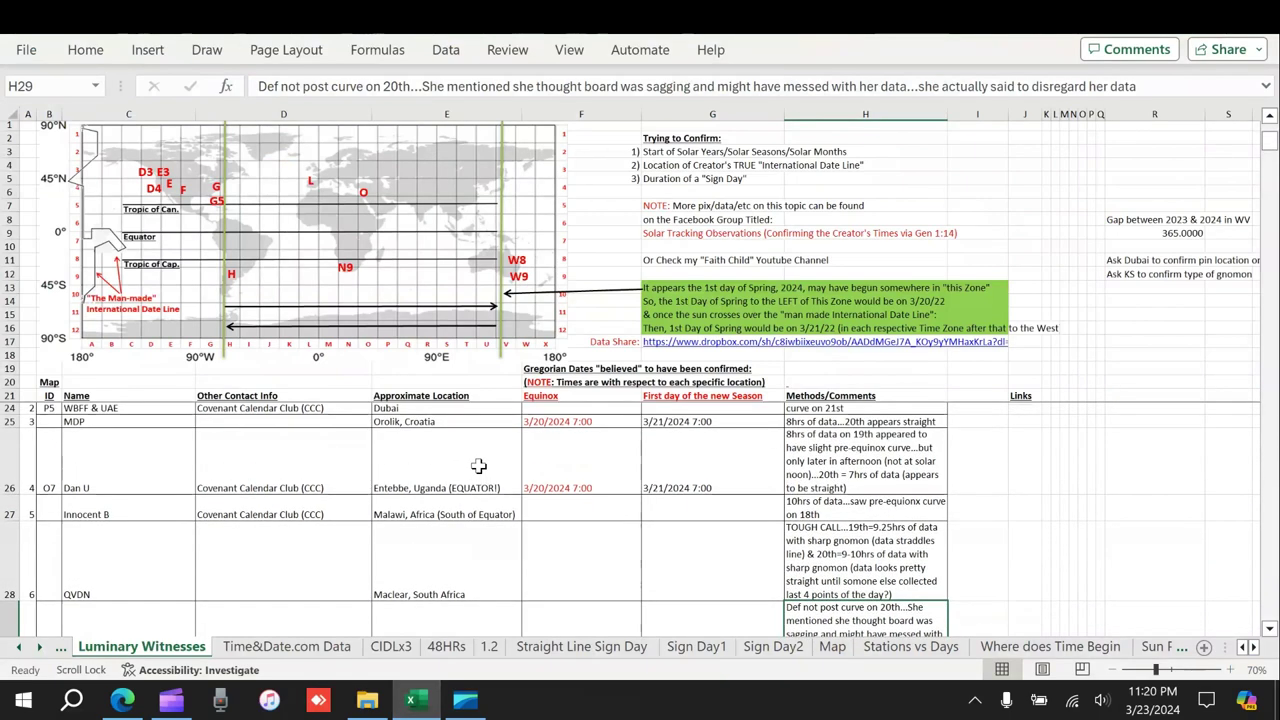
pyautogui.click(456, 515)
pyautogui.click(454, 580)
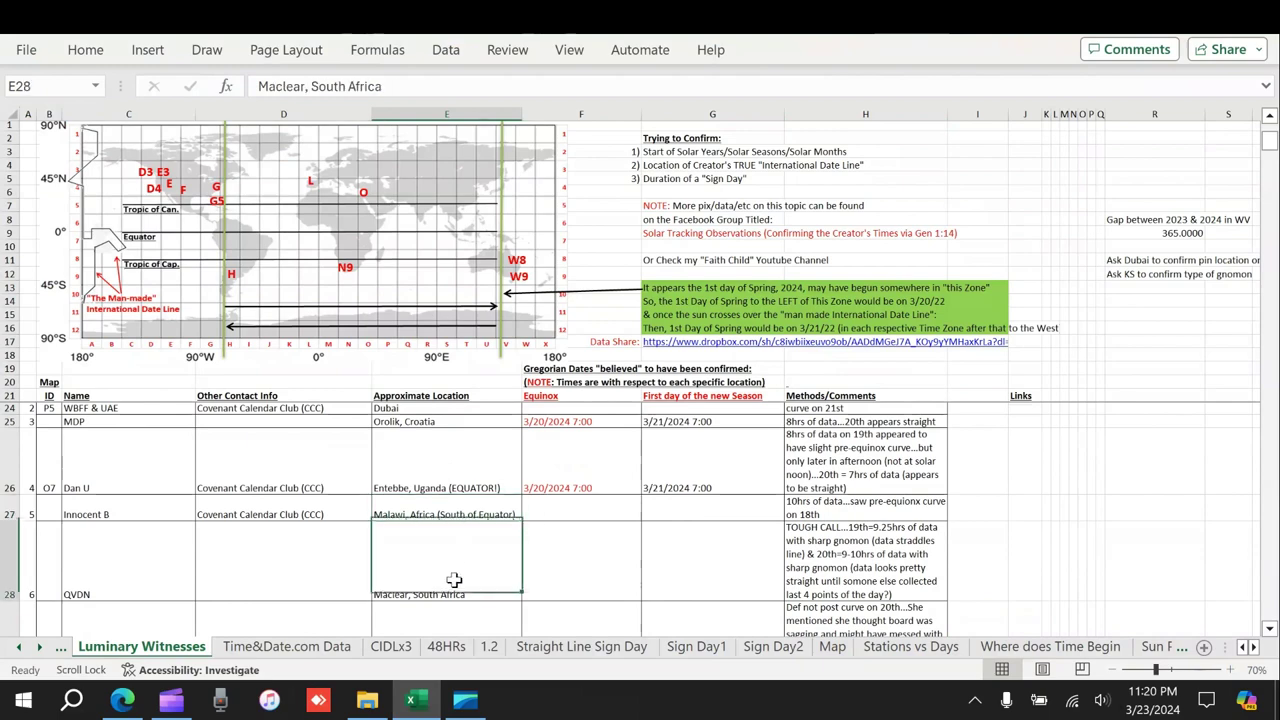
pyautogui.scroll(-2, 454, 580)
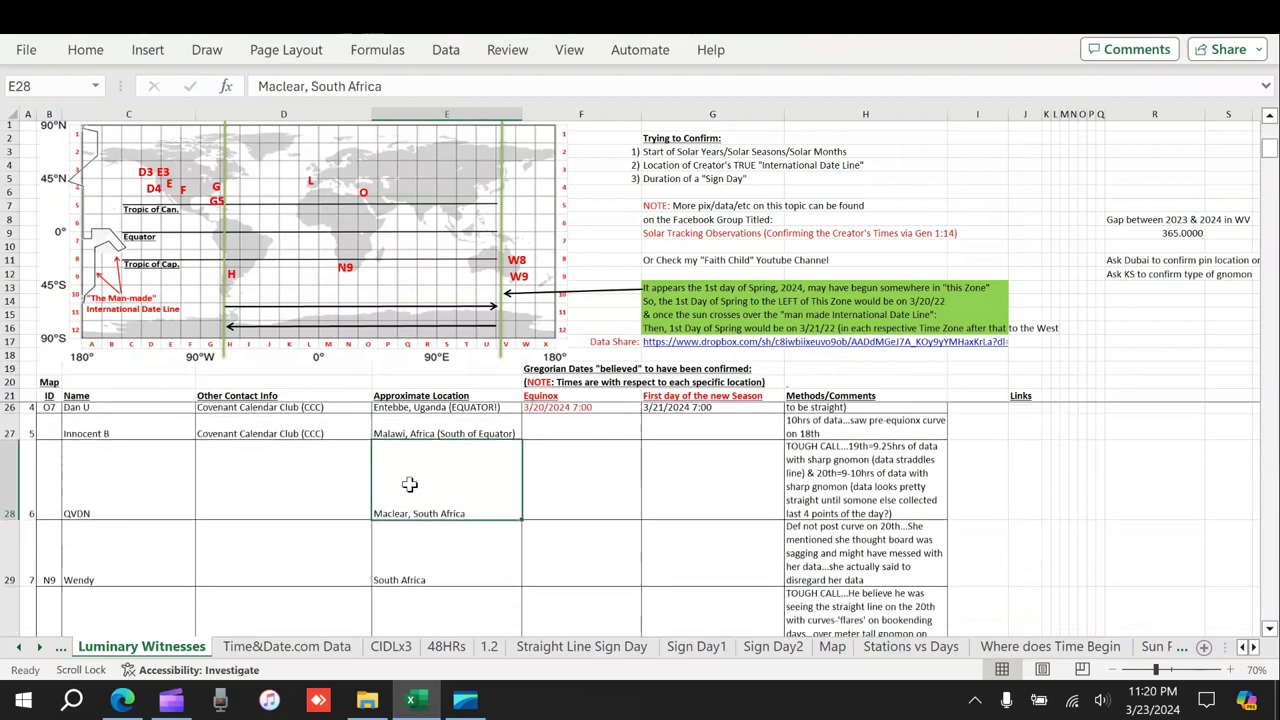
# View the Maclear folder's sundial screenshots from File Explorer, first the 20th's "004537" image, followed by the 19th's "101725" image
pyautogui.click(368, 701)
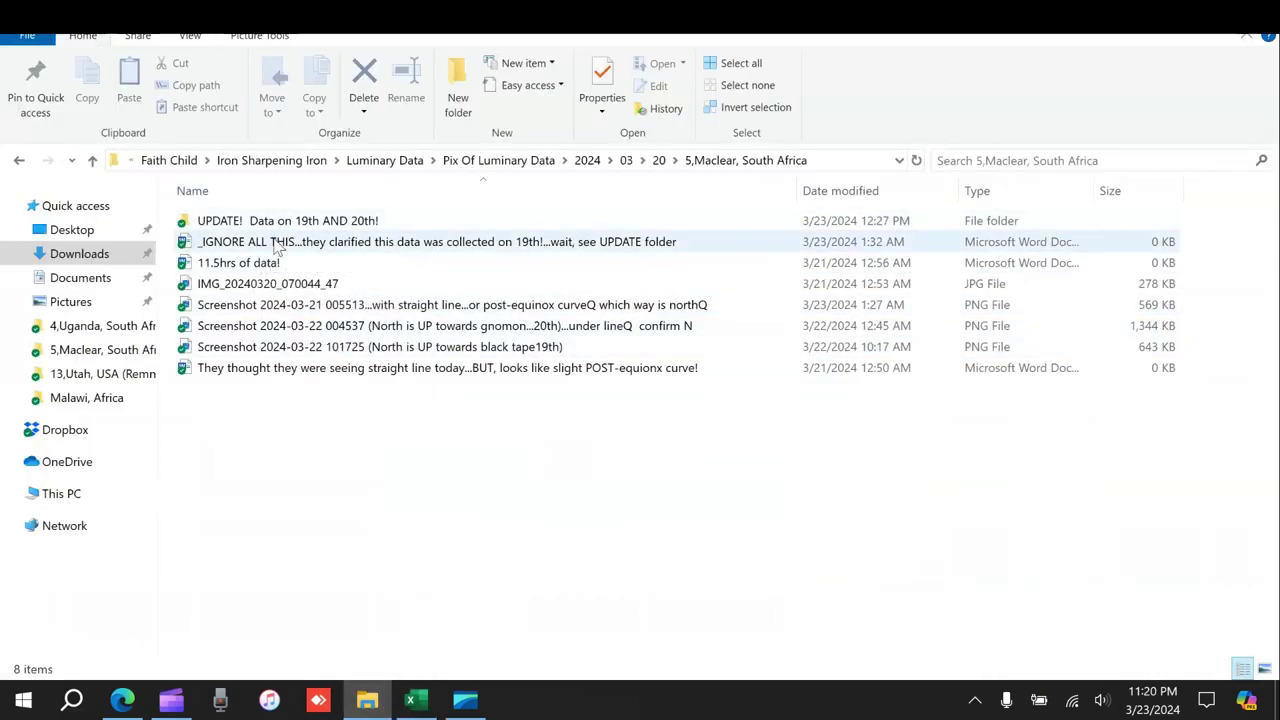
pyautogui.click(564, 330)
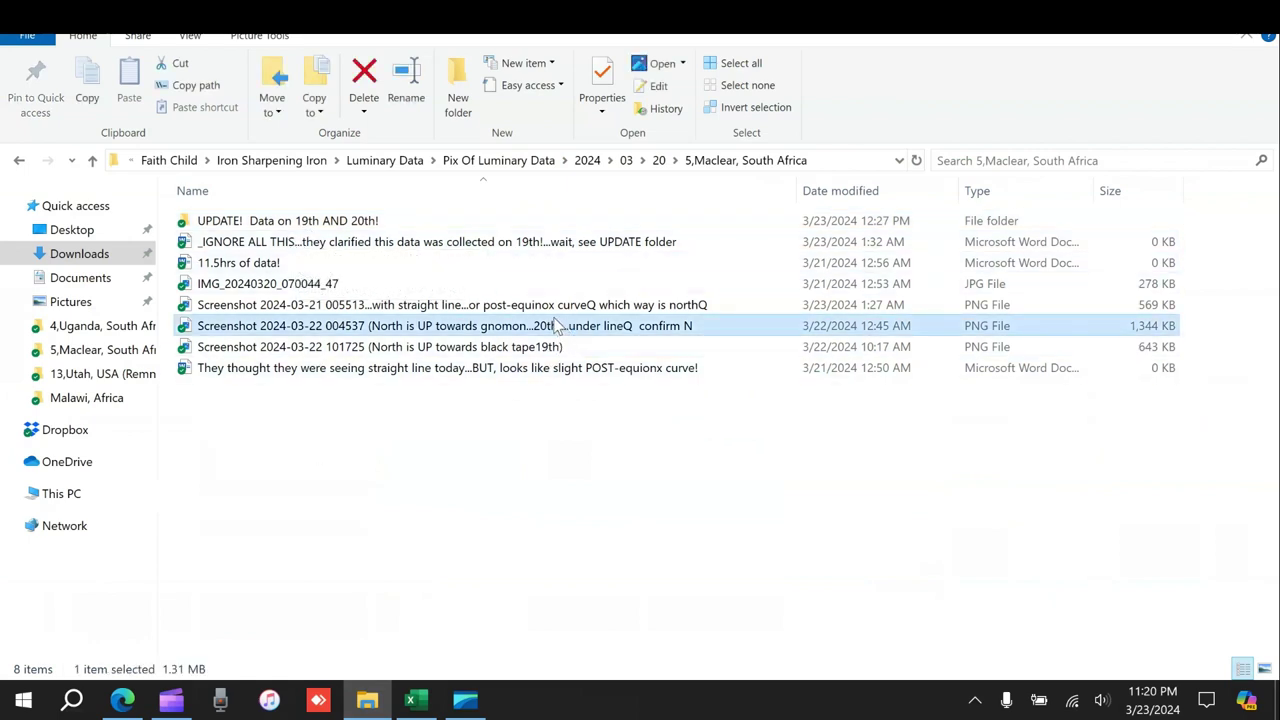
pyautogui.click(380, 328)
pyautogui.click(388, 342)
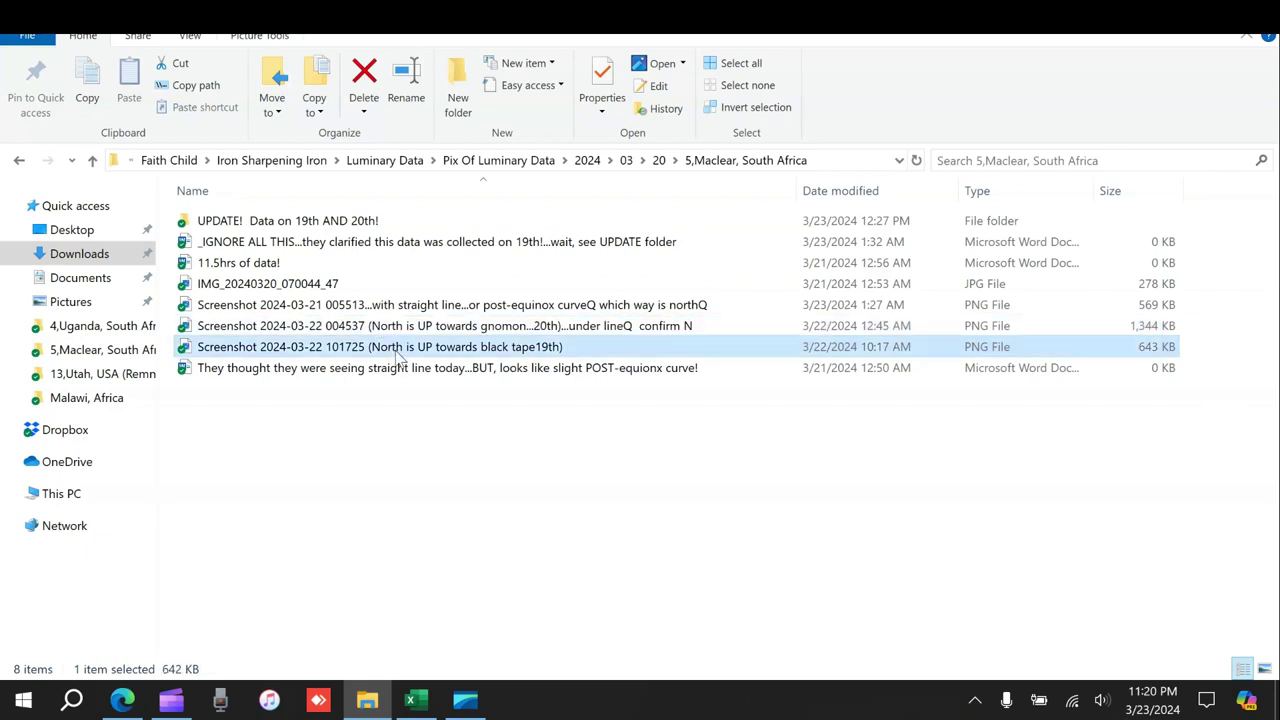
pyautogui.click(390, 330)
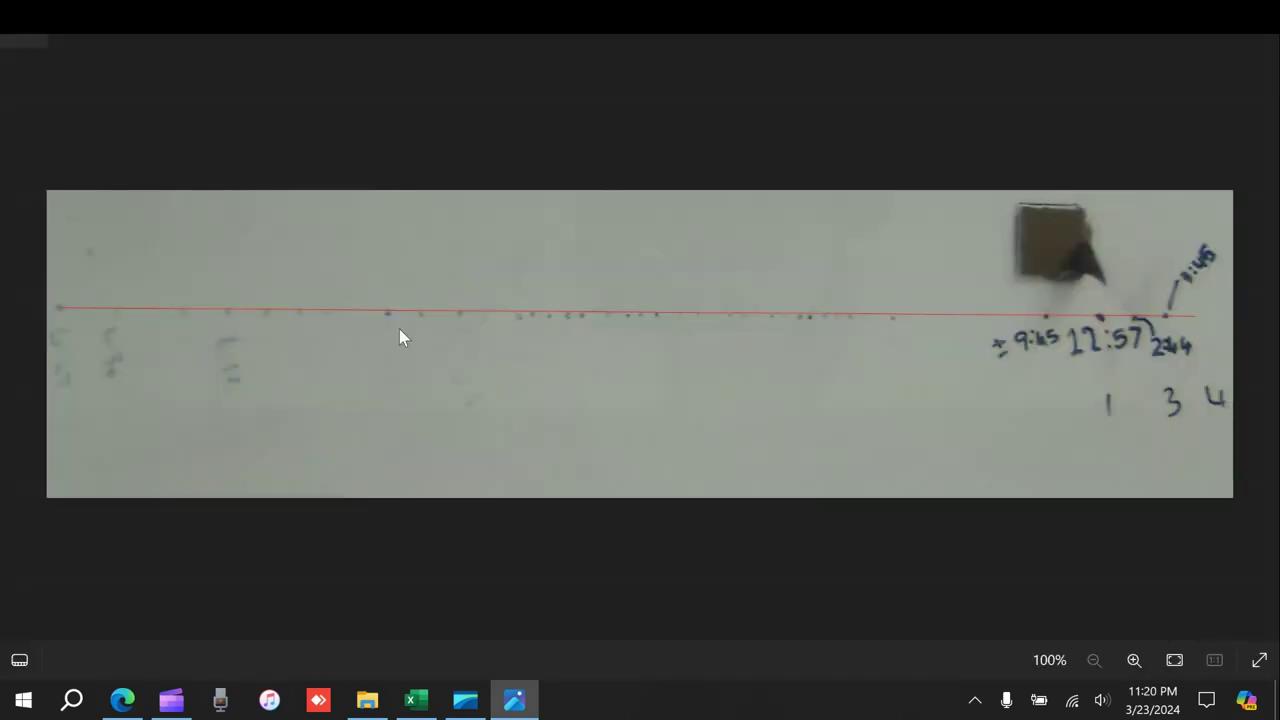
pyautogui.click(1259, 352)
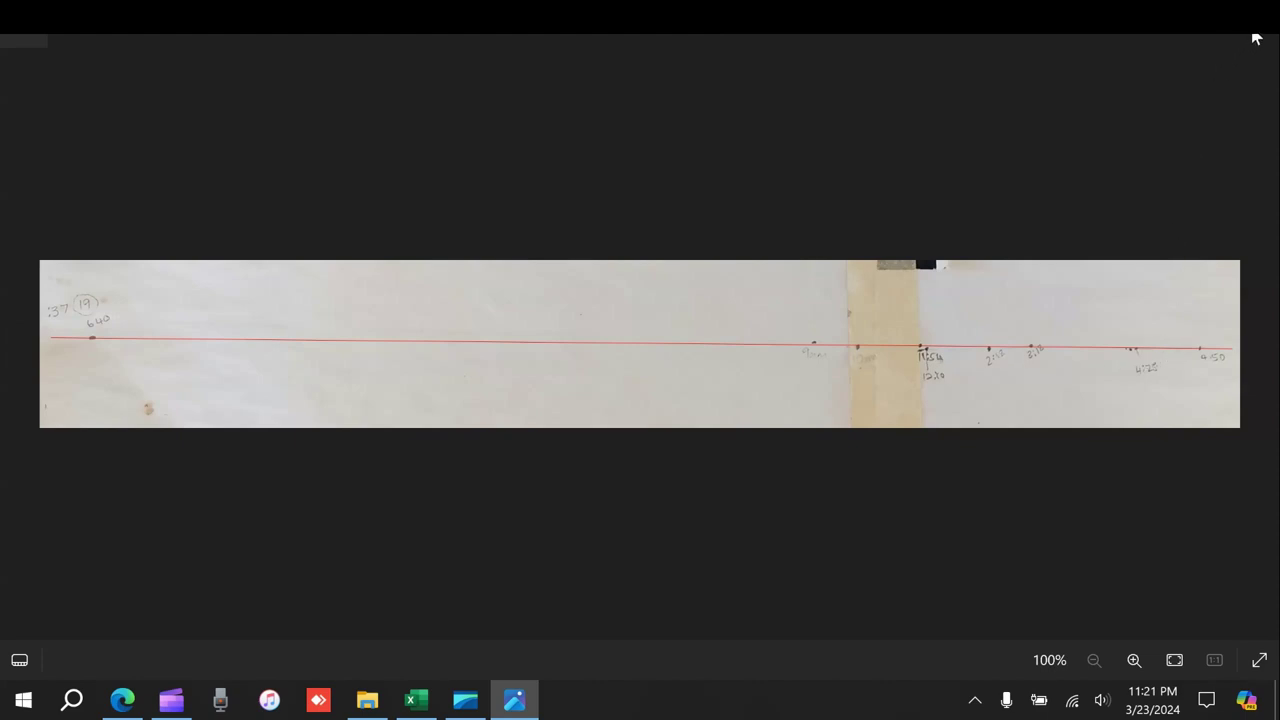
# Compare the 19th's Maclear photo with its Excel comment and equinox cell, and with the Croatia and Uganda equinox dates
pyautogui.click(416, 700)
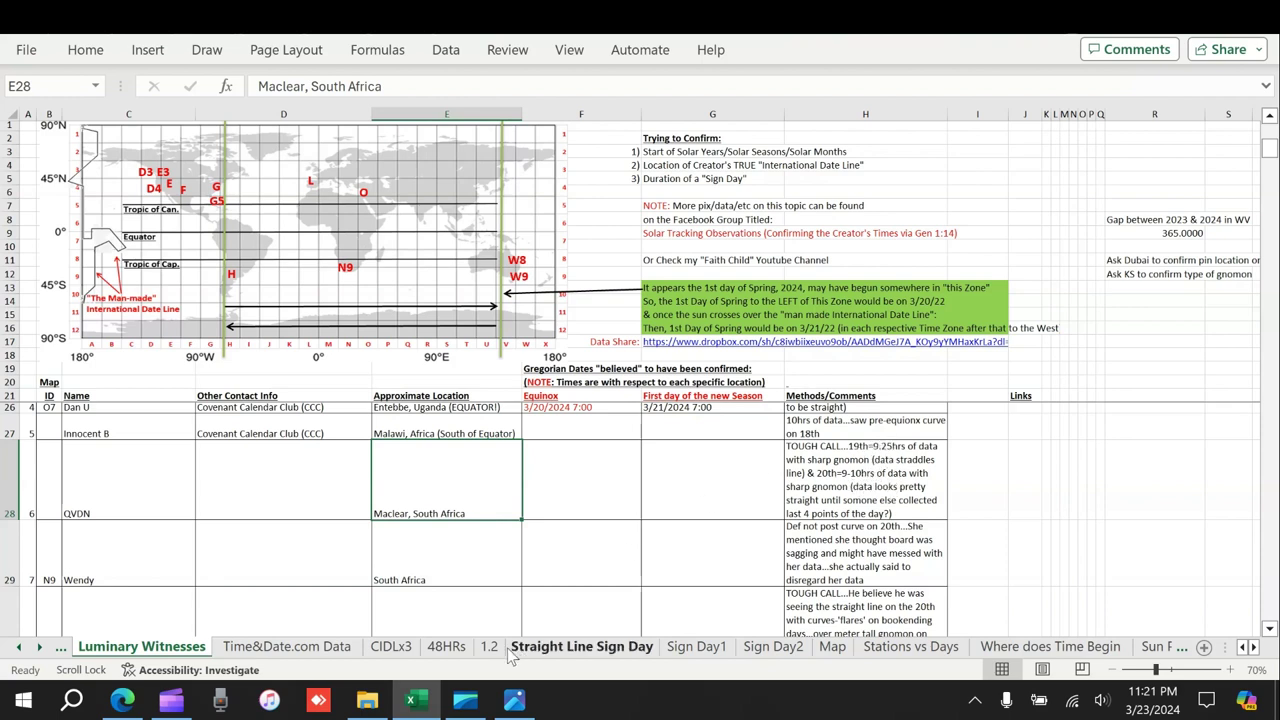
pyautogui.click(510, 714)
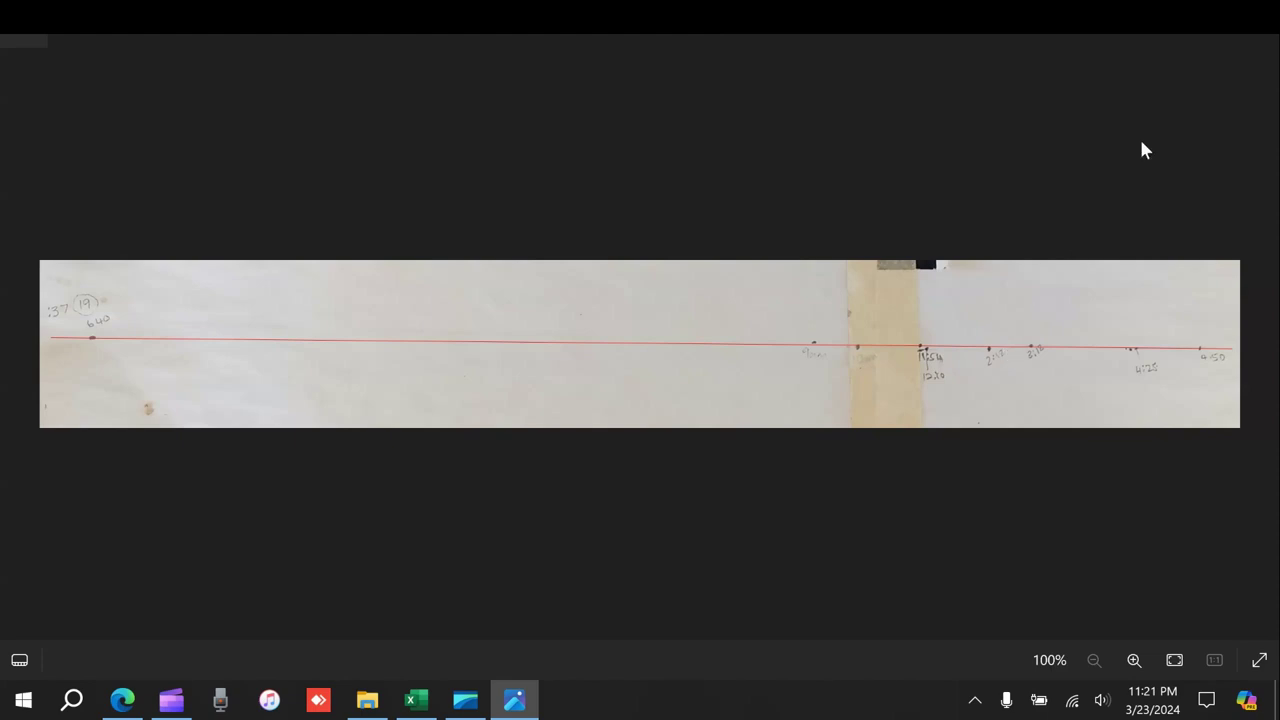
pyautogui.click(417, 698)
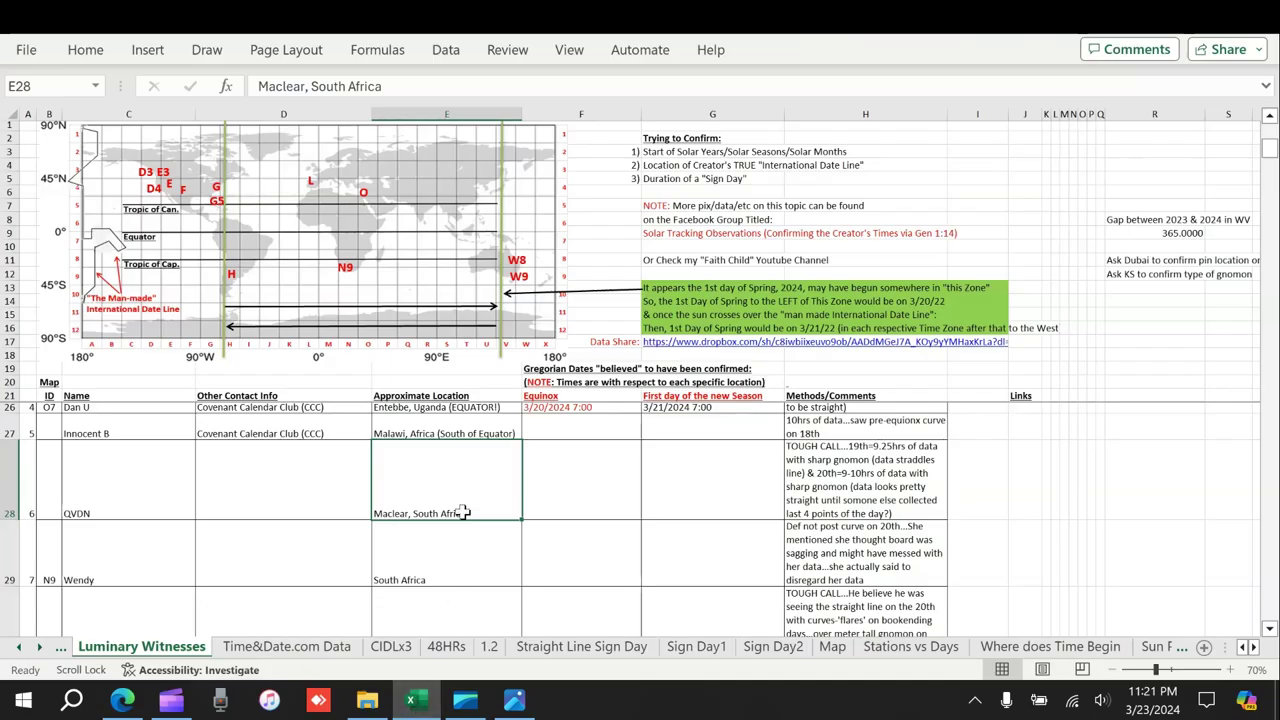
pyautogui.moveTo(566, 421); pyautogui.dragTo(573, 442)
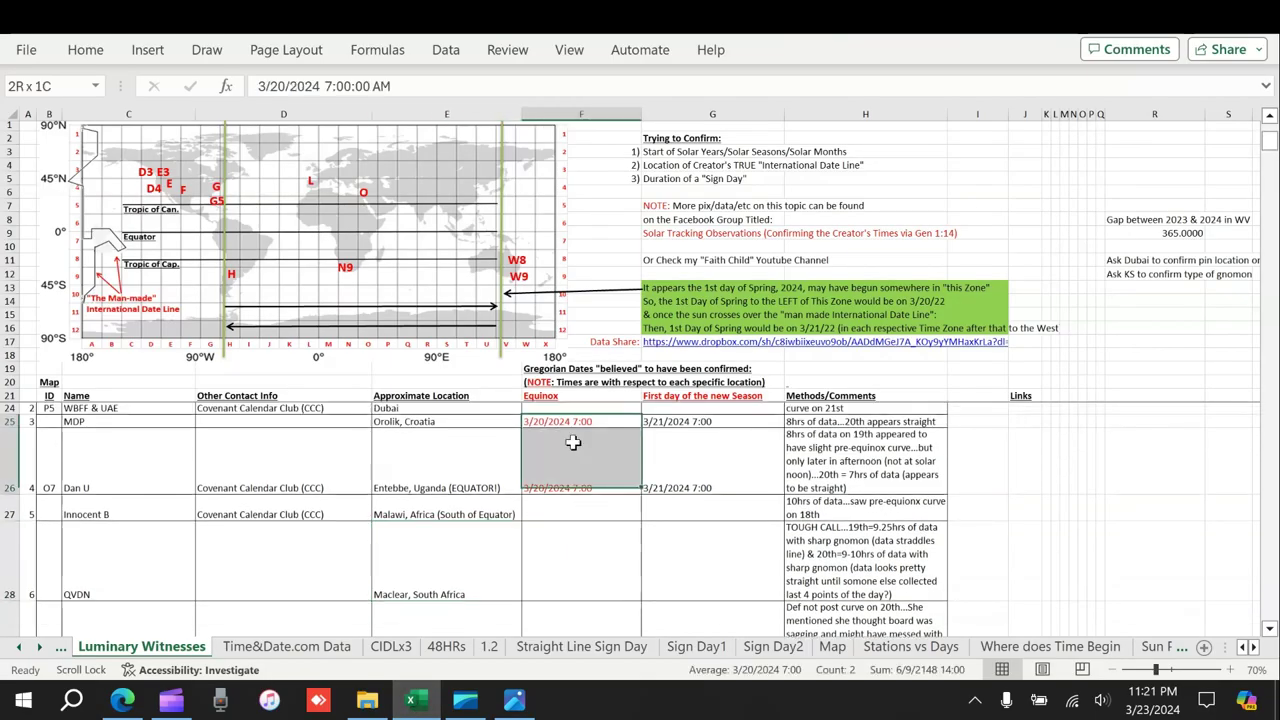
pyautogui.click(594, 553)
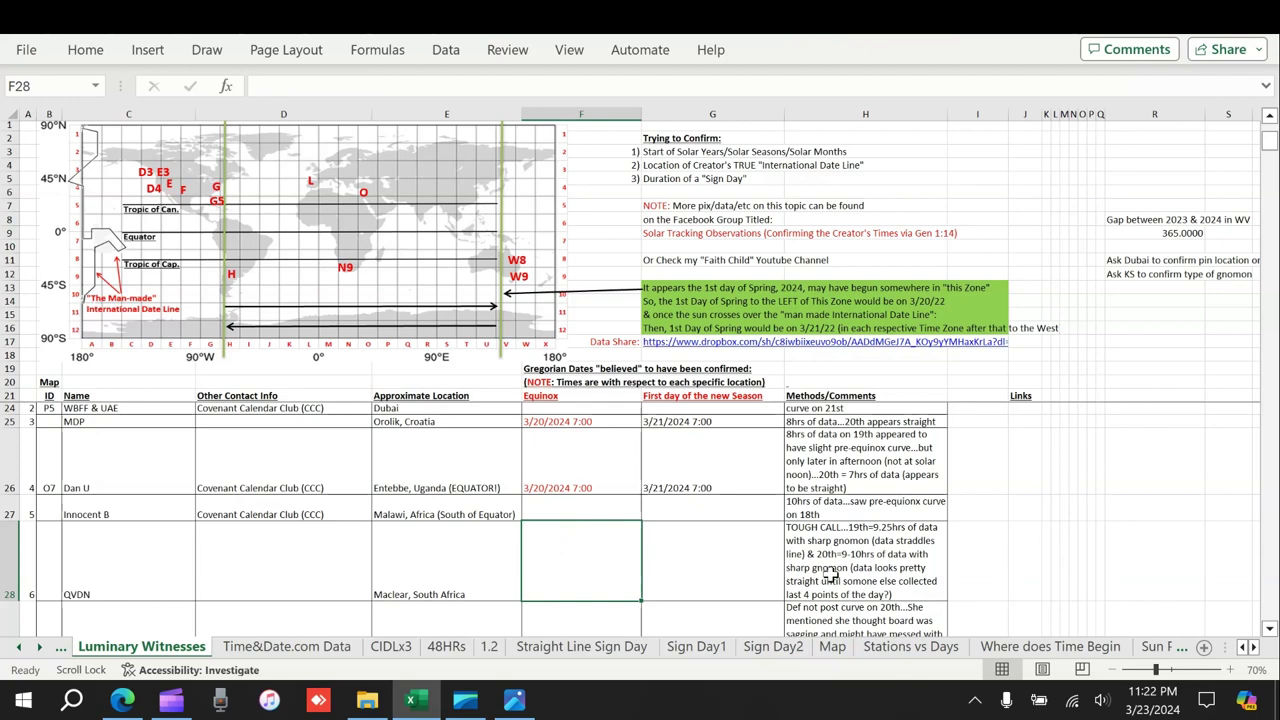
pyautogui.click(517, 703)
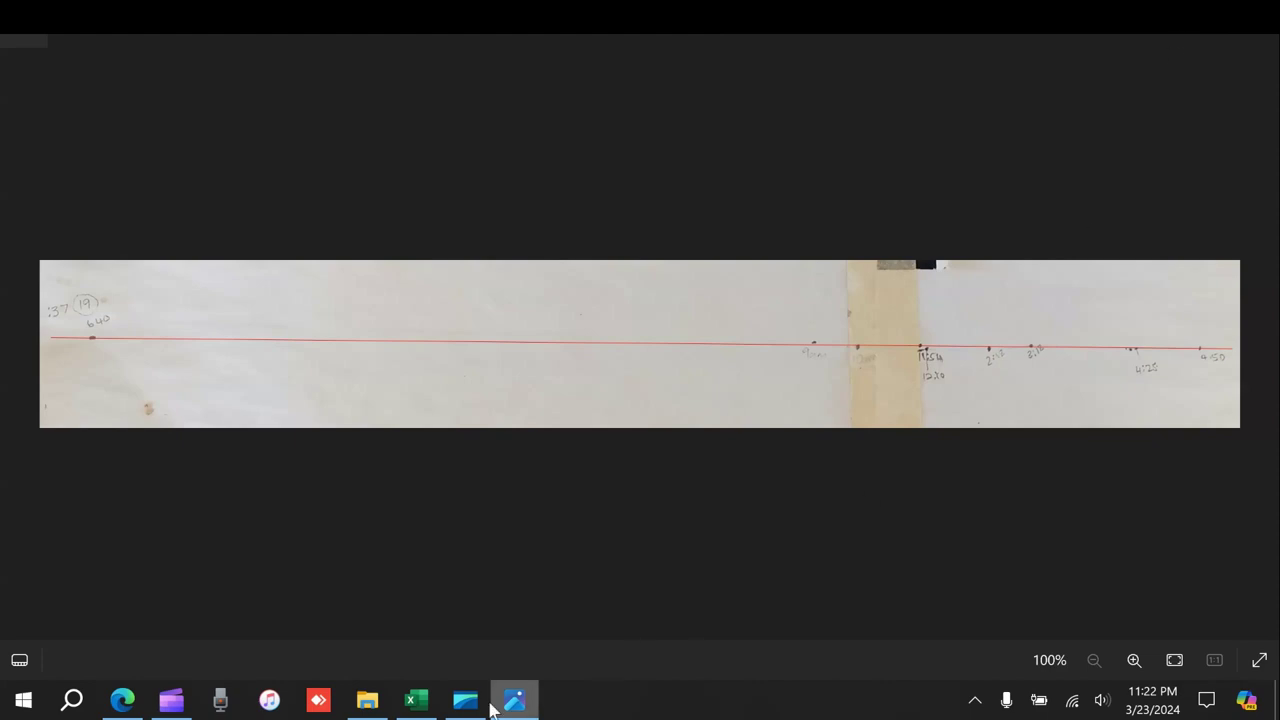
# Check the Maclear comment in Excel, return to the Photos app and examine the previous Maclear sundial image along its red line
pyautogui.click(519, 702)
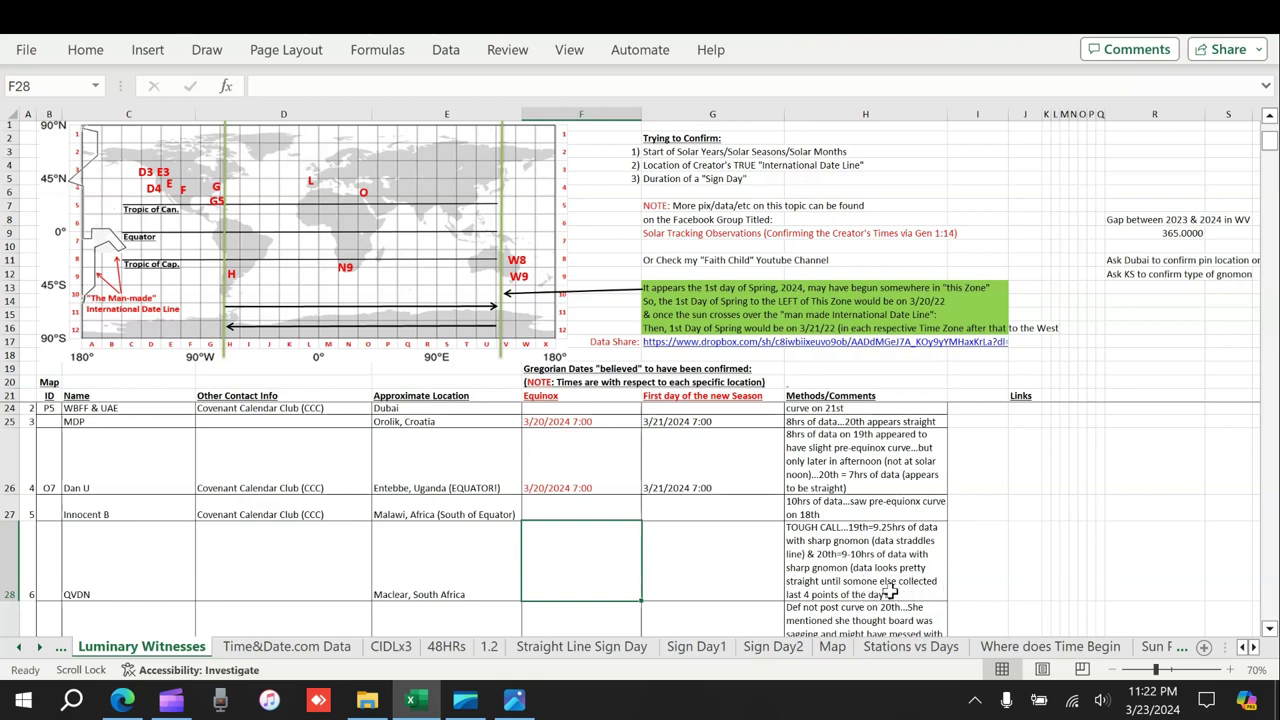
pyautogui.click(512, 704)
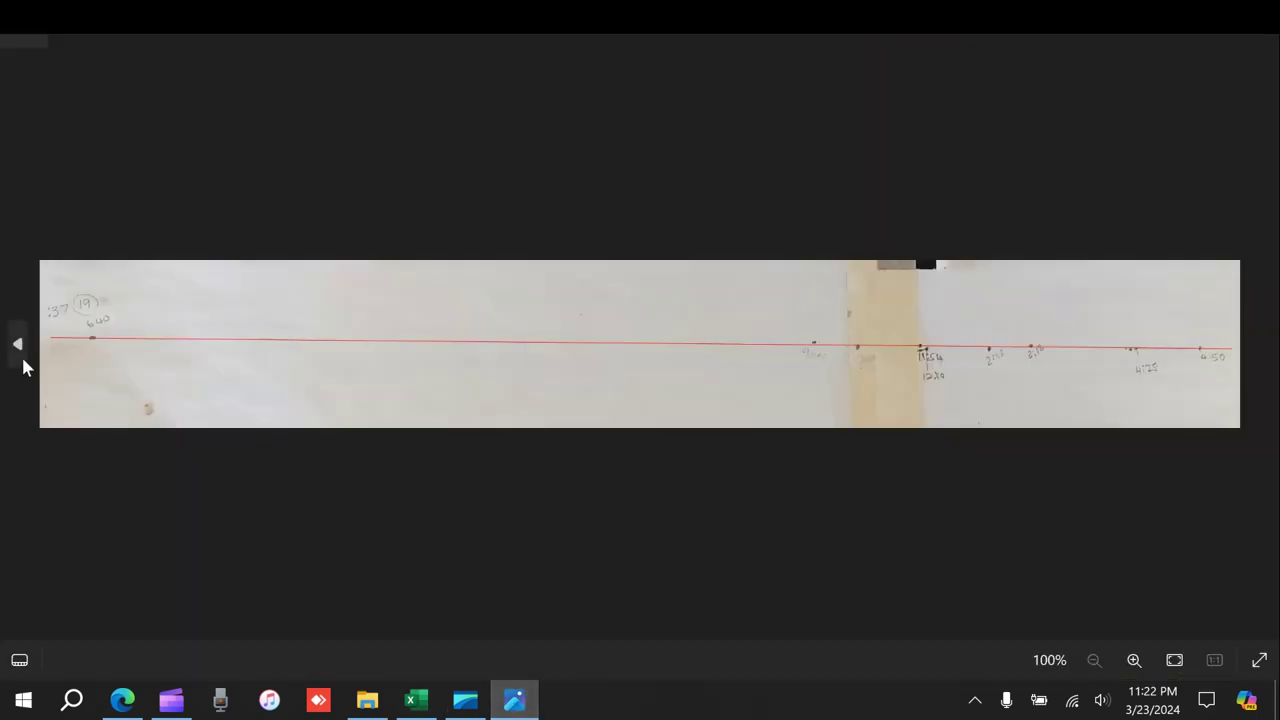
pyautogui.click(22, 356)
pyautogui.moveTo(1252, 291)
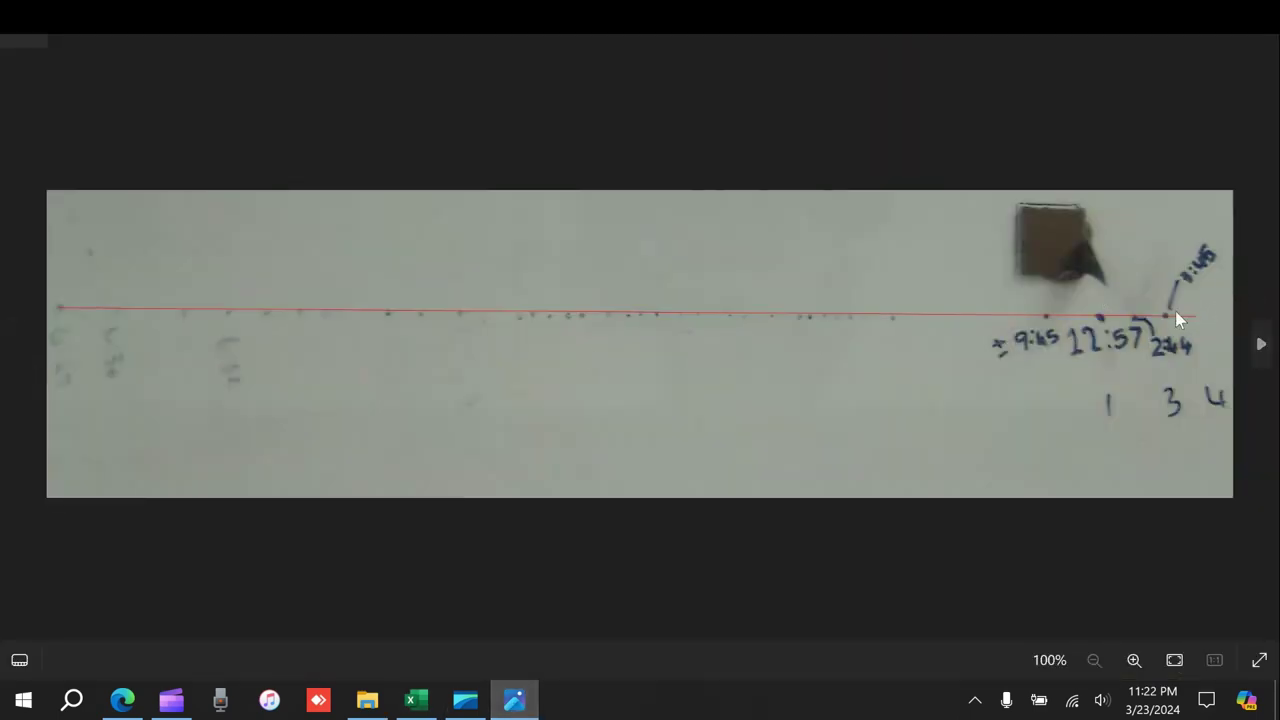
pyautogui.moveTo(67, 320)
# Switch back to Excel and review the Maclear row's equinox and first-day-of-season cells together with its comment
pyautogui.click(417, 700)
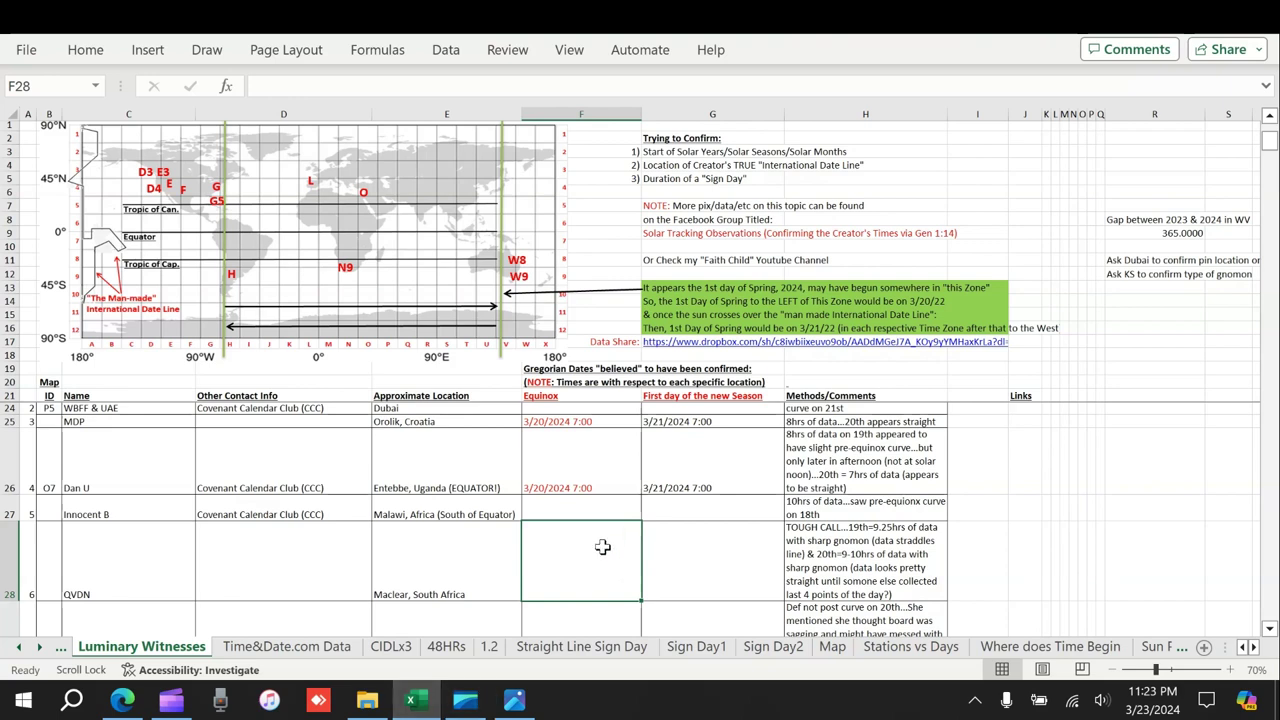
pyautogui.moveTo(715, 556); pyautogui.dragTo(601, 566)
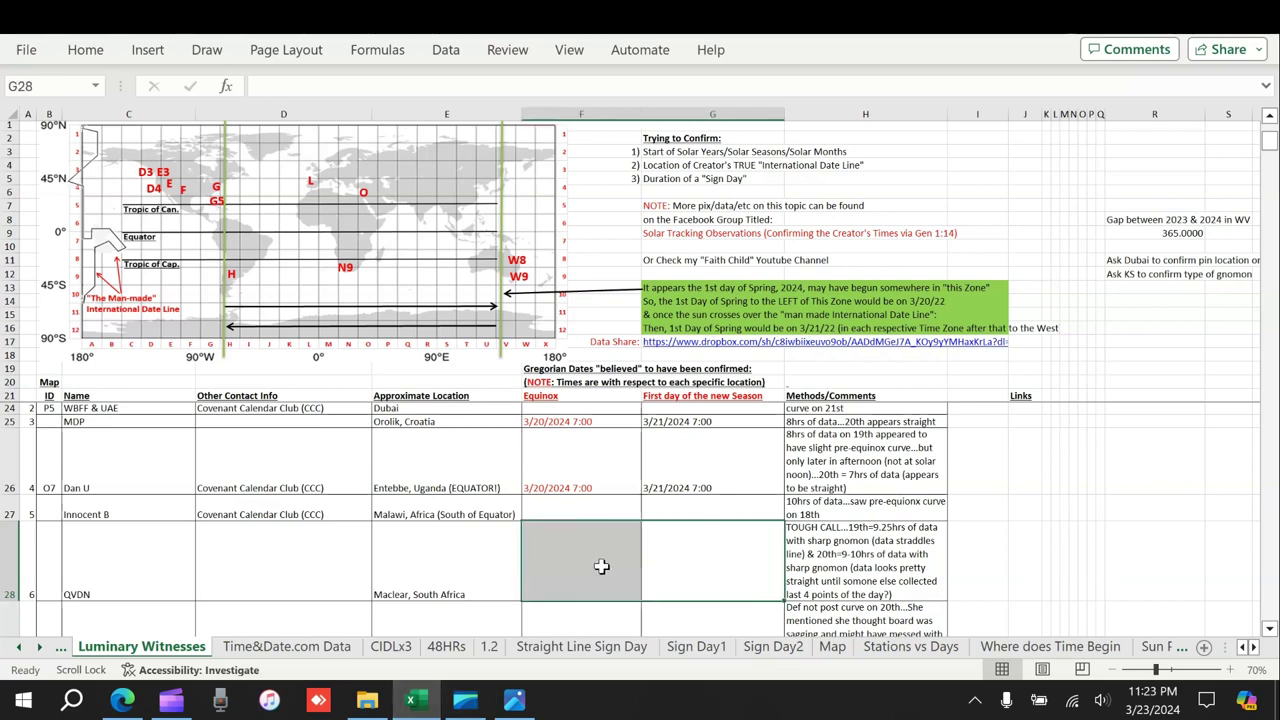
pyautogui.click(855, 533)
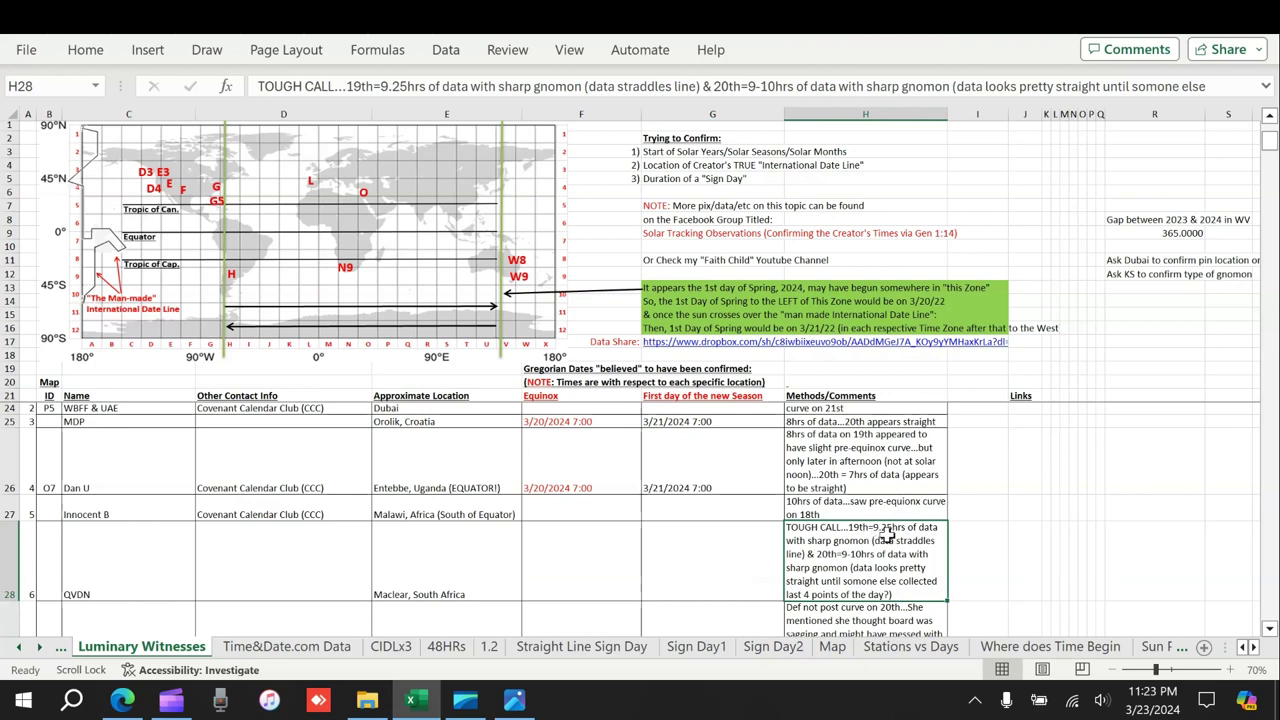
pyautogui.click(560, 555)
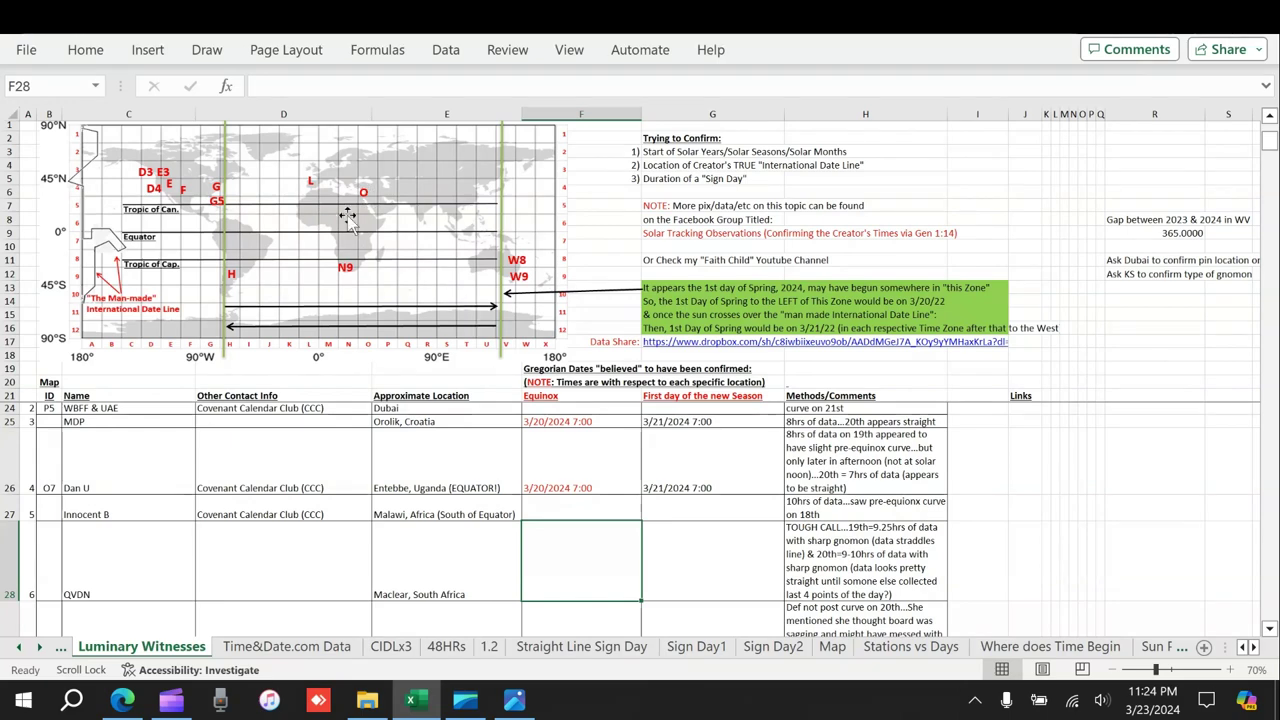
# Review the South Africa entry with map ID N9, checking its equinox cell, name and comment
pyautogui.scroll(-2, 640, 532)
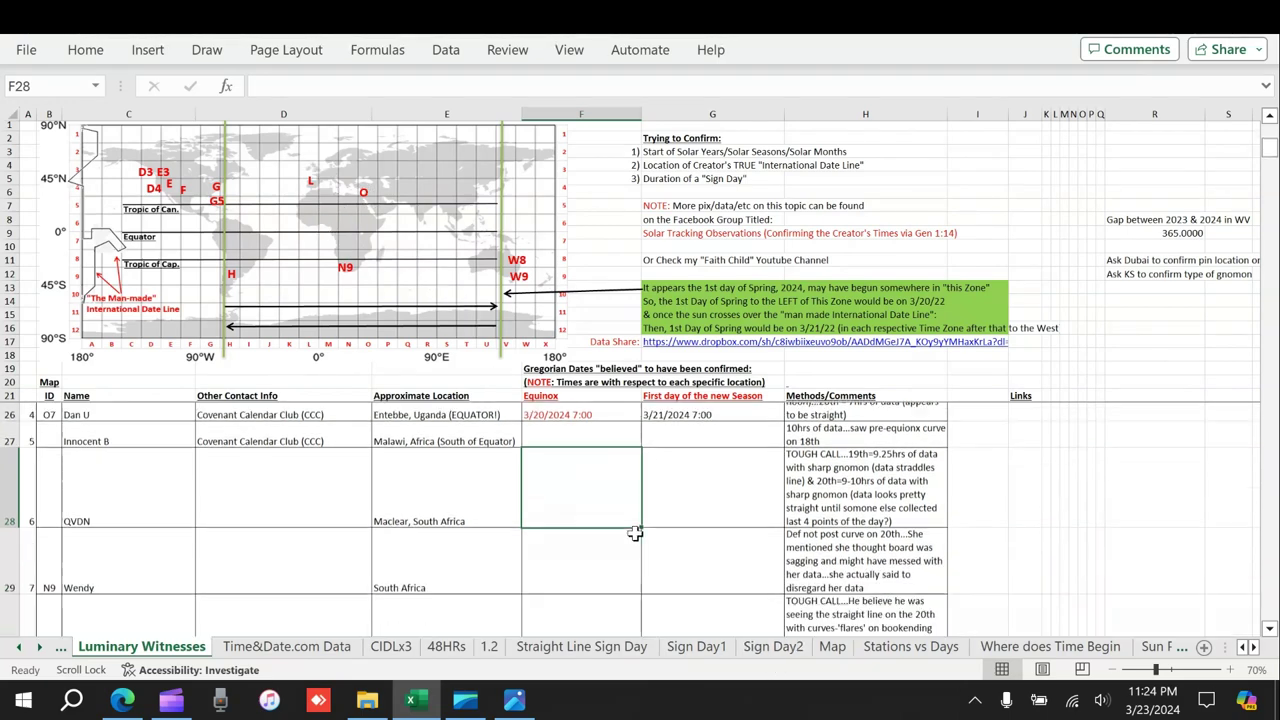
pyautogui.scroll(-2, 645, 532)
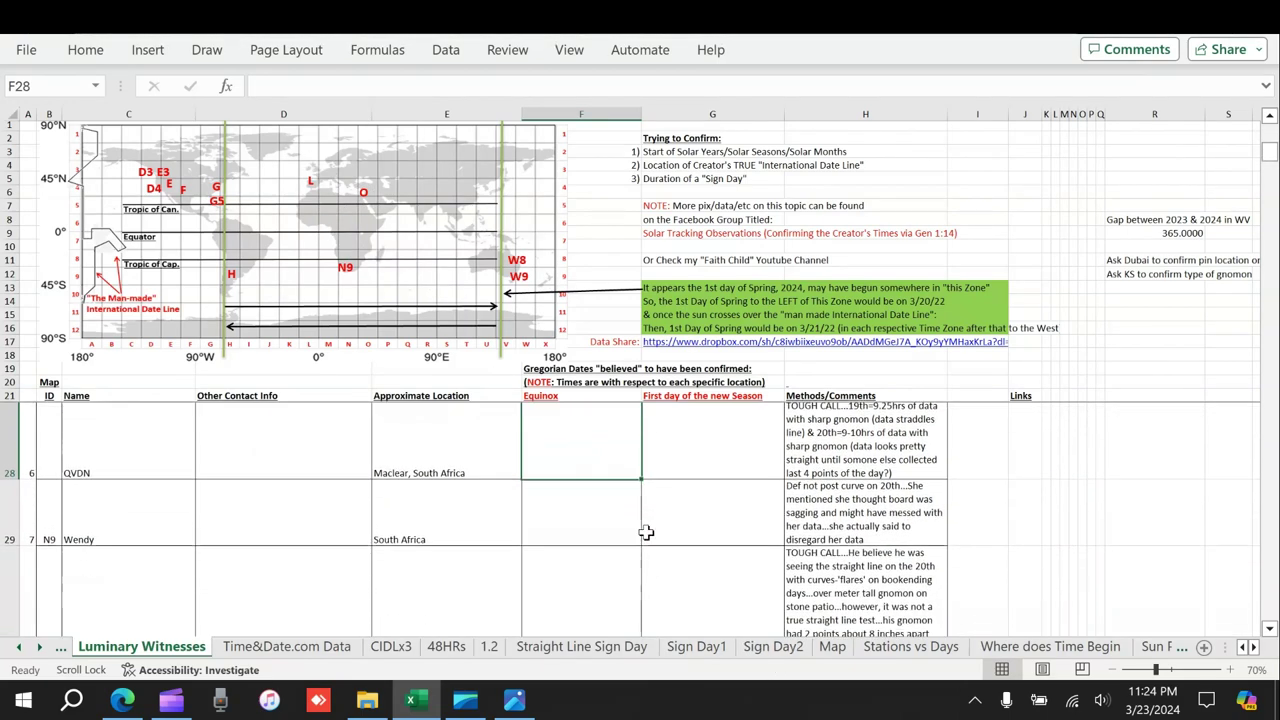
pyautogui.click(581, 527)
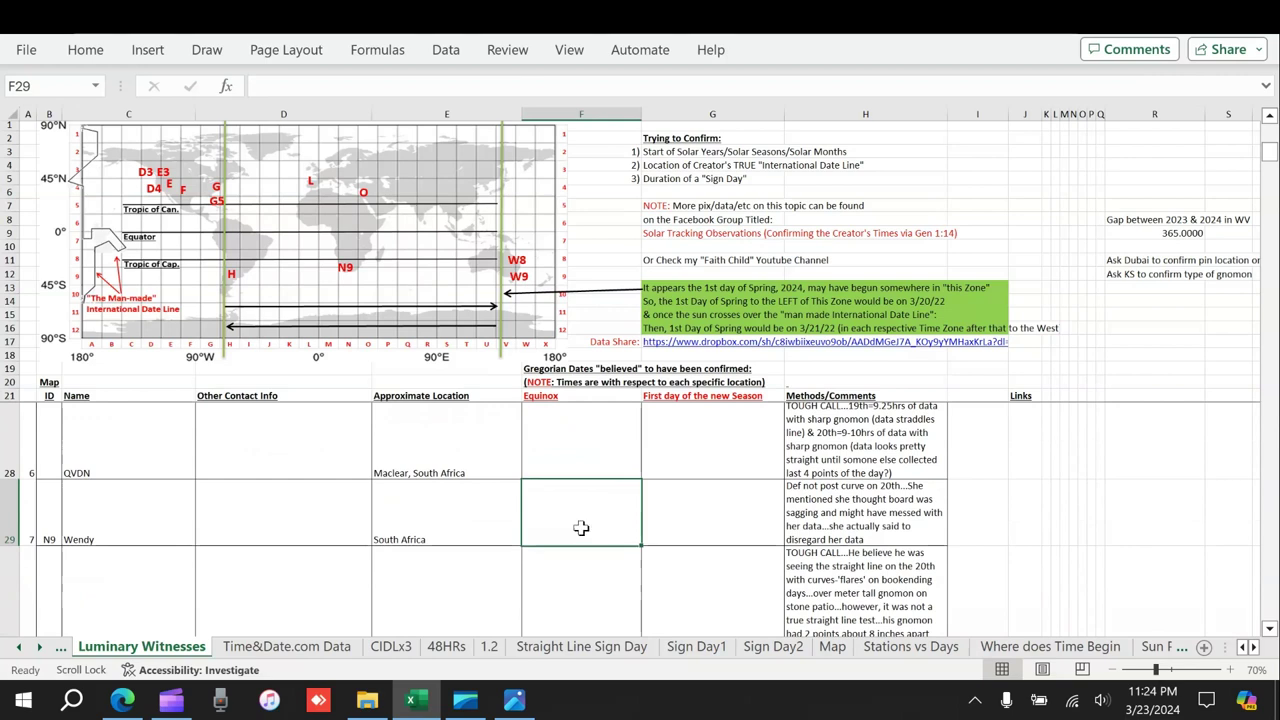
pyautogui.click(135, 520)
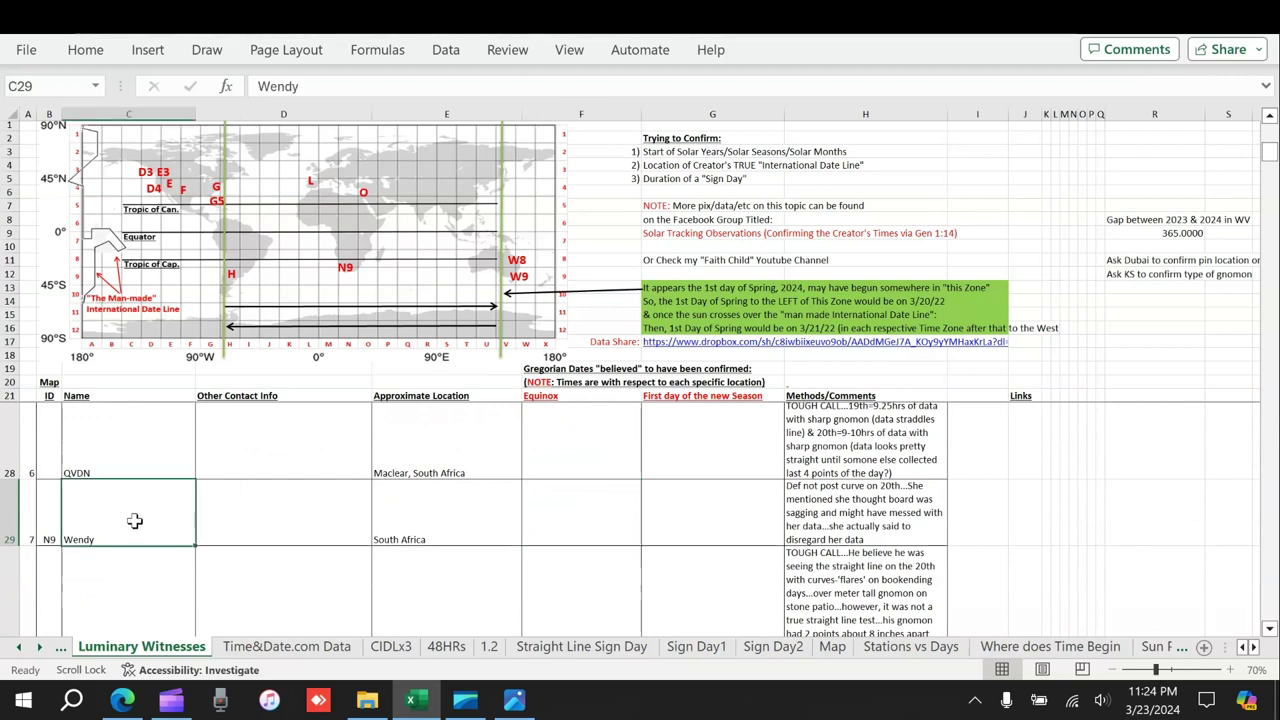
pyautogui.click(908, 528)
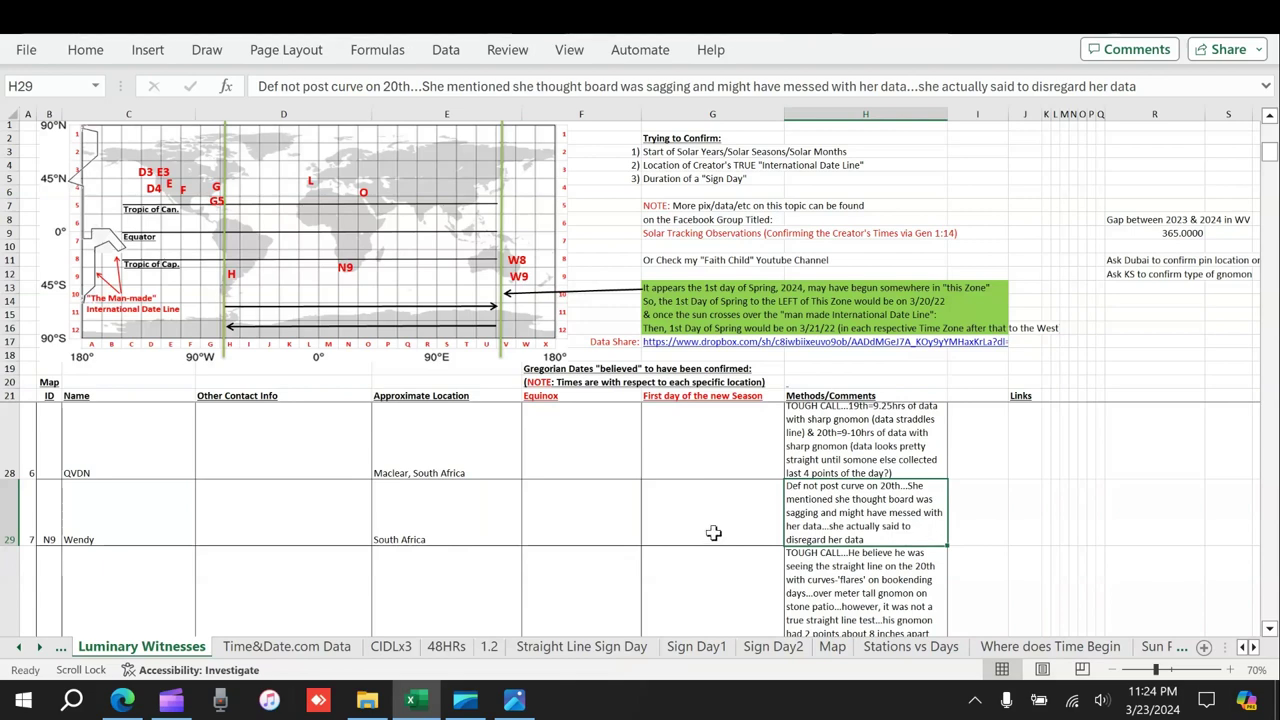
pyautogui.scroll(-1, 703, 533)
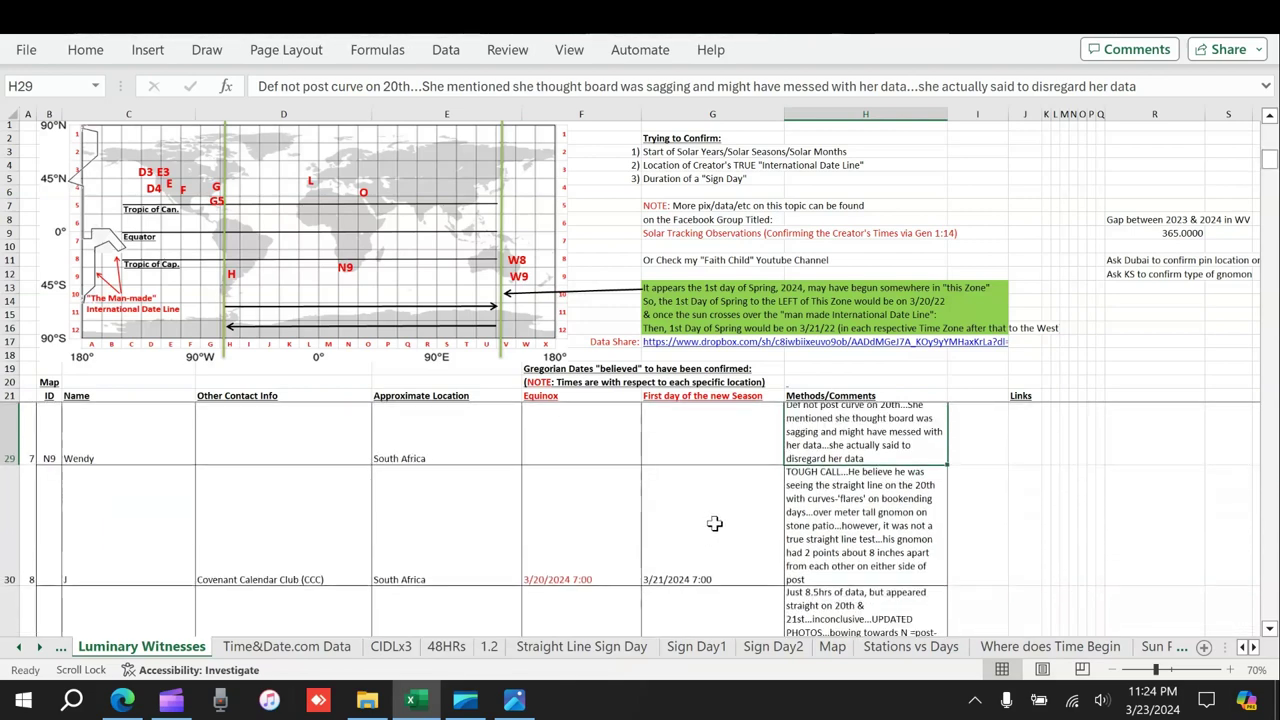
pyautogui.scroll(1, 705, 524)
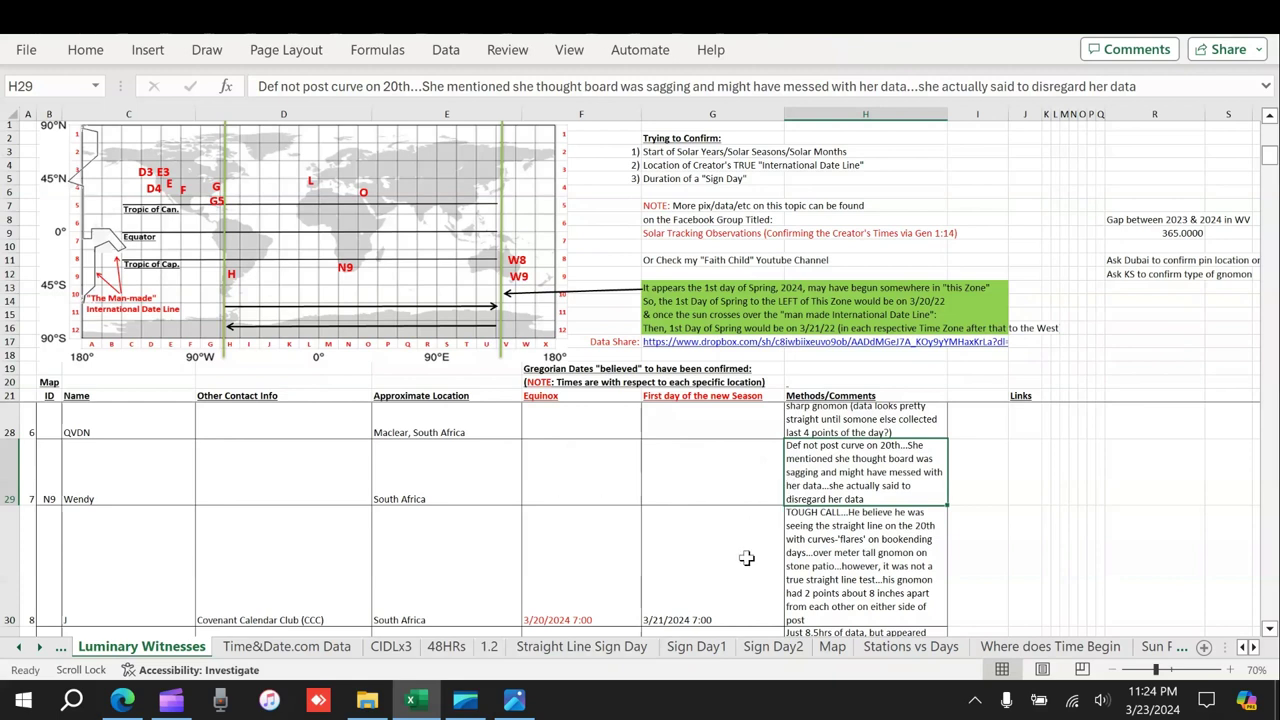
# Examine the South Africa entry in row 30, checking its name, equinox date and first day of the new season against its comment
pyautogui.scroll(-1, 745, 558)
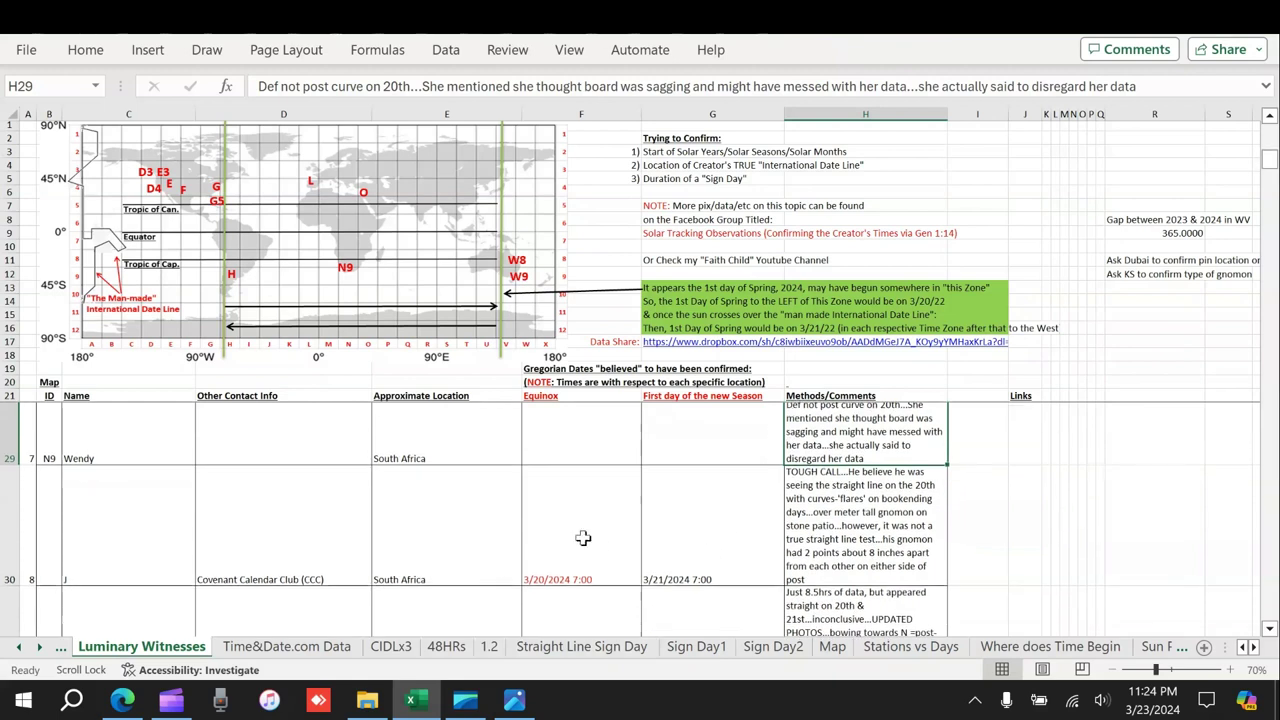
pyautogui.scroll(-1, 705, 545)
pyautogui.scroll(-1, 705, 545)
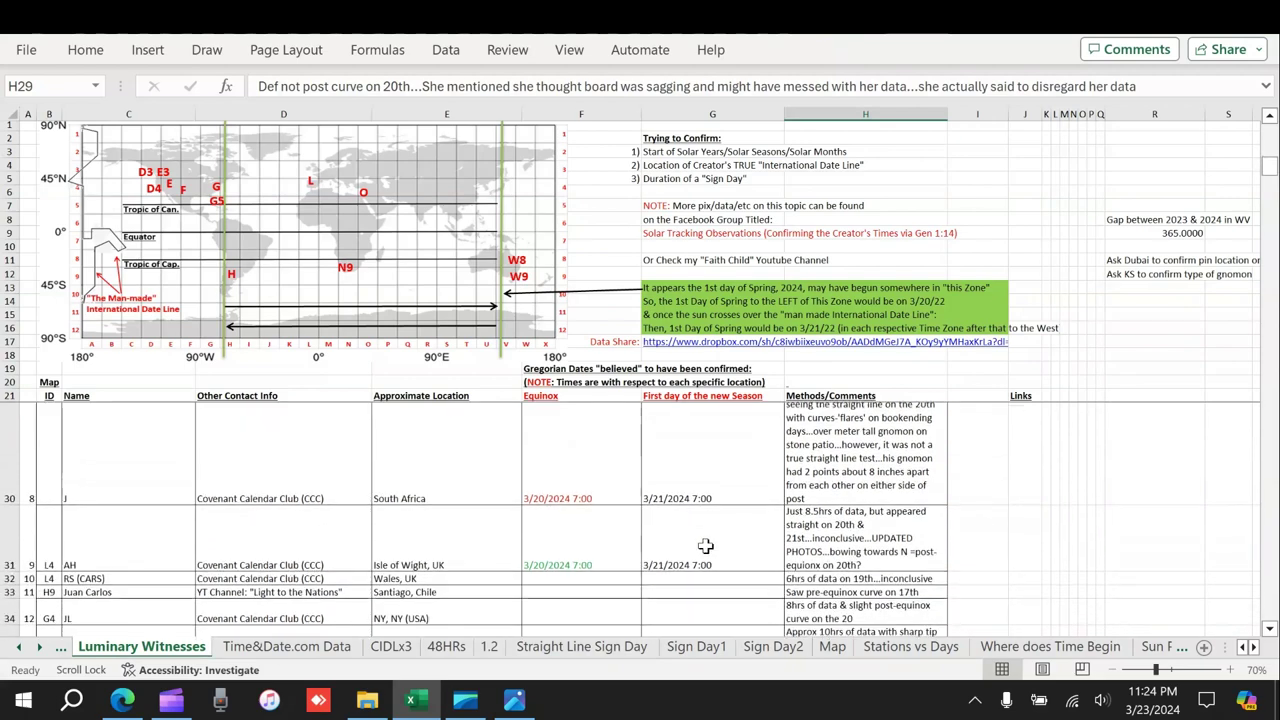
pyautogui.scroll(1, 705, 545)
pyautogui.scroll(1, 705, 546)
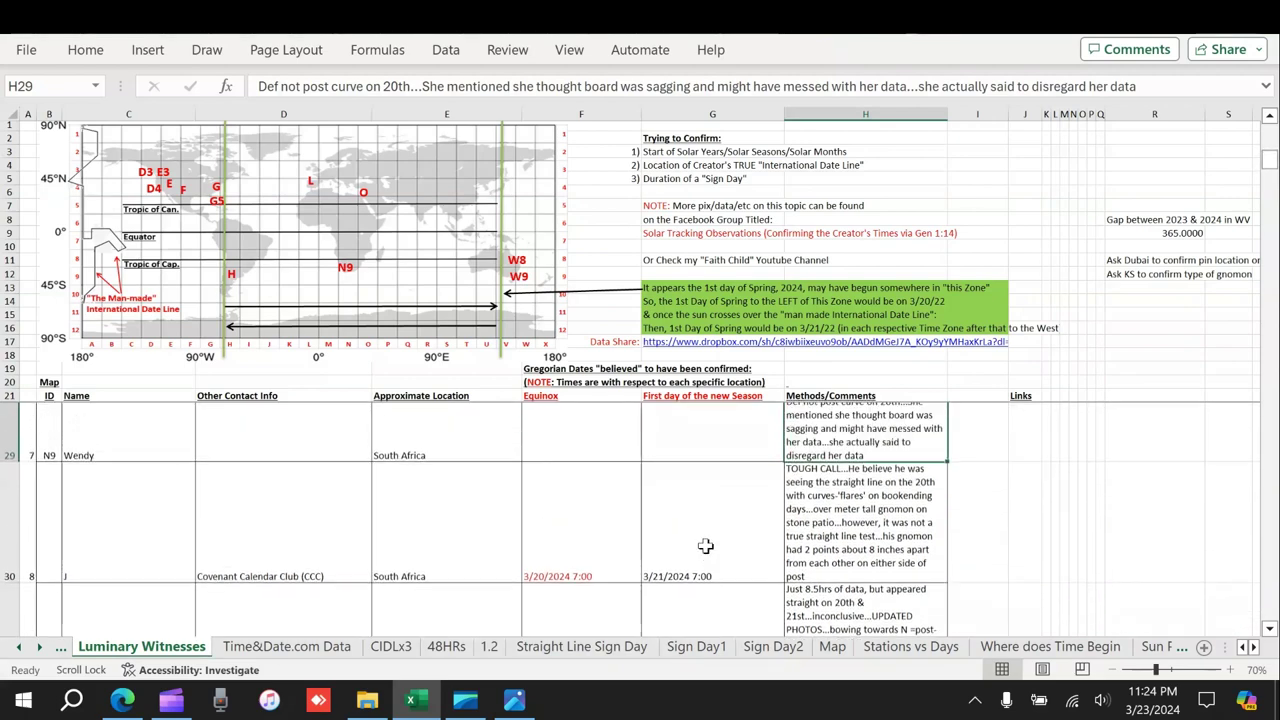
pyautogui.click(588, 563)
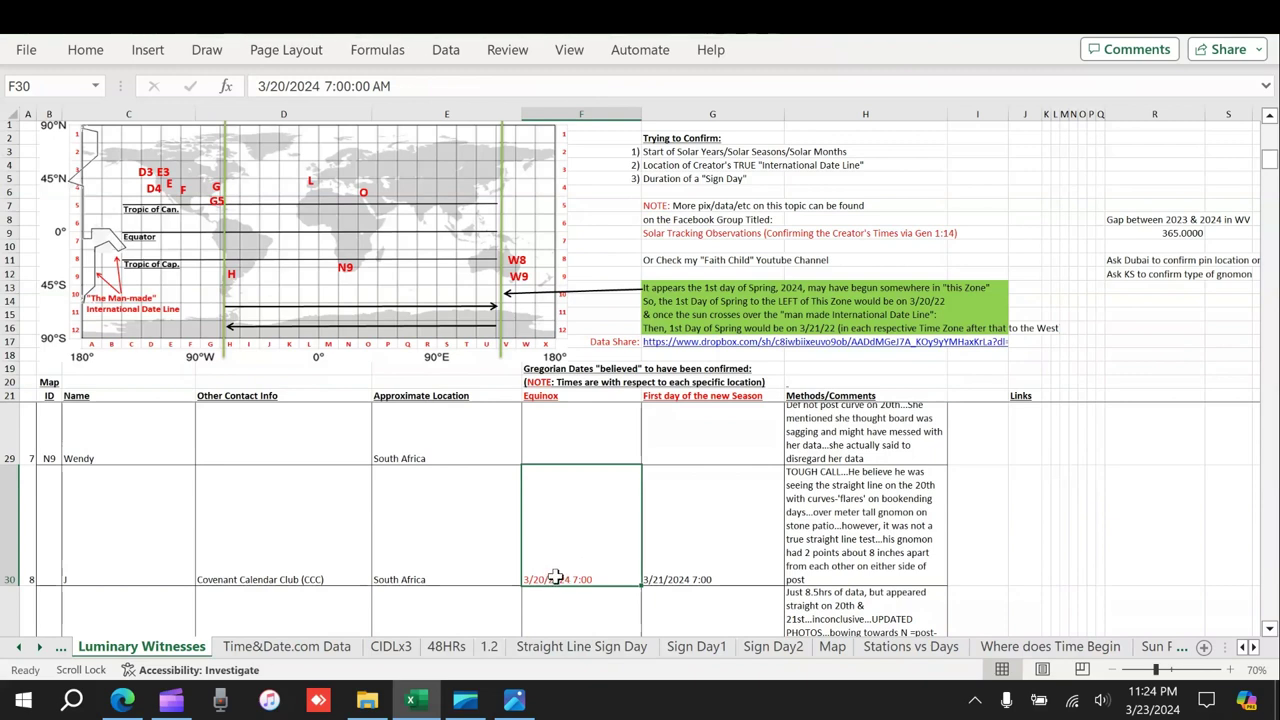
pyautogui.click(711, 536)
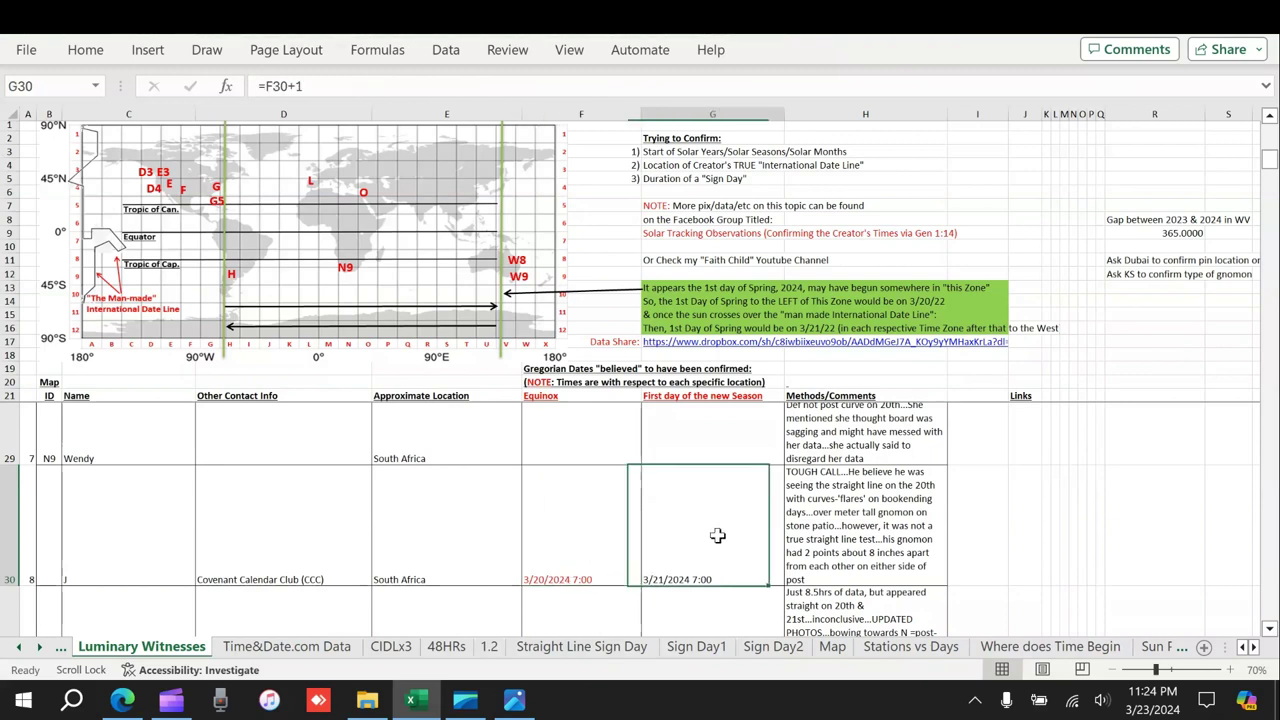
pyautogui.click(575, 542)
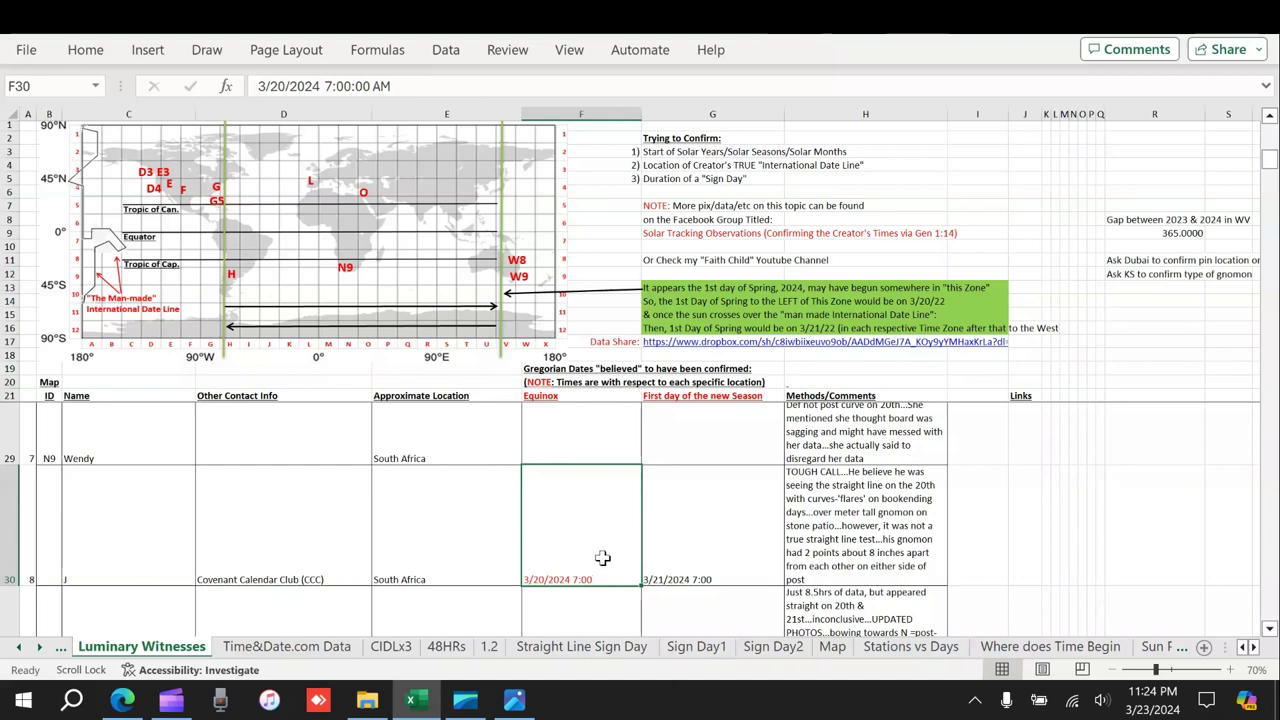
pyautogui.click(175, 540)
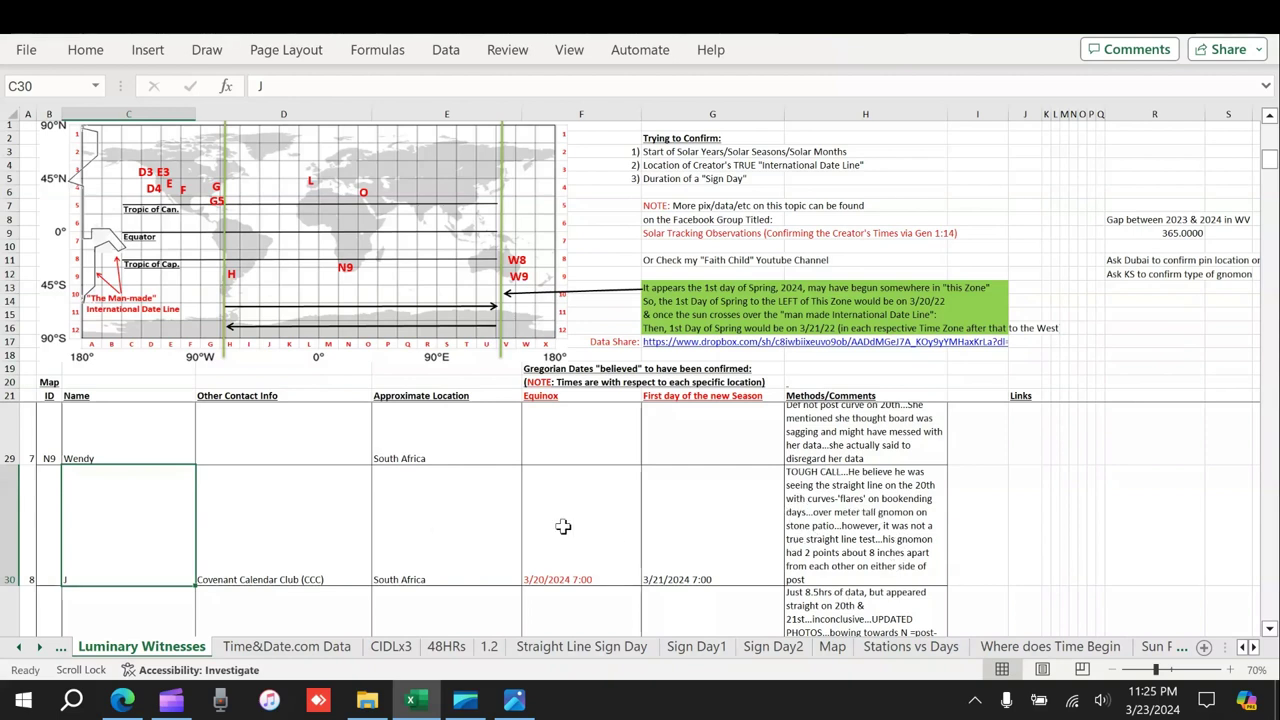
pyautogui.click(579, 563)
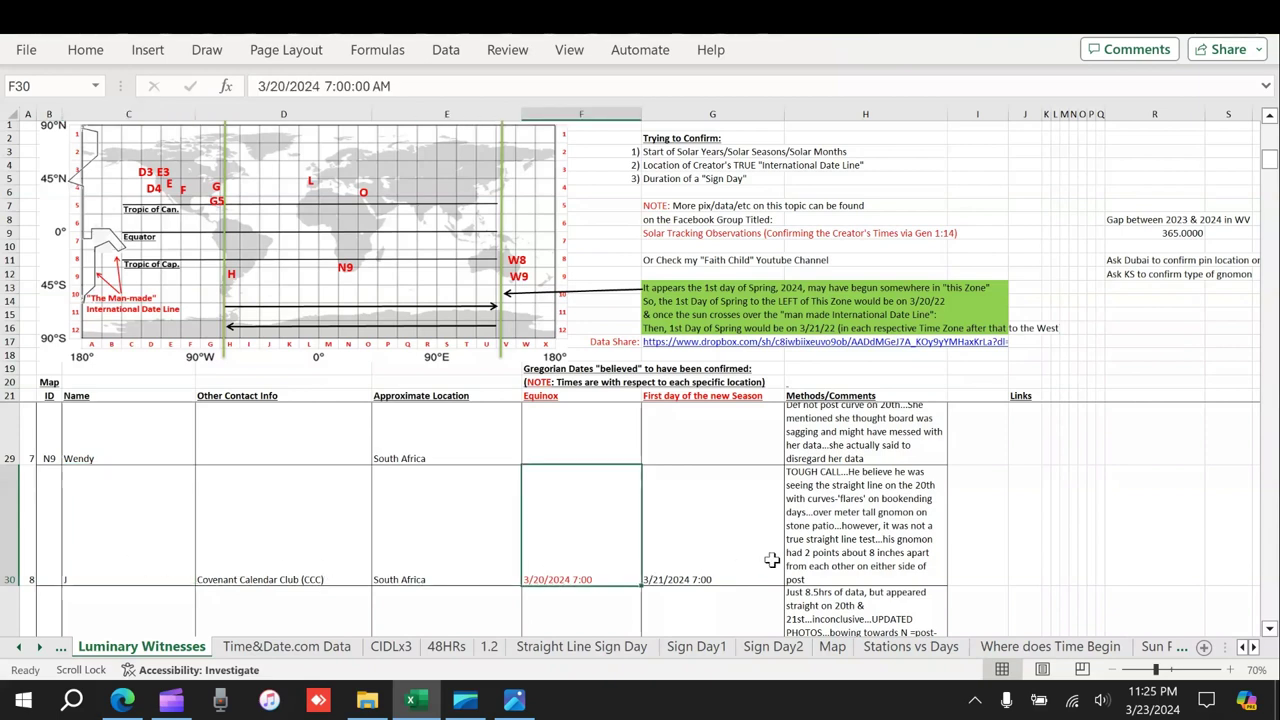
pyautogui.moveTo(693, 545); pyautogui.dragTo(608, 543)
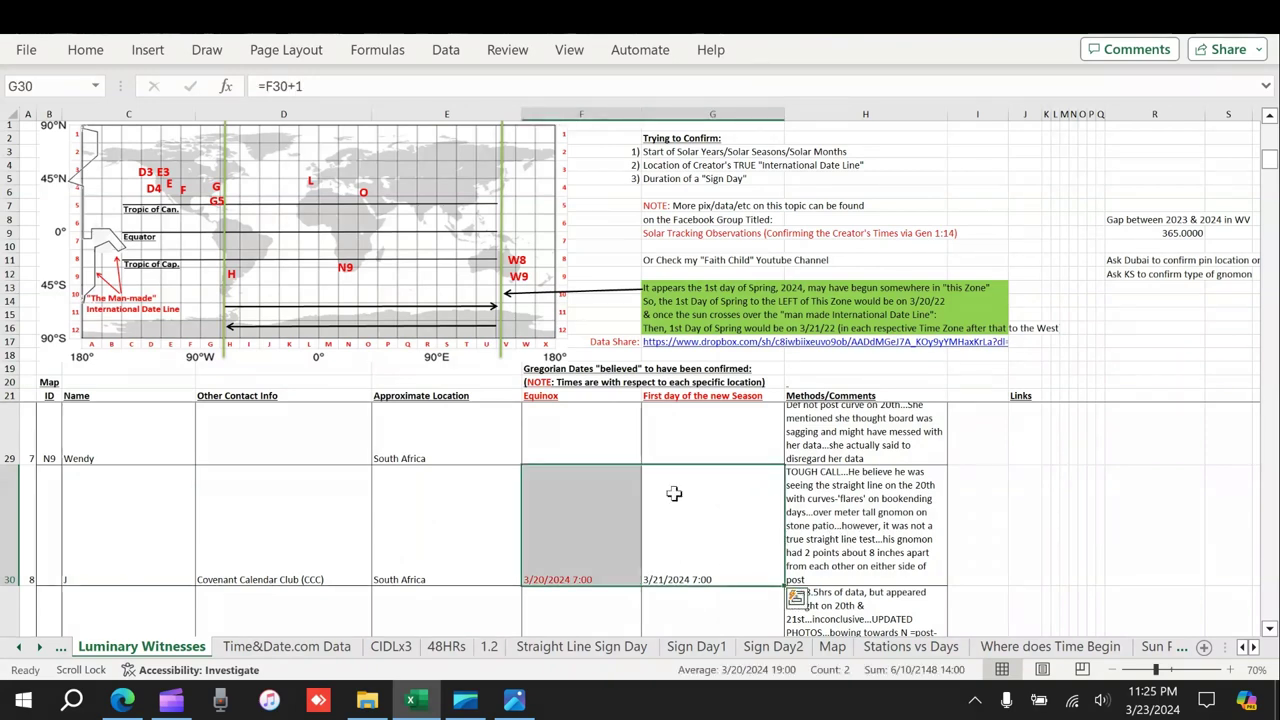
# Compare the equinox dates and comments of the Philippines, Dubai, Croatia, Uganda, Malawi and South Africa entries
pyautogui.scroll(5, 679, 525)
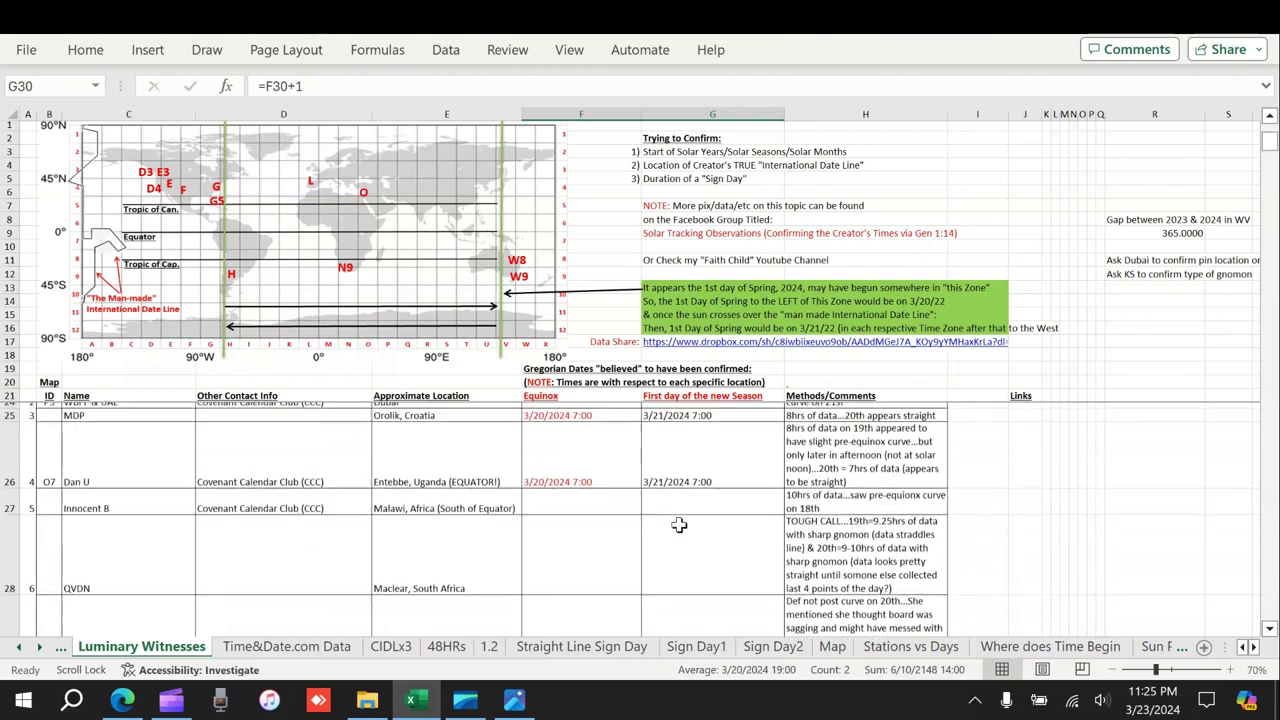
pyautogui.scroll(1, 679, 525)
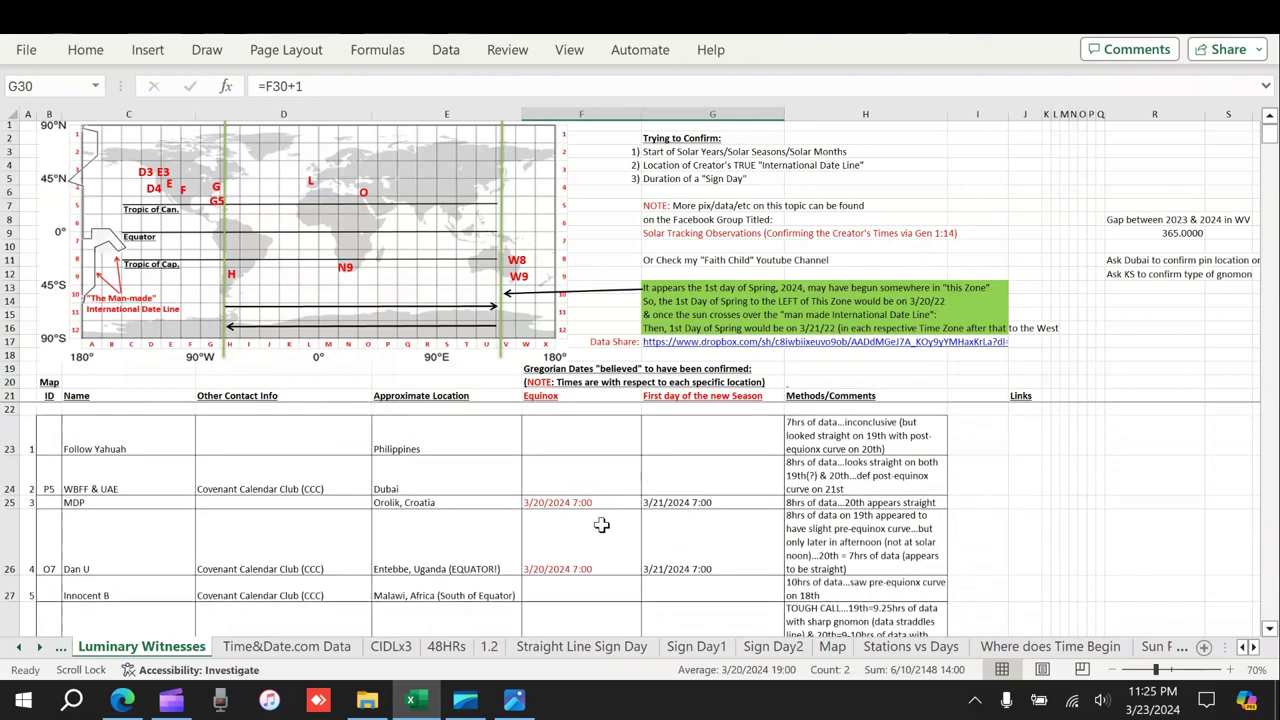
pyautogui.scroll(-3, 591, 466)
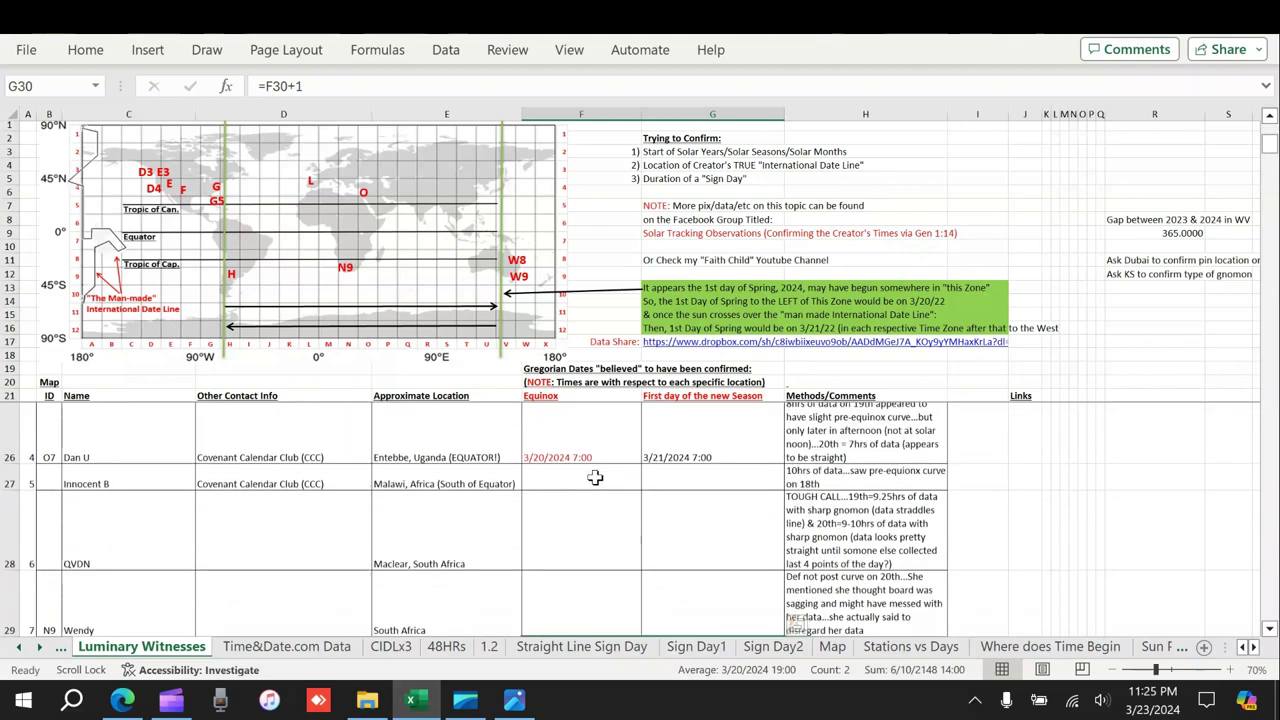
pyautogui.scroll(3, 605, 505)
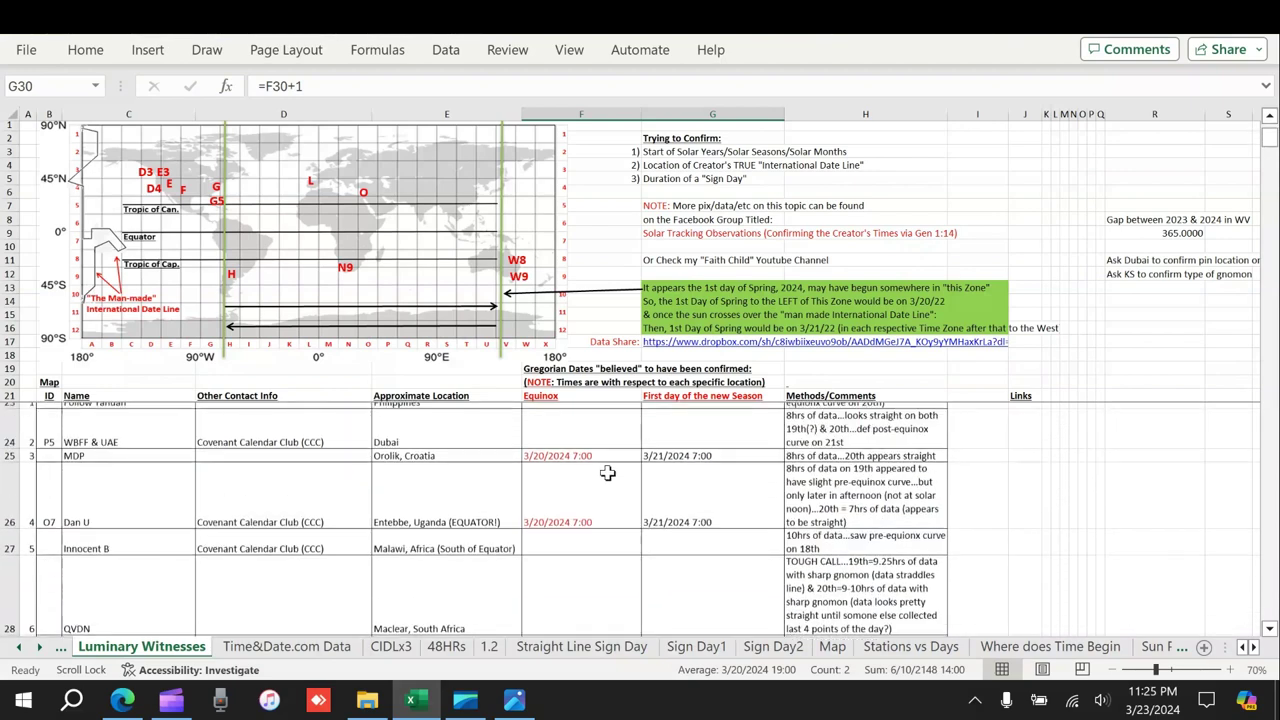
pyautogui.scroll(-2, 594, 516)
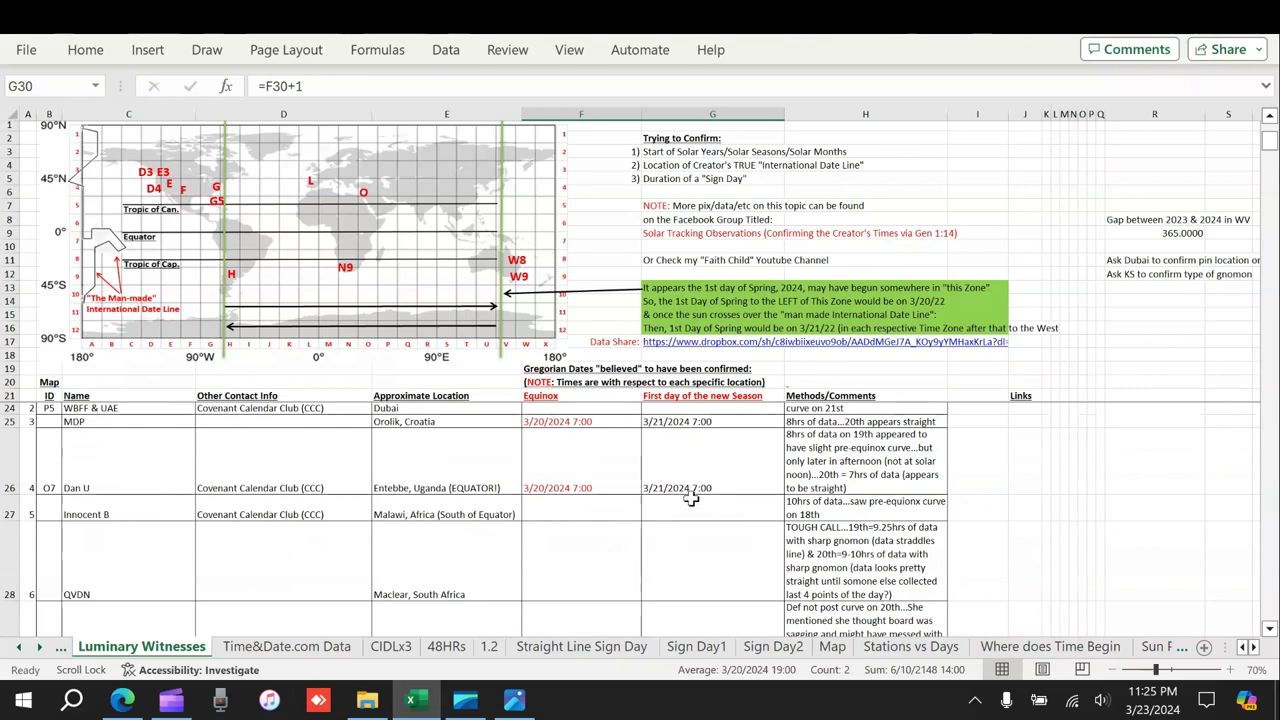
pyautogui.scroll(-3, 679, 539)
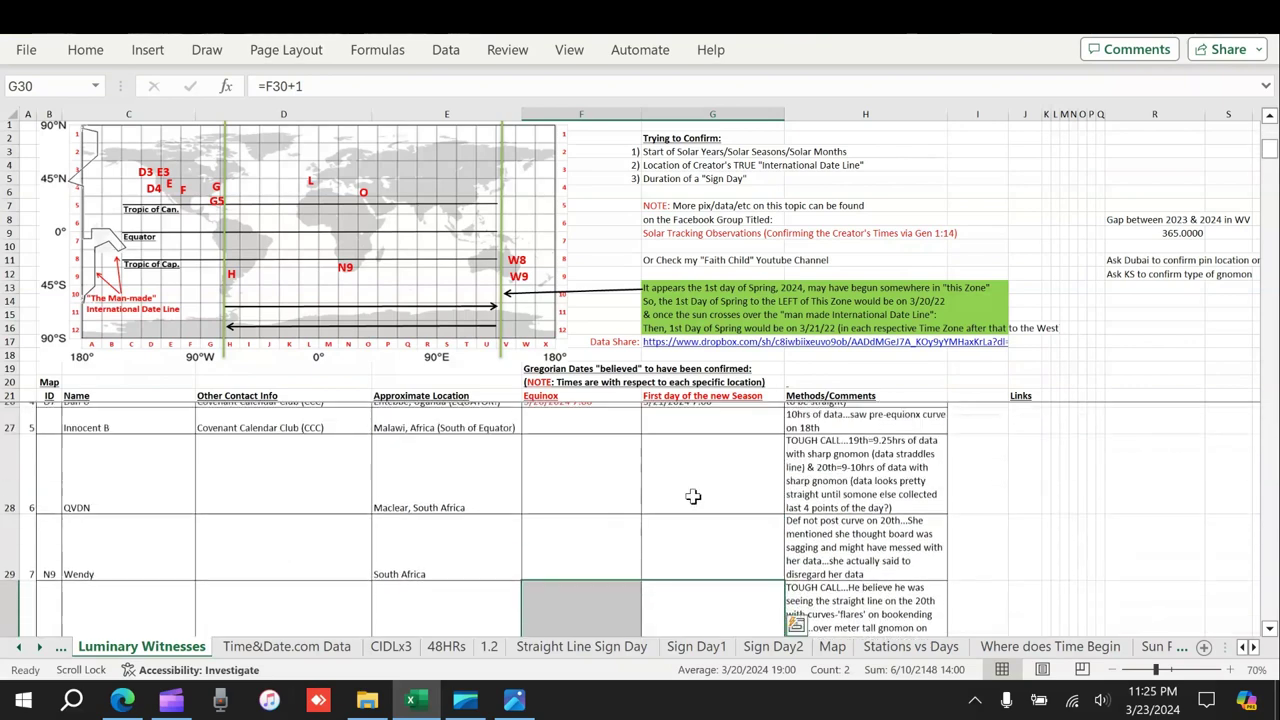
pyautogui.scroll(1, 691, 497)
pyautogui.scroll(3, 693, 497)
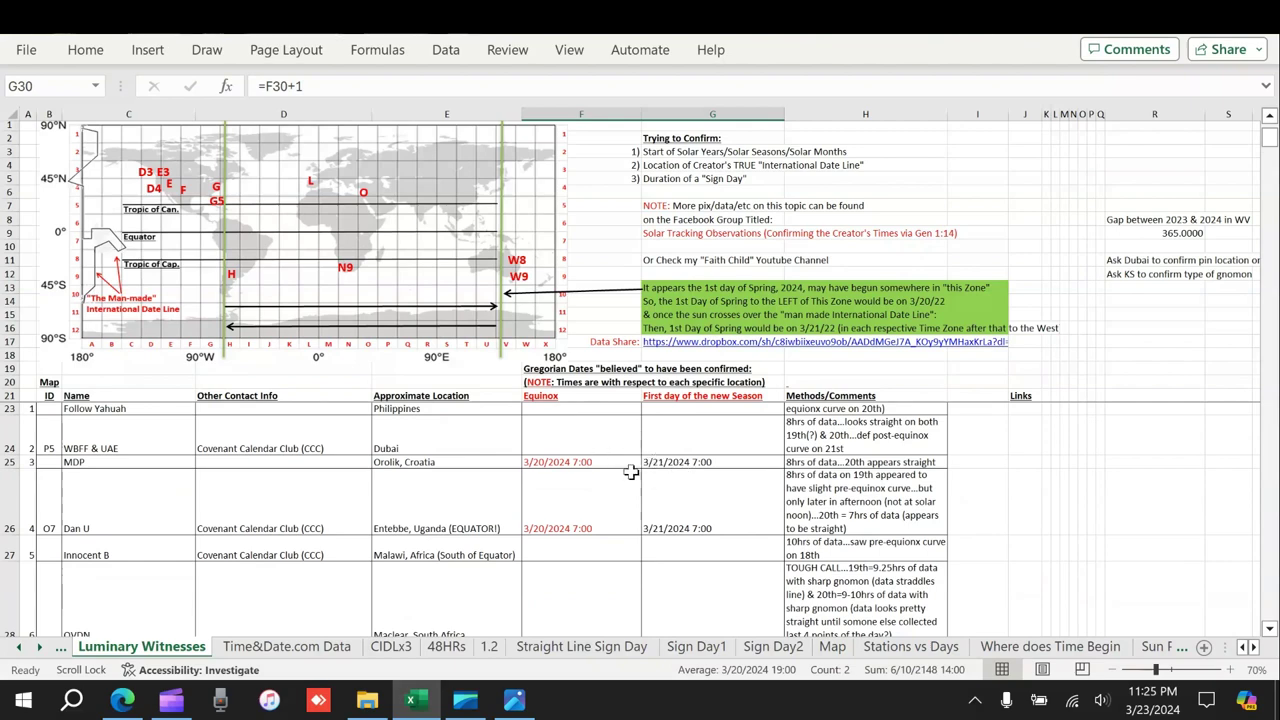
pyautogui.scroll(-1, 677, 578)
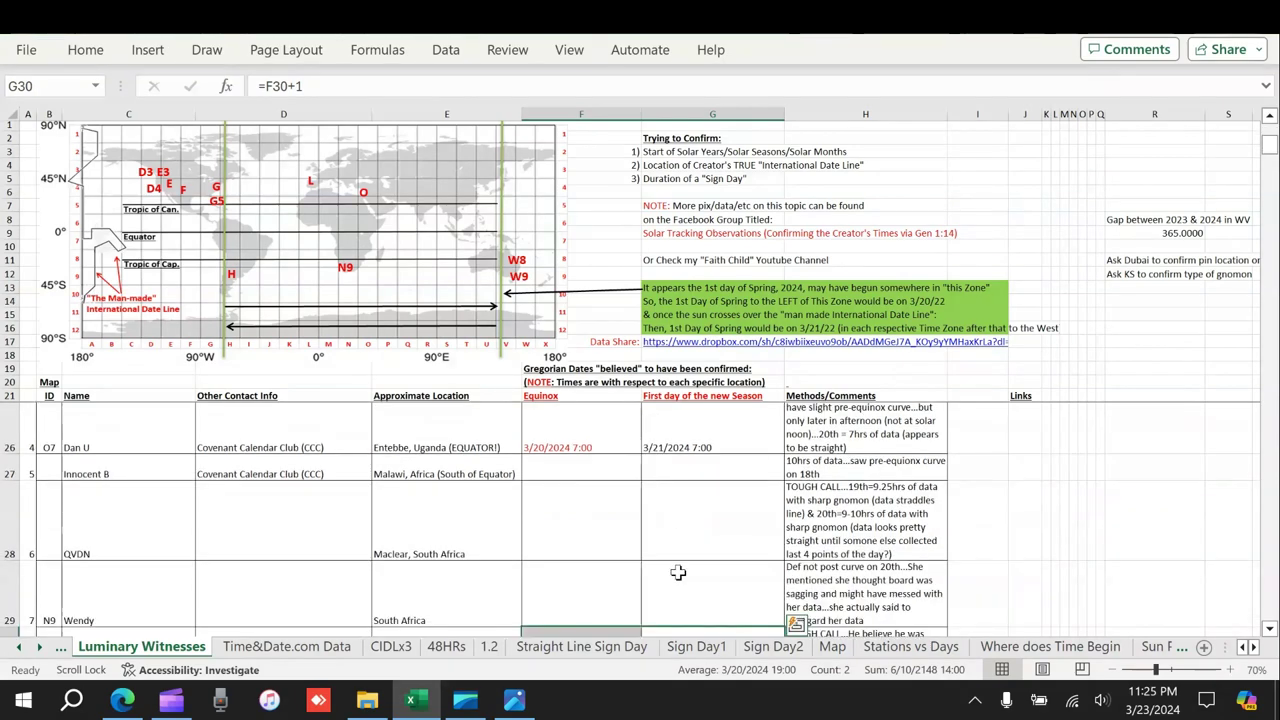
# Check the equinox date and first day of the new season for the Isle of Wight, UK entry
pyautogui.scroll(-4, 678, 572)
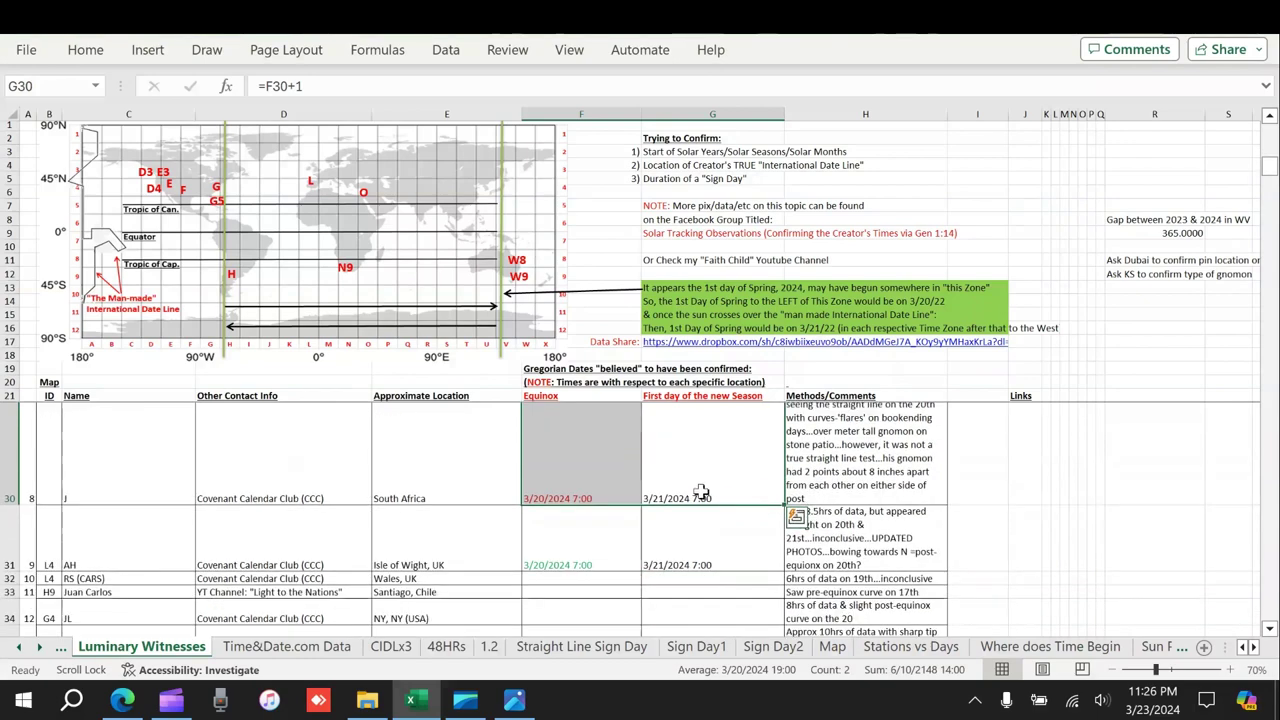
pyautogui.scroll(-1, 677, 535)
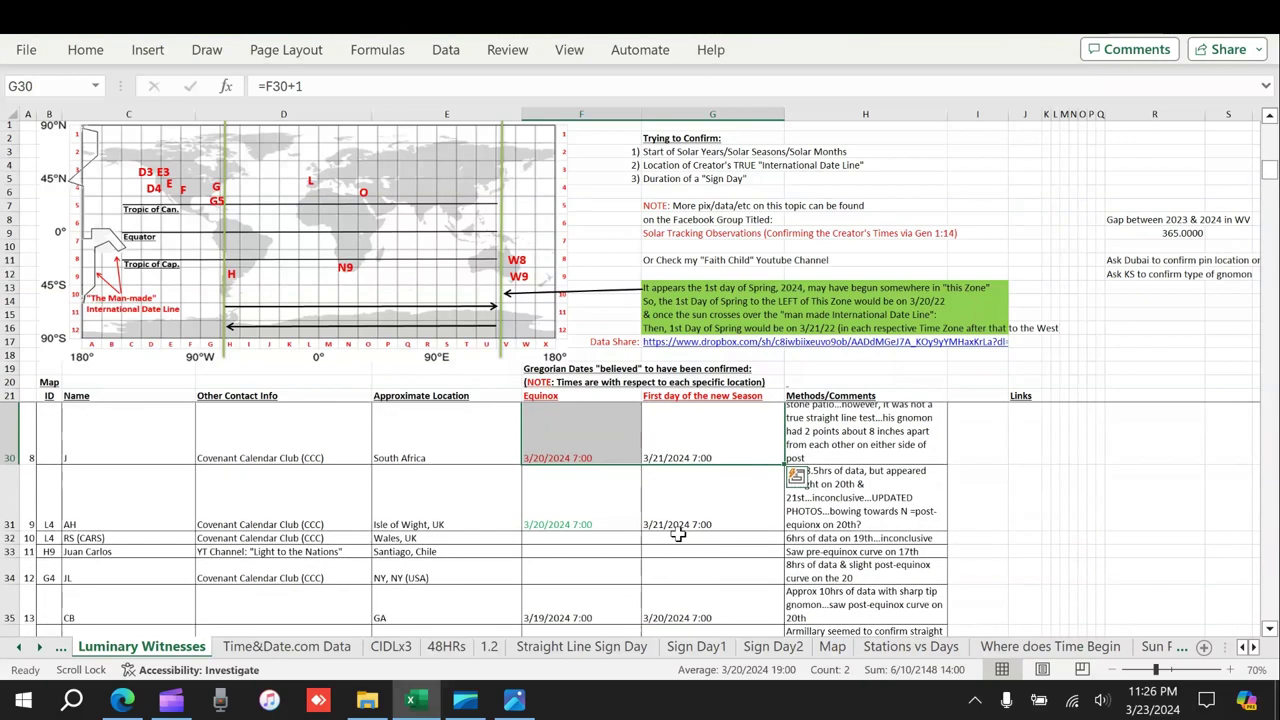
pyautogui.click(592, 510)
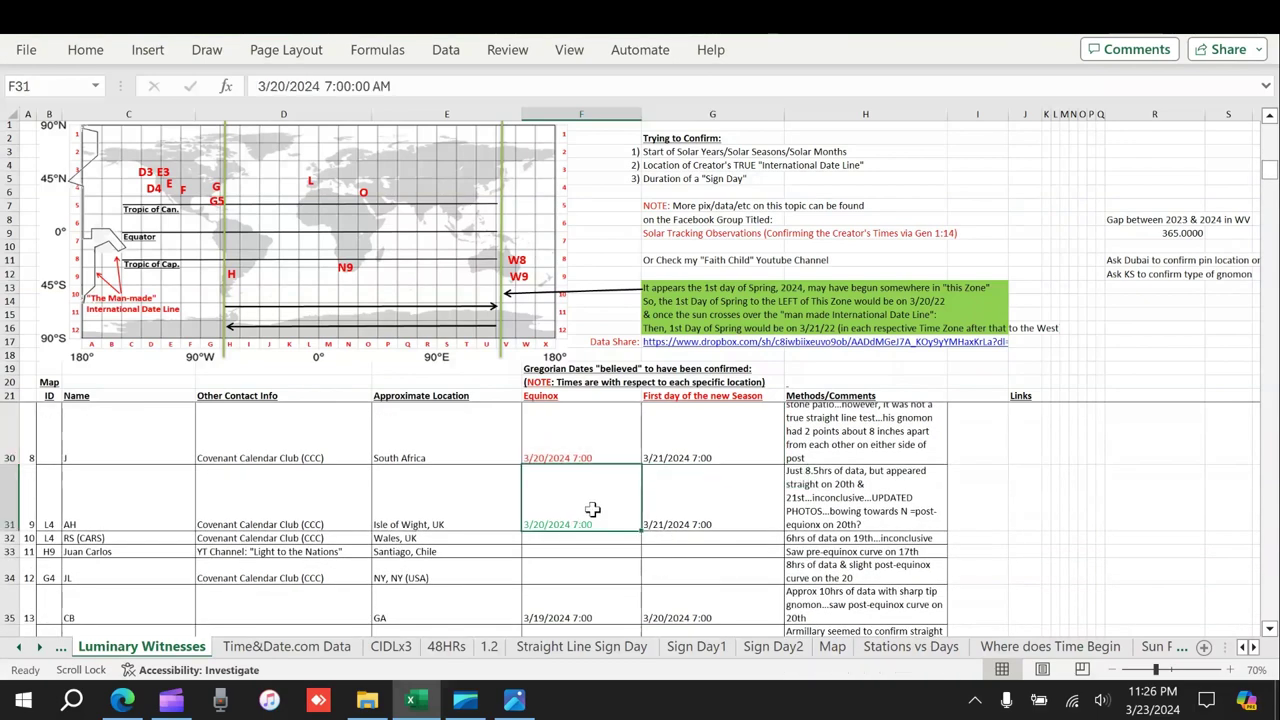
pyautogui.click(733, 510)
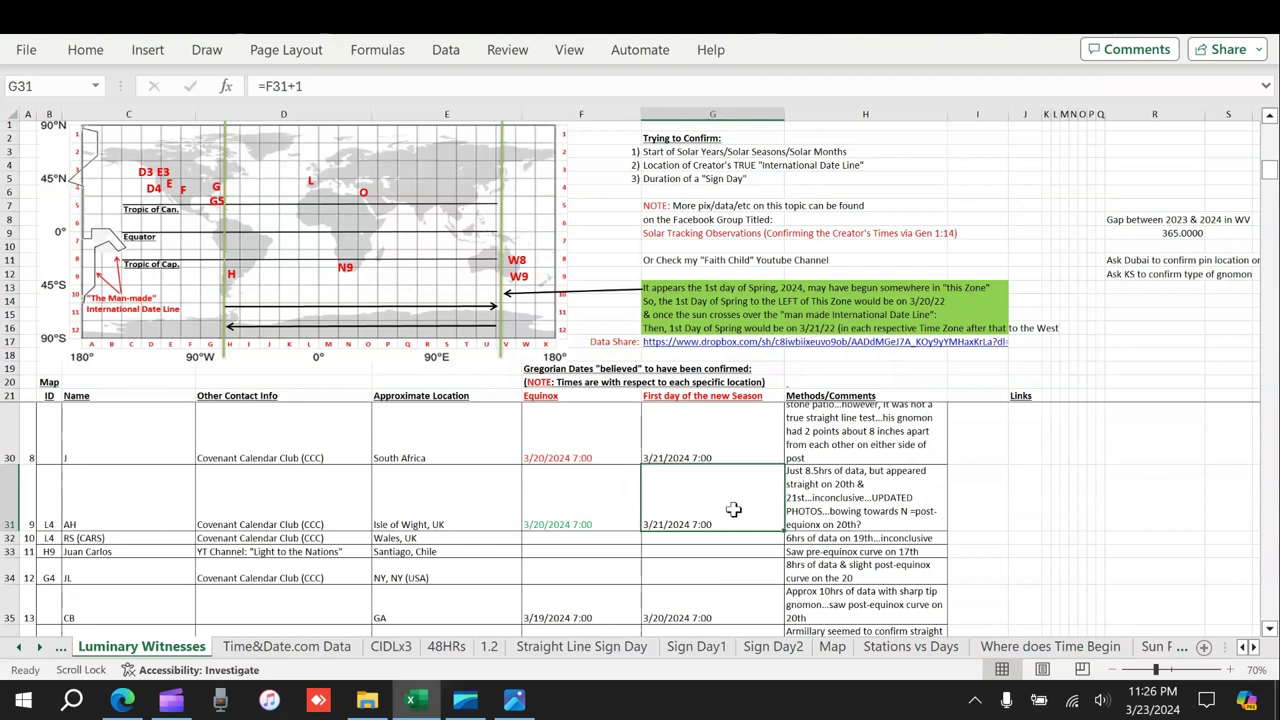
# Check the Isle of Wight, UK entry's equinox date against its methods comment
pyautogui.click(573, 514)
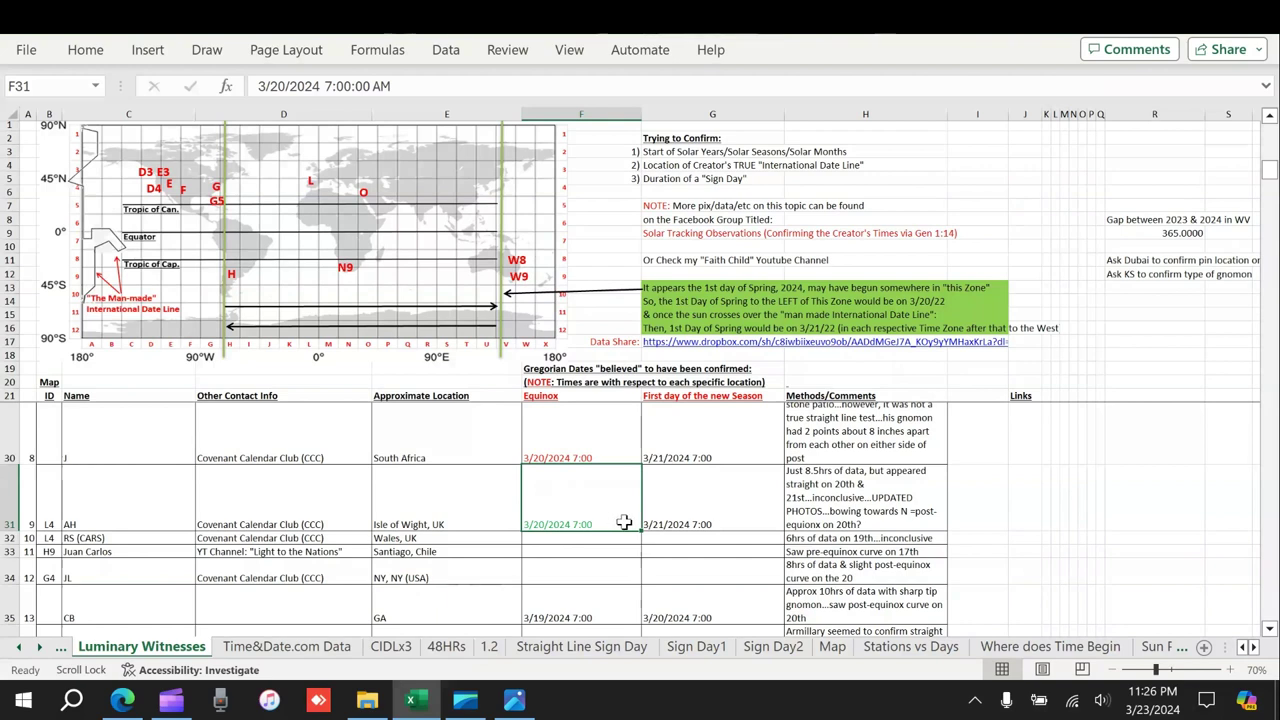
pyautogui.click(817, 480)
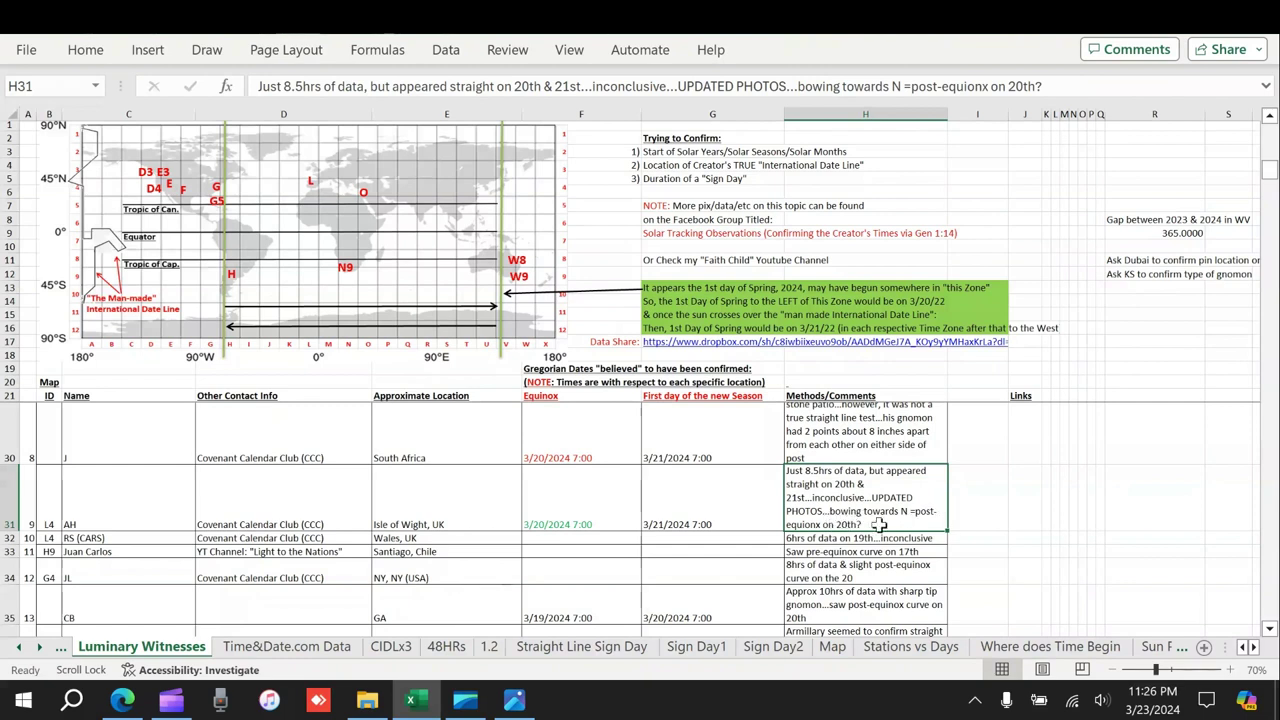
pyautogui.click(611, 512)
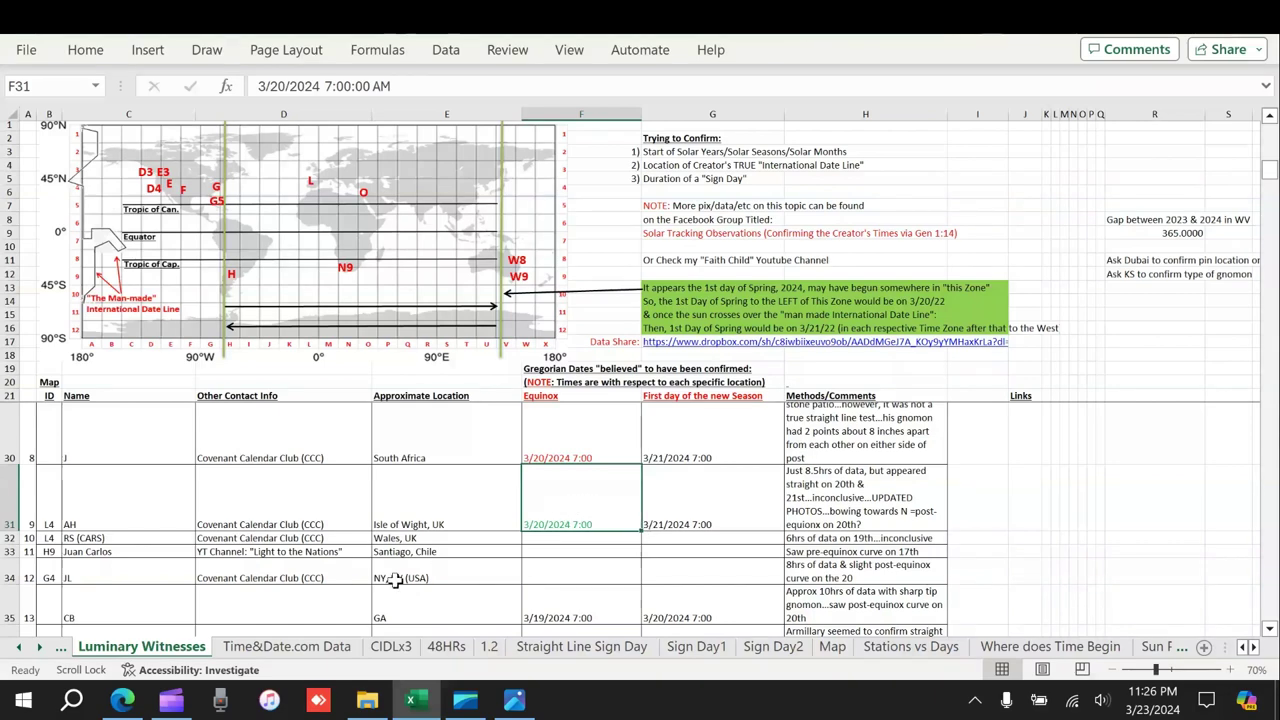
# In File Explorer, open the "IMG_20240323_091744...pts bowing towards NorthQ" photo from the Update folder inside "7.5,IOW, UK" and enlarge its window
pyautogui.click(367, 700)
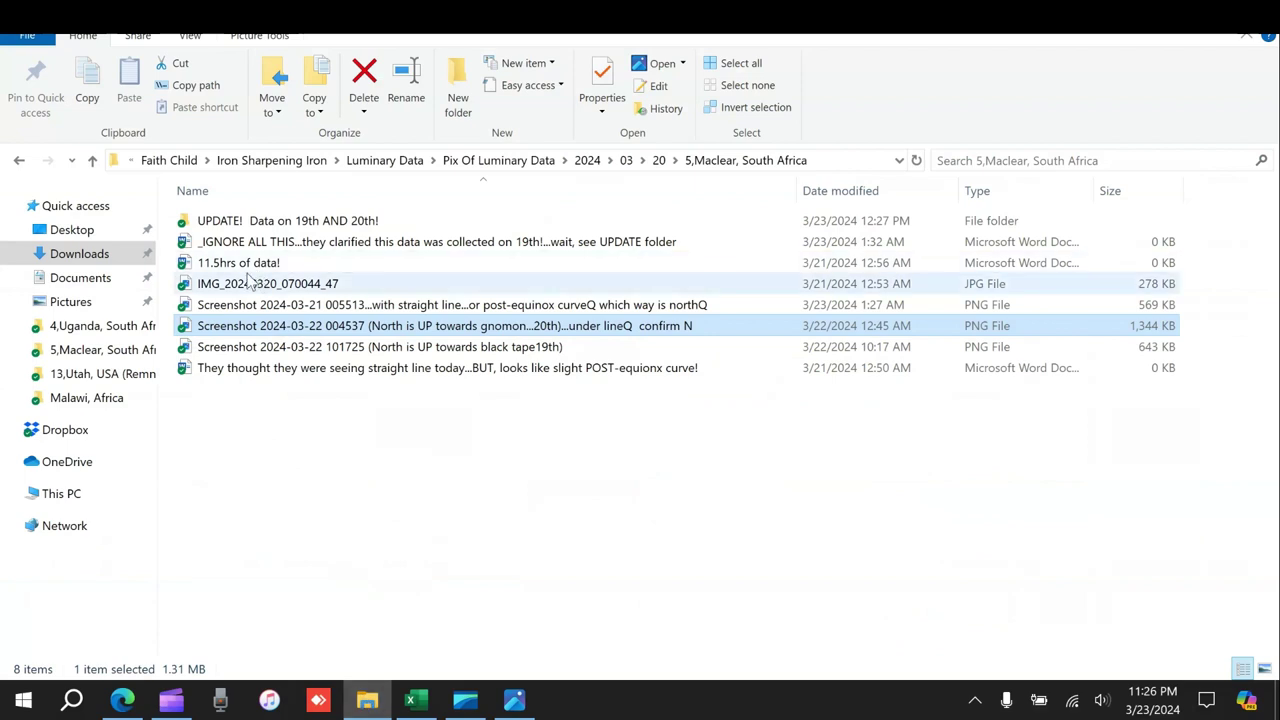
pyautogui.click(659, 161)
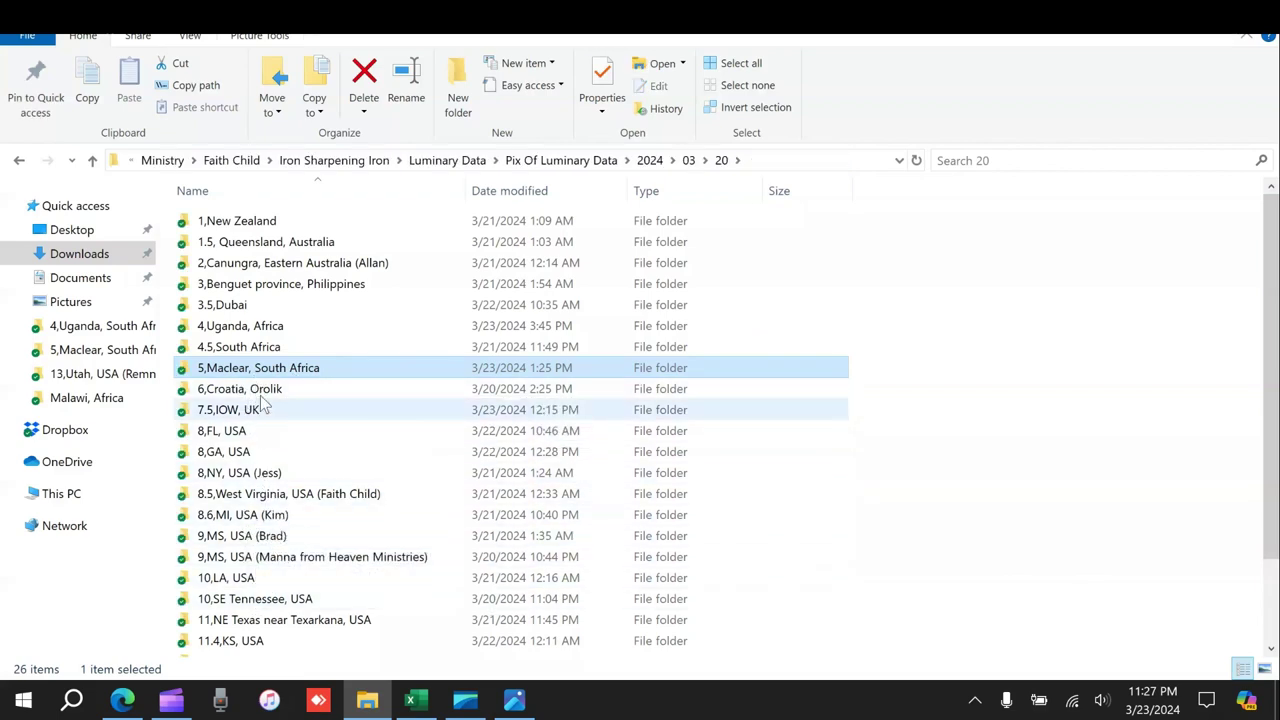
pyautogui.doubleClick(245, 410)
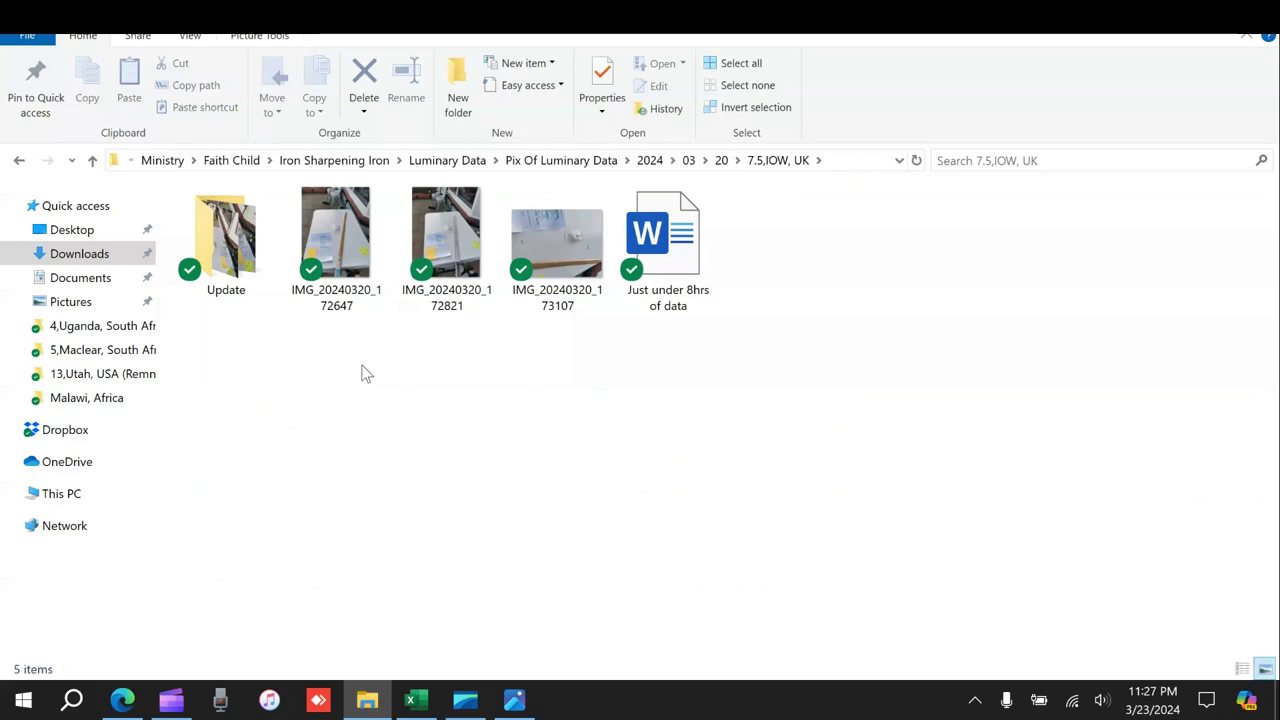
pyautogui.doubleClick(255, 240)
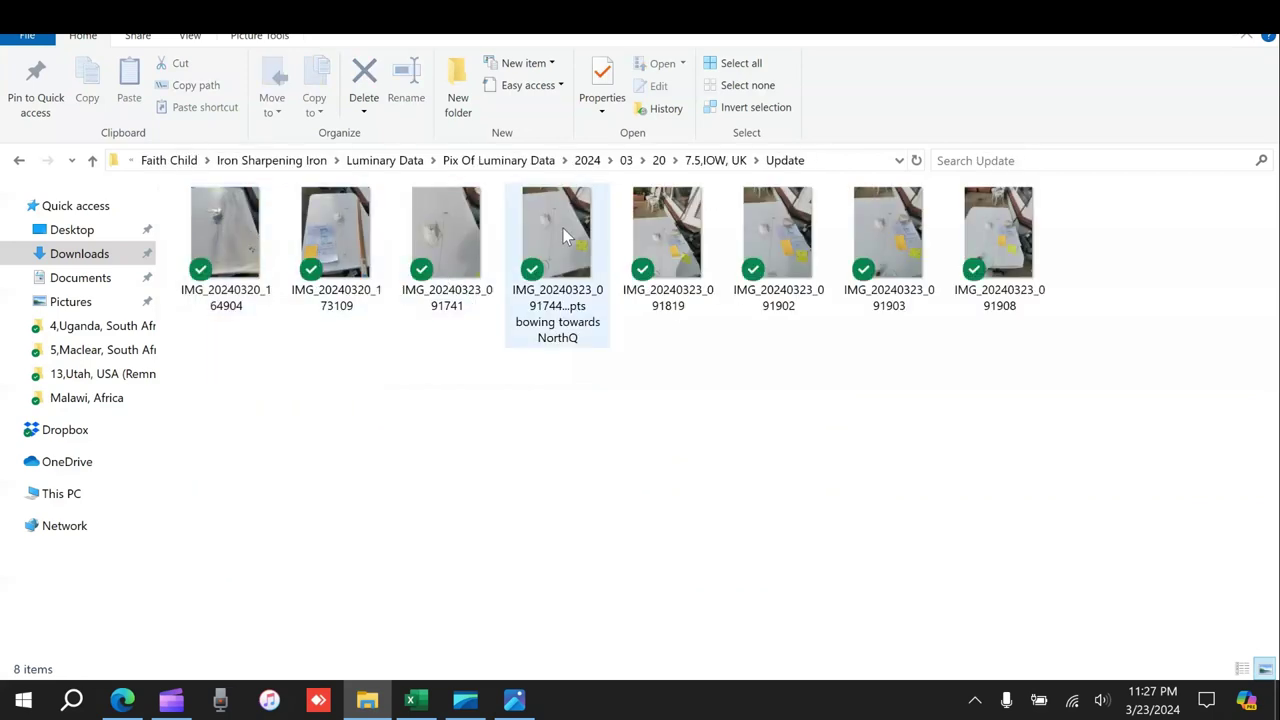
pyautogui.click(563, 228)
pyautogui.doubleClick(557, 228)
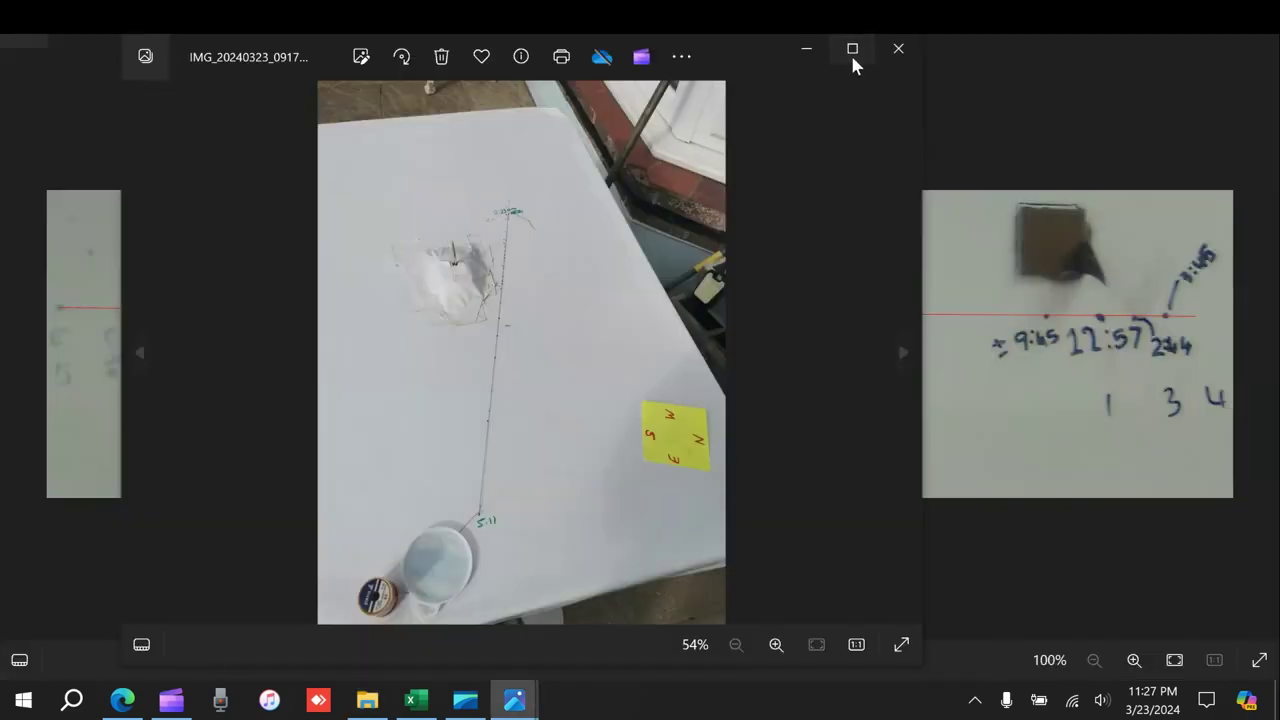
pyautogui.click(852, 48)
# Examine the plotted points along the string line in the photo against the yellow compass note
pyautogui.scroll(6, 664, 485)
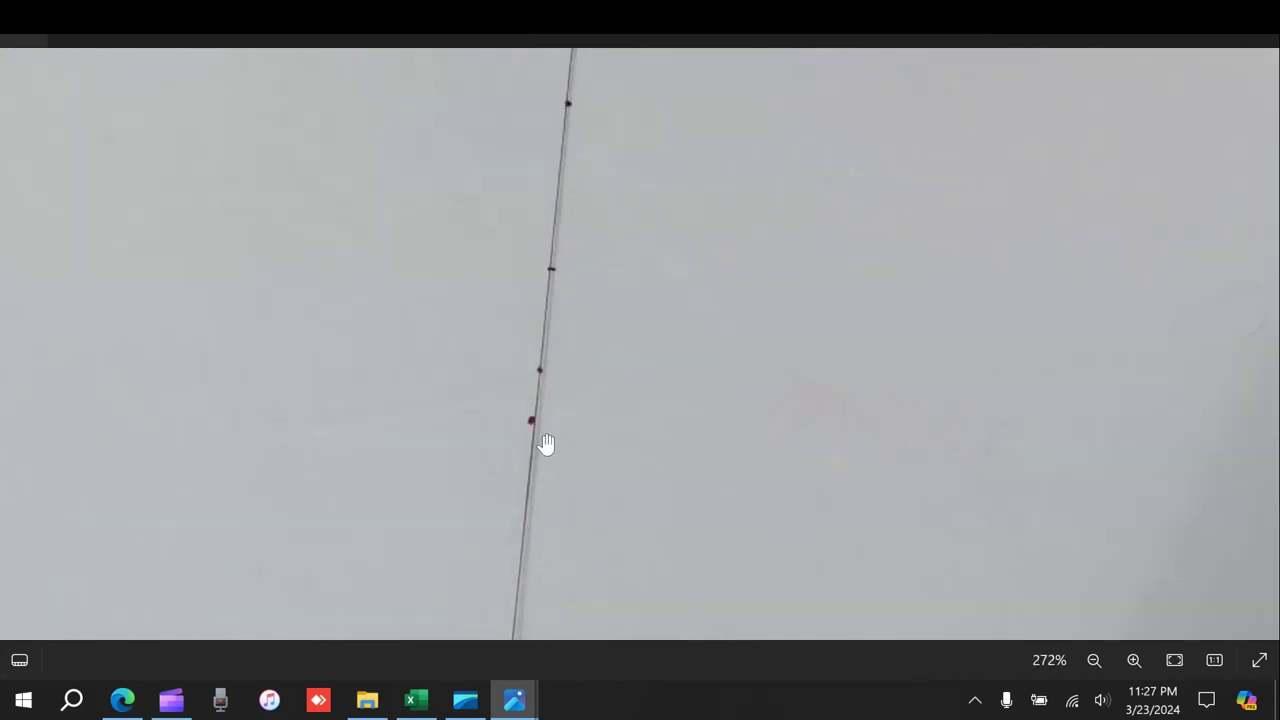
pyautogui.moveTo(546, 443); pyautogui.dragTo(514, 131)
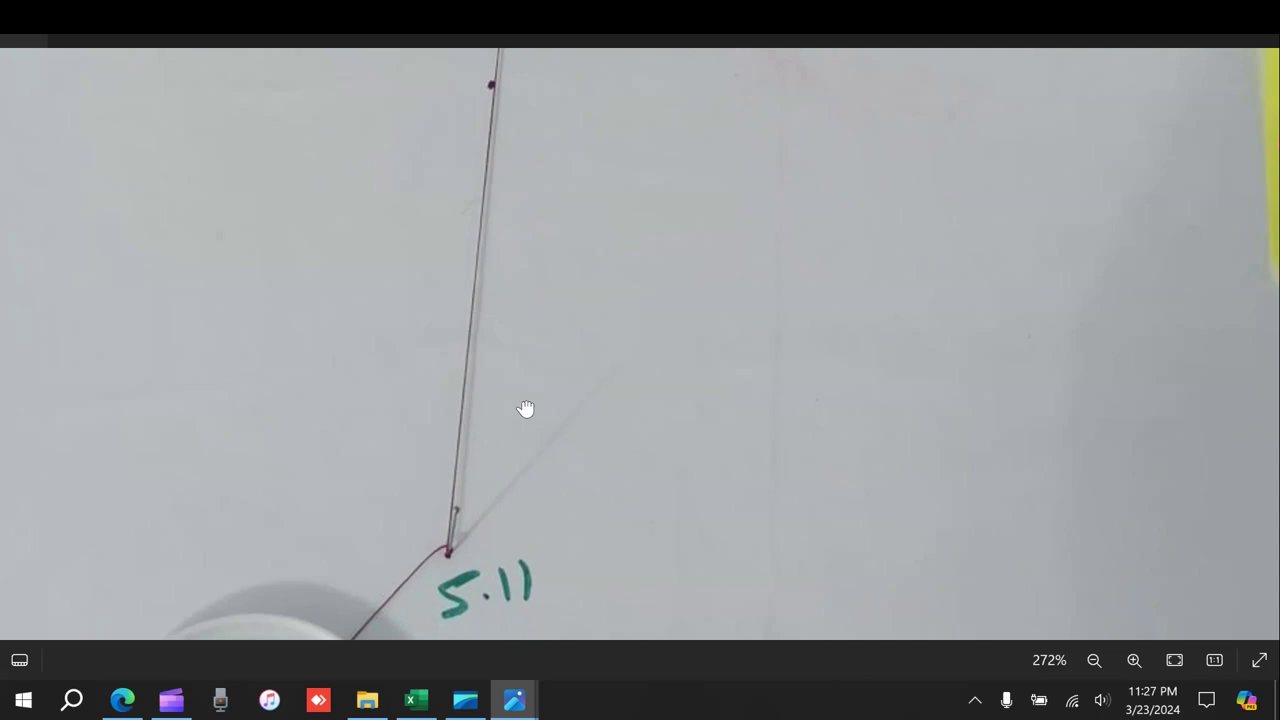
pyautogui.moveTo(526, 409); pyautogui.dragTo(571, 454)
pyautogui.scroll(-2, 560, 430)
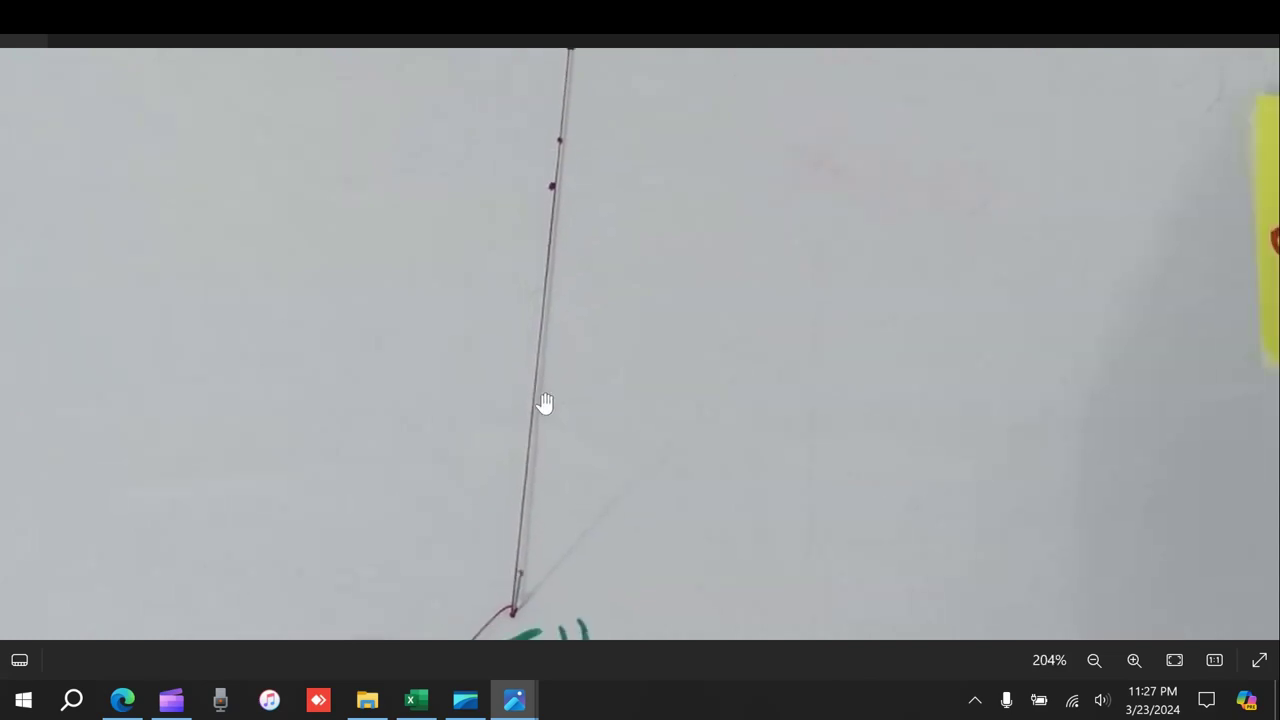
pyautogui.moveTo(562, 295); pyautogui.dragTo(604, 376)
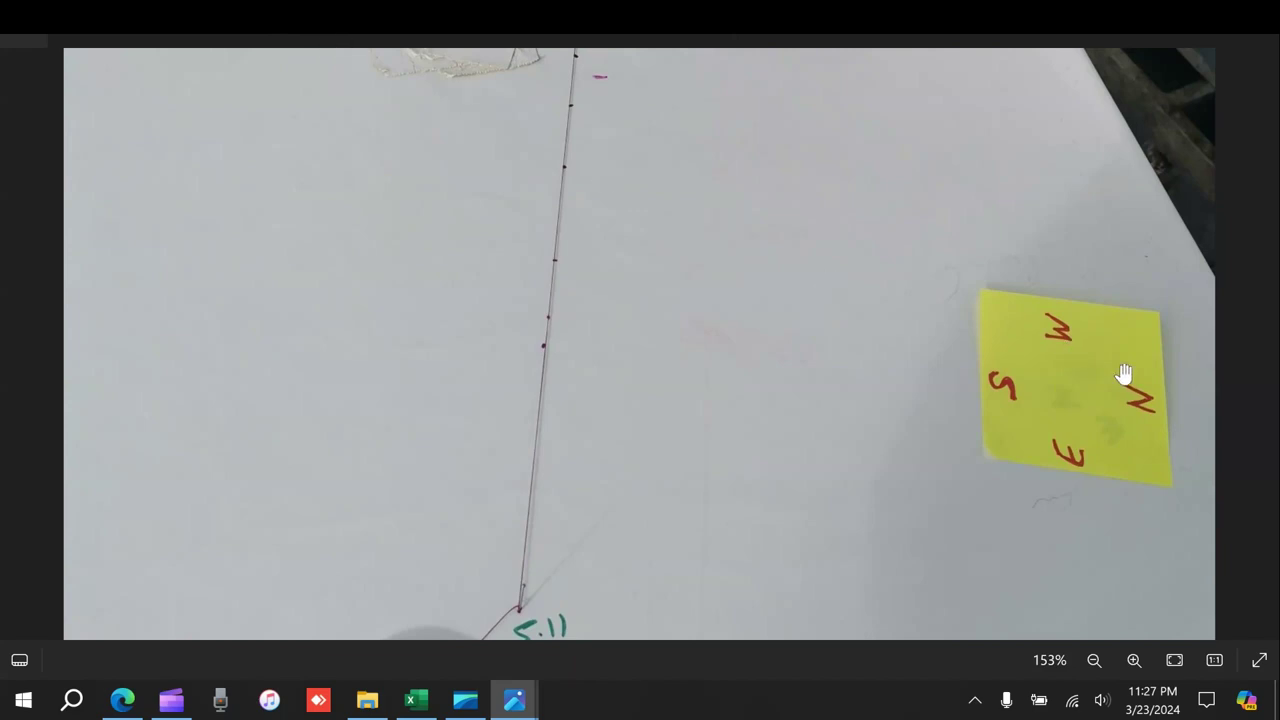
pyautogui.scroll(-2, 596, 346)
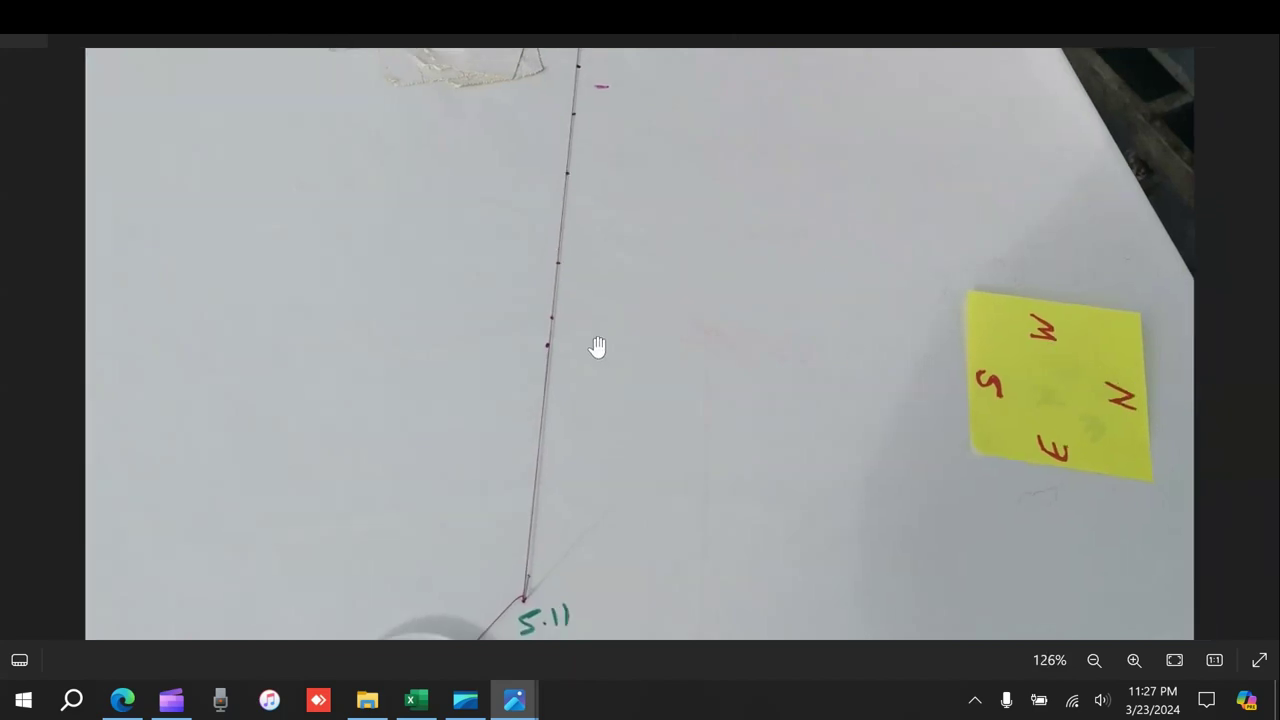
pyautogui.moveTo(606, 320); pyautogui.dragTo(623, 493)
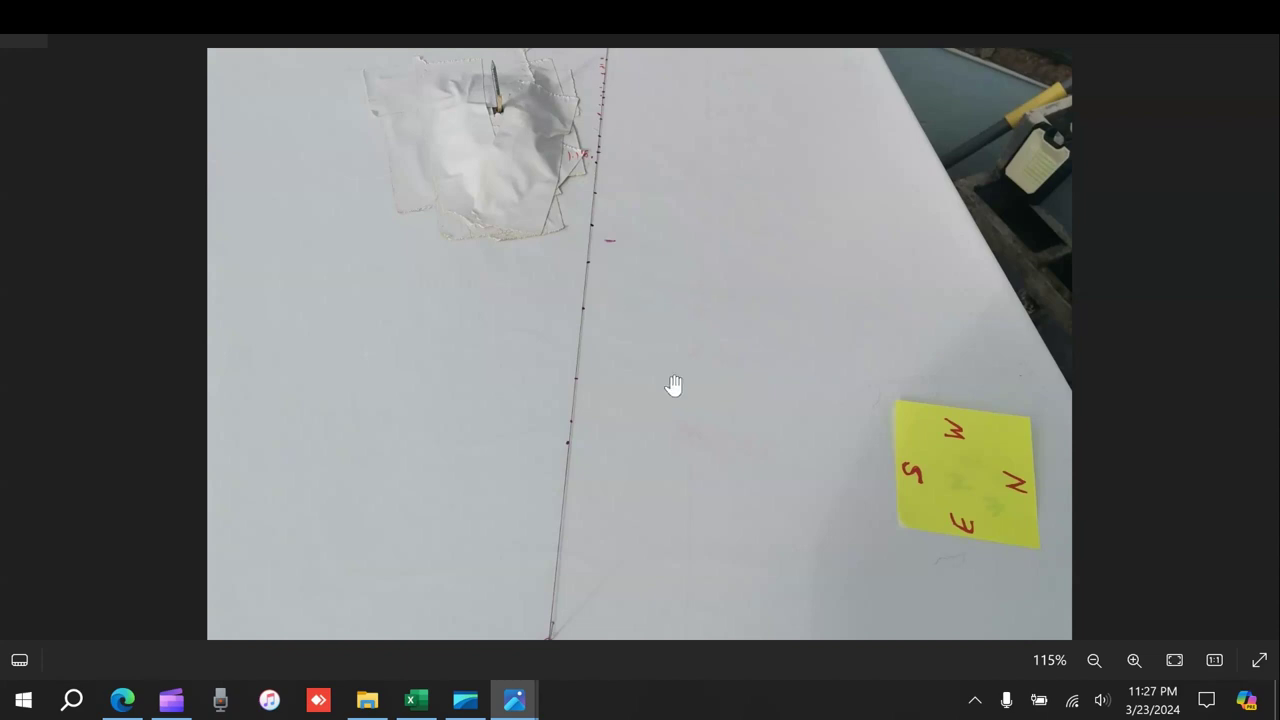
# Inspect the marked points close up along the string, from the 5.11 end to those beside the gnomon
pyautogui.press('Right')
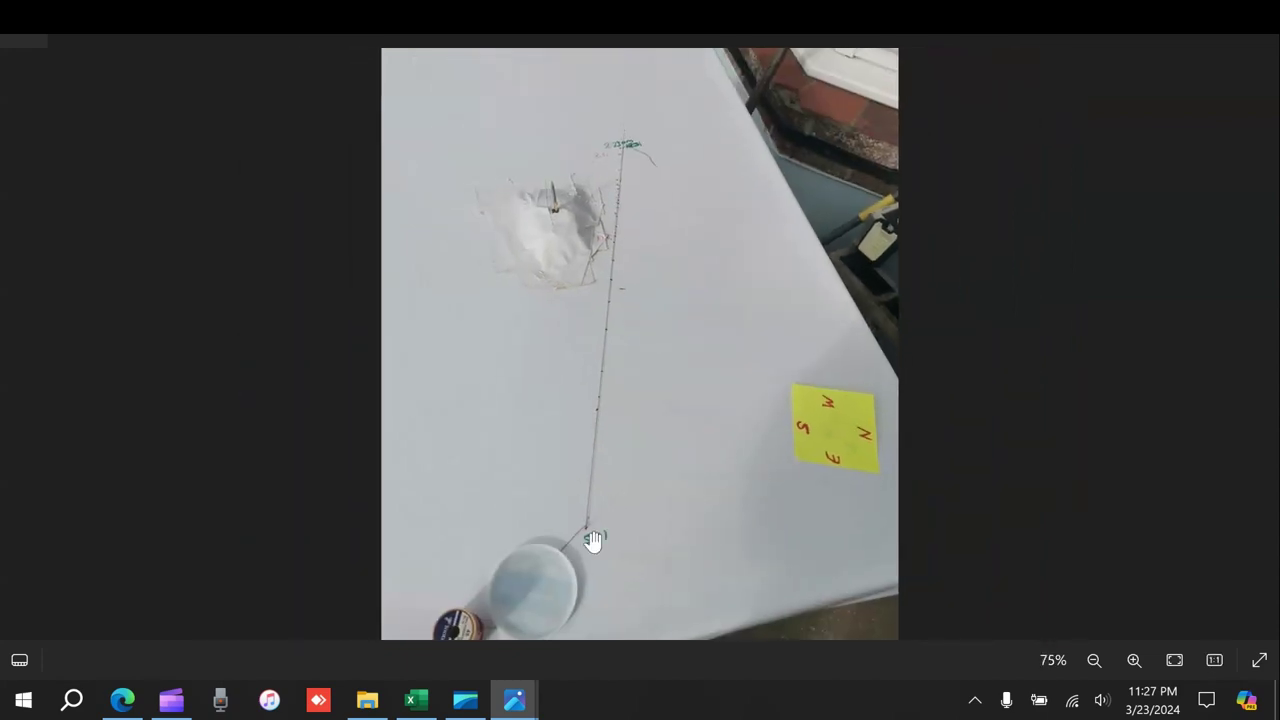
pyautogui.press('Right')
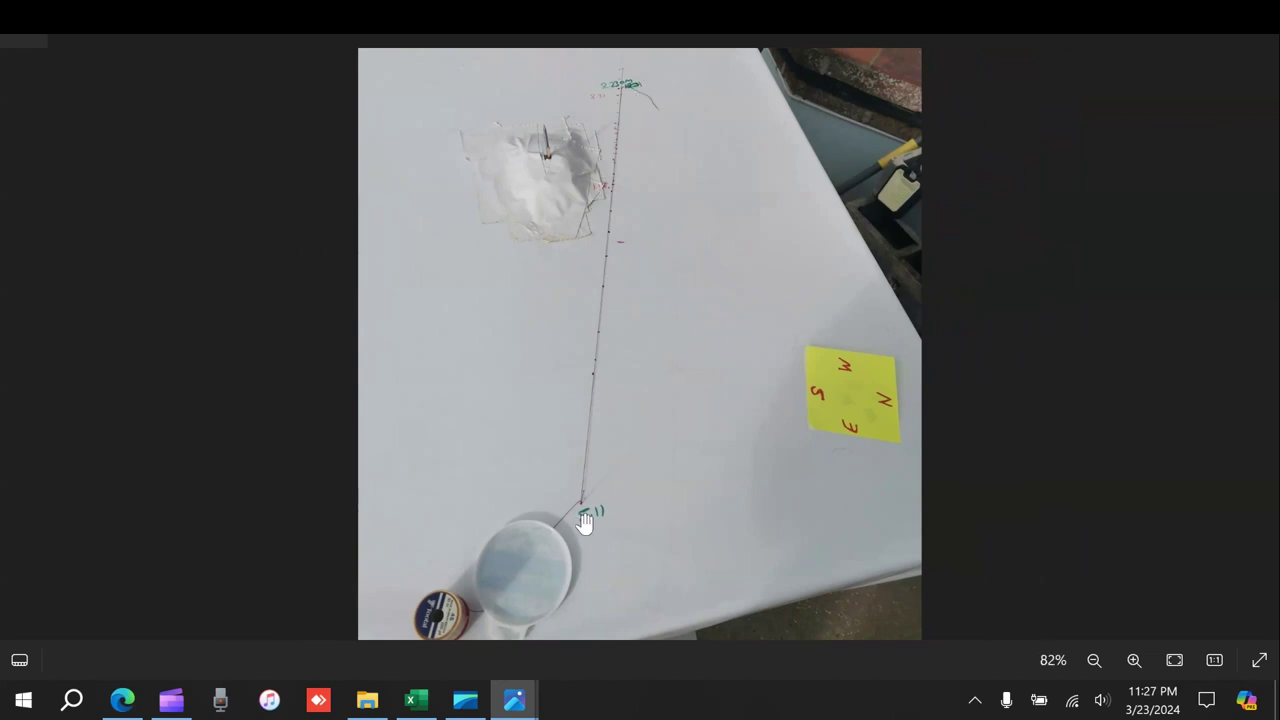
pyautogui.scroll(10, 585, 520)
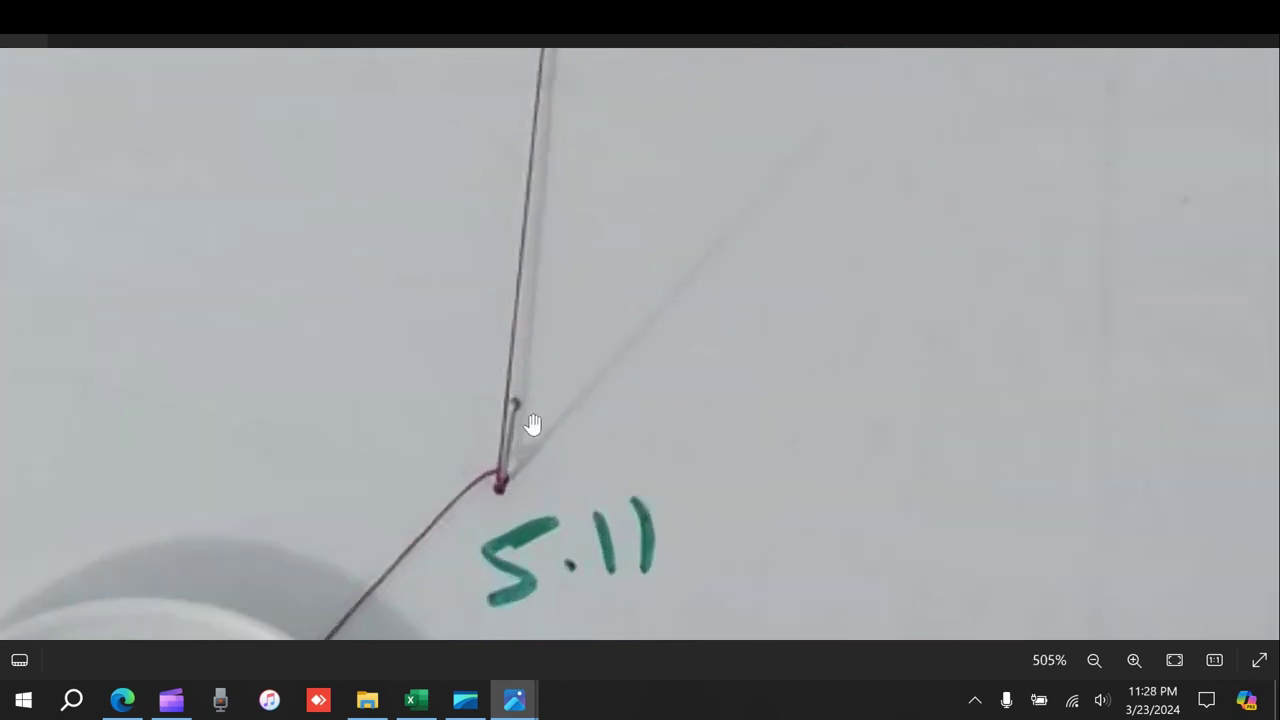
pyautogui.moveTo(532, 424); pyautogui.dragTo(565, 648)
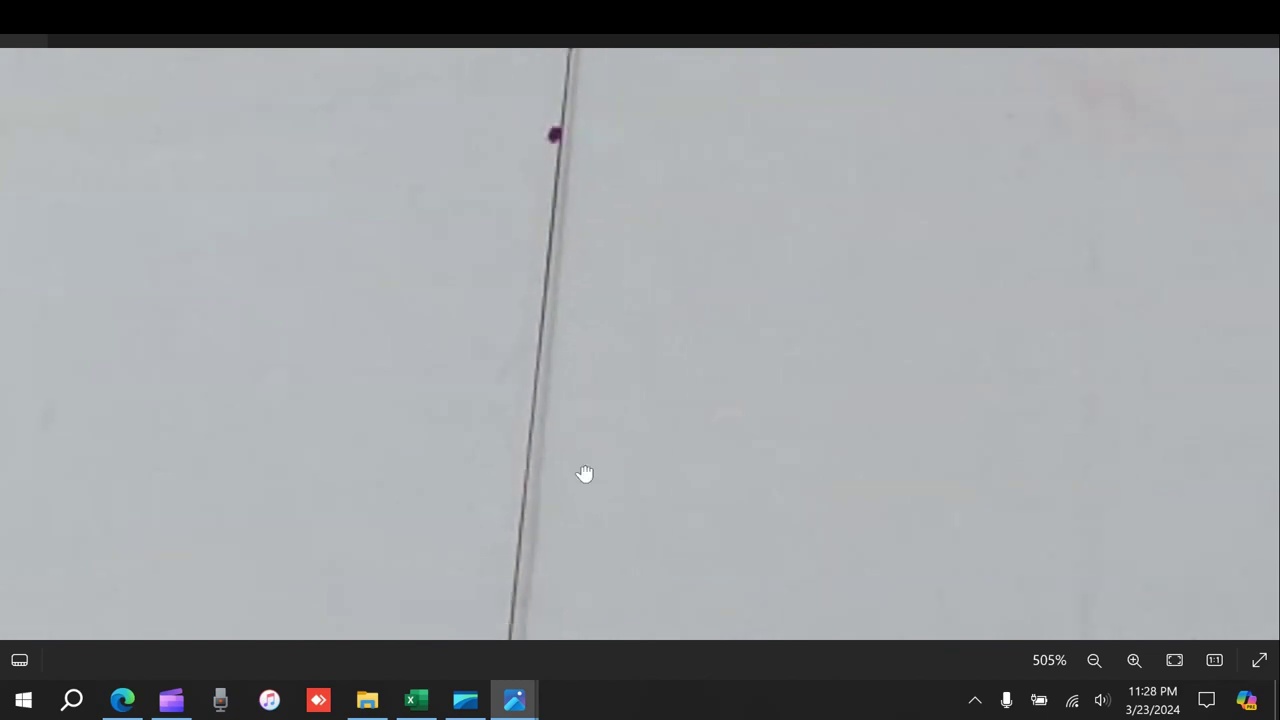
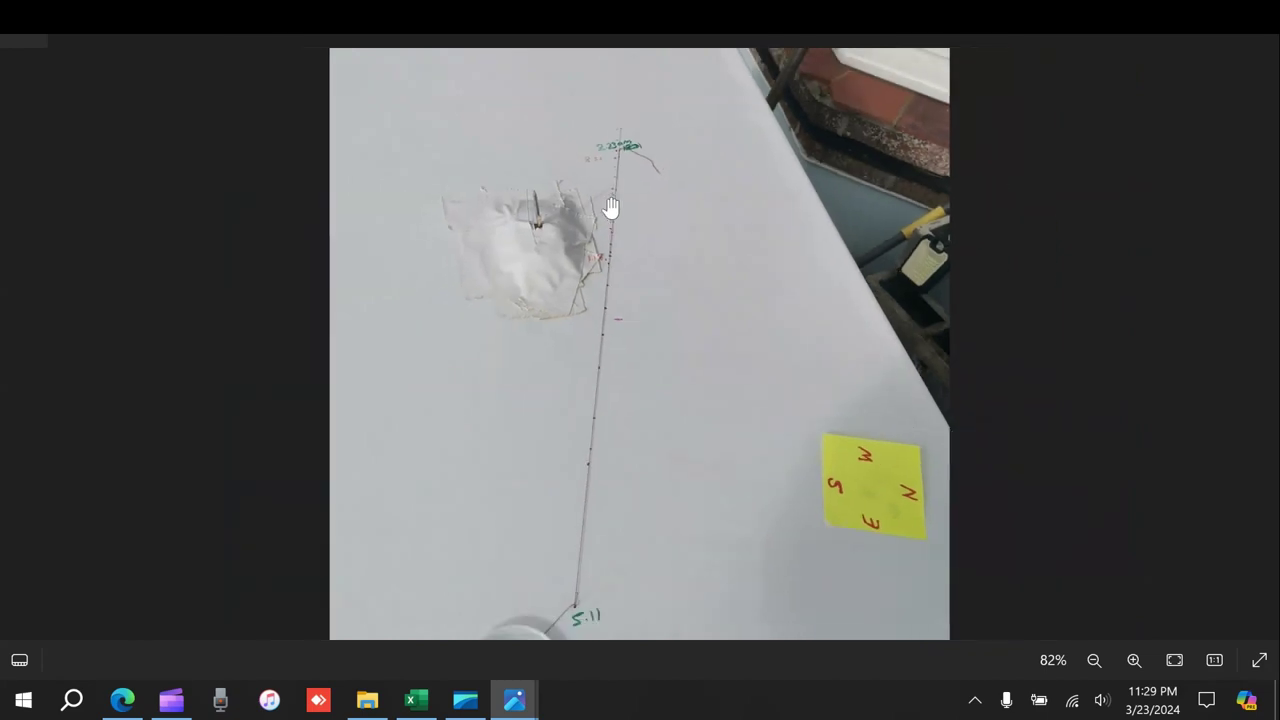
pyautogui.scroll(4, 606, 263)
pyautogui.scroll(3, 585, 384)
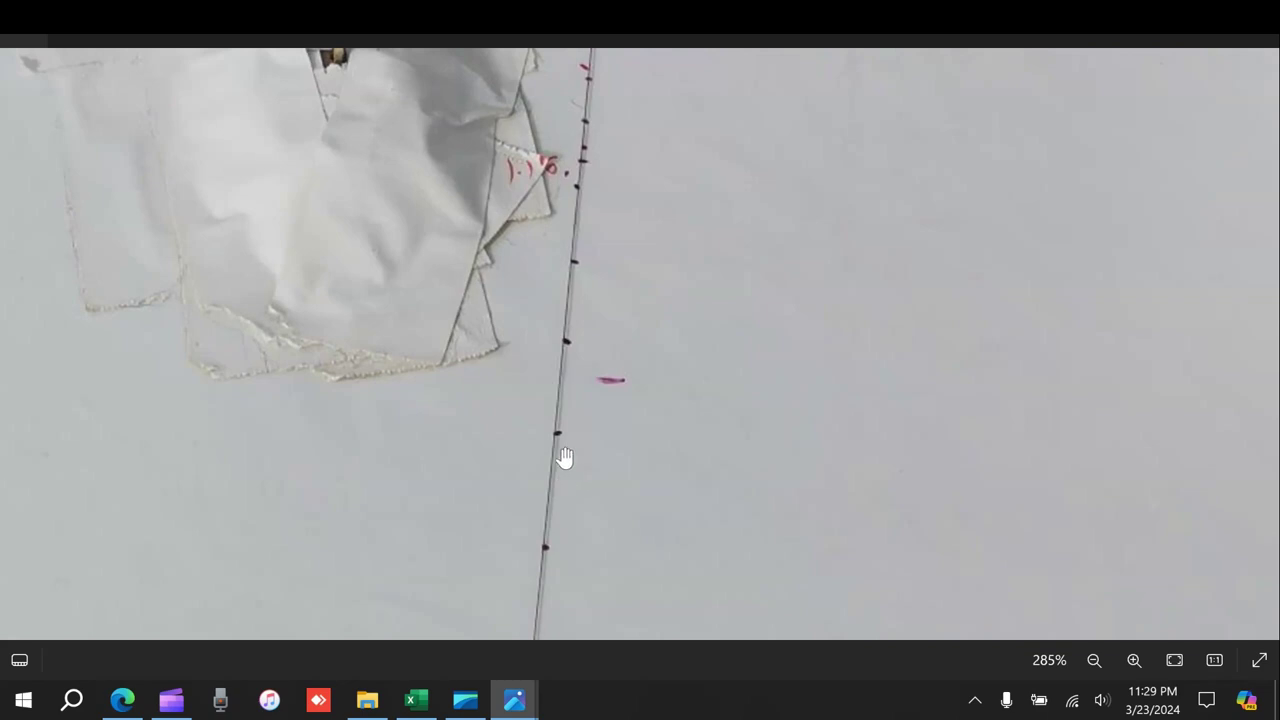
pyautogui.scroll(3, 566, 350)
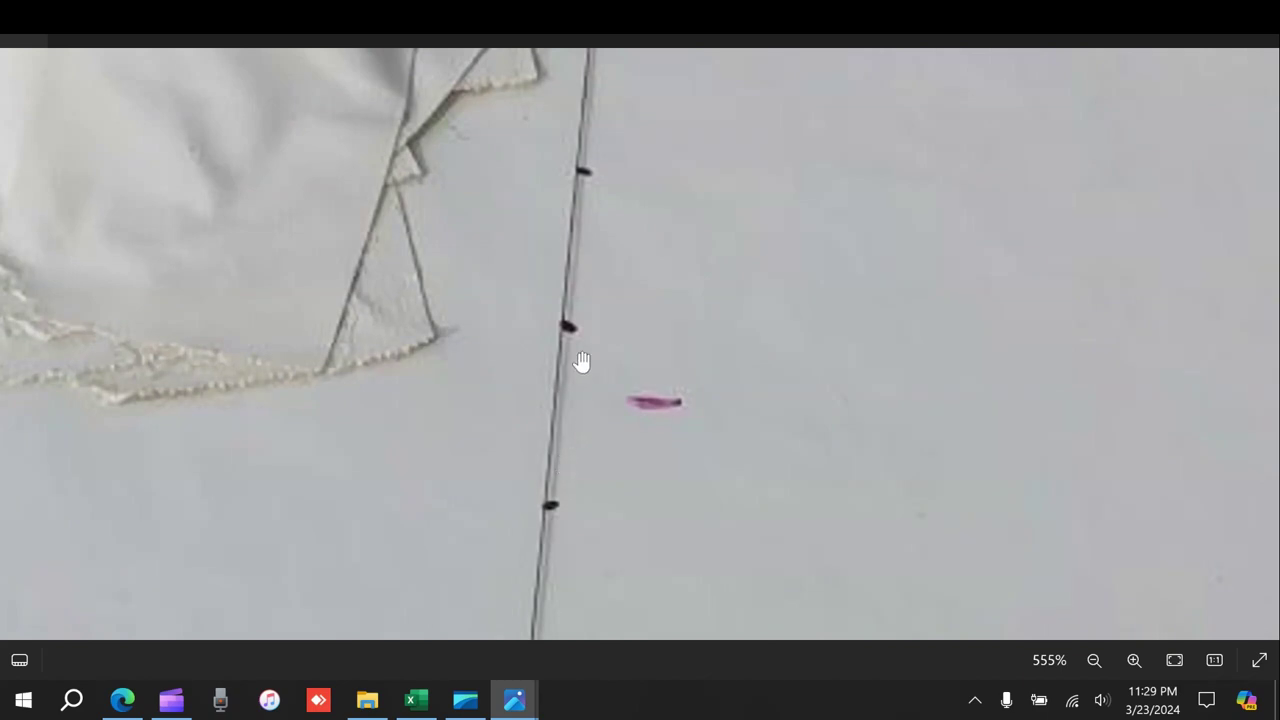
pyautogui.scroll(-6, 584, 358)
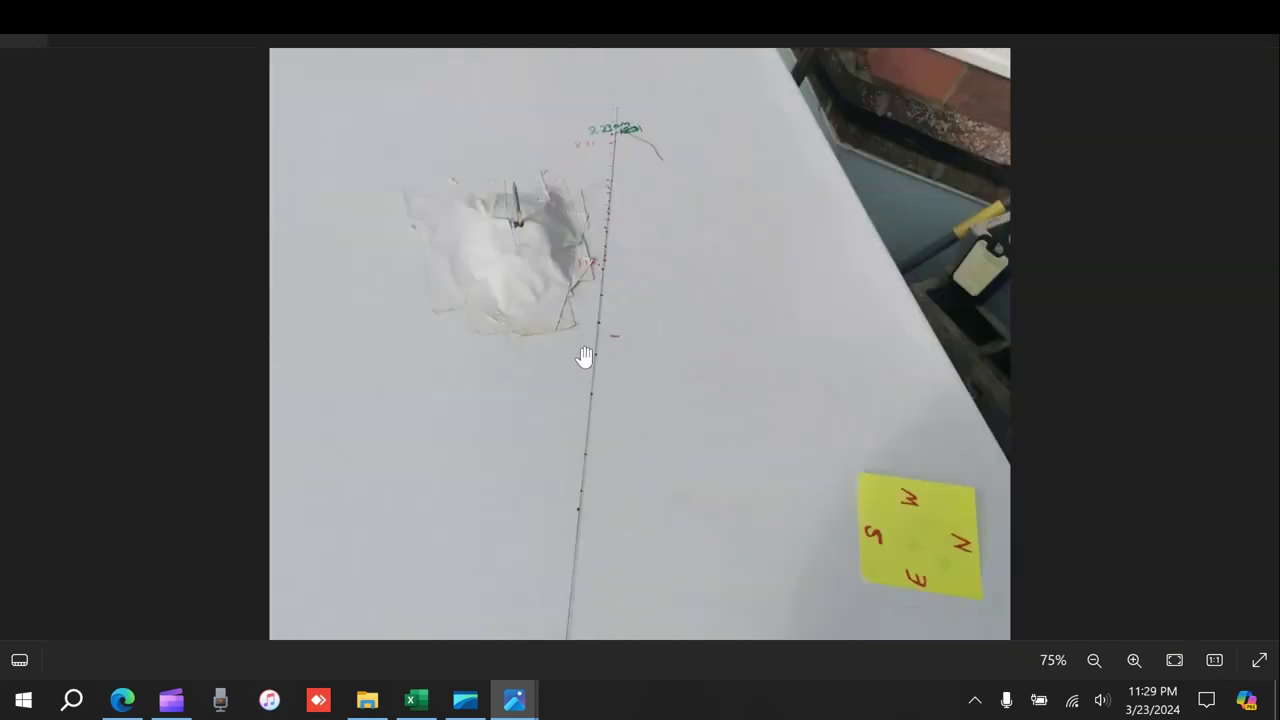
# Return to the Excel witness sheet and compare the equinox dates of the South Africa entry in row 30 and the Isle of Wight entry
pyautogui.click(412, 700)
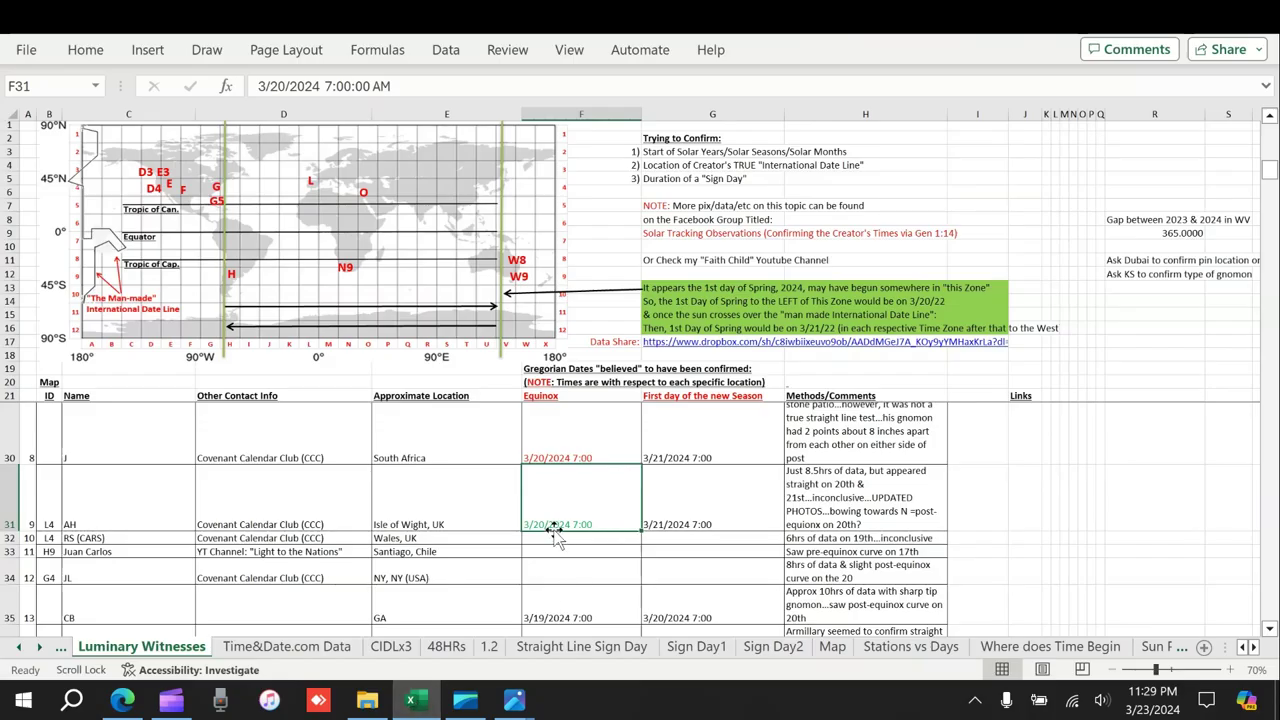
pyautogui.click(678, 515)
pyautogui.click(563, 524)
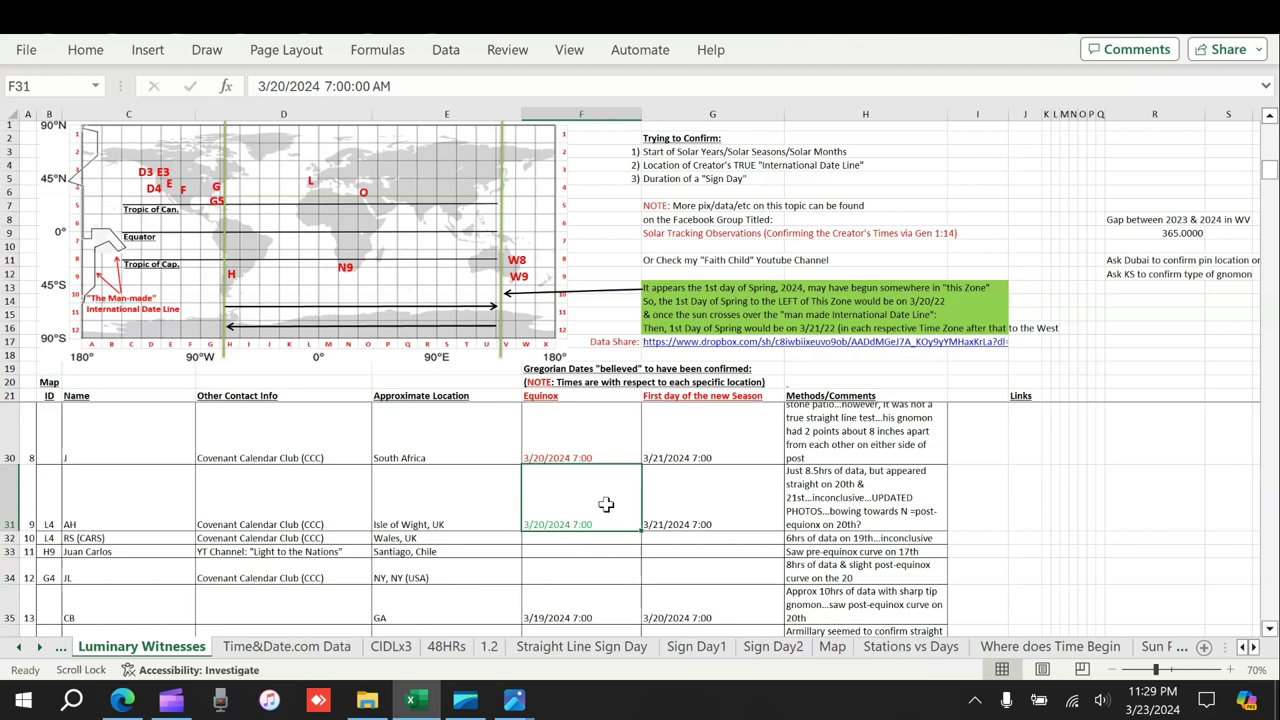
pyautogui.scroll(2, 606, 504)
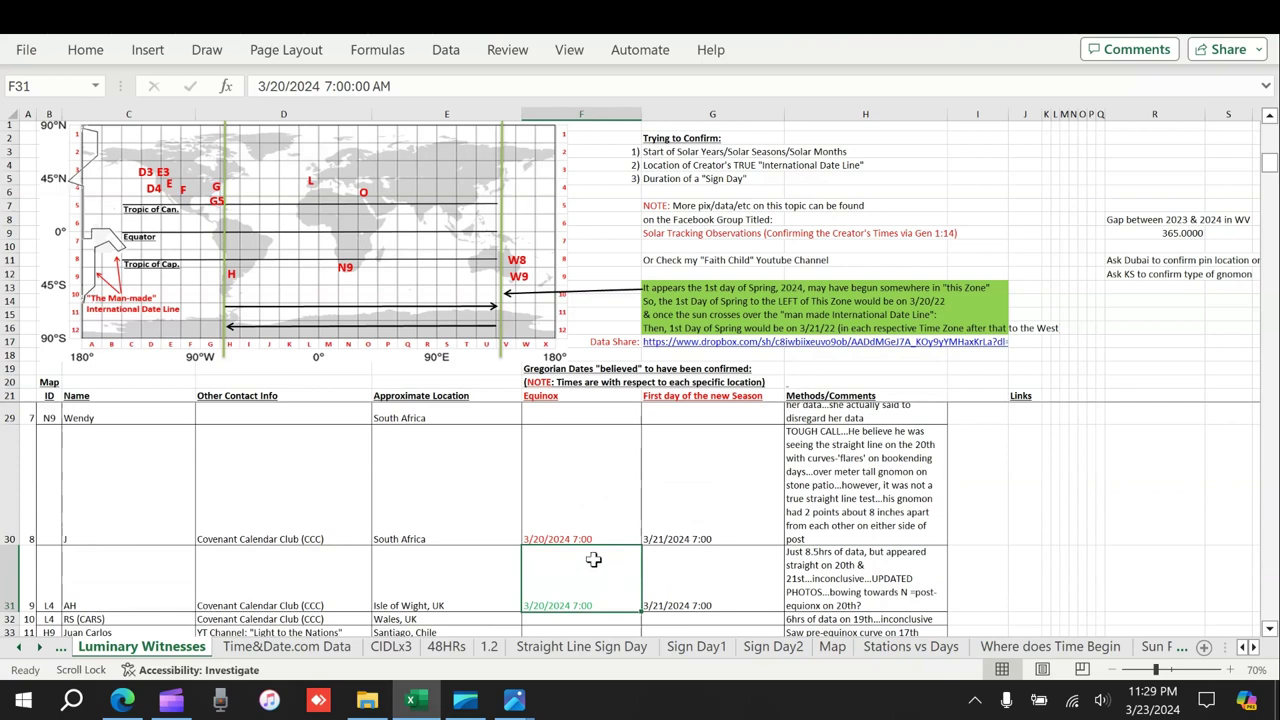
pyautogui.moveTo(578, 518); pyautogui.dragTo(571, 557)
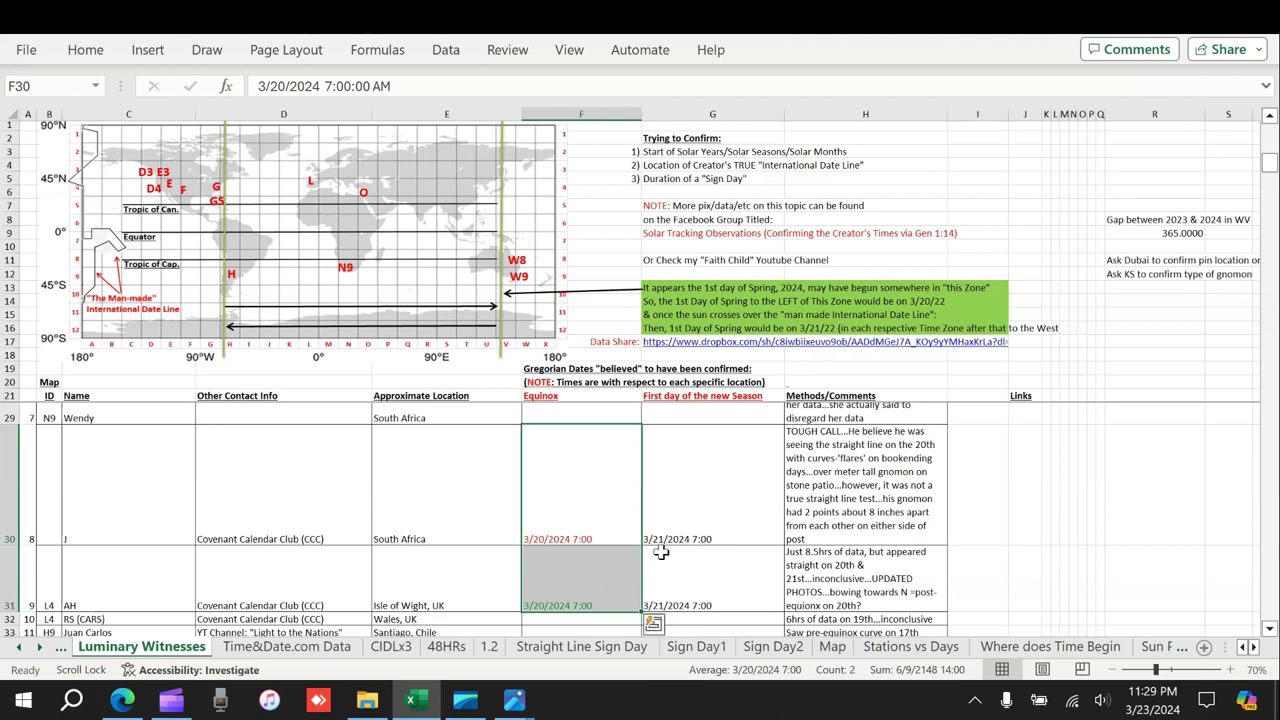
pyautogui.click(542, 473)
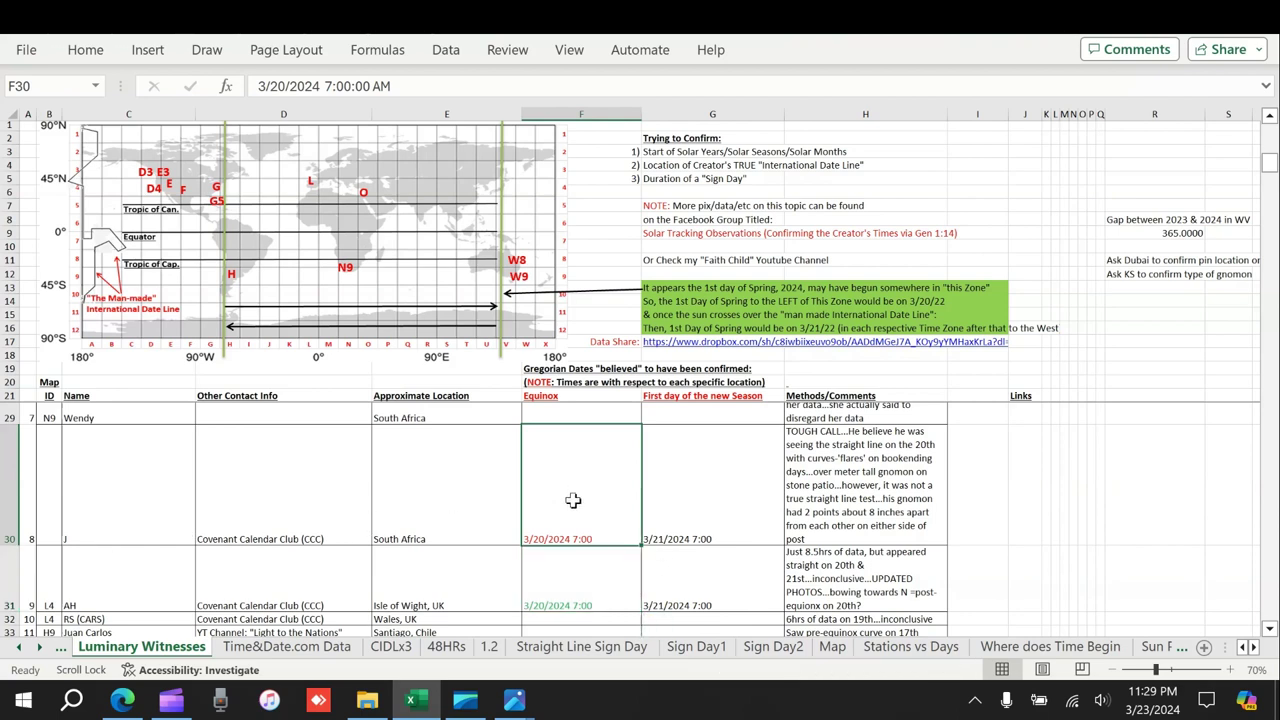
pyautogui.click(582, 580)
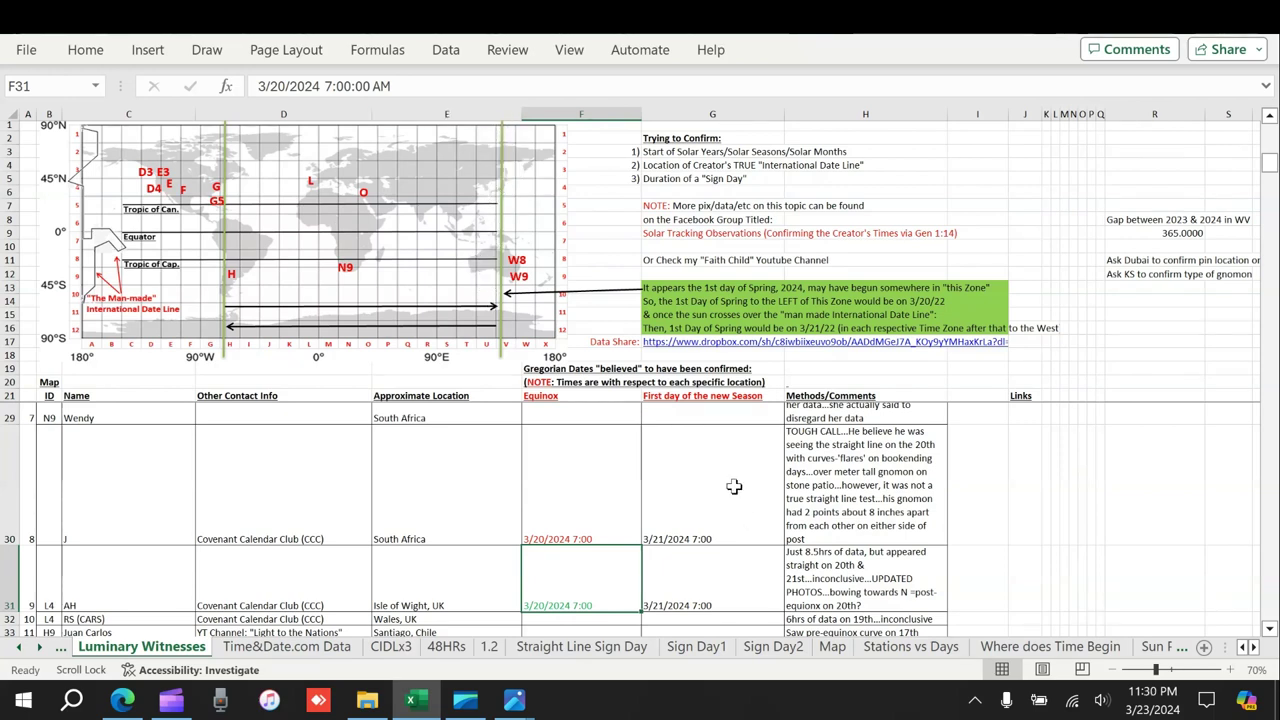
# Review the Santiago, Chile entry, checking its equinox cell, contact info, name and comment
pyautogui.scroll(-1, 715, 470)
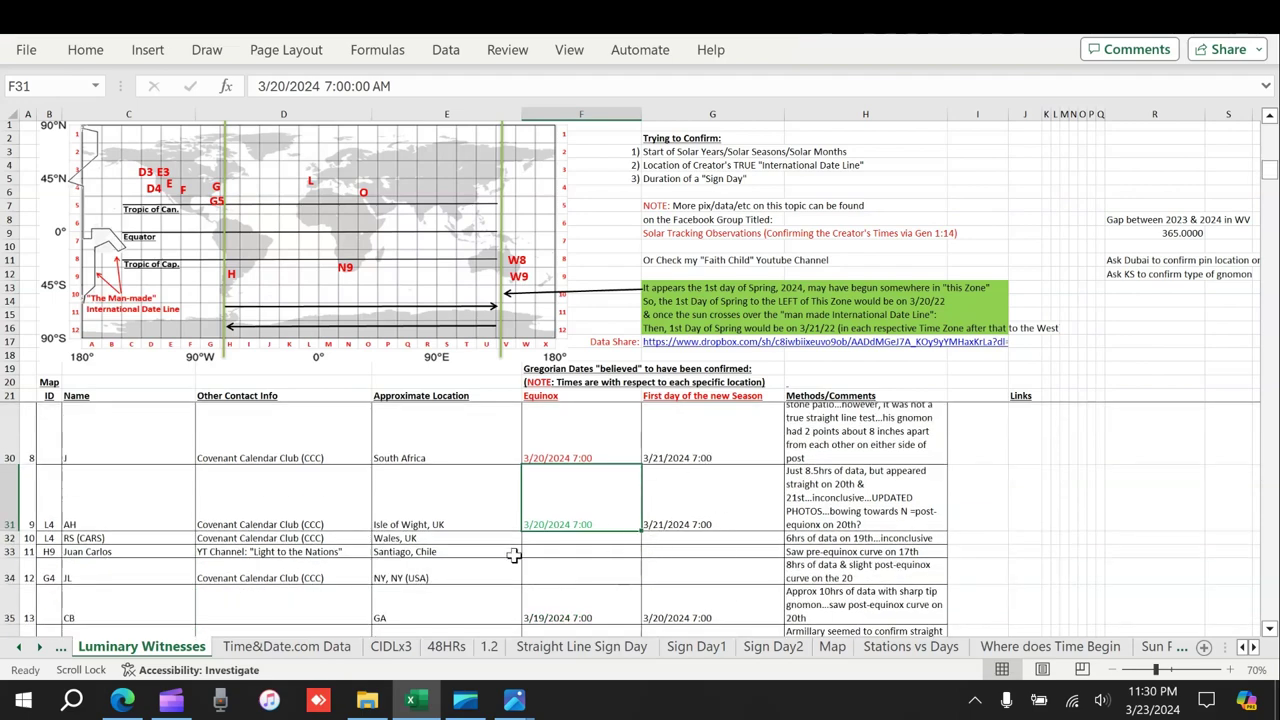
pyautogui.click(572, 563)
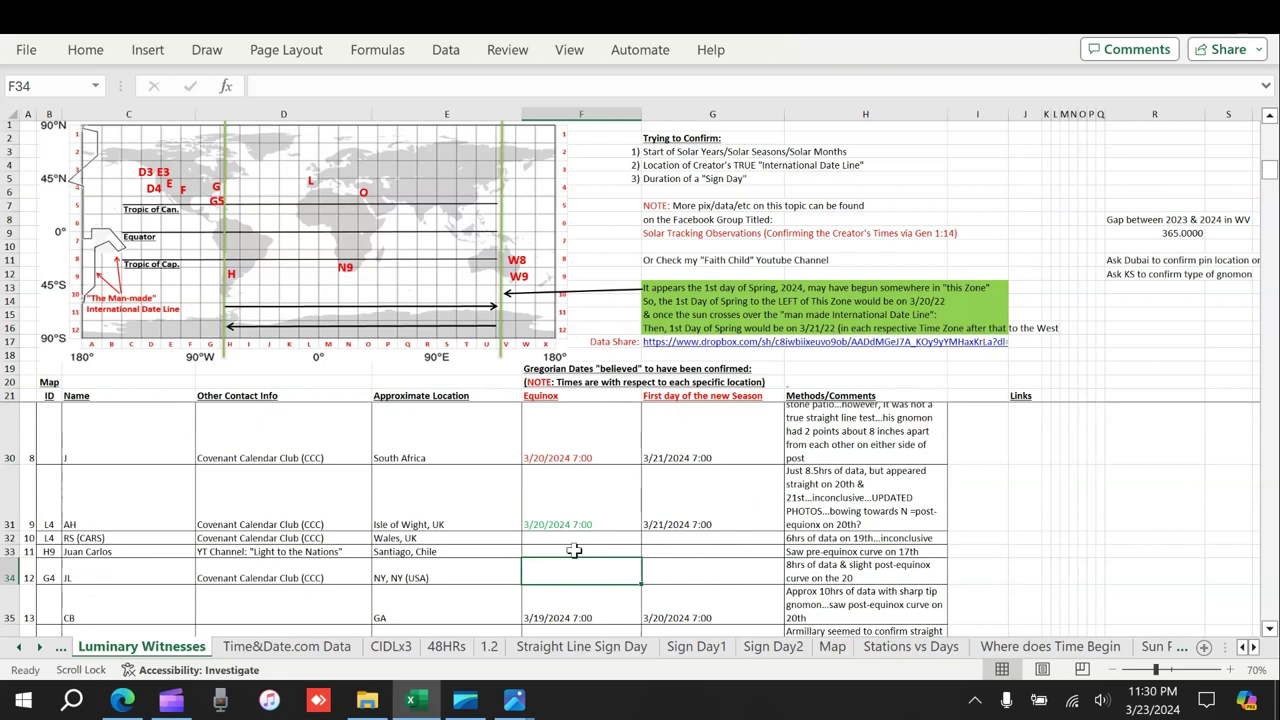
pyautogui.click(574, 550)
pyautogui.scroll(-1, 570, 548)
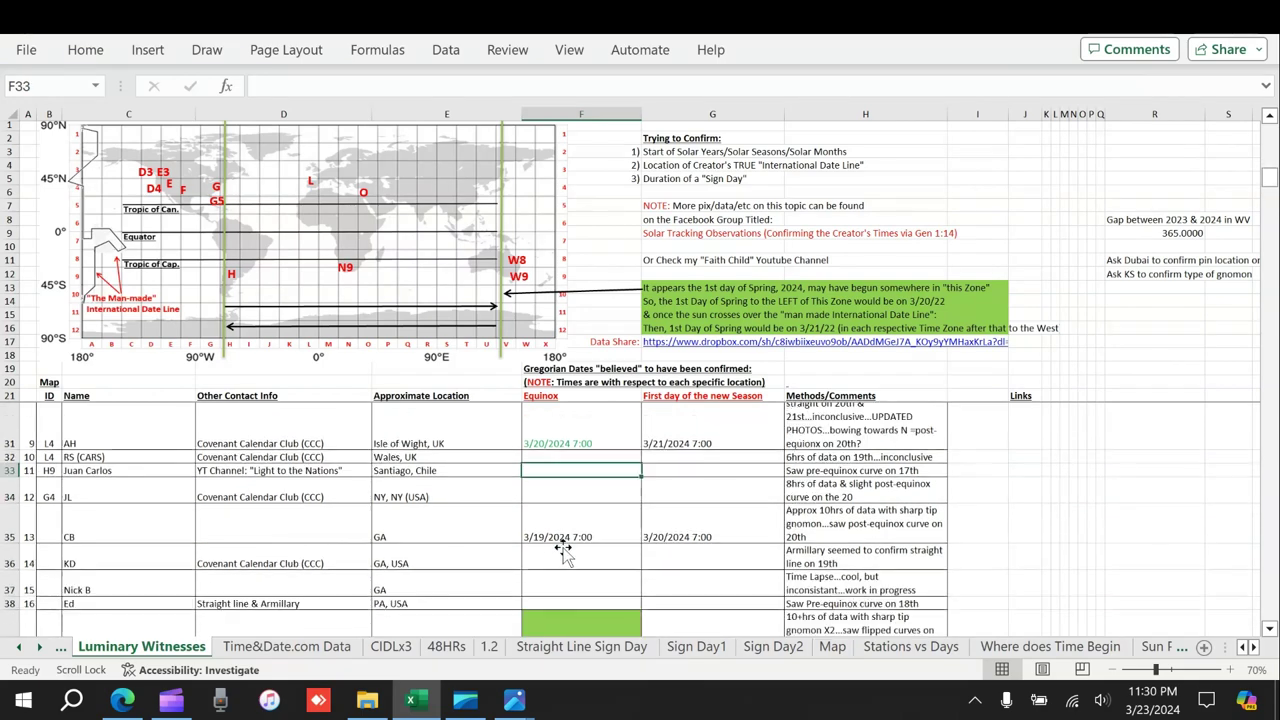
pyautogui.click(579, 491)
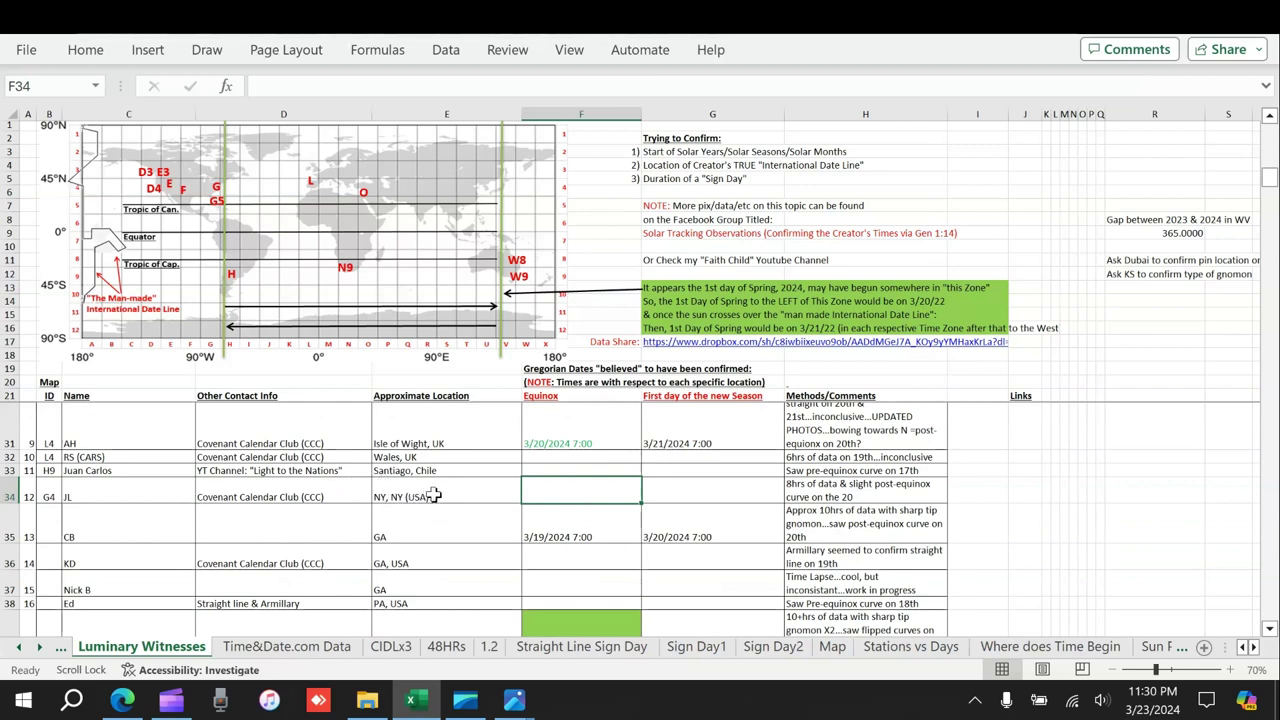
pyautogui.click(320, 476)
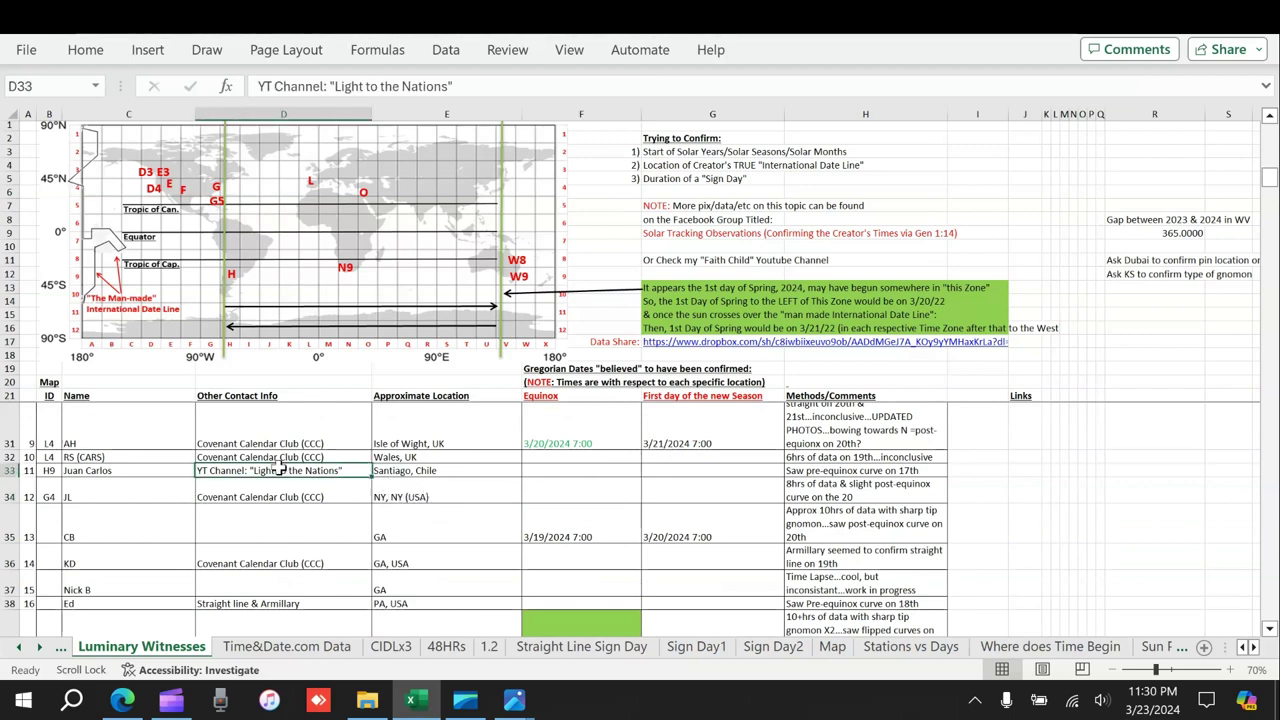
pyautogui.click(168, 472)
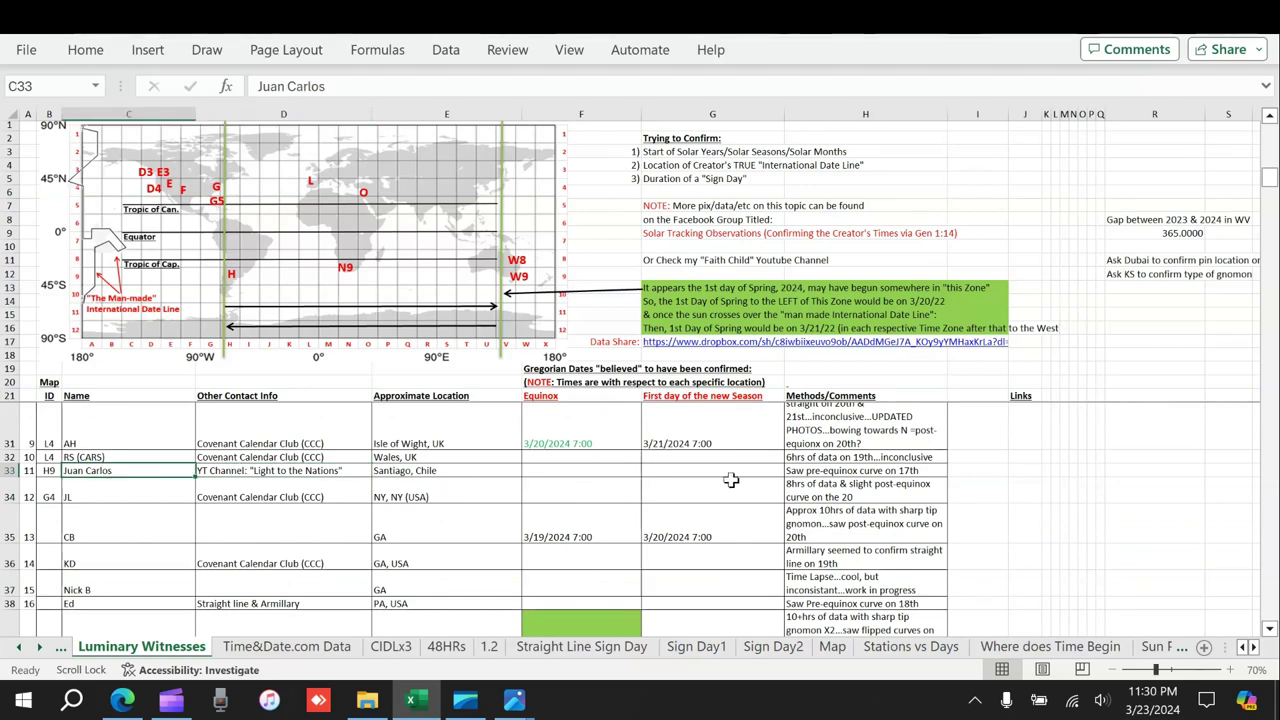
pyautogui.click(925, 470)
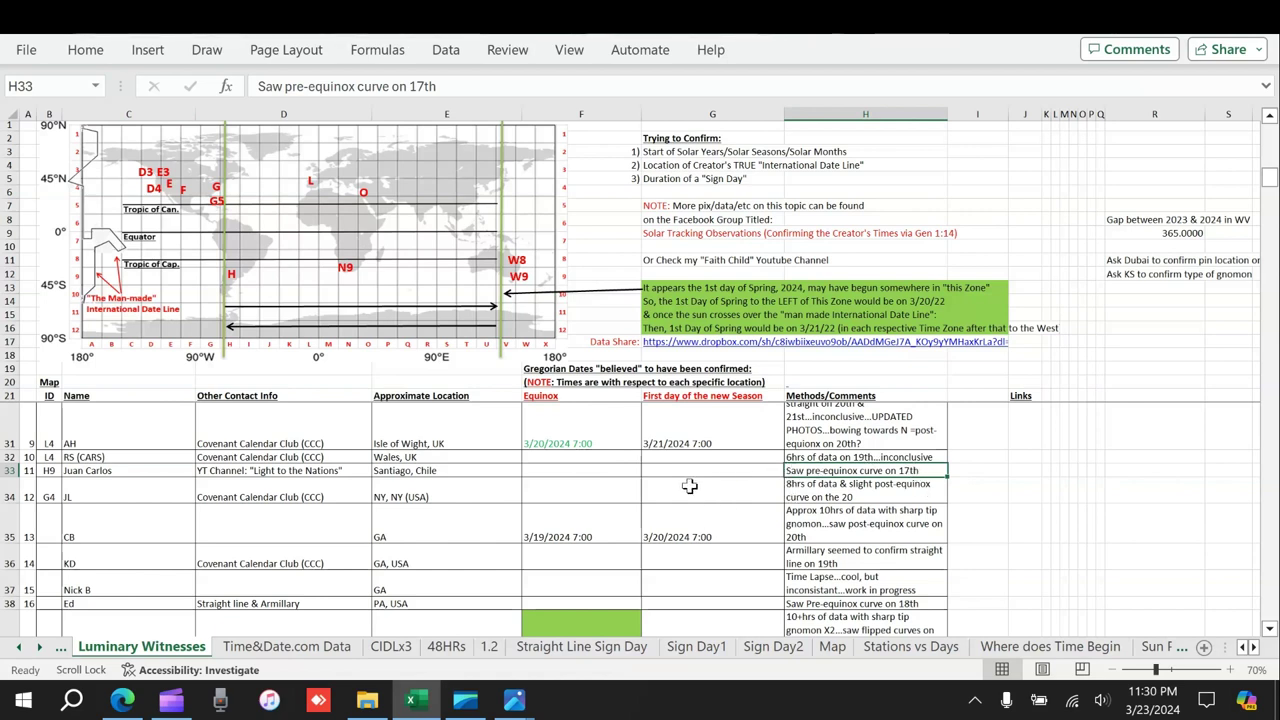
# Review the New York entry's location and comment, and check the equinox date of the Georgia entry in row 35
pyautogui.click(461, 493)
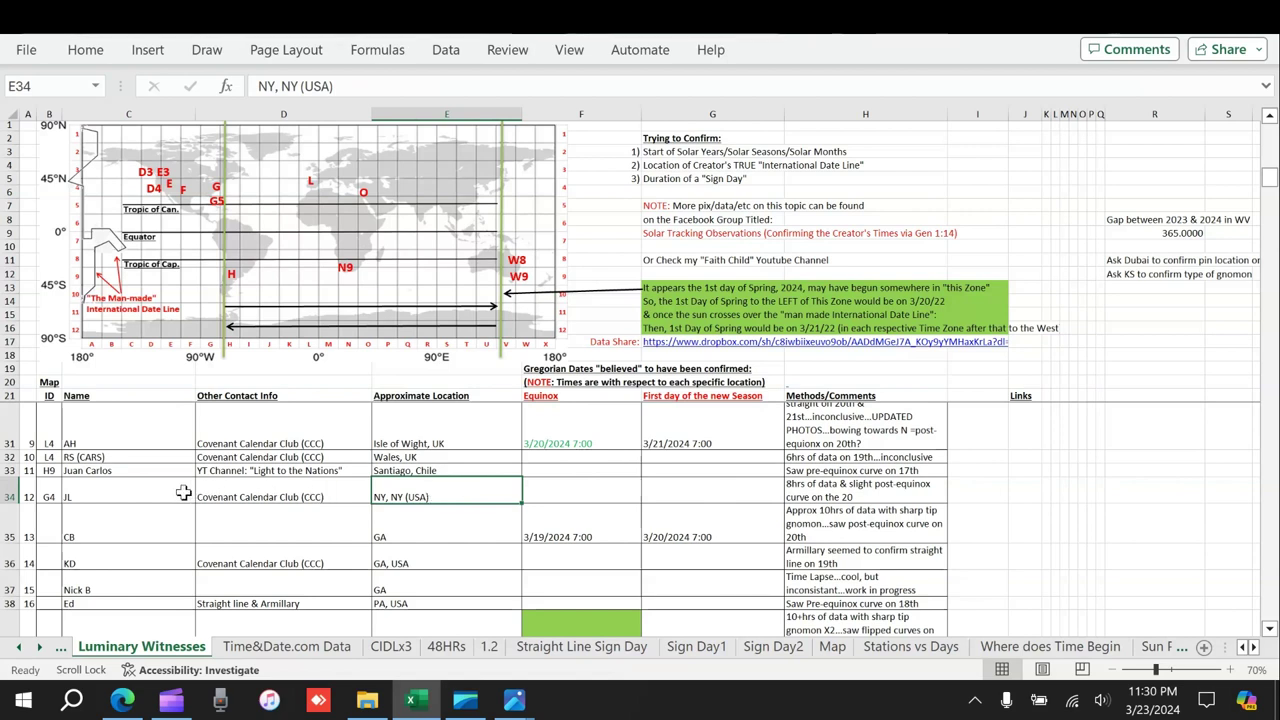
pyautogui.click(574, 535)
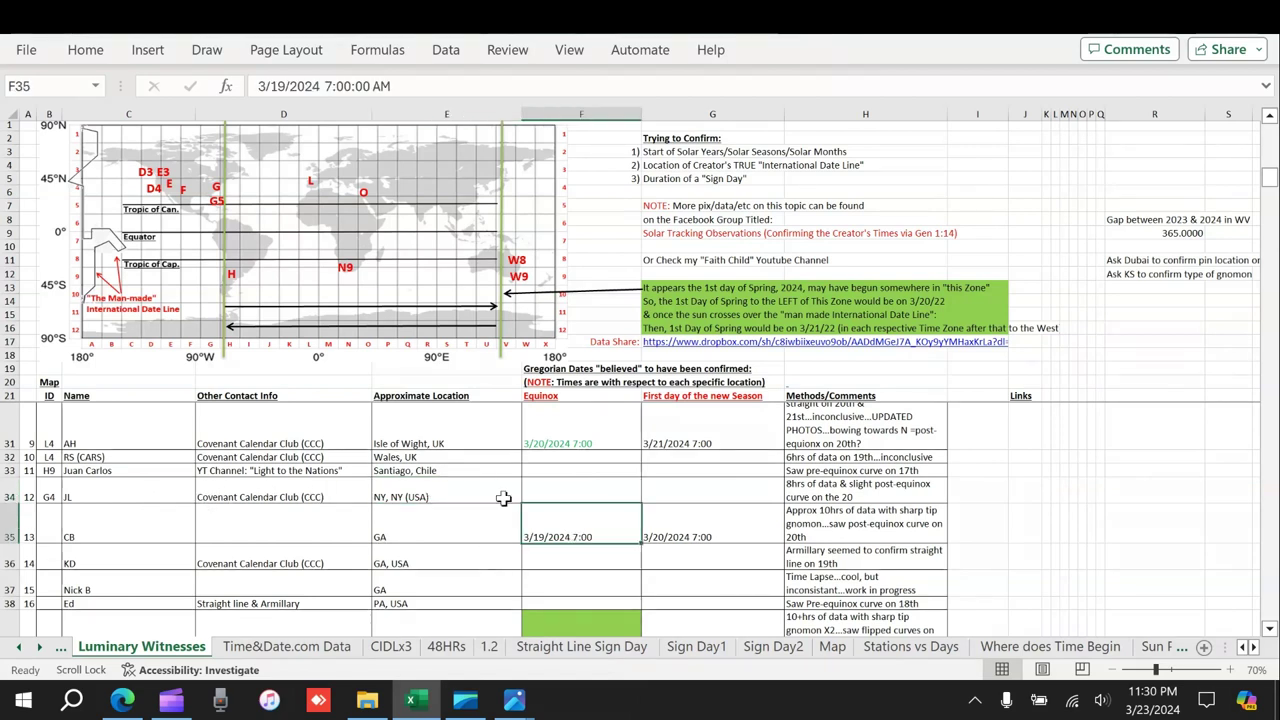
pyautogui.click(448, 490)
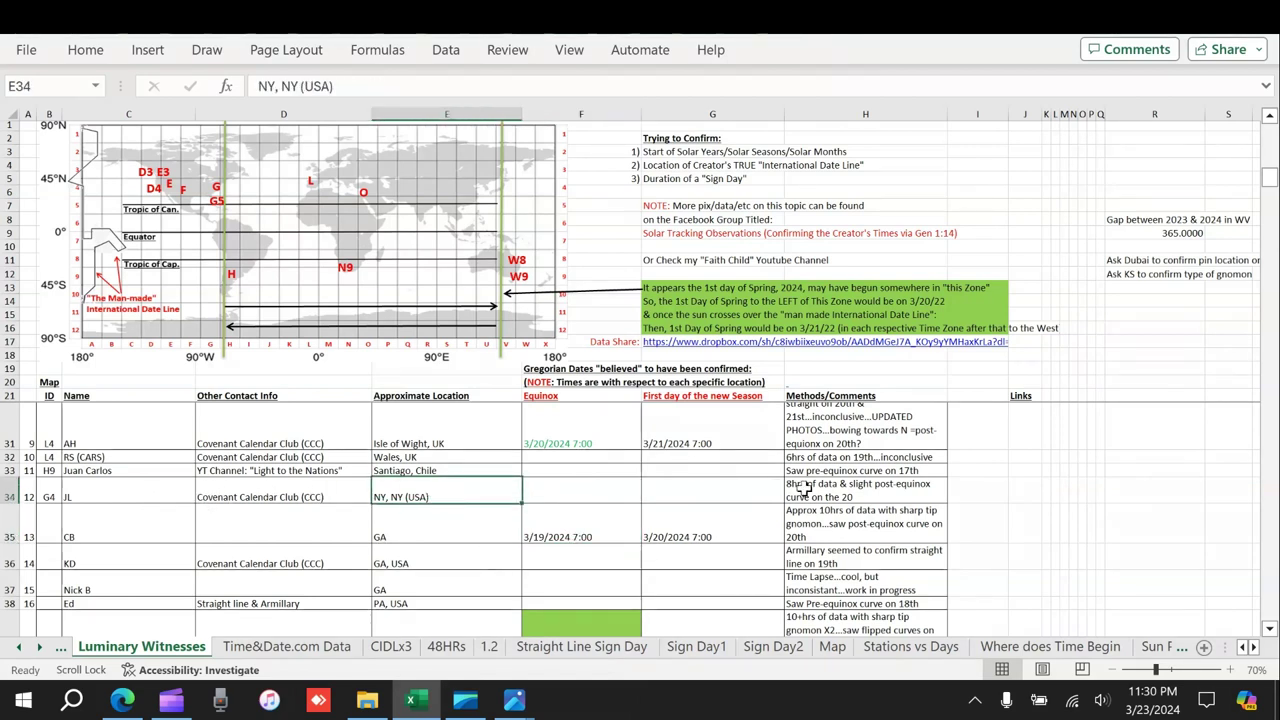
pyautogui.click(818, 492)
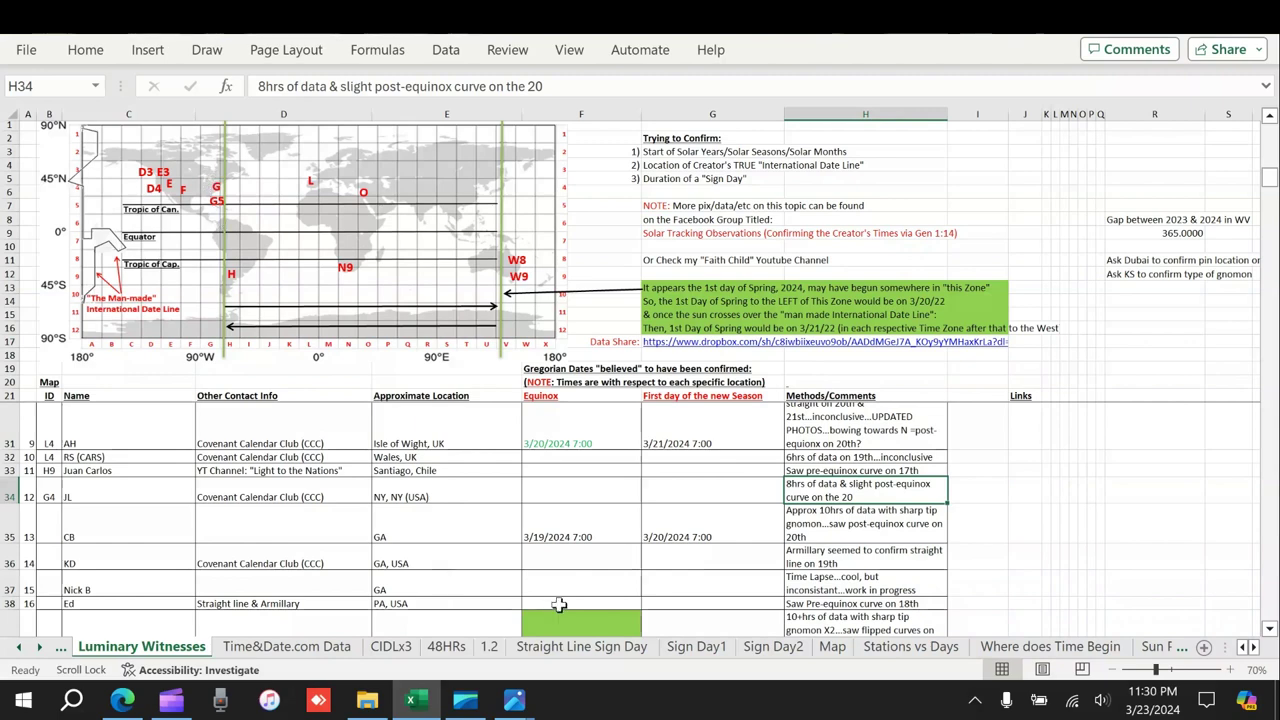
pyautogui.scroll(-2, 560, 605)
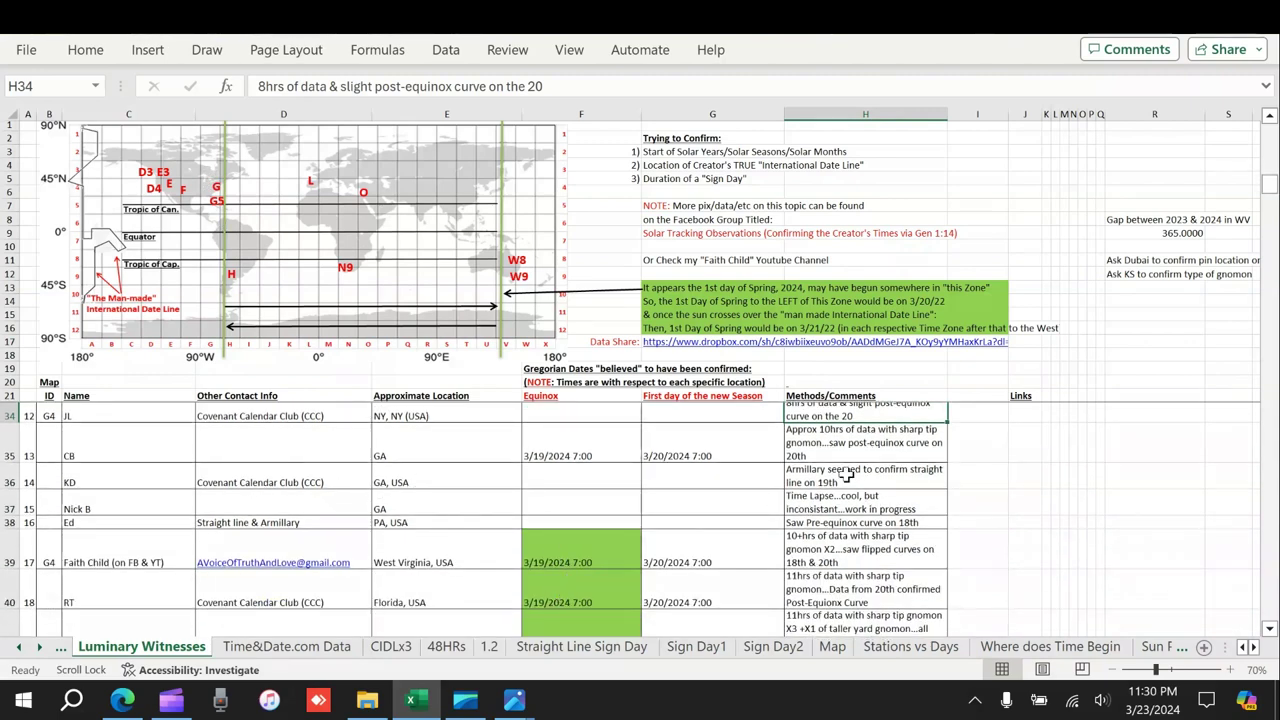
pyautogui.click(580, 451)
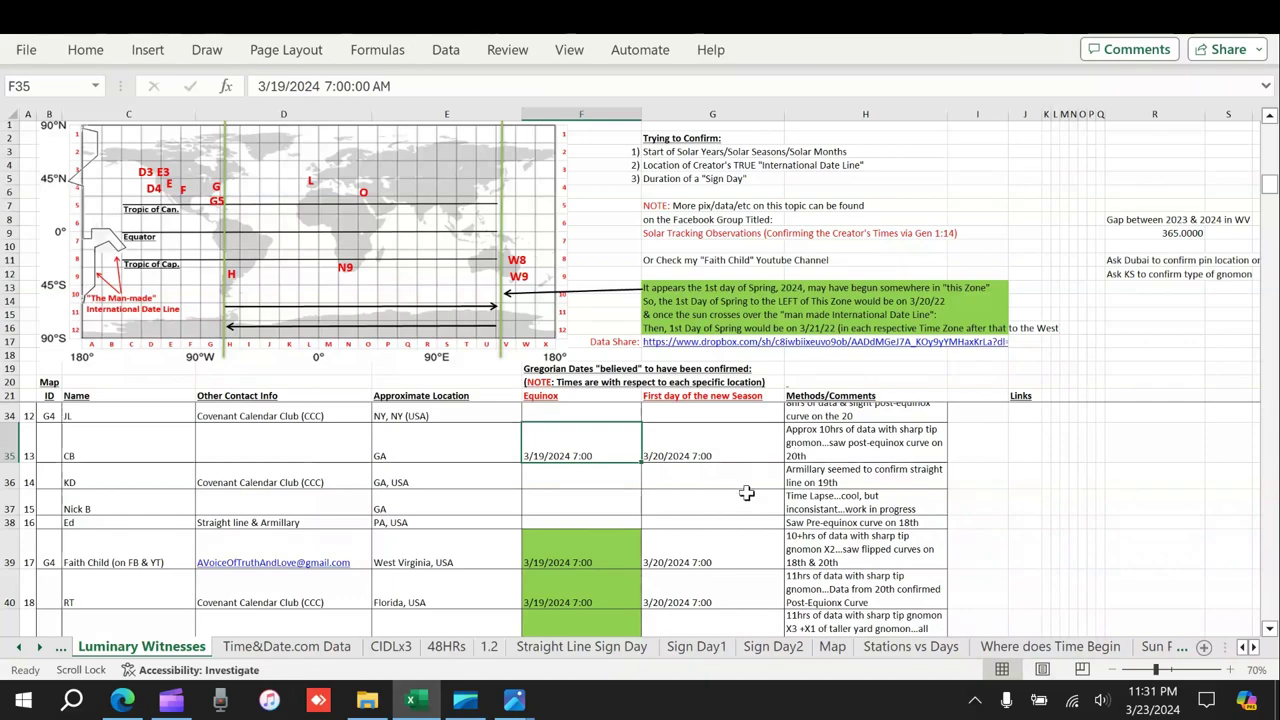
# Skim the remaining witness entries down to New Zealand and Eastern Australia, and return to the start of the list
pyautogui.scroll(-4, 679, 485)
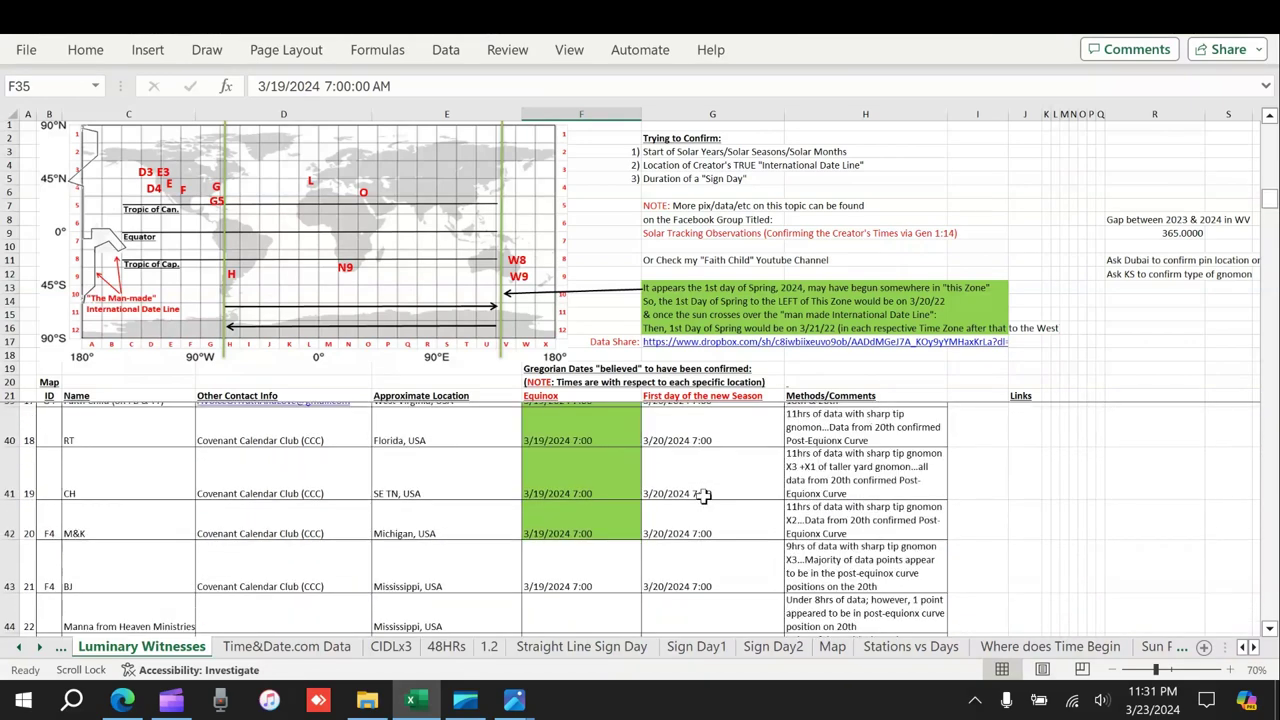
pyautogui.scroll(-4, 703, 496)
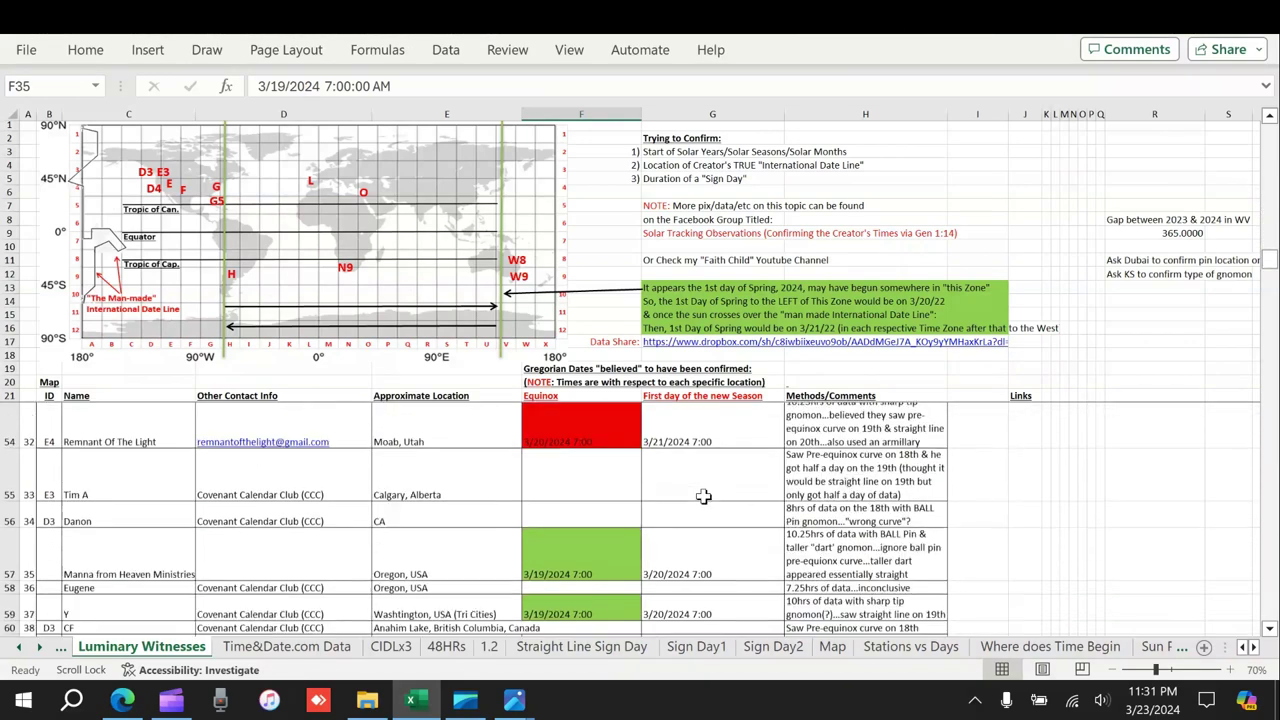
pyautogui.scroll(-3, 703, 496)
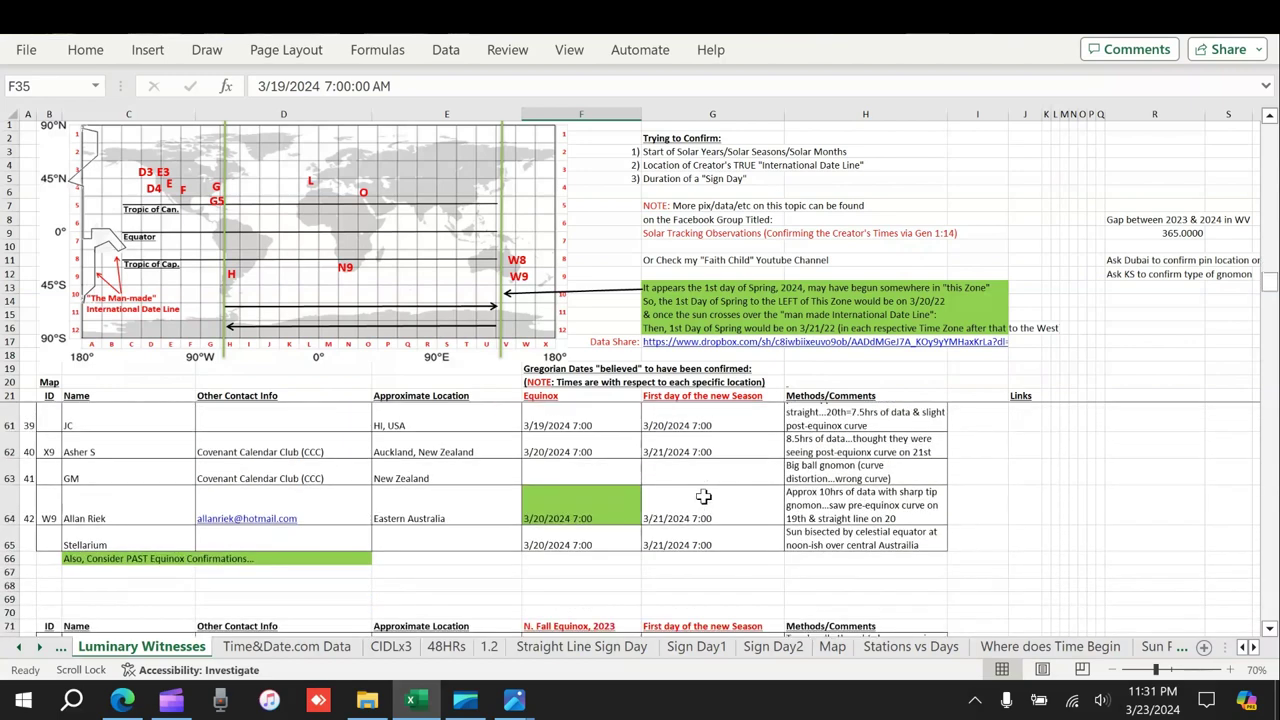
pyautogui.scroll(3, 703, 496)
pyautogui.scroll(10, 703, 496)
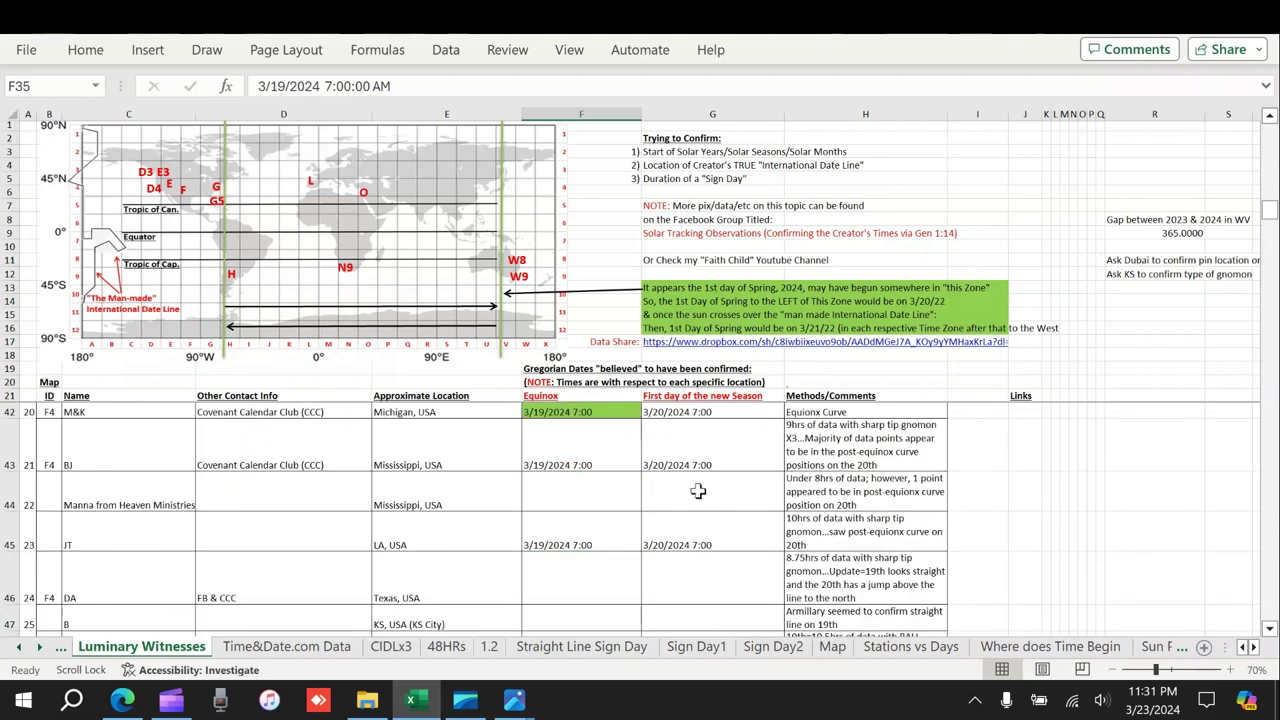
pyautogui.scroll(3, 698, 491)
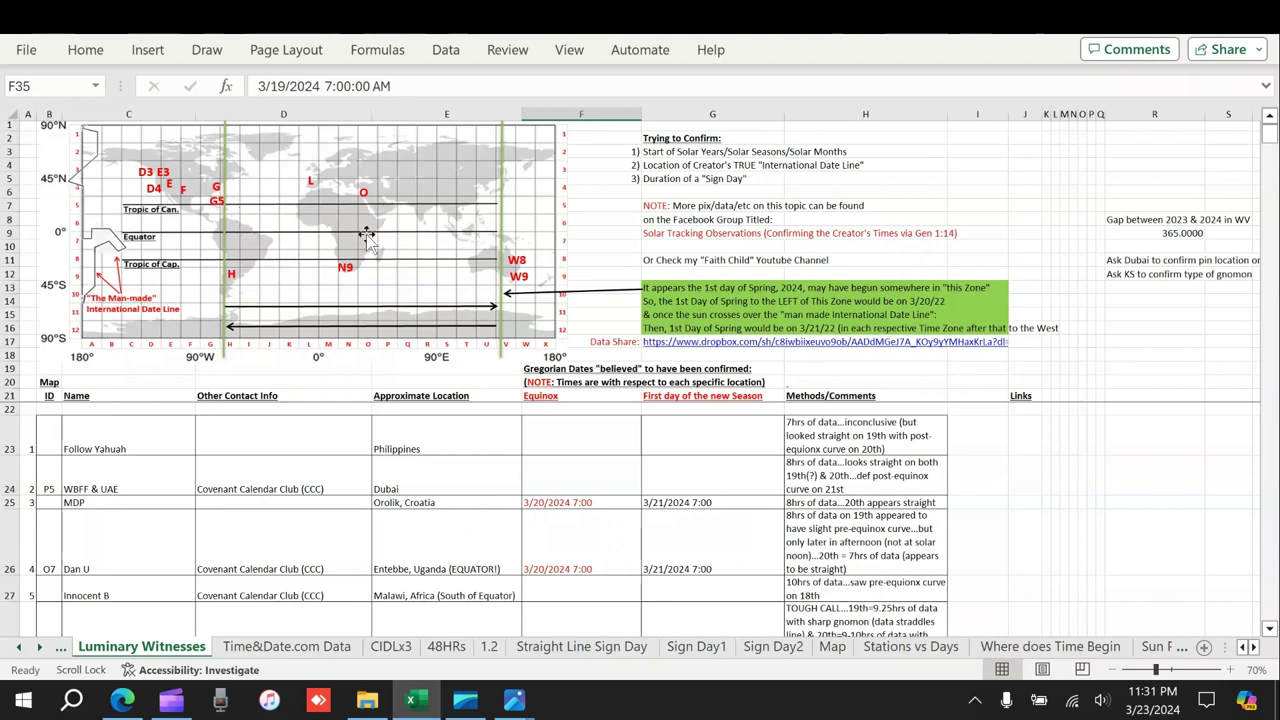
# Compare the Equinox column from the Dubai entry down to the green Florida, Tennessee and Michigan entries
pyautogui.click(553, 479)
pyautogui.scroll(-3, 614, 526)
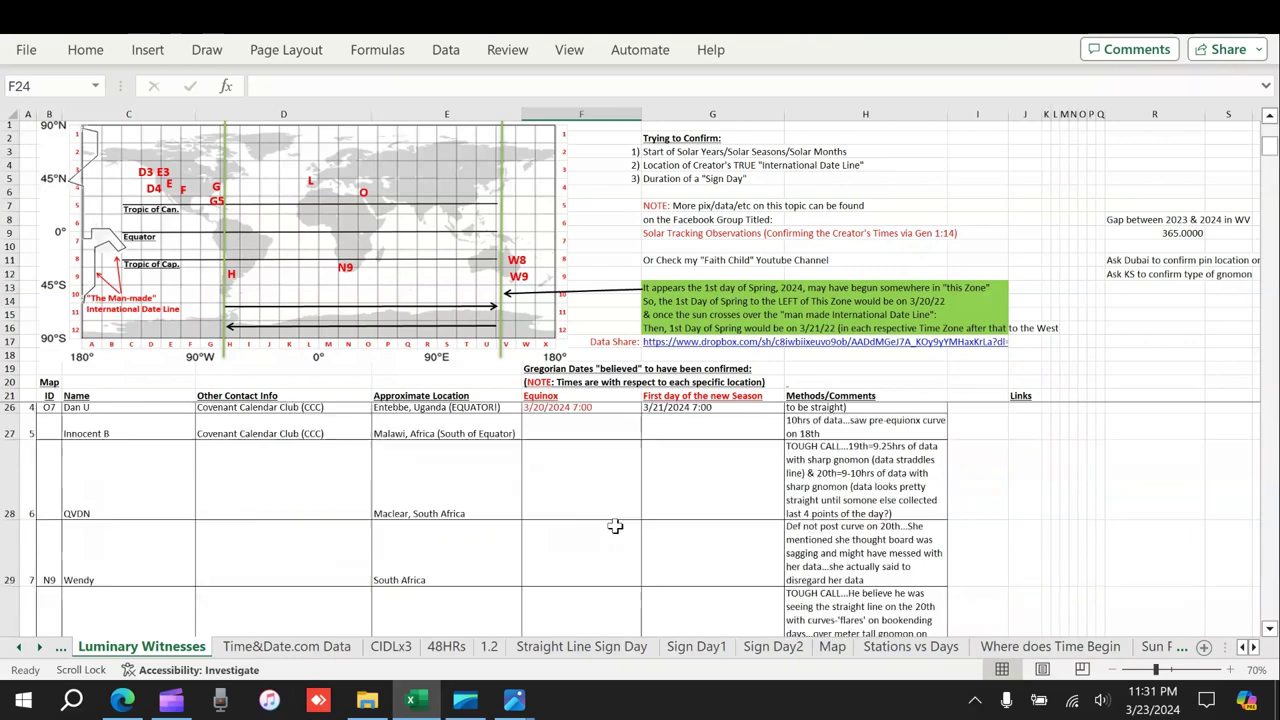
pyautogui.scroll(-5, 615, 526)
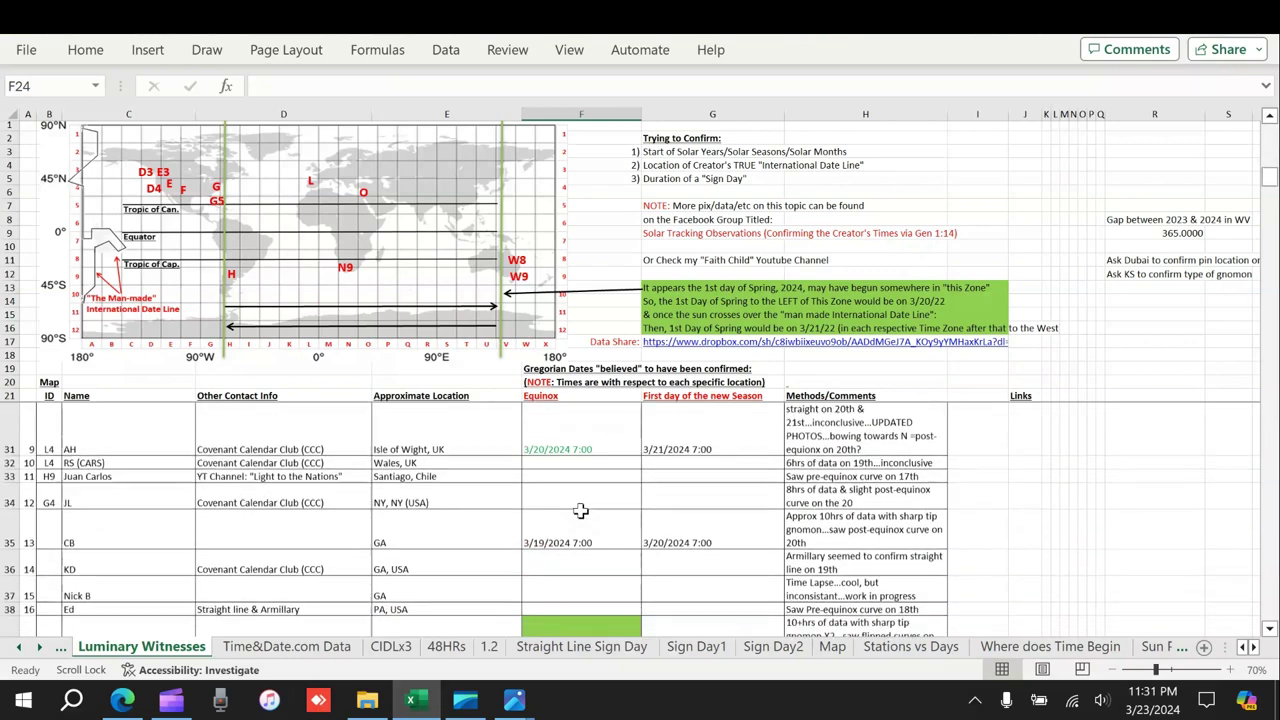
pyautogui.moveTo(553, 461); pyautogui.dragTo(571, 540)
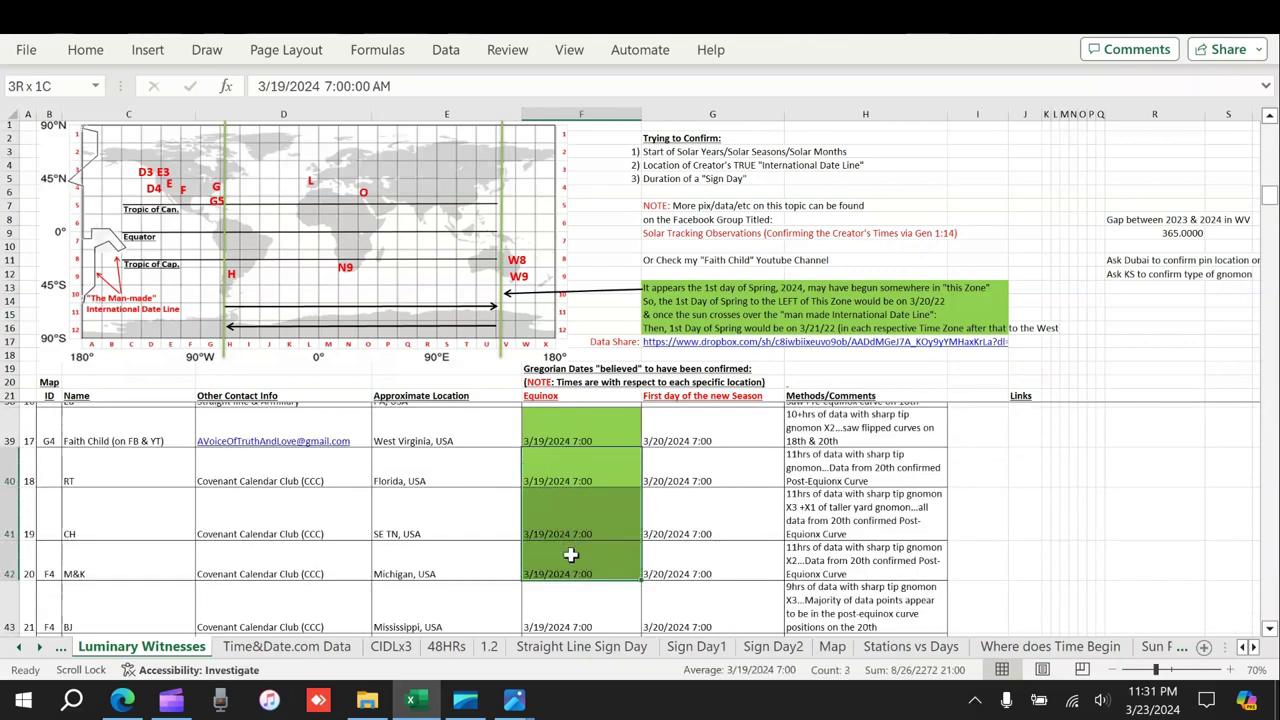
pyautogui.scroll(4, 571, 545)
pyautogui.scroll(5, 580, 527)
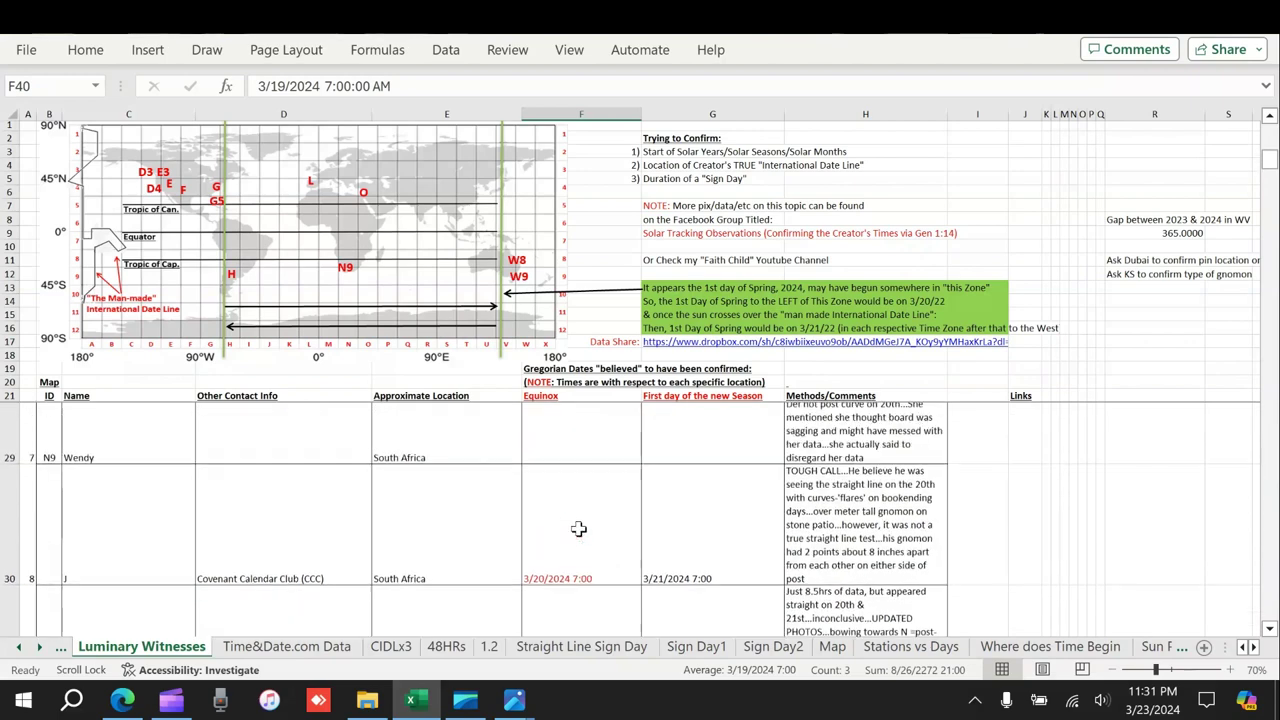
pyautogui.scroll(1, 584, 519)
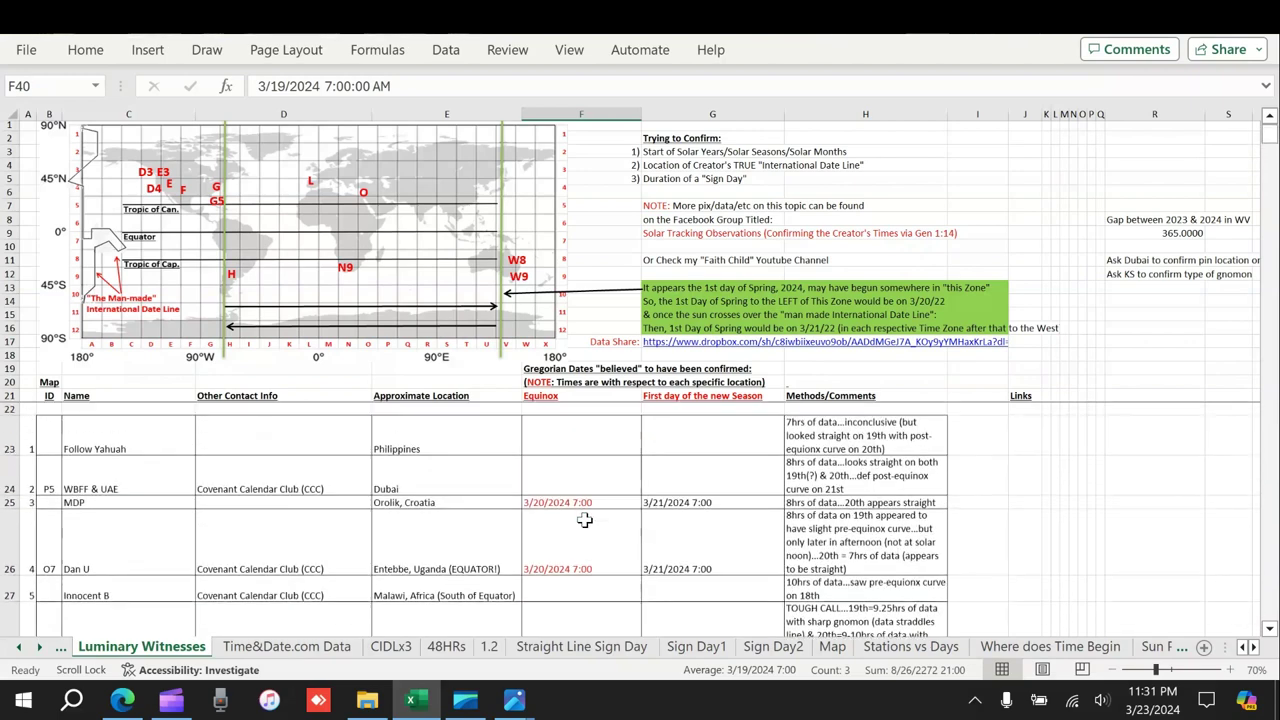
# Check the equinox cells for the Philippines, the South Africa and Isle of Wight area, and the Croatia and Uganda entries
pyautogui.click(576, 433)
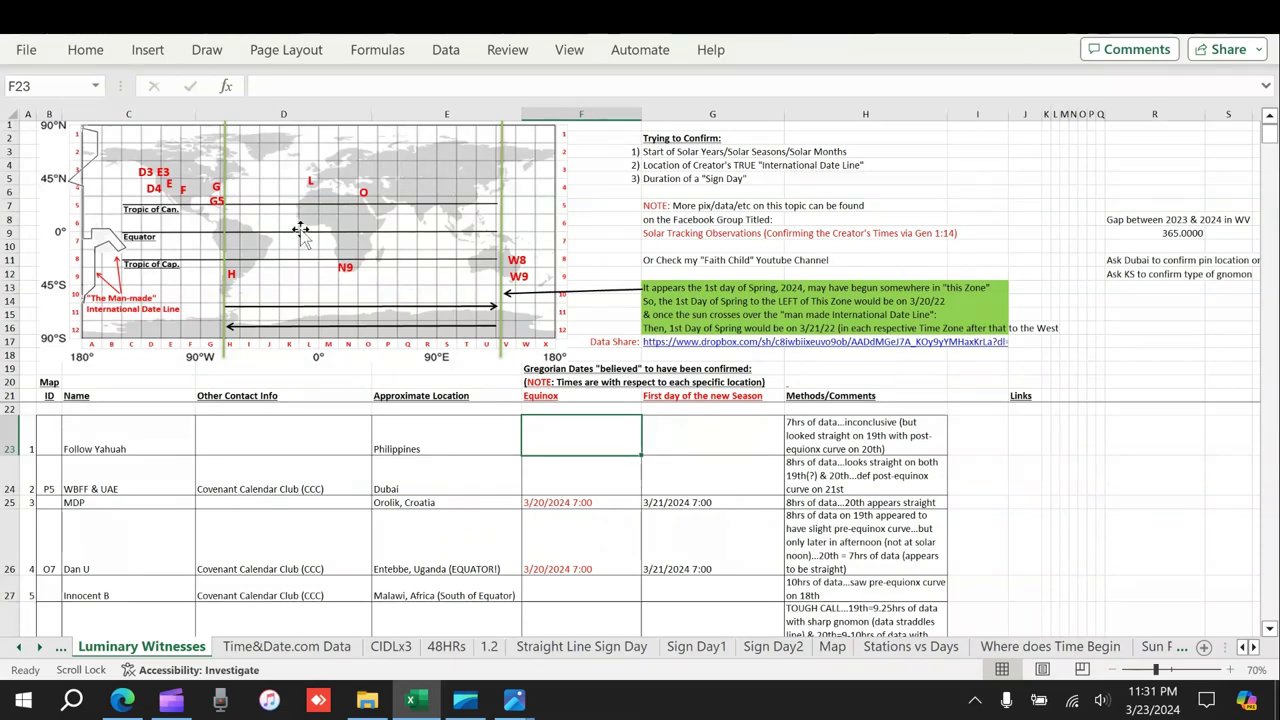
pyautogui.scroll(-5, 595, 525)
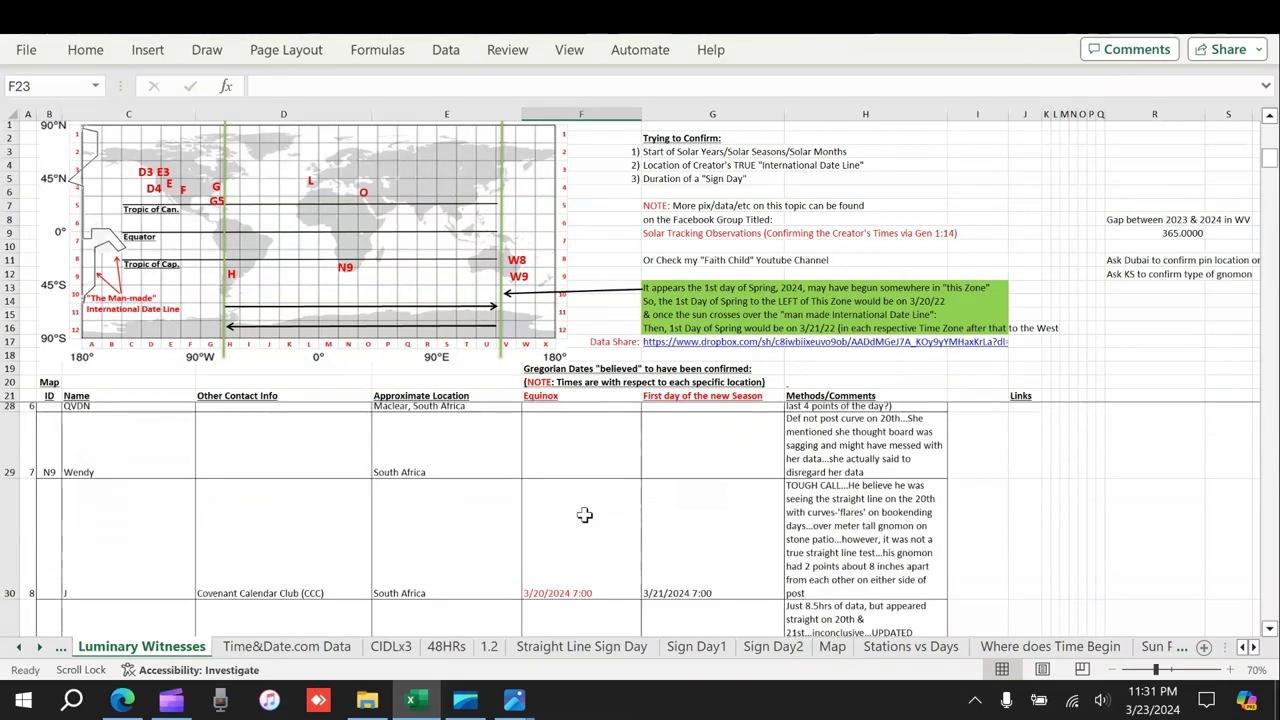
pyautogui.moveTo(541, 452); pyautogui.dragTo(598, 541)
pyautogui.scroll(5, 598, 541)
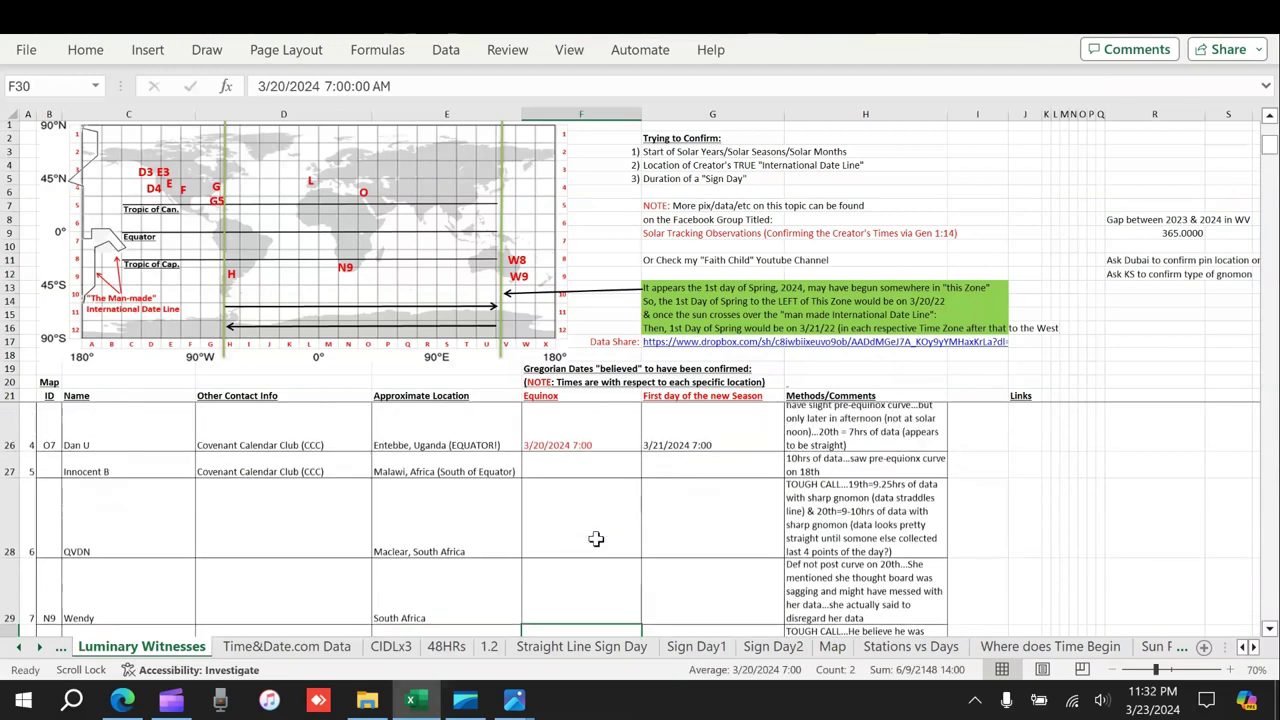
pyautogui.moveTo(565, 481); pyautogui.dragTo(573, 511)
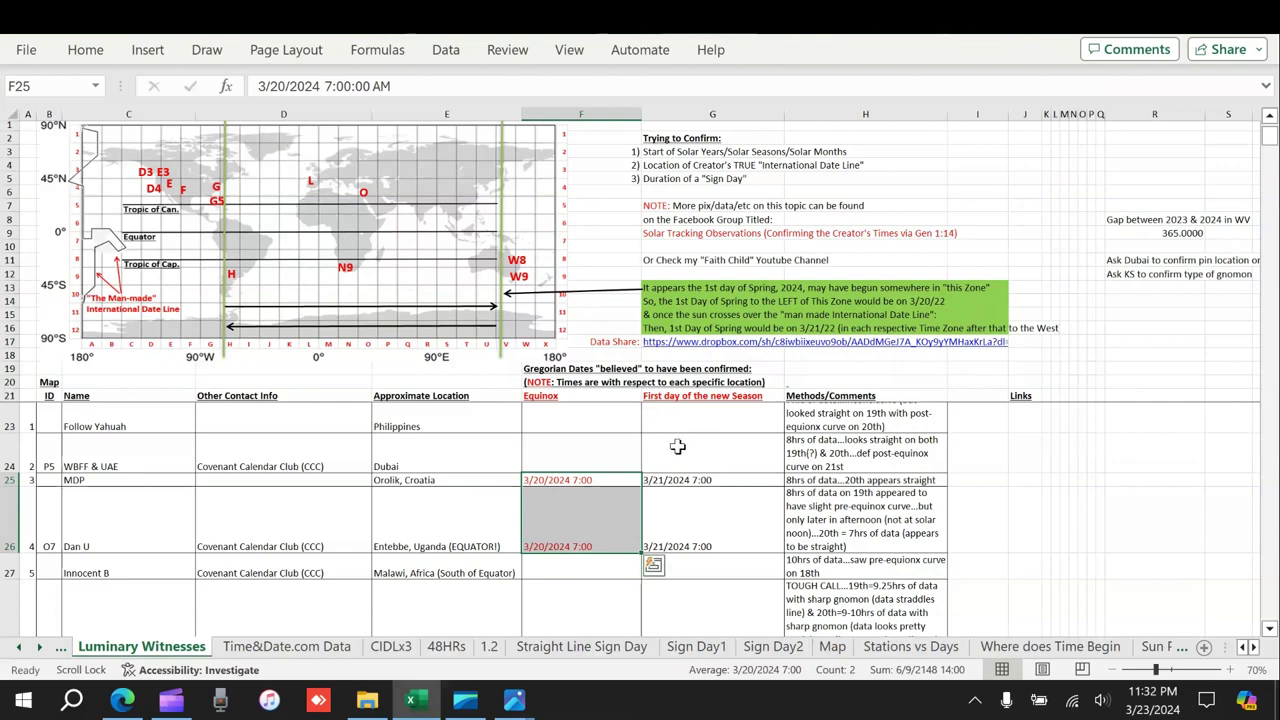
pyautogui.scroll(1, 660, 448)
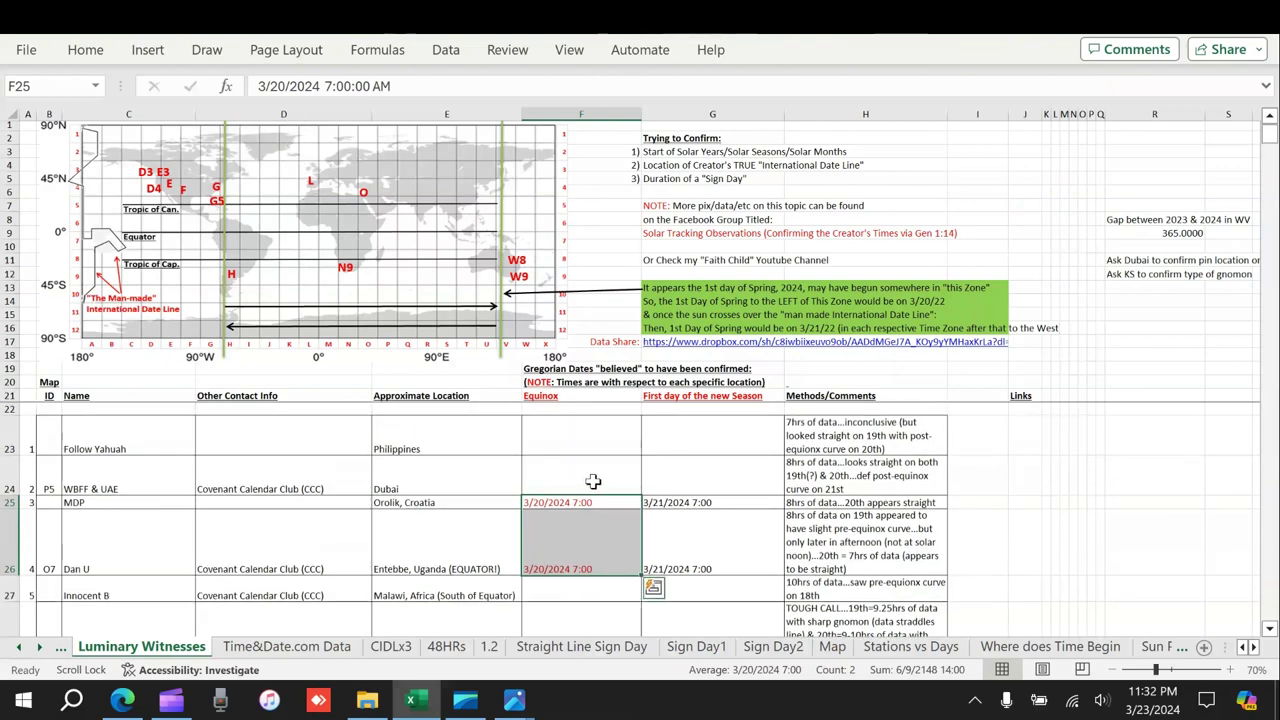
# Review the South Africa entries and compare the methods comments of the Philippines and Dubai entries
pyautogui.scroll(-4, 593, 481)
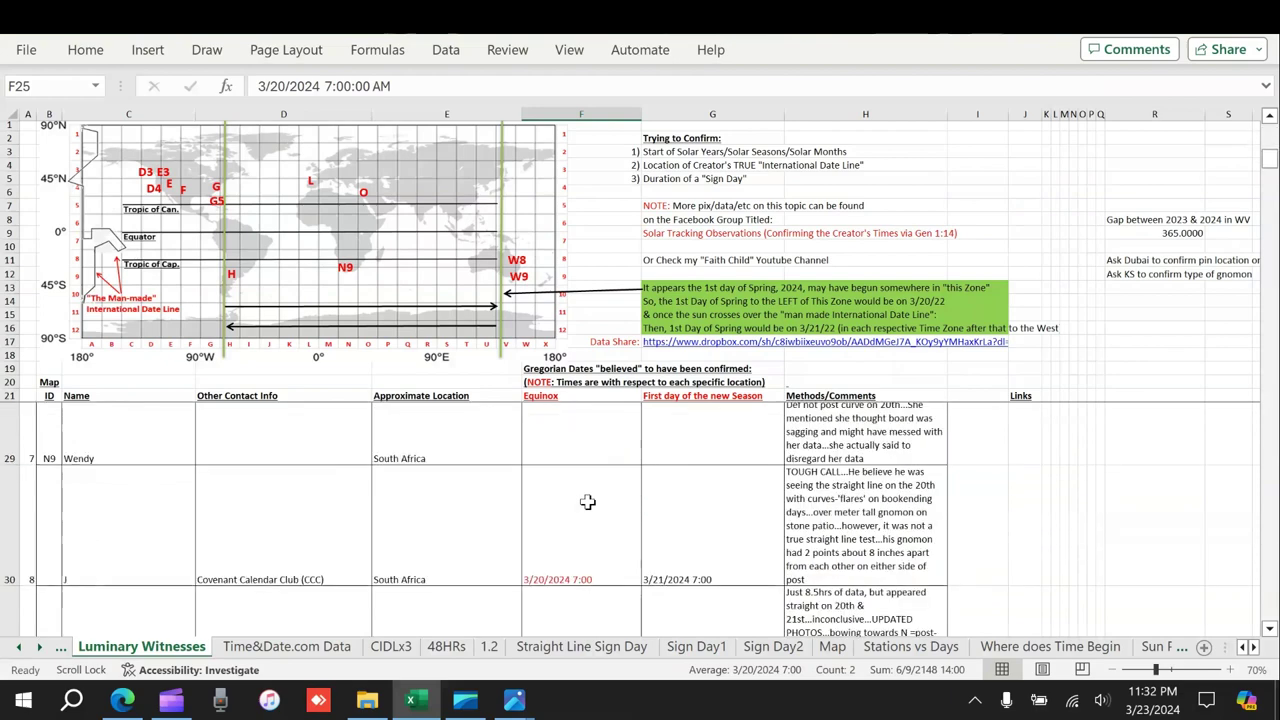
pyautogui.scroll(-1, 590, 500)
pyautogui.scroll(3, 592, 498)
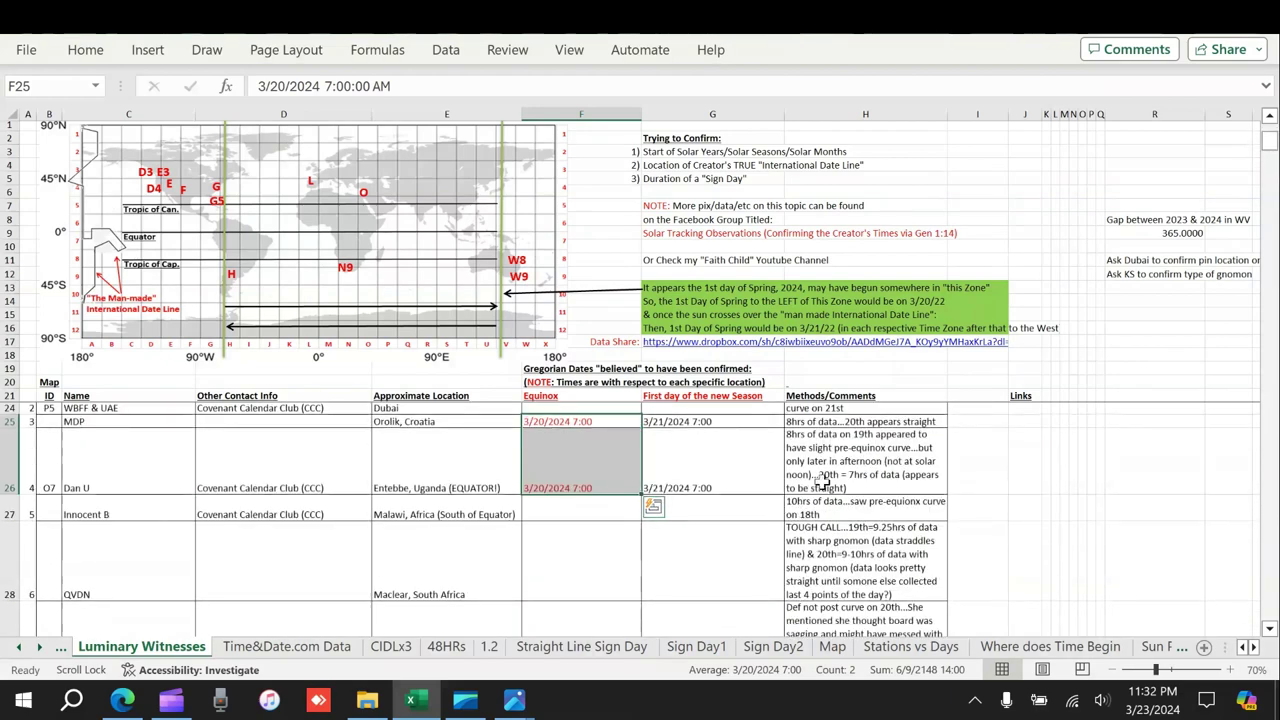
pyautogui.click(810, 441)
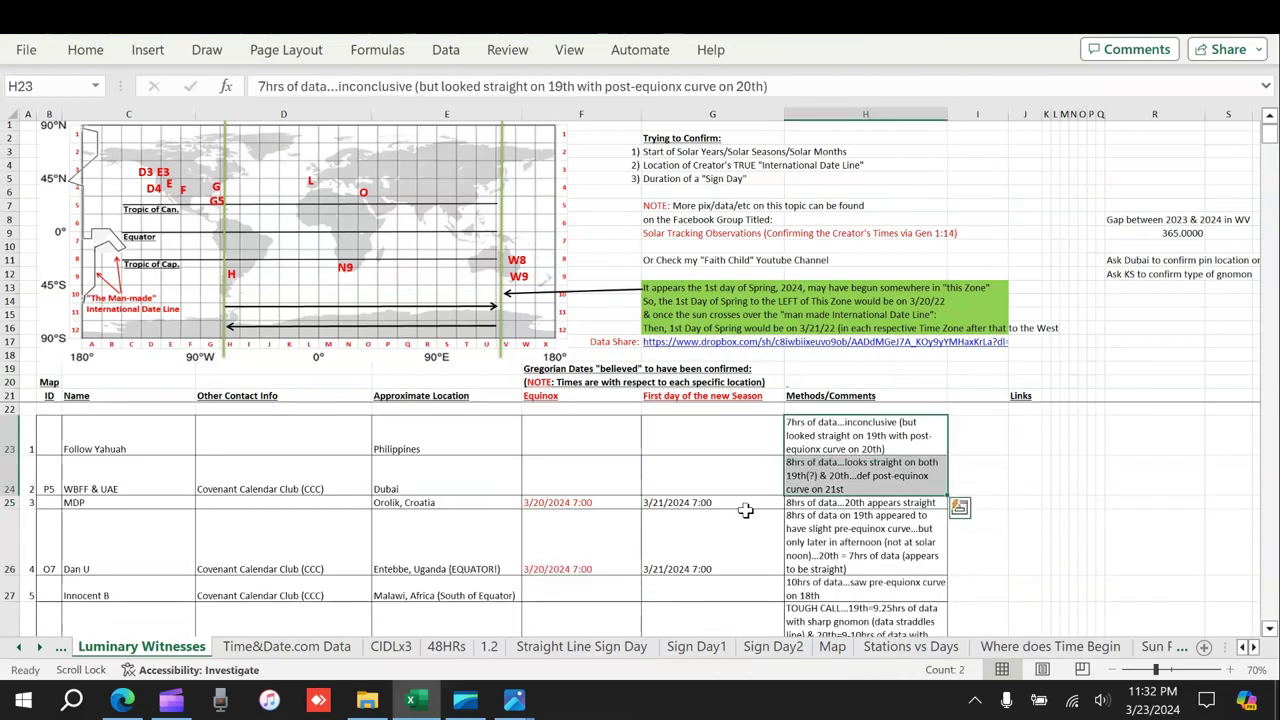
pyautogui.scroll(-3, 743, 510)
pyautogui.scroll(3, 580, 429)
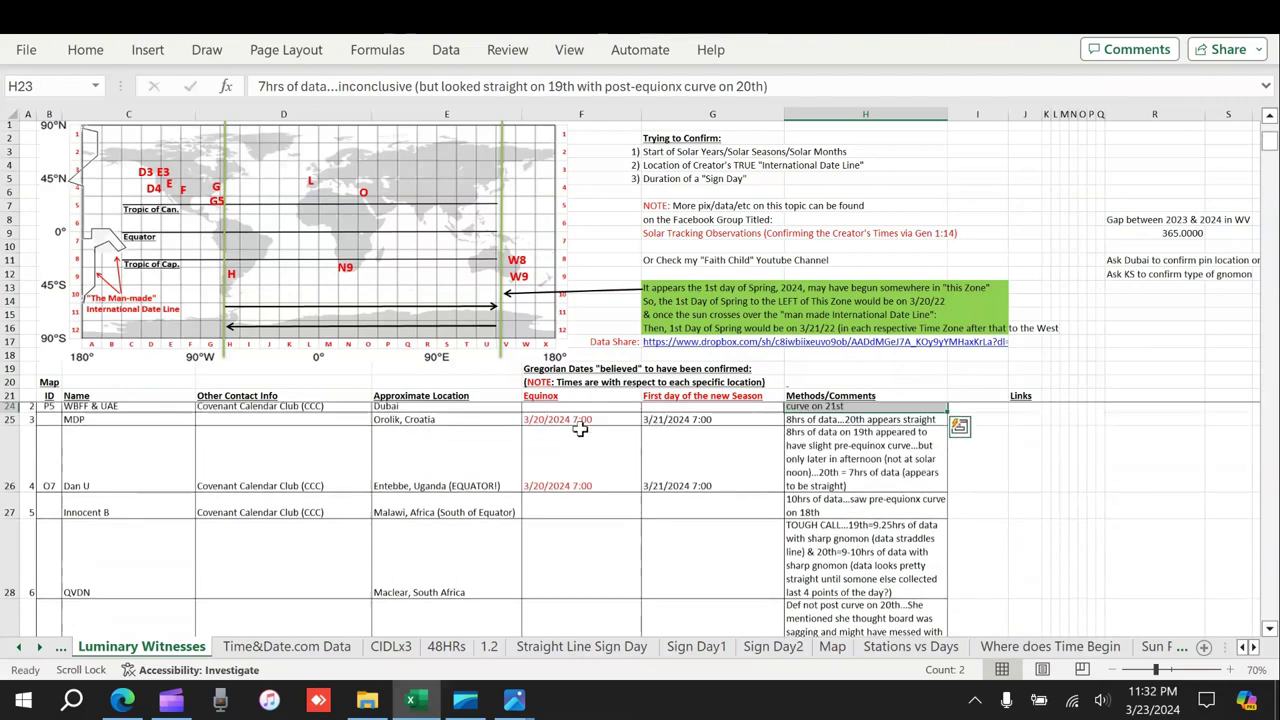
# Compare the South Africa and Isle of Wight entries, and examine the equinox cell and comment of the Maclear, South Africa entry
pyautogui.scroll(-5, 606, 471)
pyautogui.scroll(-2, 600, 530)
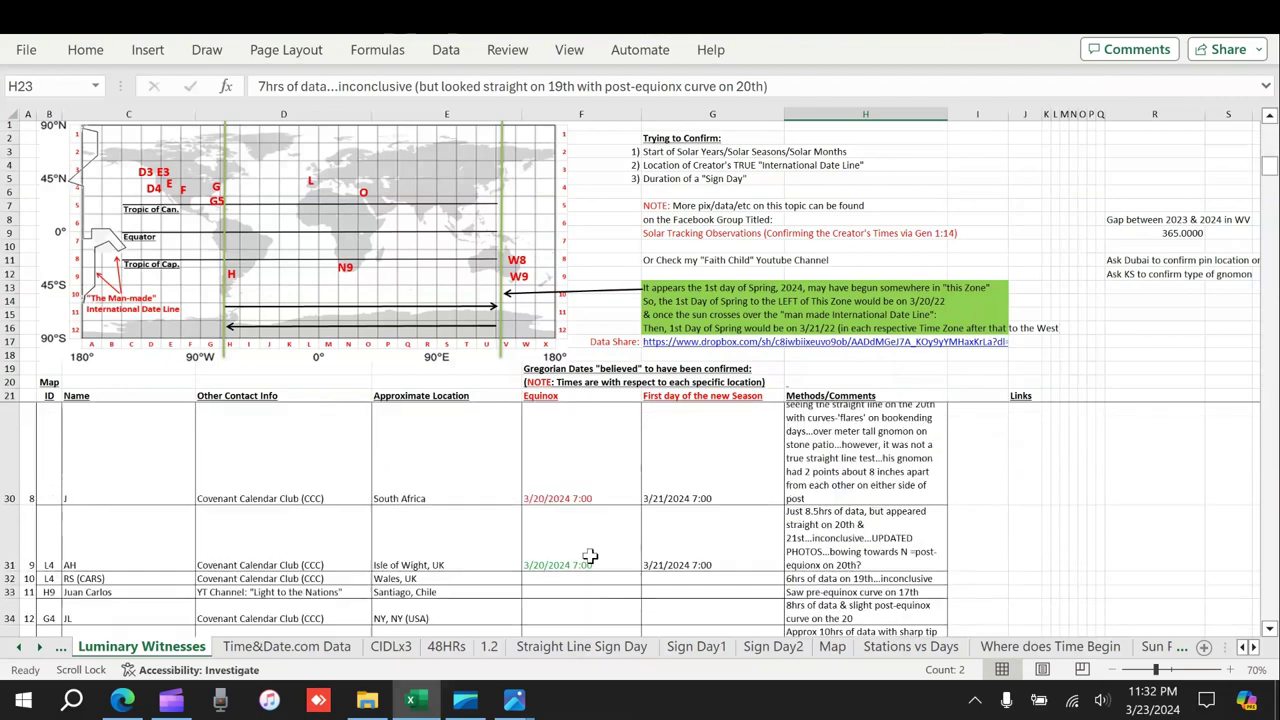
pyautogui.scroll(2, 600, 495)
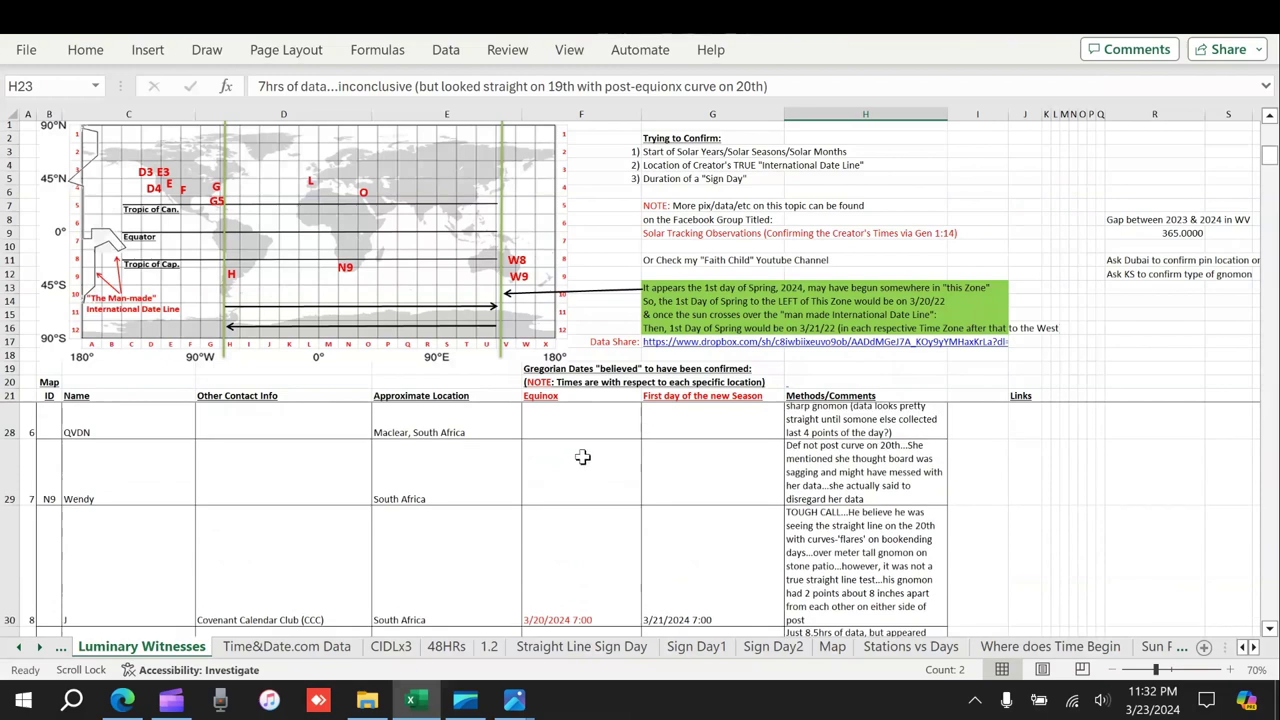
pyautogui.scroll(1, 650, 490)
pyautogui.click(614, 491)
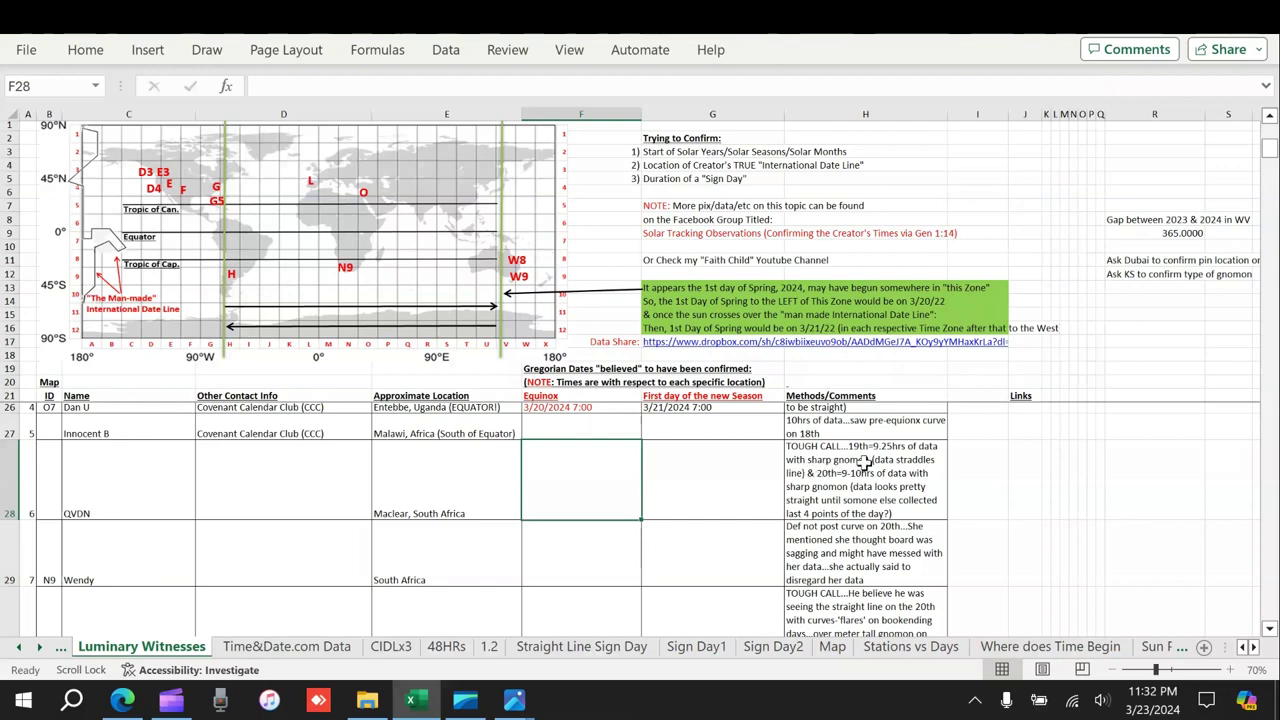
pyautogui.scroll(3, 616, 482)
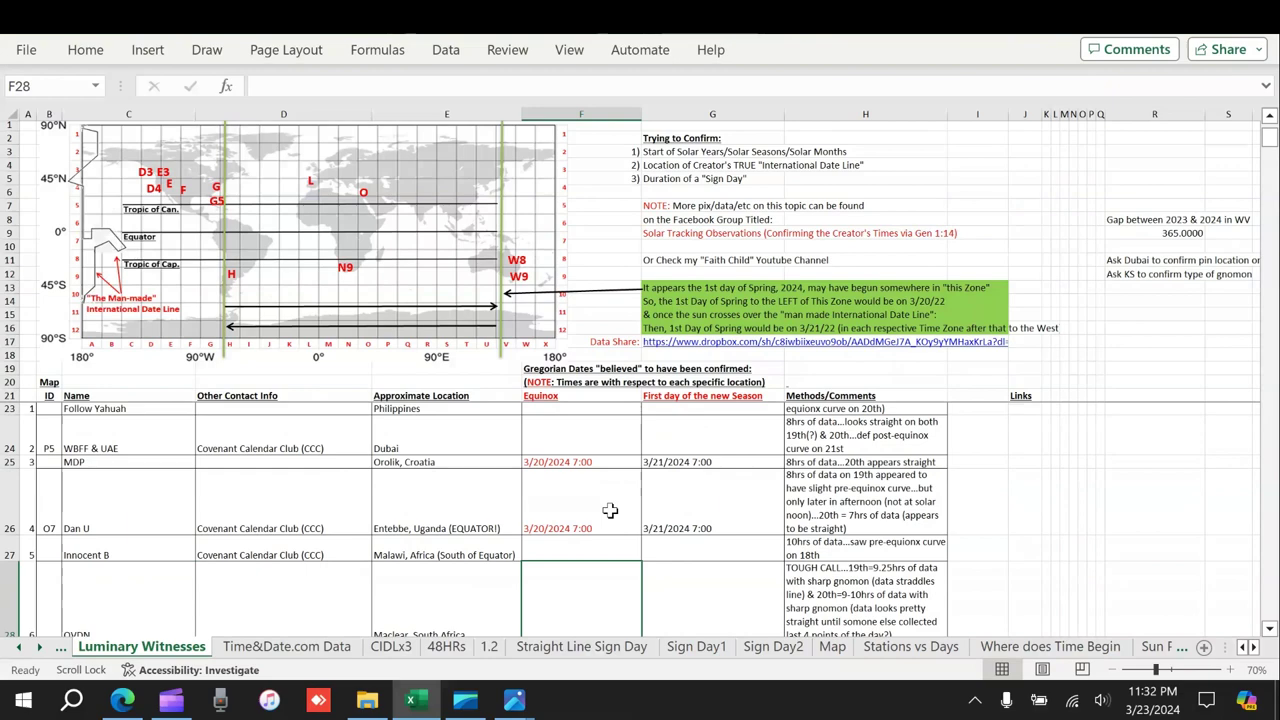
pyautogui.scroll(1, 610, 511)
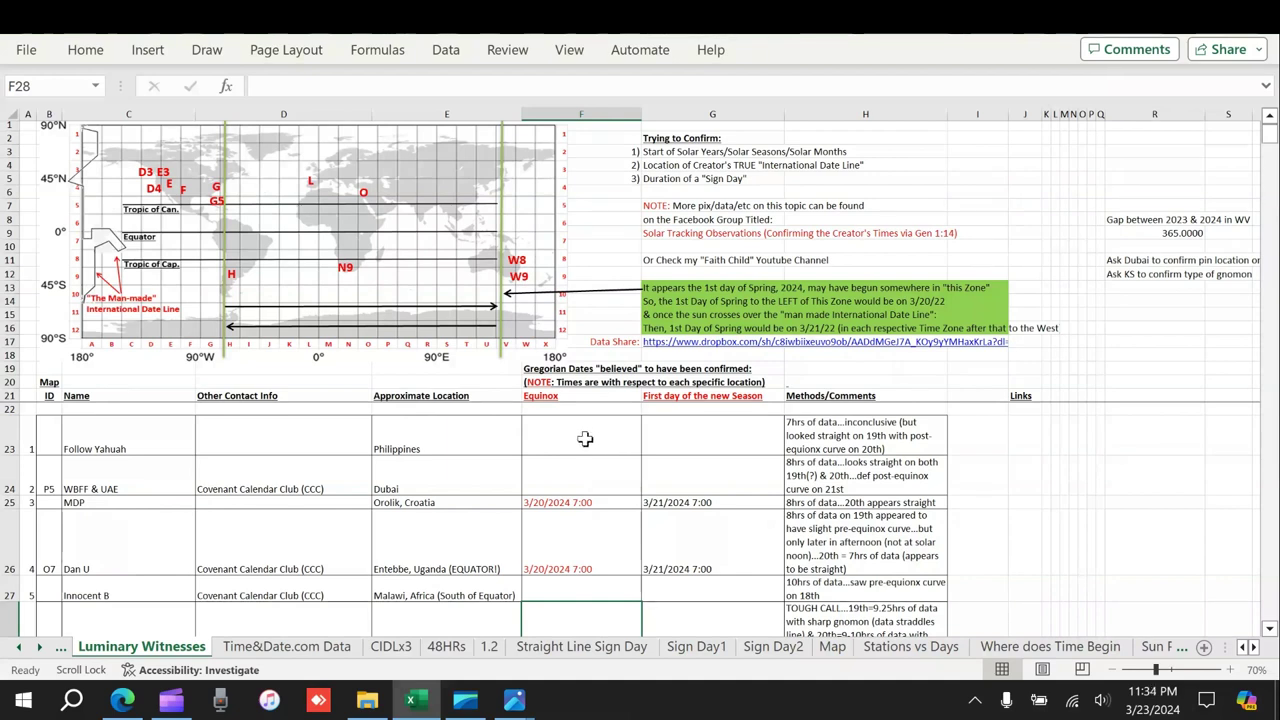
# View the Solar Tracking Observations Facebook group in the browser, and return to the Excel witness sheet to recheck the first entries and map
pyautogui.click(133, 704)
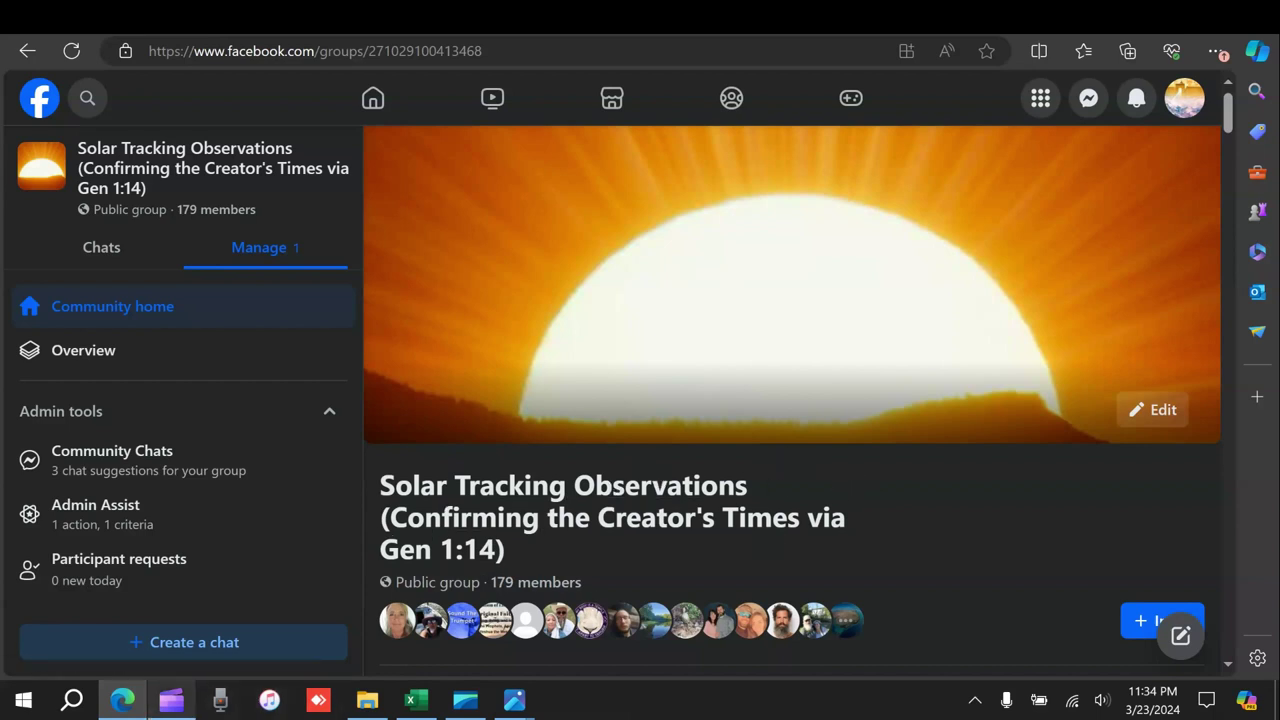
pyautogui.click(122, 700)
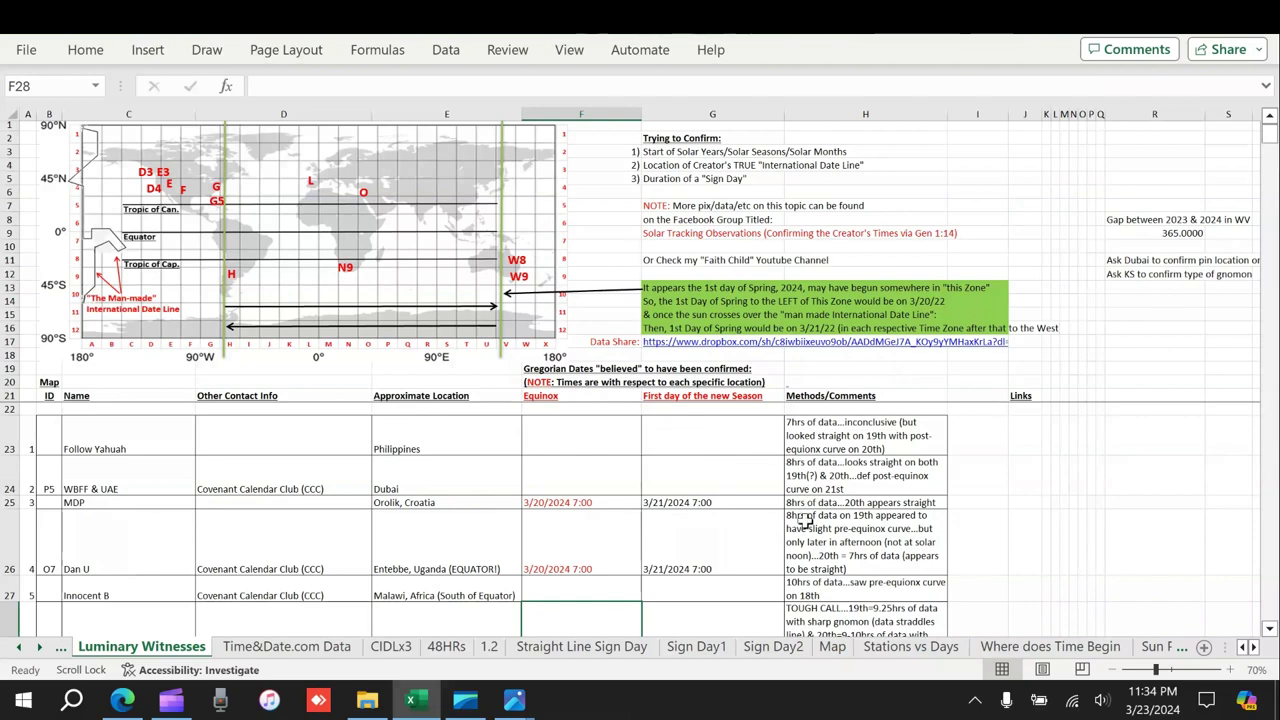
pyautogui.scroll(-1, 805, 521)
pyautogui.scroll(-2, 754, 531)
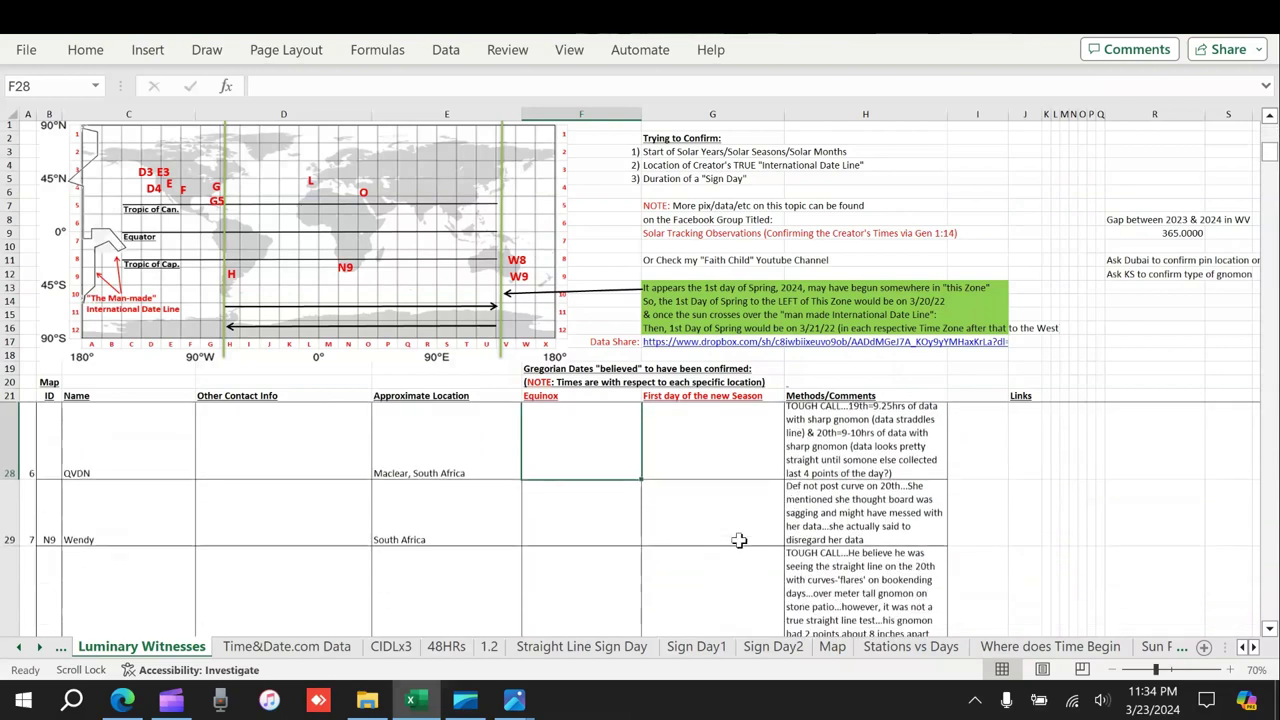
pyautogui.scroll(2, 739, 540)
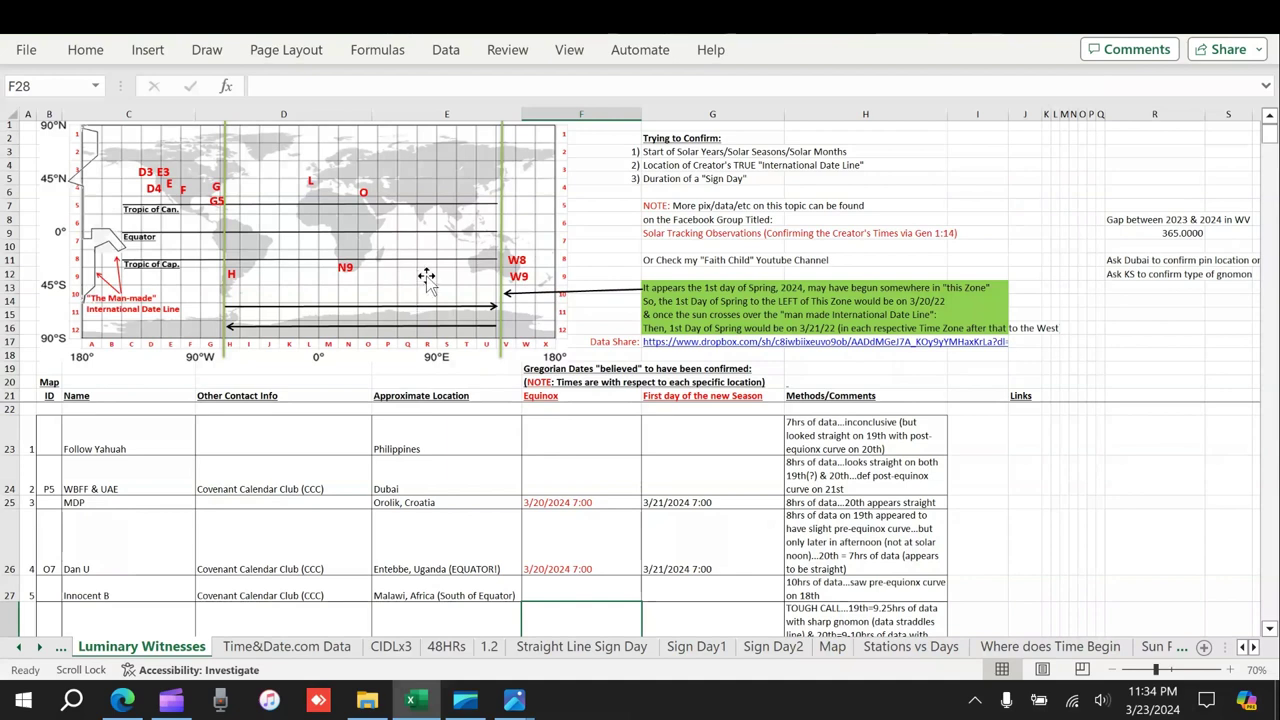
pyautogui.click(463, 710)
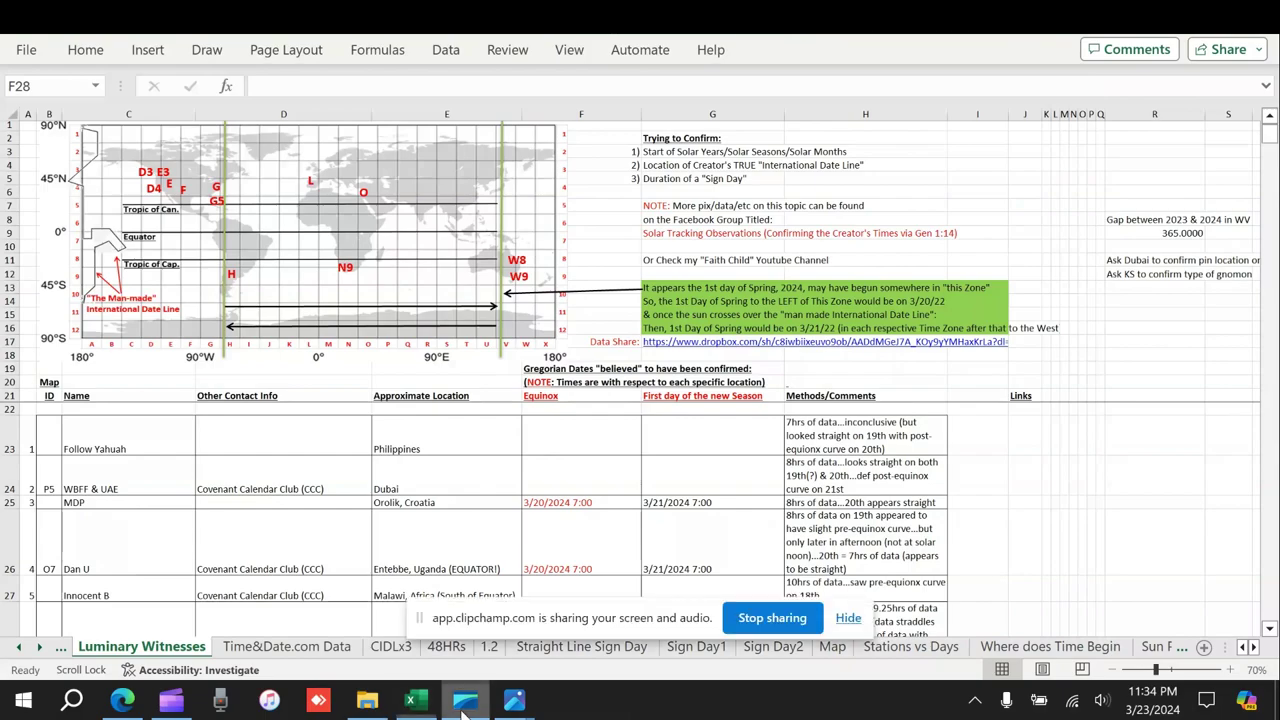